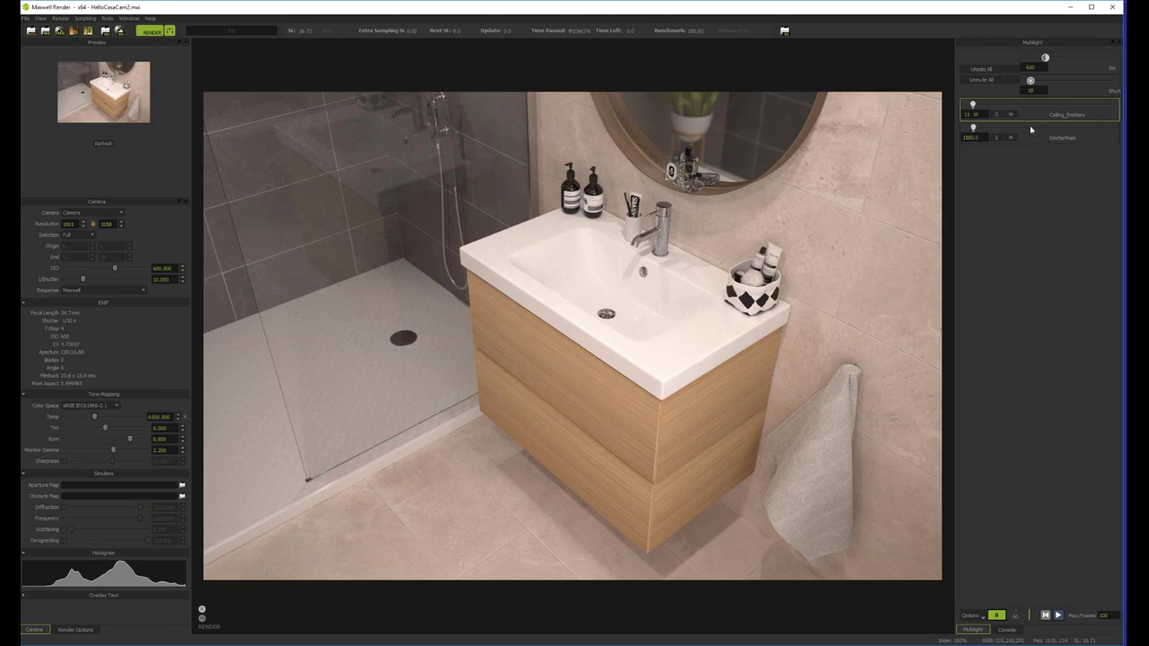
Solo the Ceiling_Emitters light in Multilight, refresh the render, examine its contribution and noise up close, and turn its solo off.
left_click(997, 114)
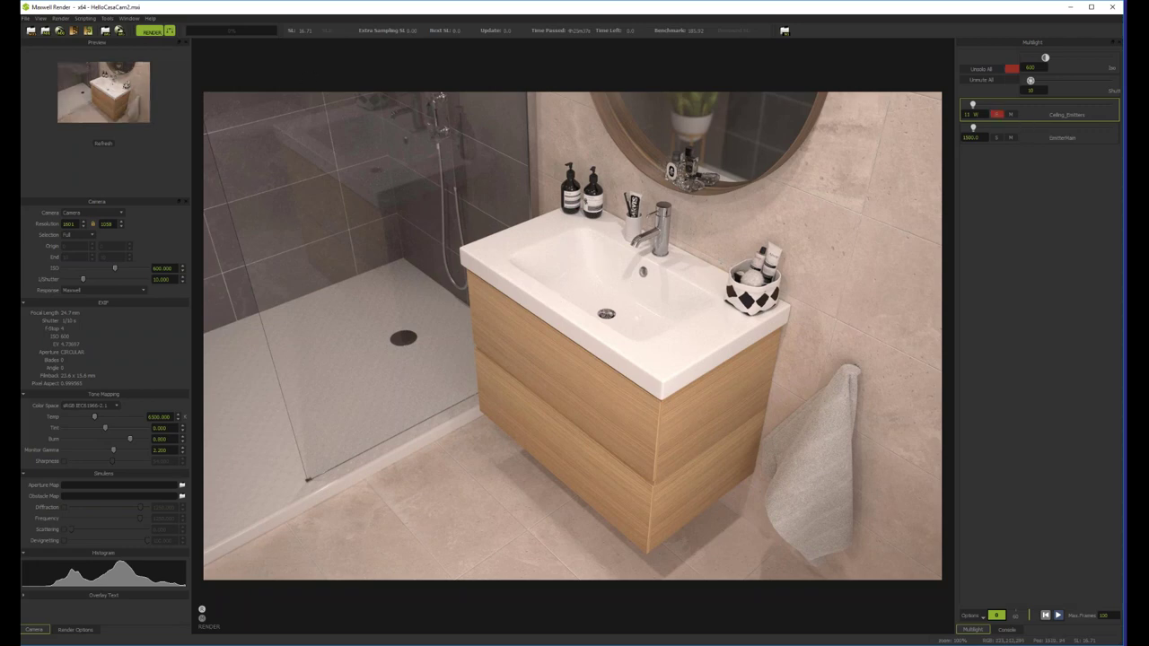
left_click(104, 145)
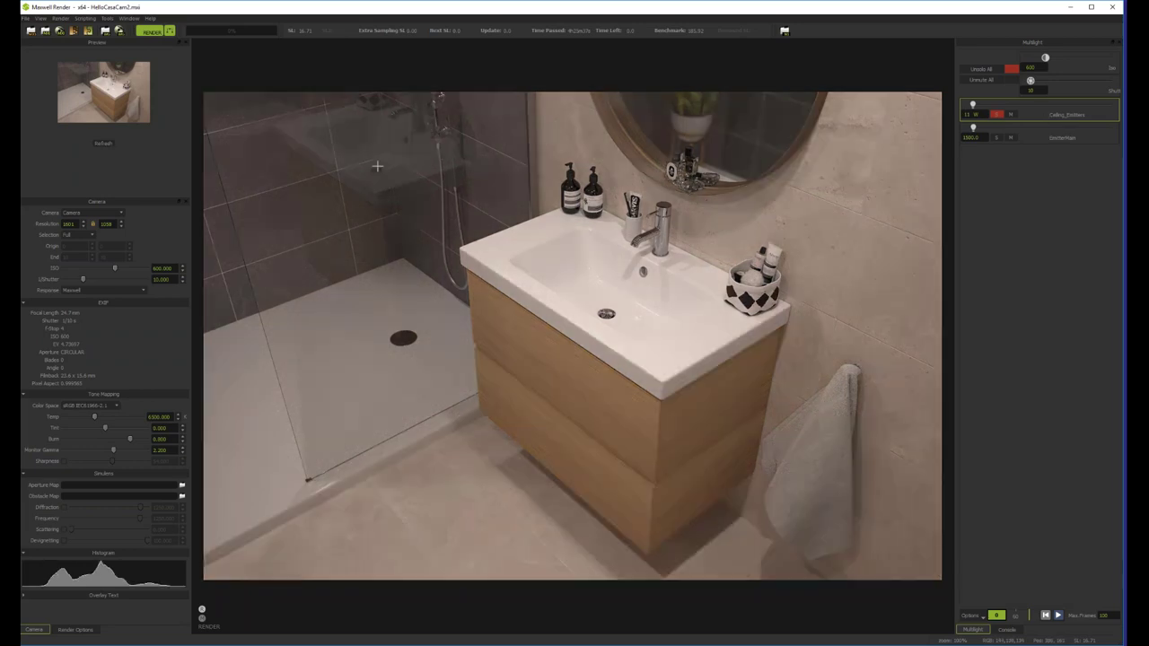
scroll(377, 166, "up", 5)
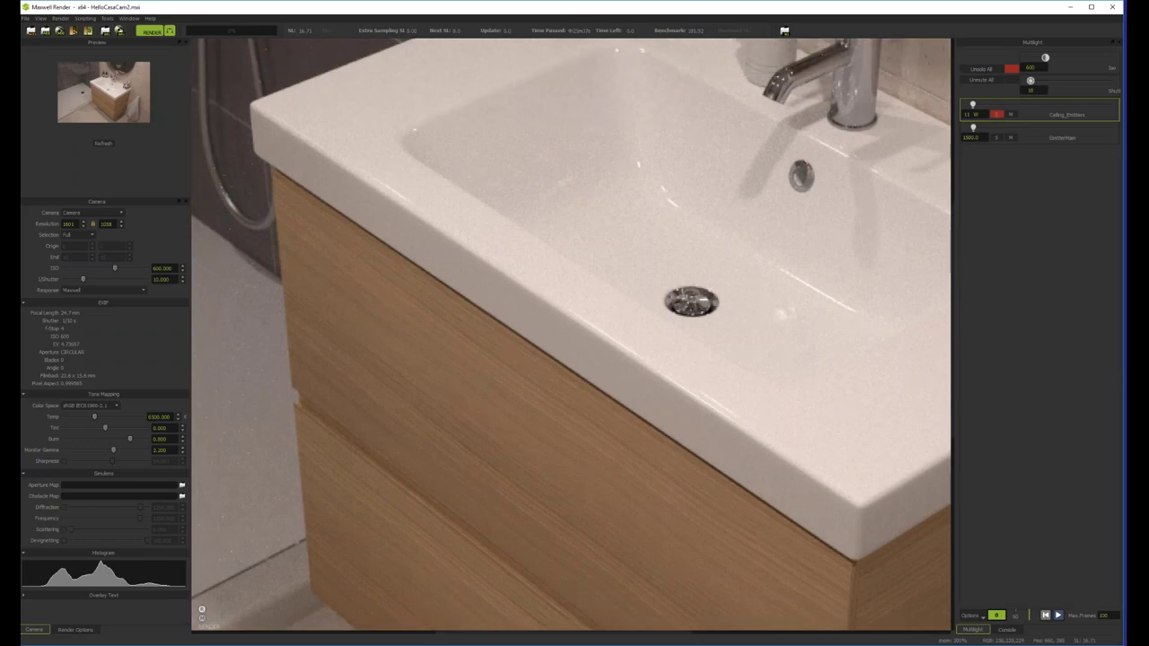
scroll(398, 231, "down", 3)
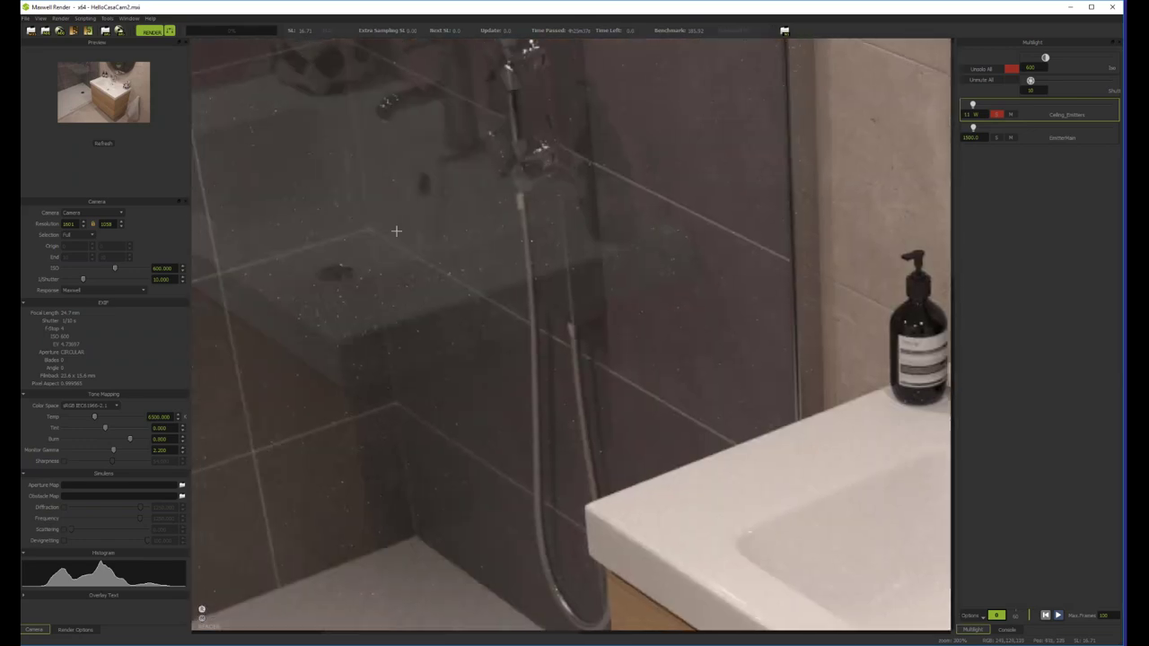
scroll(524, 342, "up", 2)
scroll(386, 257, "down", 2)
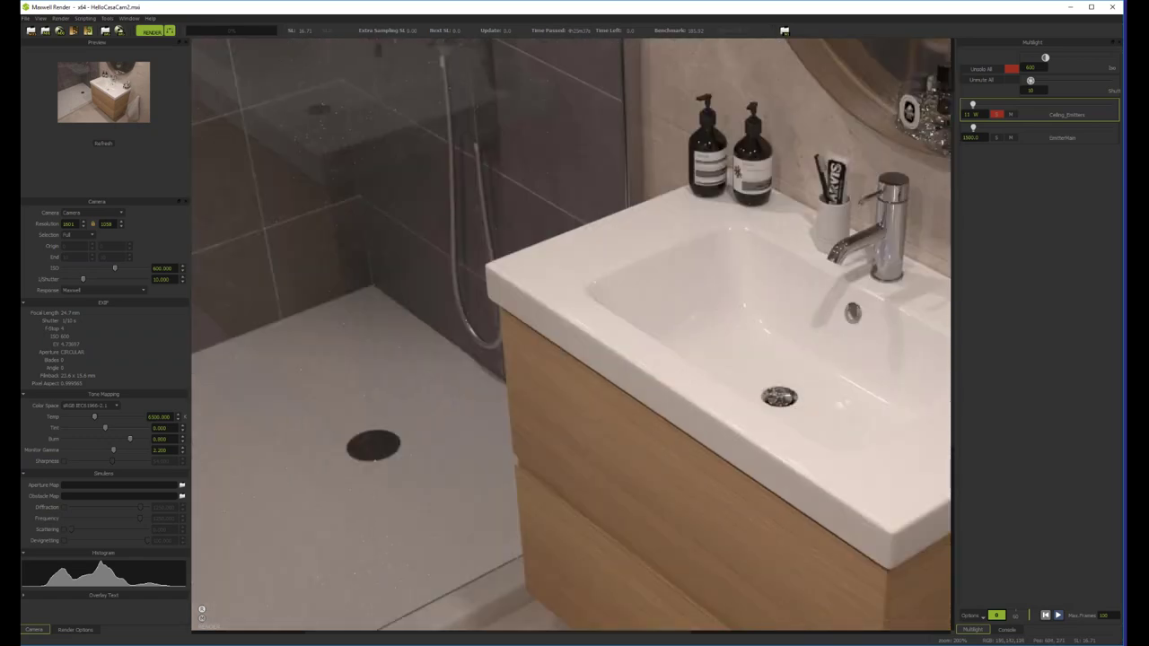
left_click_drag(783, 205, 463, 220)
scroll(547, 293, "down", 2)
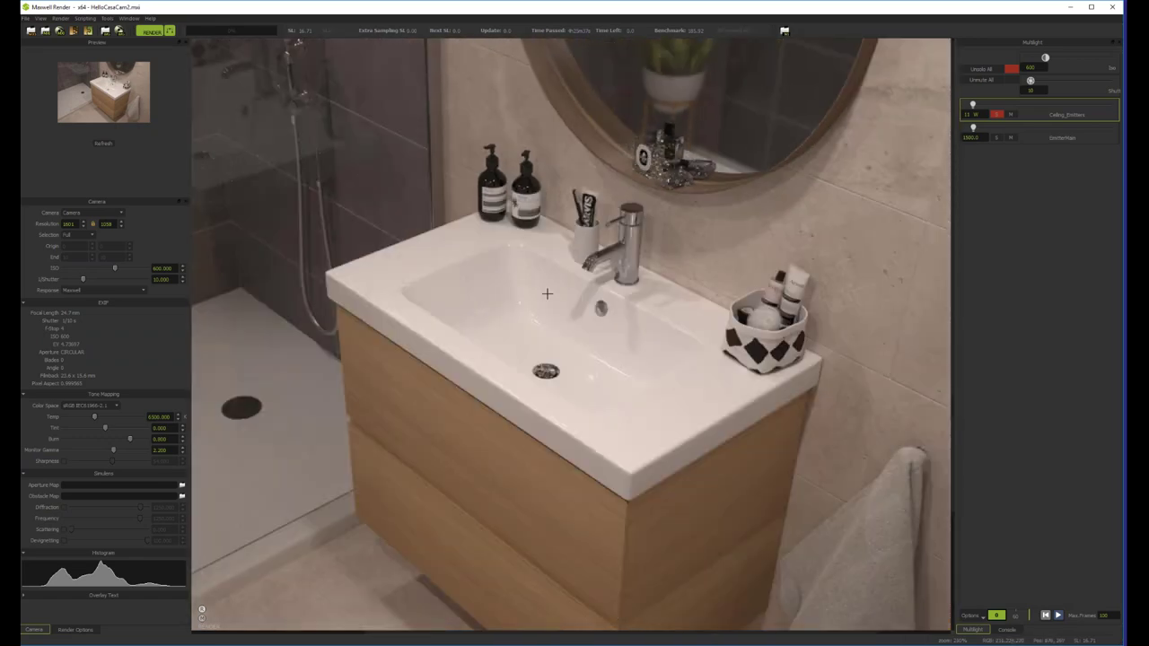
scroll(547, 293, "down", 2)
left_click(994, 115)
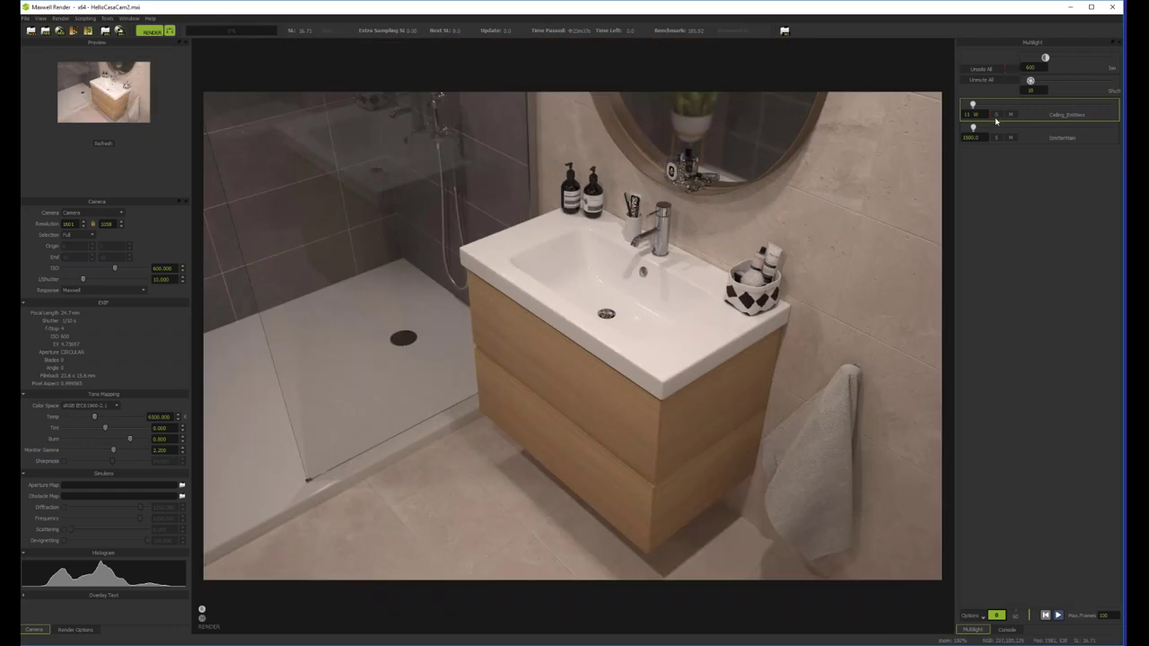
Solo the second emitter in Multilight, refresh the render, examine its effect on the shower and vanity, and turn its solo off.
left_click(996, 138)
left_click(101, 144)
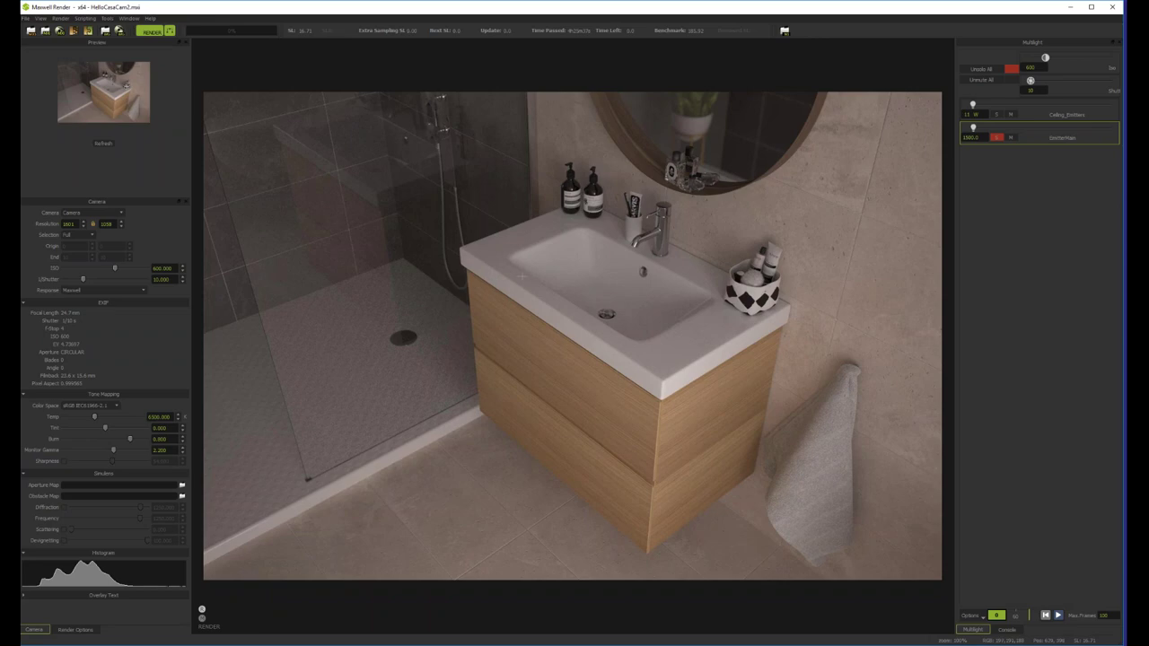
scroll(644, 222, "up", 2)
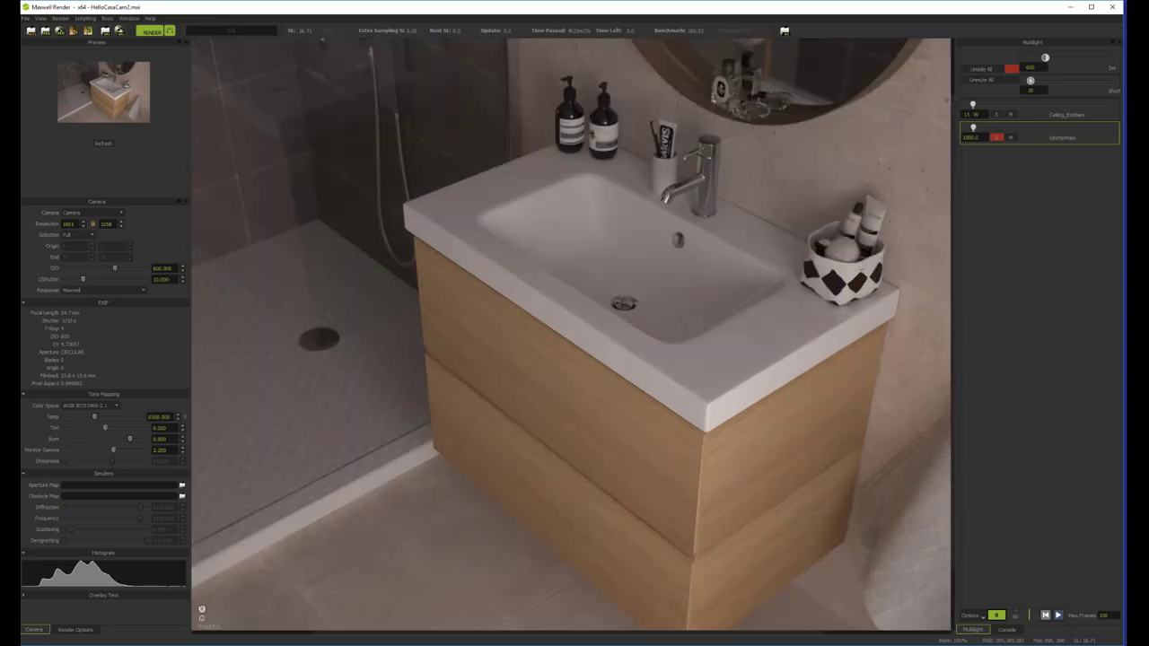
left_click_drag(351, 216, 495, 216)
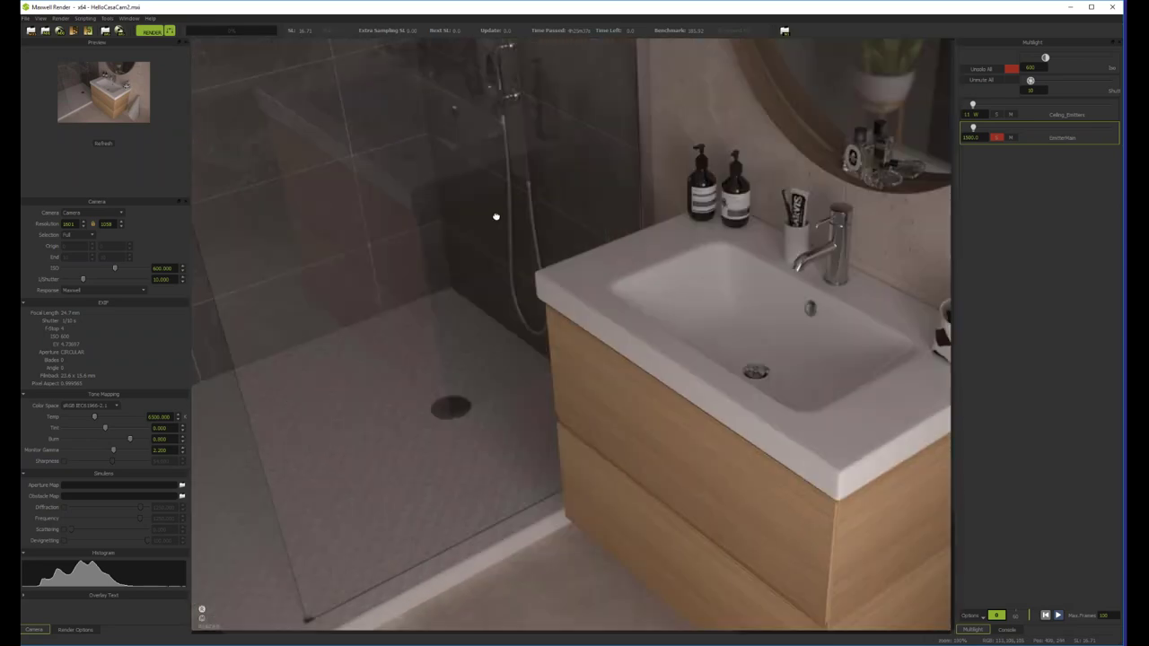
left_click_drag(696, 278, 679, 298)
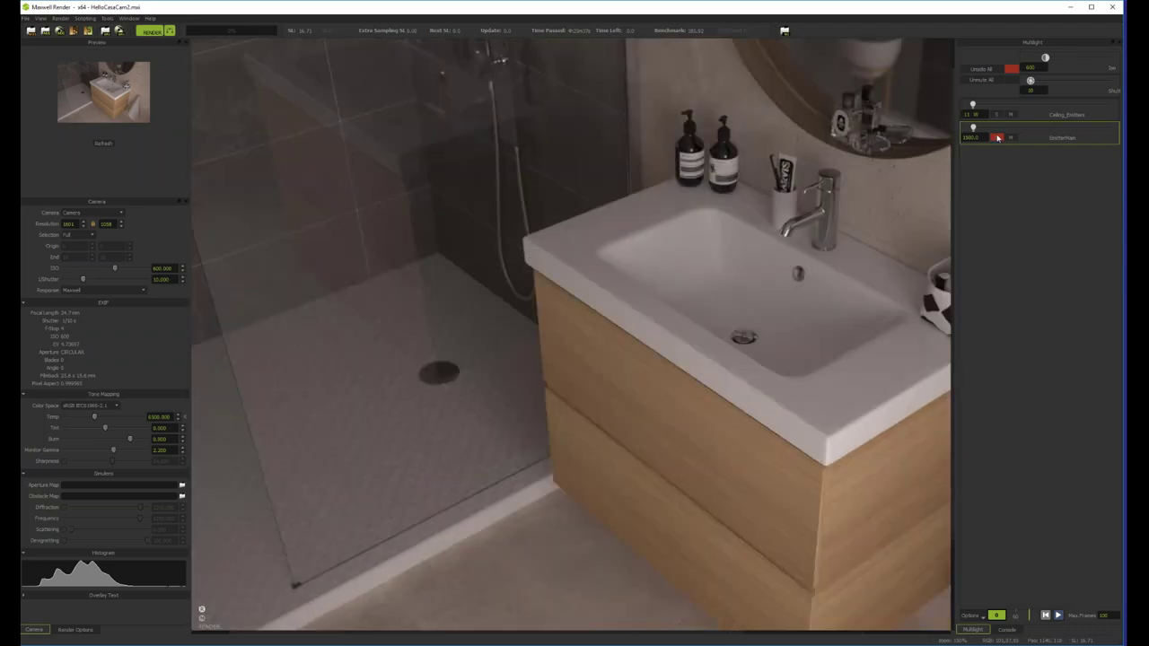
left_click(112, 145)
left_click(998, 138)
left_click(998, 138)
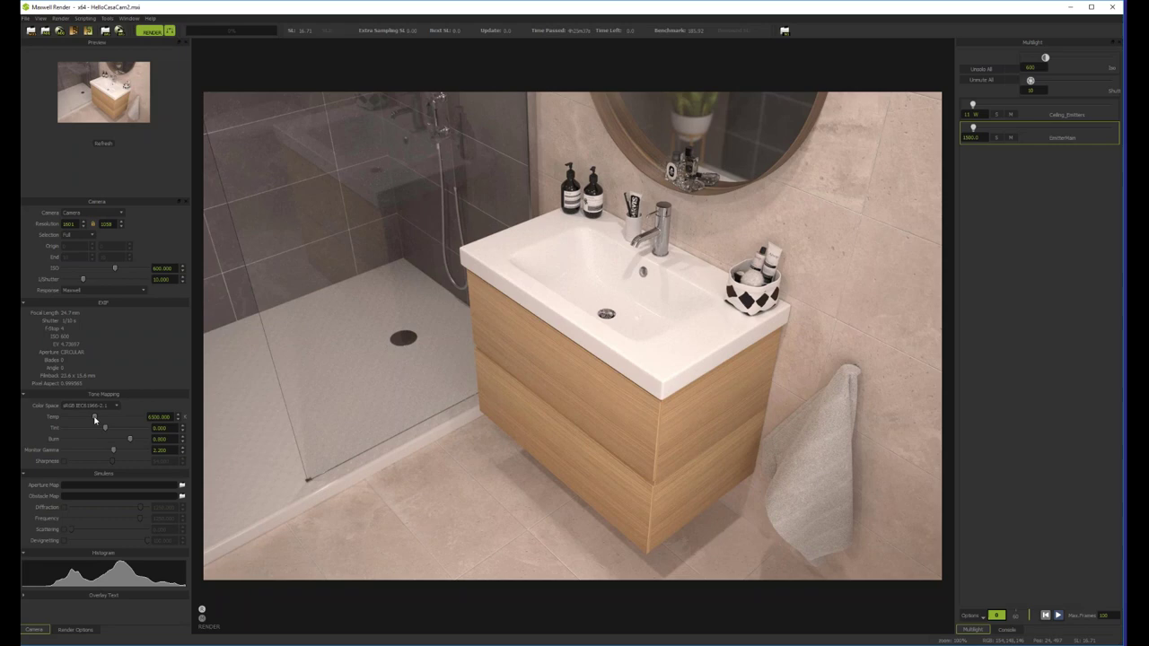
Raise the tone mapping temperature slightly and check the pixel color read-out in HSV before returning it to RGB.
left_click_drag(95, 418, 97, 419)
right_click(991, 643)
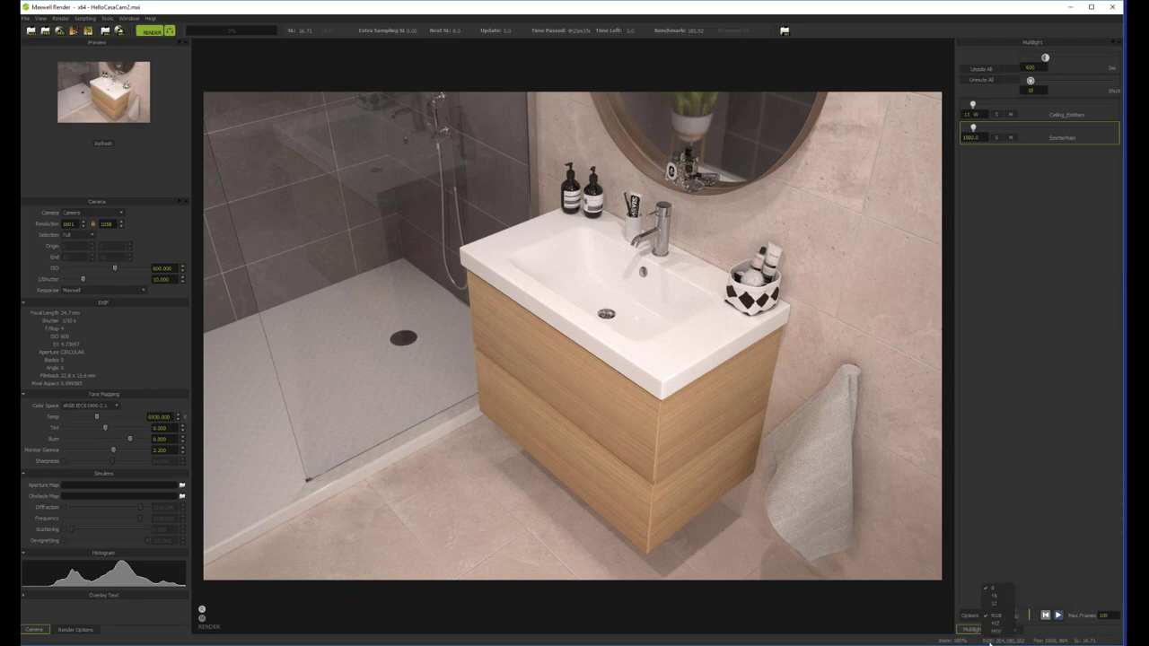
left_click(995, 633)
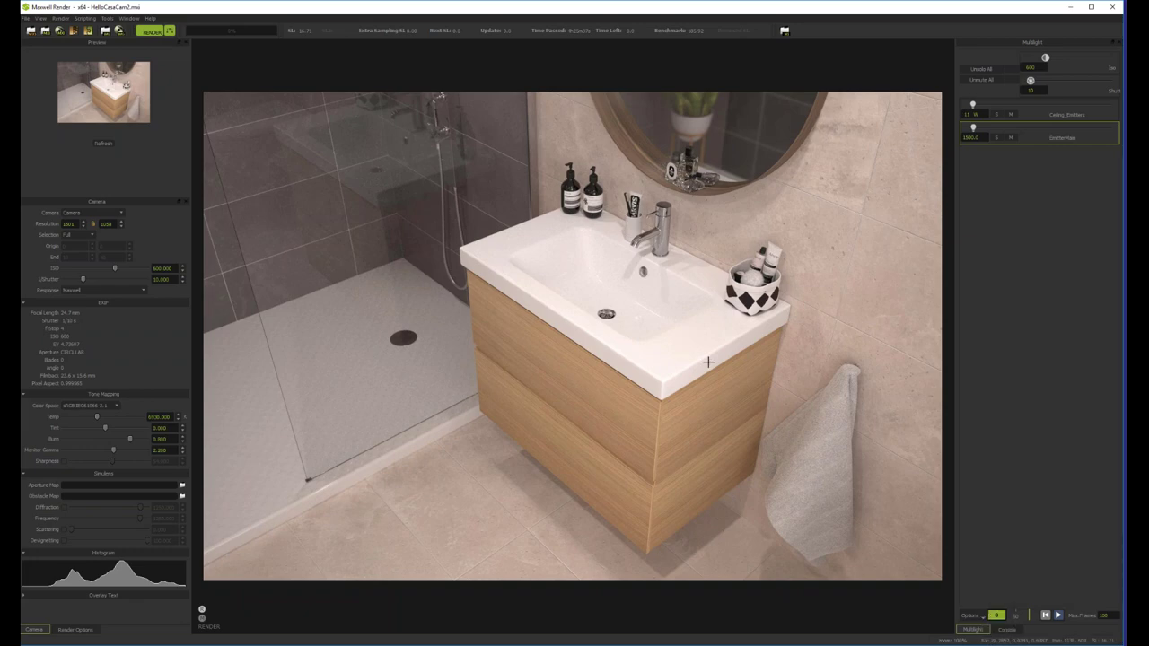
left_click(997, 615)
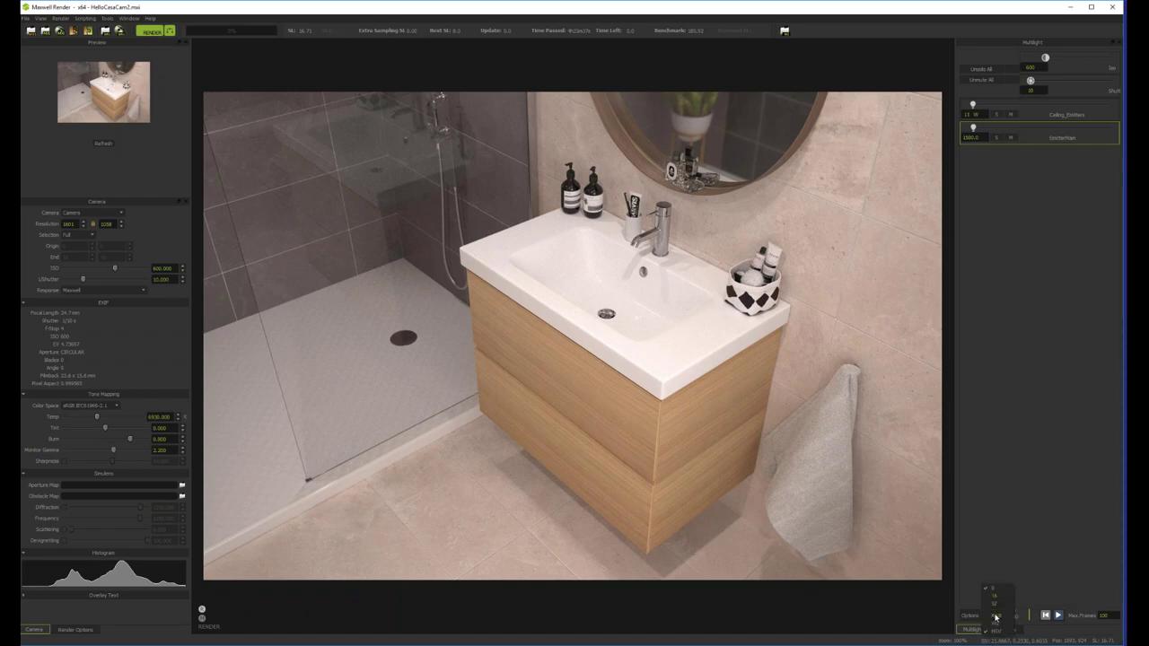
left_click(997, 618)
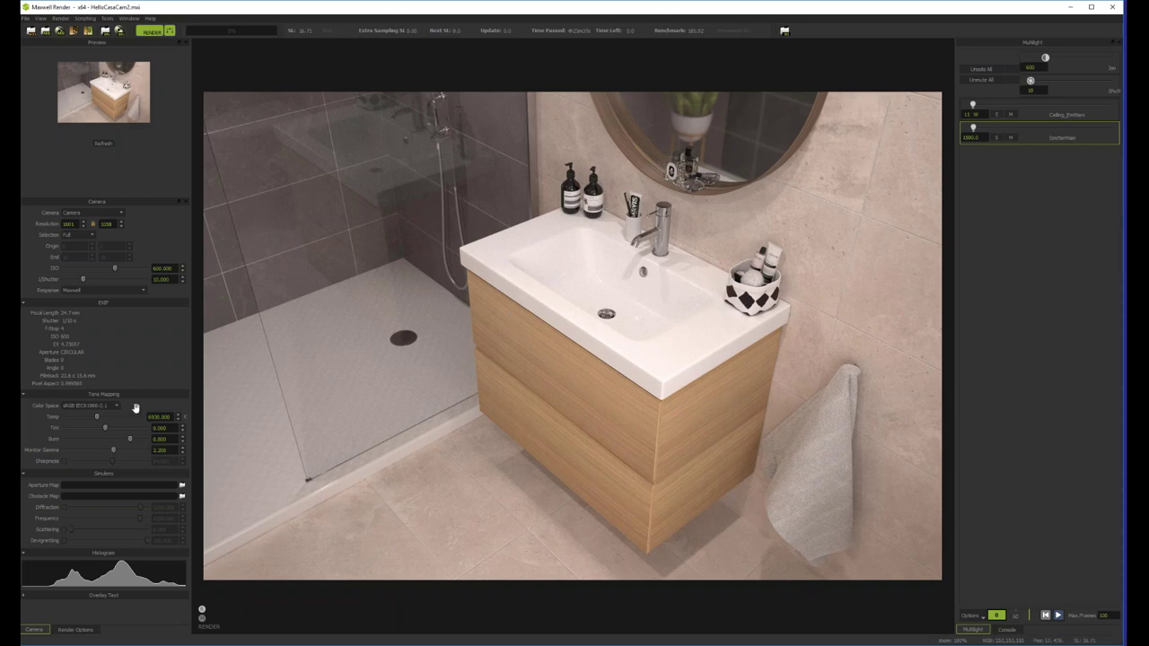
Try a tone mapping temperature of 5000 and refresh the render.
double_click(173, 416)
type("5000")
key("Return")
left_click(103, 142)
Set the tone mapping tint to 1.
left_click(163, 428)
type("1")
key("Return")
mouse_move(108, 431)
left_mouse_down()
mouse_move(85, 431)
mouse_move(115, 428)
left_mouse_up()
double_click(171, 427)
key("ctrl+a")
type("1")
key("Return")
Set the tone mapping temperature to 7500.
left_click(174, 268)
left_click_drag(171, 419, 133, 420)
key("Return")
Enable sharpness in the tone mapping settings and set it to 100.
left_click(64, 461)
left_click_drag(115, 461, 149, 461)
left_click_drag(173, 462, 131, 461)
key("Return")
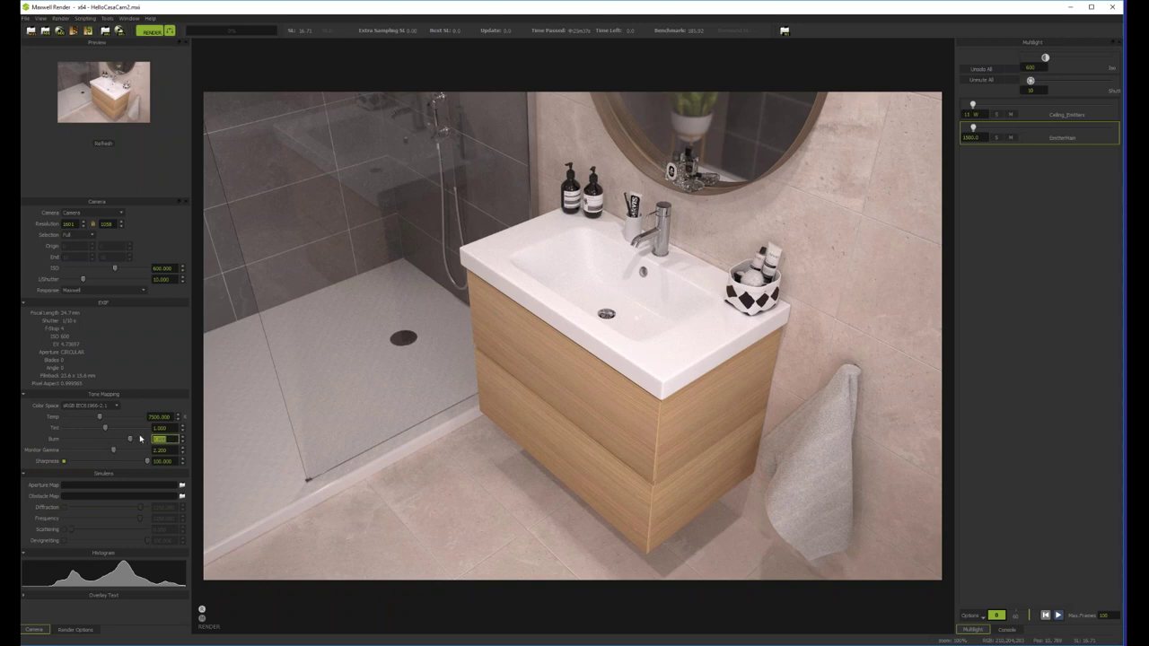
Try a burn value of 0.6 and refresh the render.
type("0.")
key("Return")
left_click(104, 143)
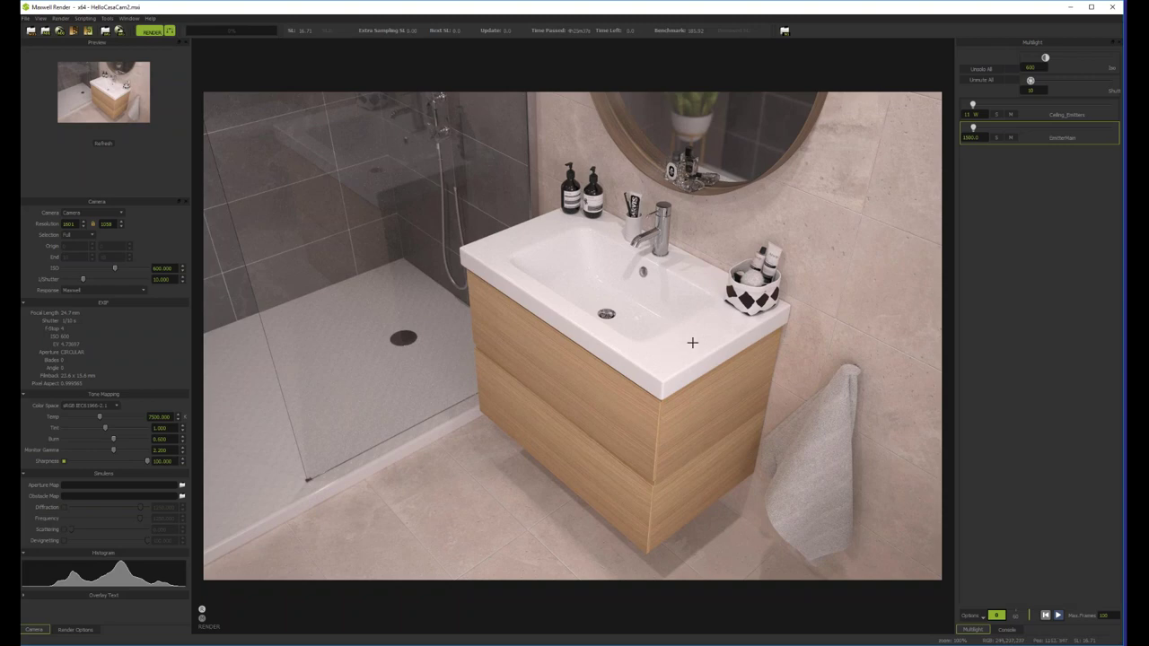
Set the burn back to 0.8, refresh the render, and inspect the washbasin's front corner up close.
double_click(171, 439)
type("0.8")
key("Return")
left_click(100, 145)
scroll(699, 367, "up", 4)
scroll(700, 366, "down", 2)
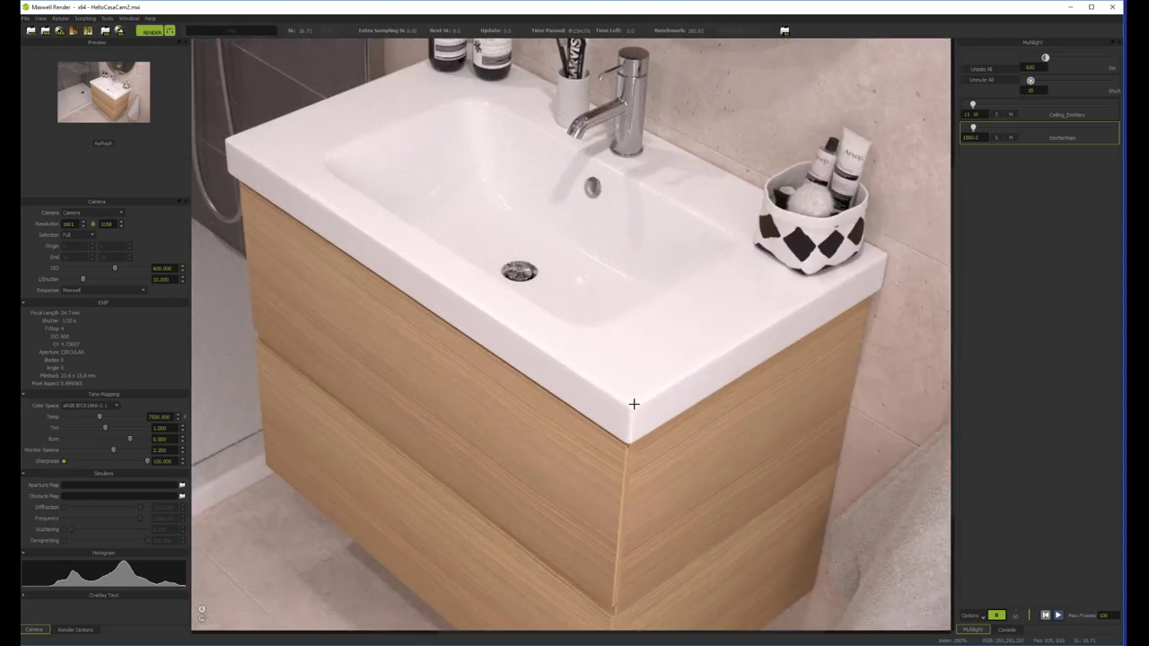
scroll(643, 360, "down", 2)
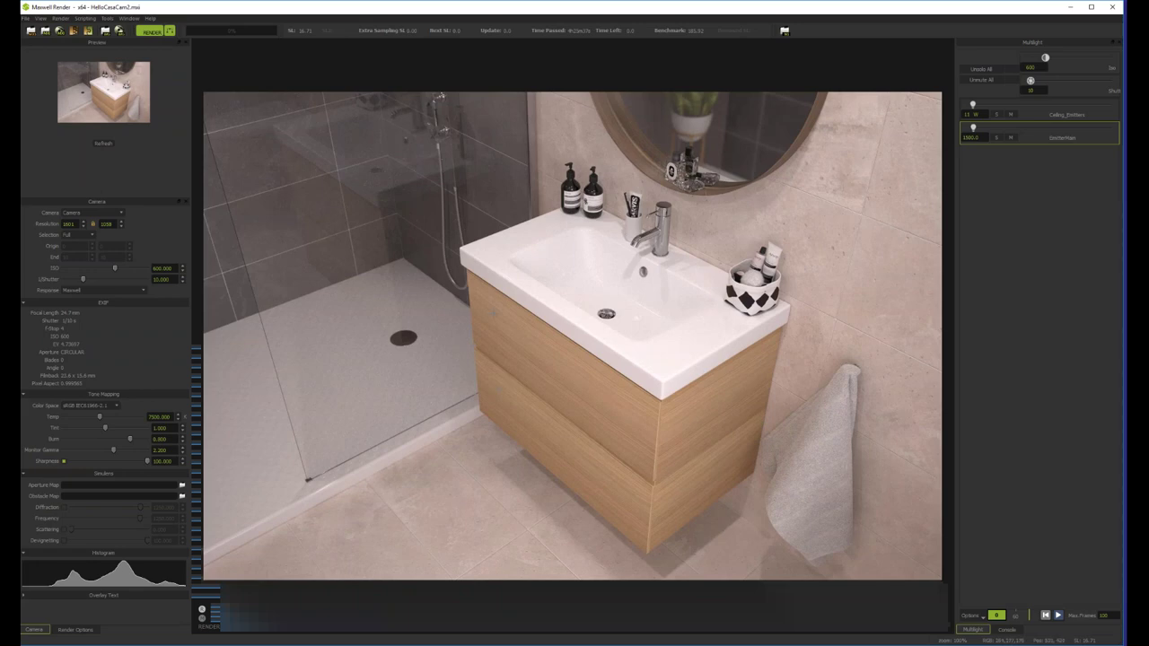
Set the burn to 0.6 and compare the highlights on the washbasin's front edge up close.
left_click_drag(174, 440, 124, 439)
type("1")
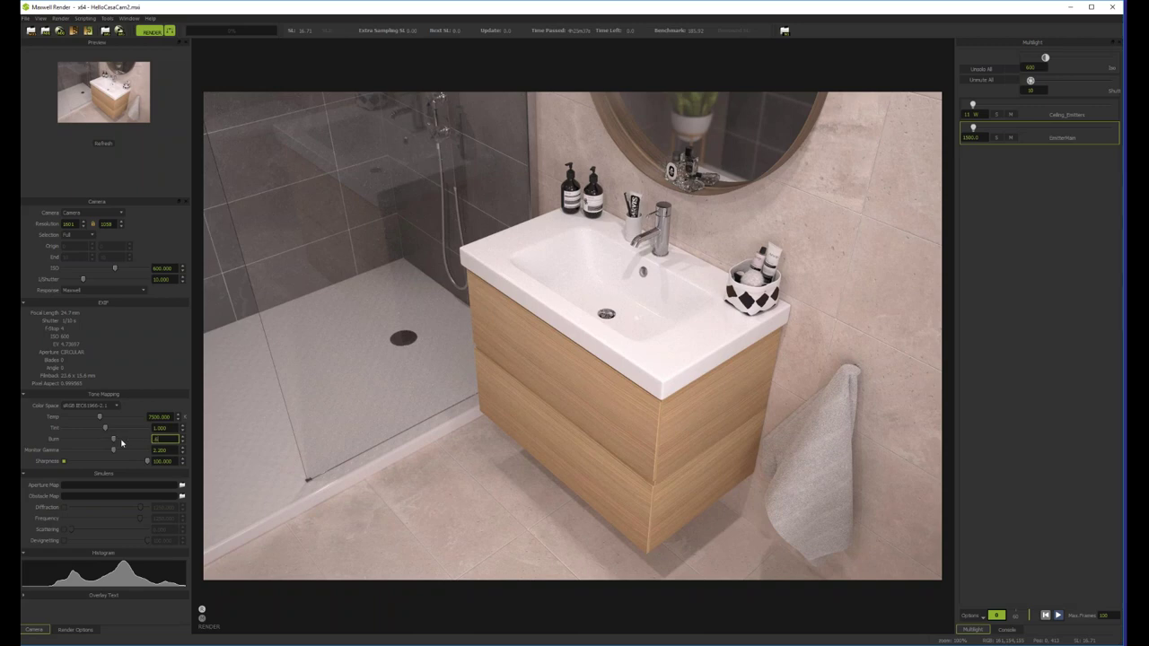
key("Return")
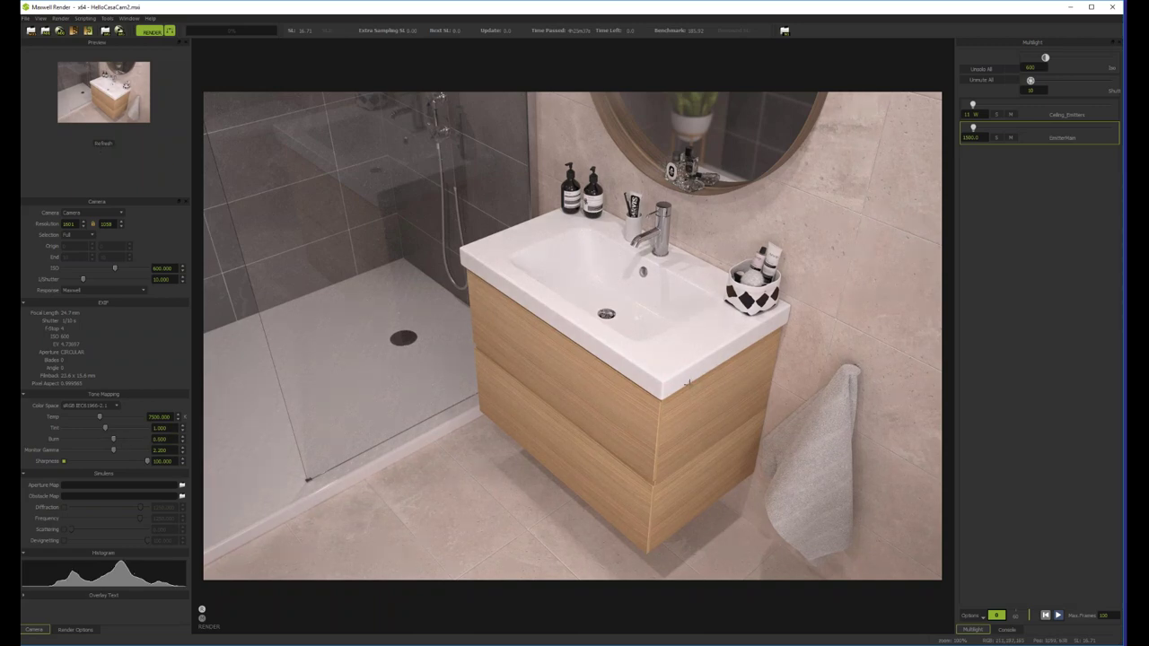
scroll(688, 385, "up", 3)
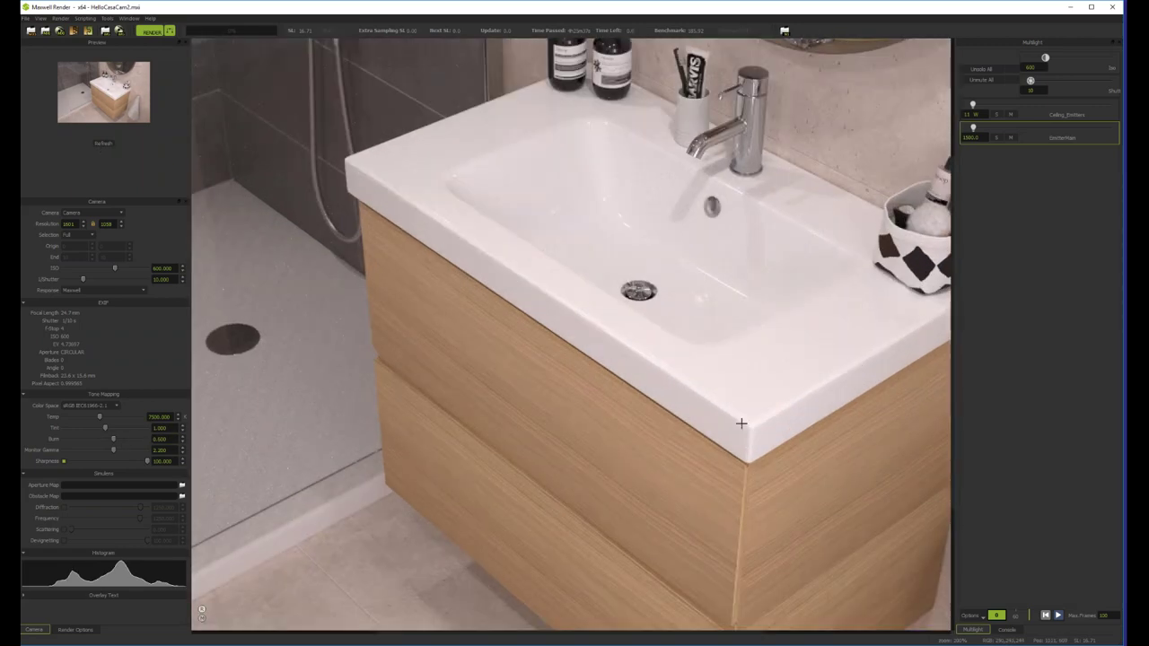
left_click_drag(790, 409, 692, 376)
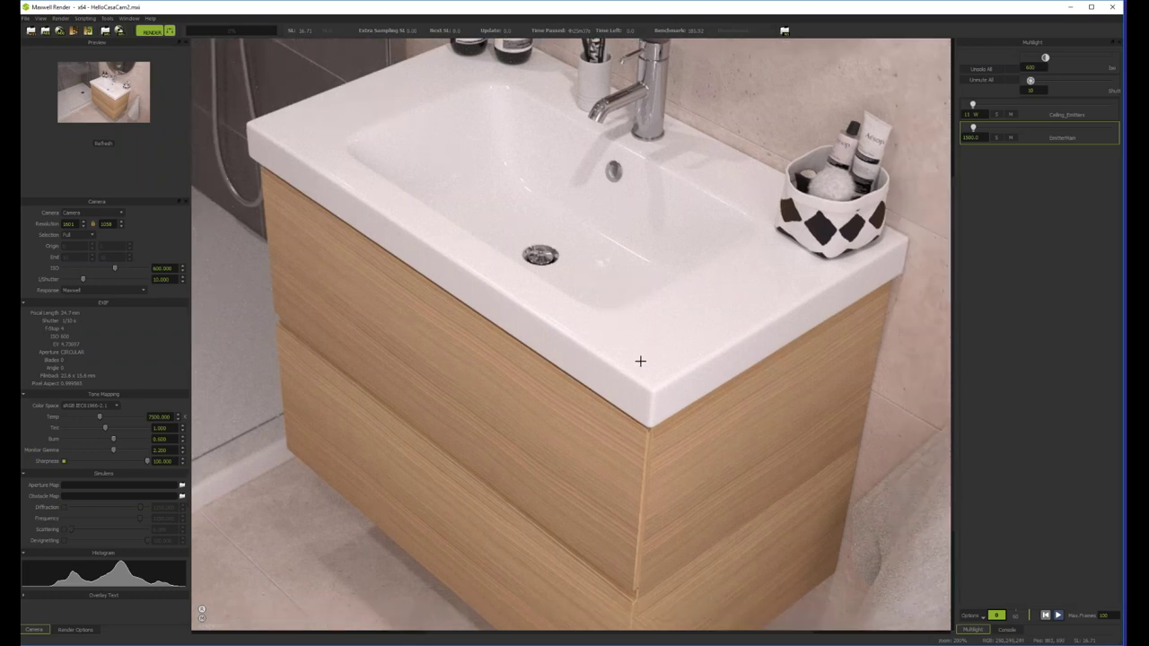
scroll(639, 360, "up", 1)
scroll(621, 362, "down", 3)
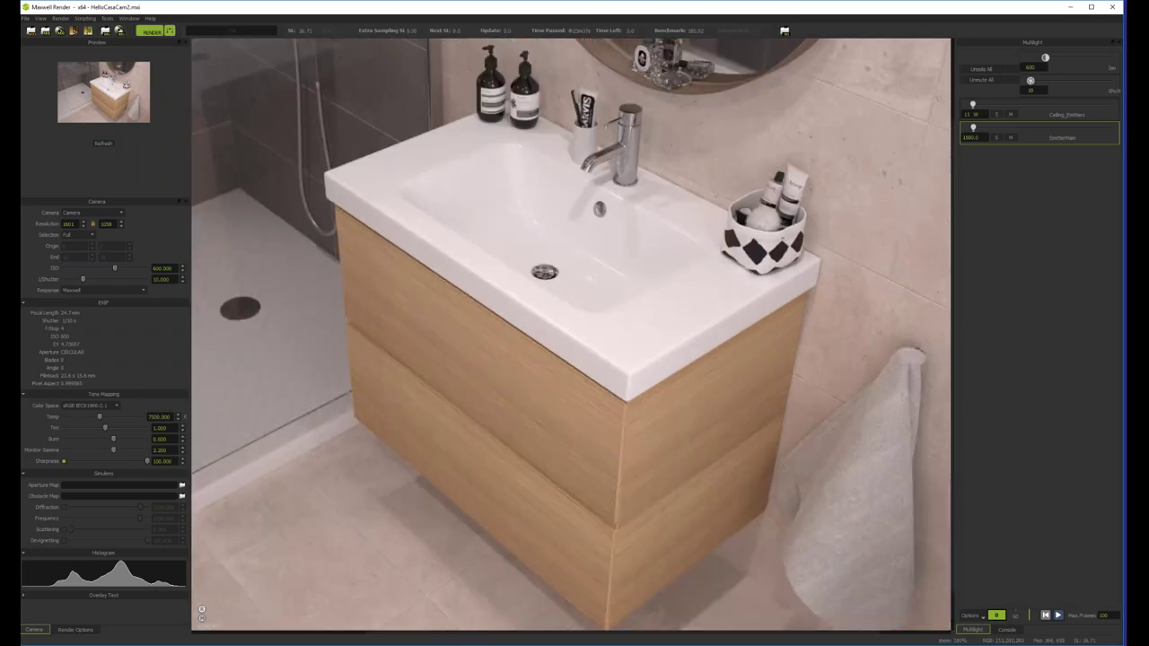
Try a burn value of 0.2 and view its effect on the whole render.
double_click(162, 438)
key("BackSpace")
type(".2")
key("Return")
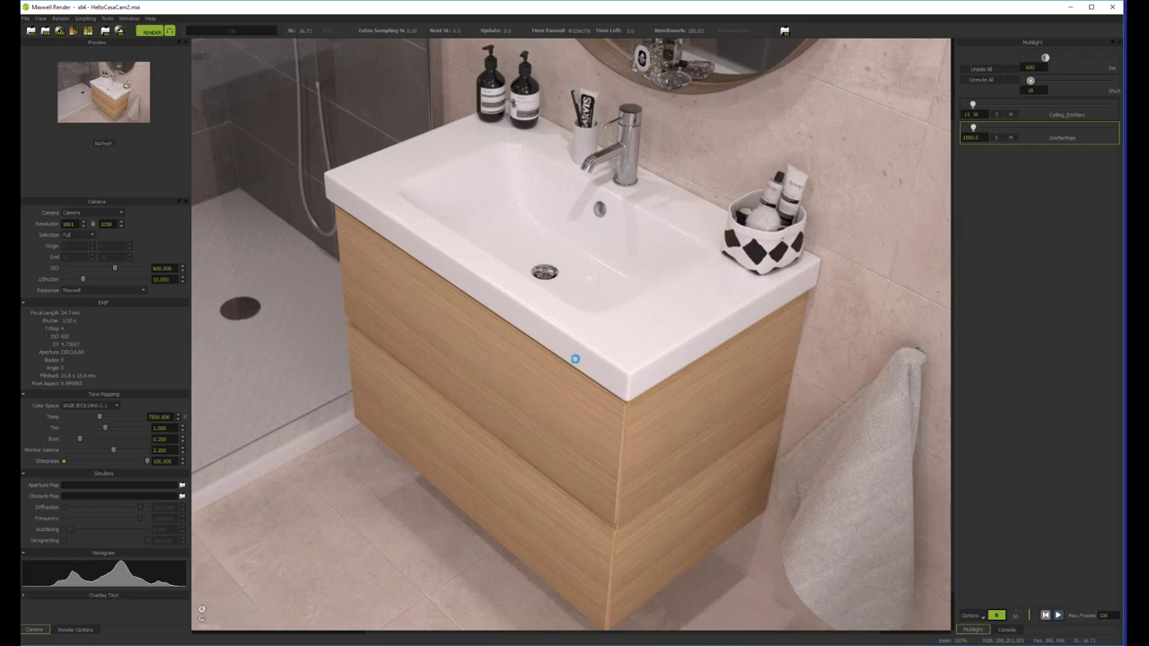
scroll(628, 352, "down", 1)
scroll(576, 306, "down", 1)
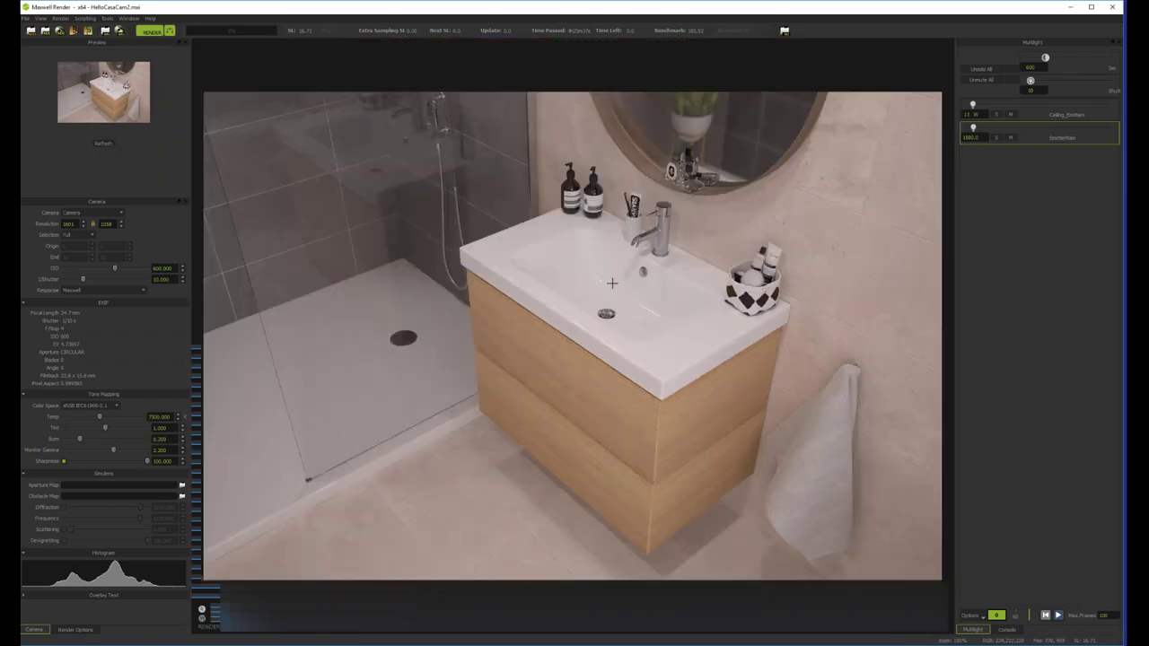
Set the burn to 0.6 and enable devignetting at 100.
double_click(169, 441)
type("0.1")
key("Return")
key("BackSpace")
key("Return")
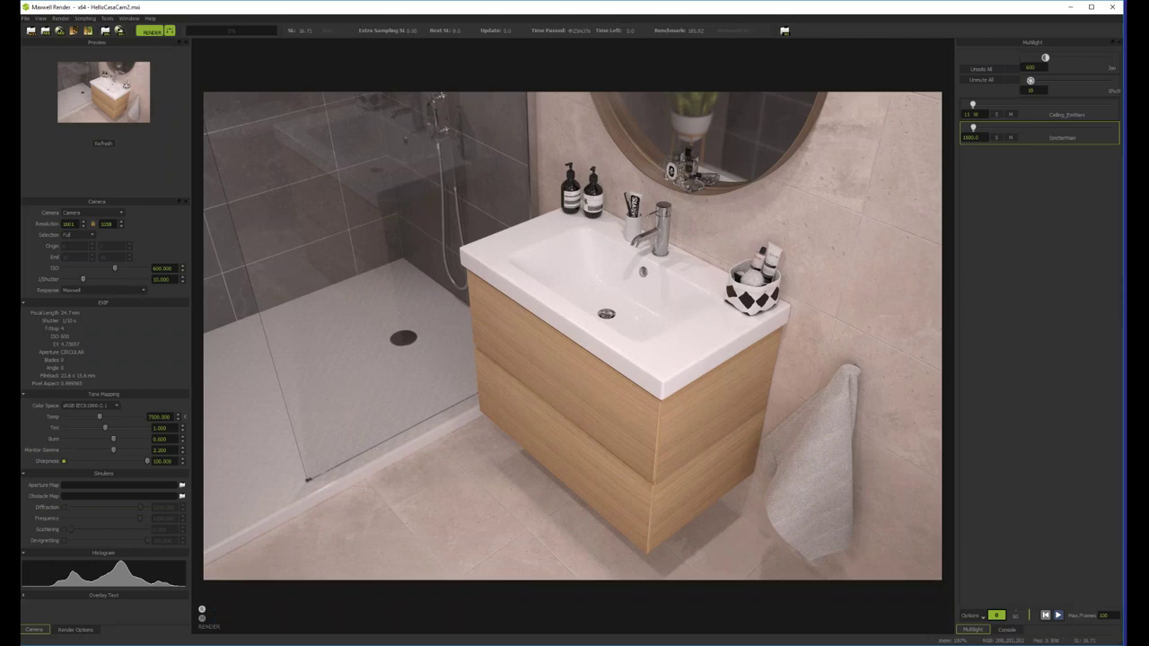
left_click(64, 540)
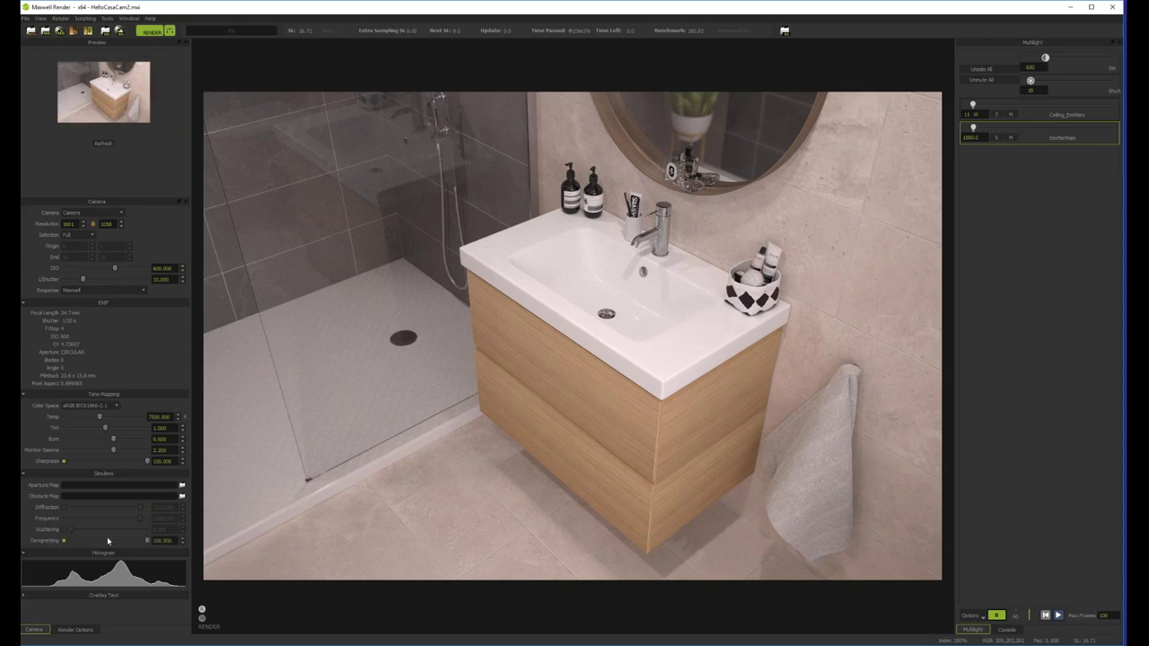
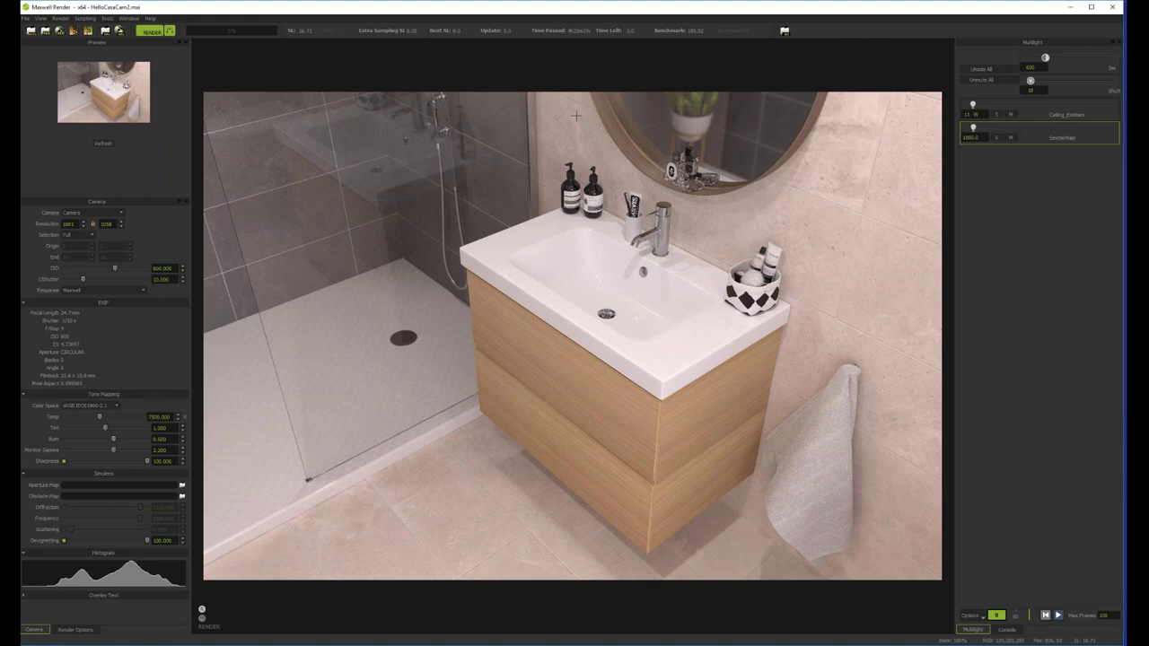
Change the camera response from Maxwell to Agfacolor Futura 100.
left_click(105, 292)
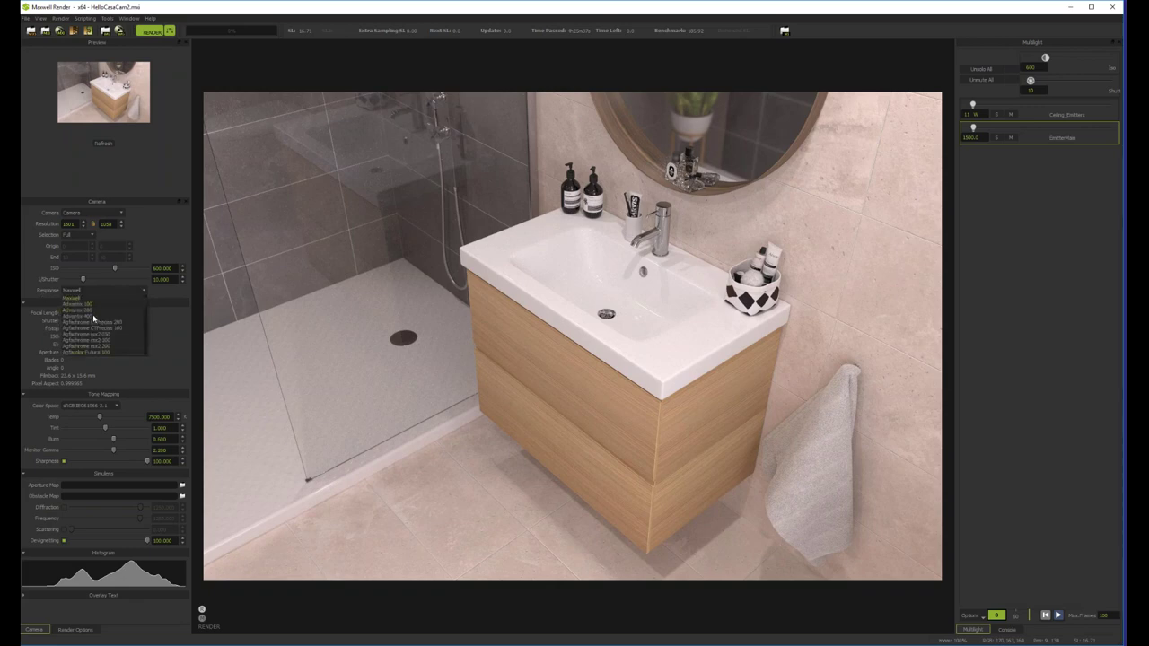
scroll(121, 355, "down", 1)
left_click(82, 342)
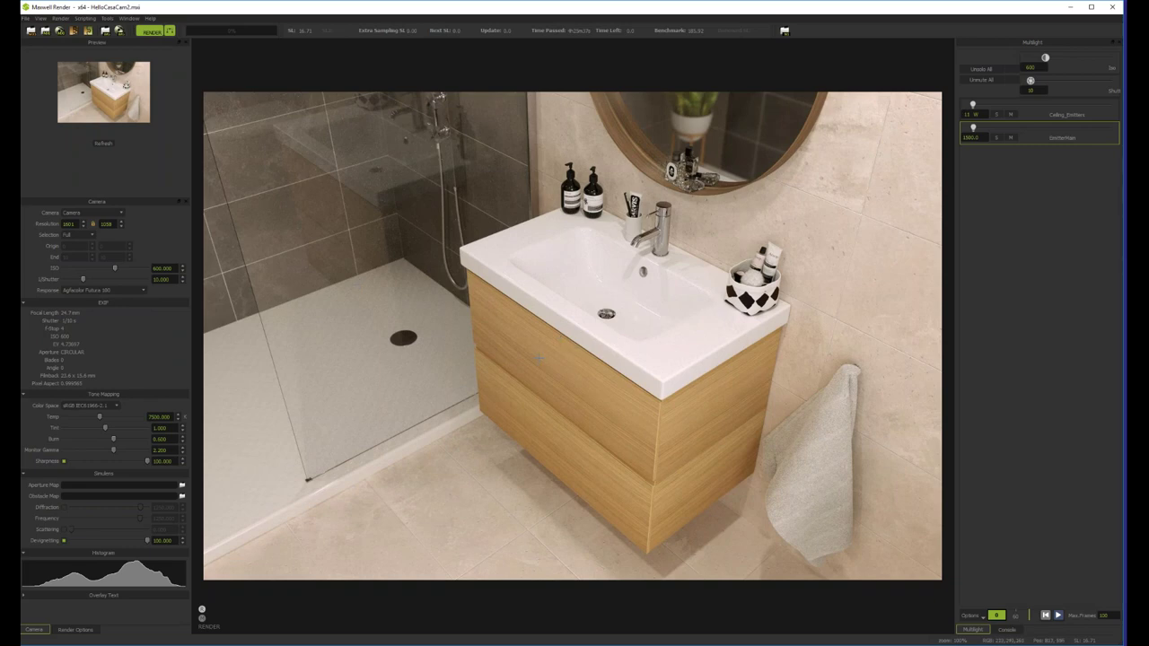
left_click(89, 291)
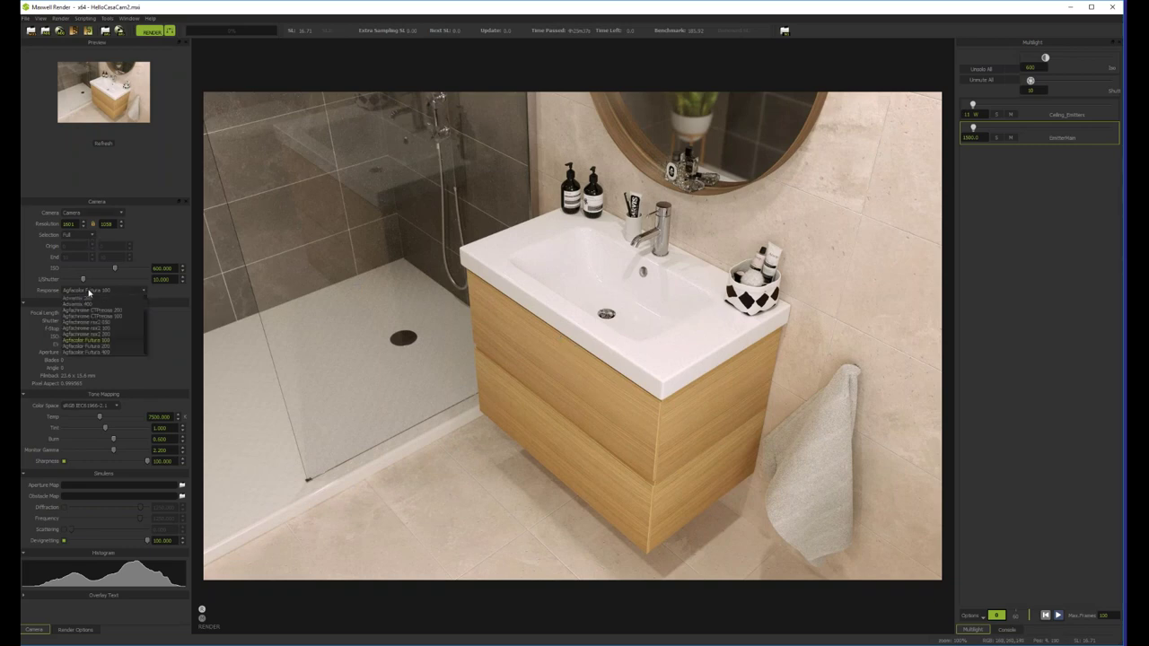
left_click(153, 314)
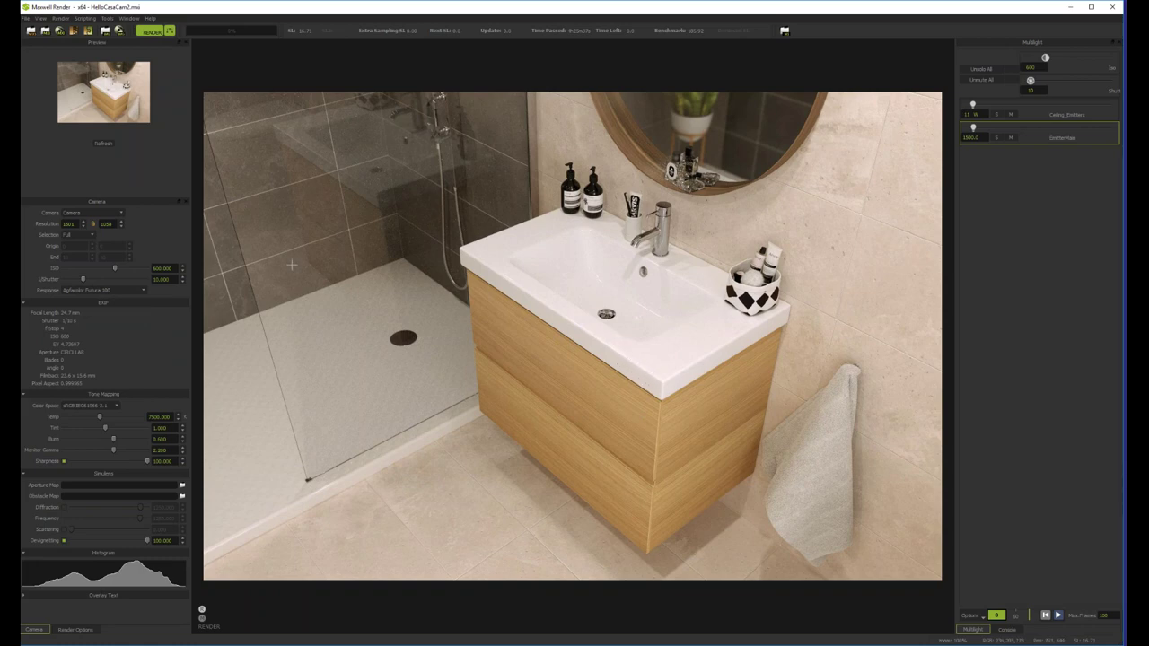
Set the tone mapping tint to 2 and the temperature to 8000.
left_click(164, 427)
type("2")
key("Return")
left_click(150, 420)
type("500.")
type("0")
key("Return")
Set the camera response back to Maxwell and refresh the preview.
left_click(81, 290)
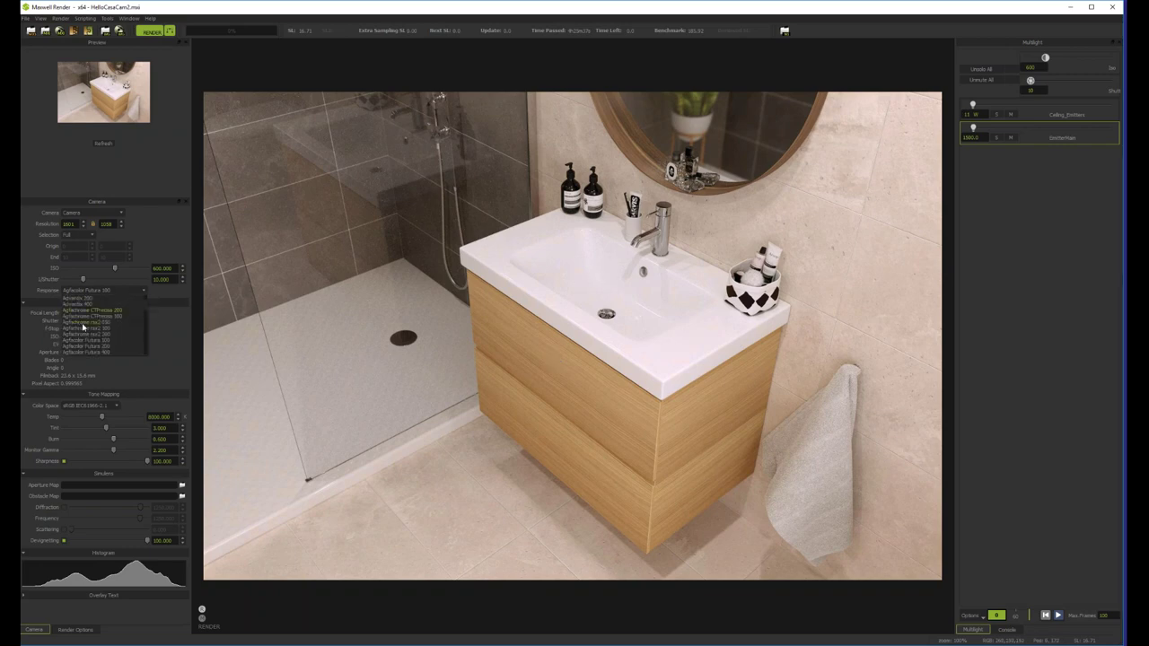
key("Escape")
left_click(104, 143)
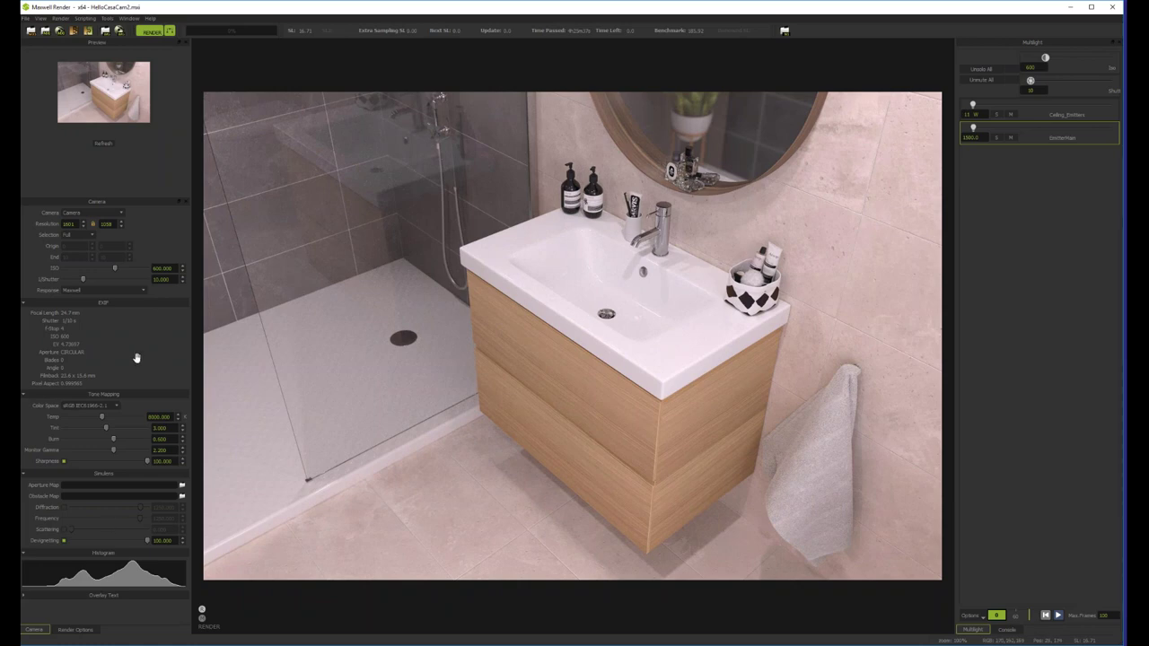
Save the render as the 32-bit image HelloCasaCam2.psd with all channels included.
left_click(26, 18)
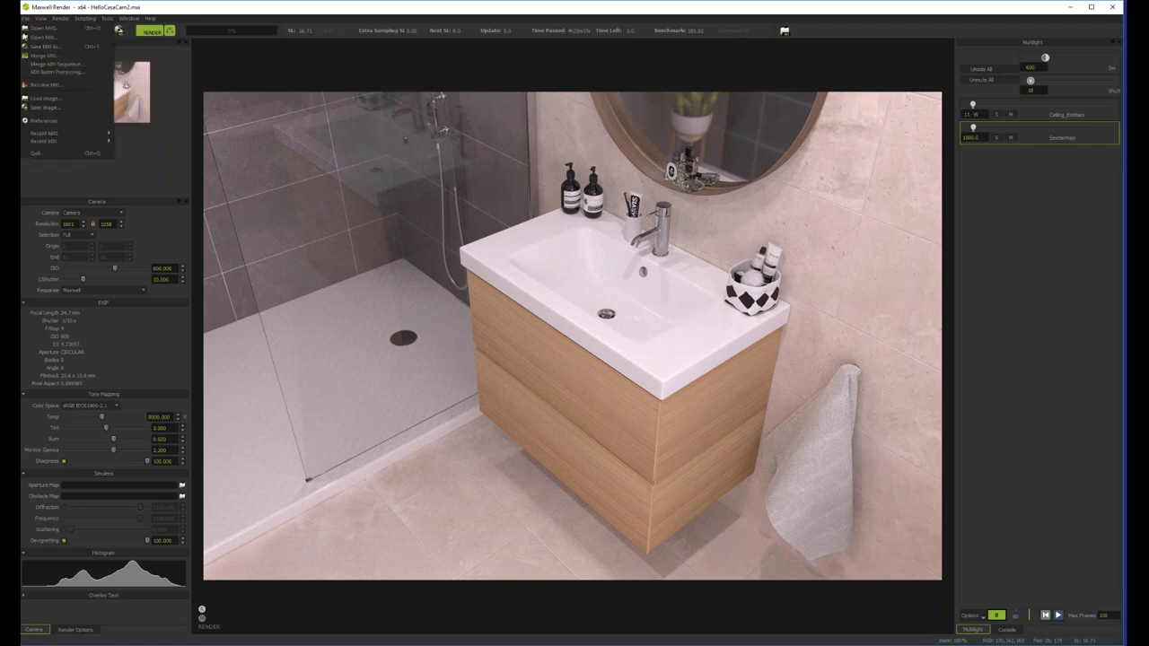
left_click(41, 106)
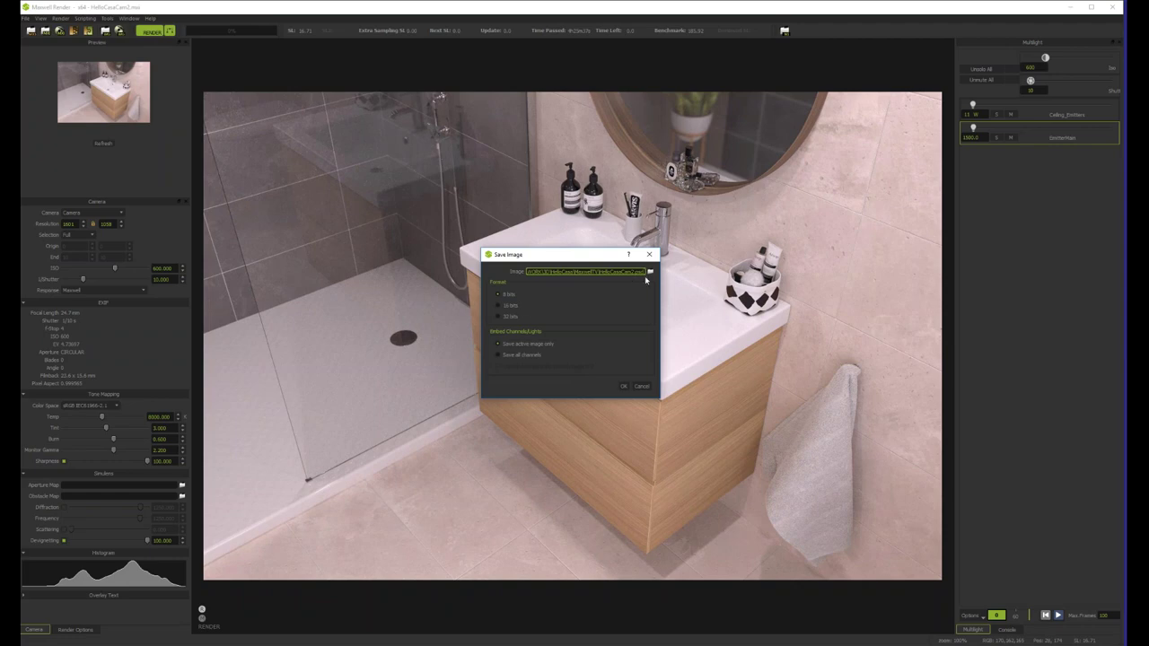
left_click(498, 316)
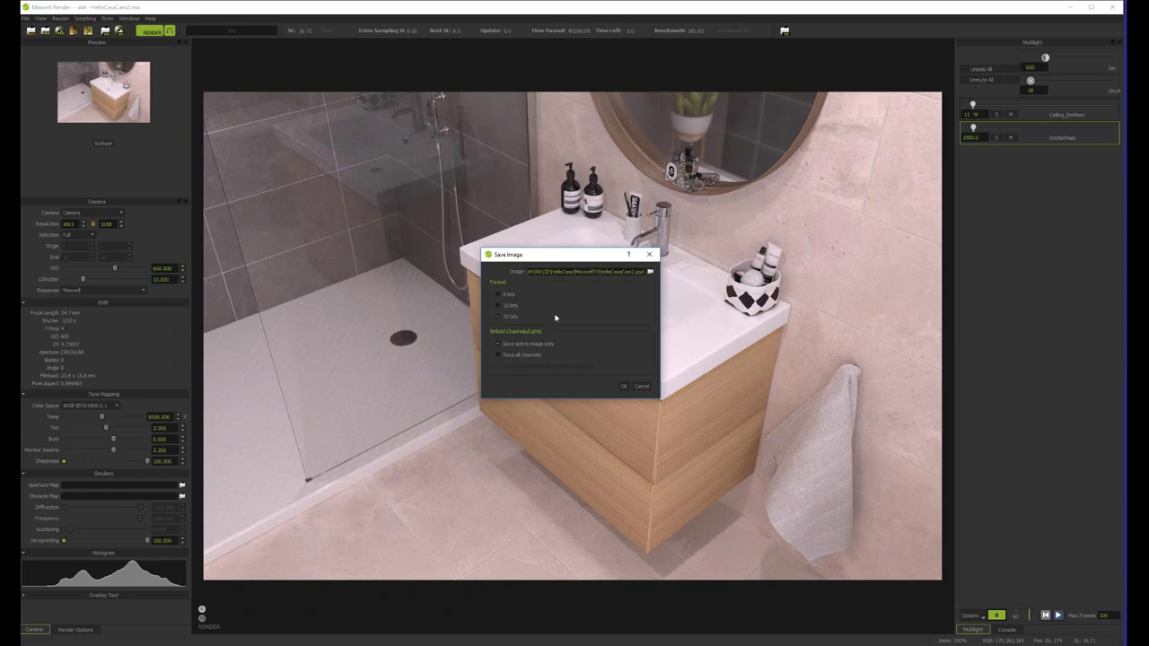
left_click(499, 355)
left_click(498, 367)
left_click(631, 386)
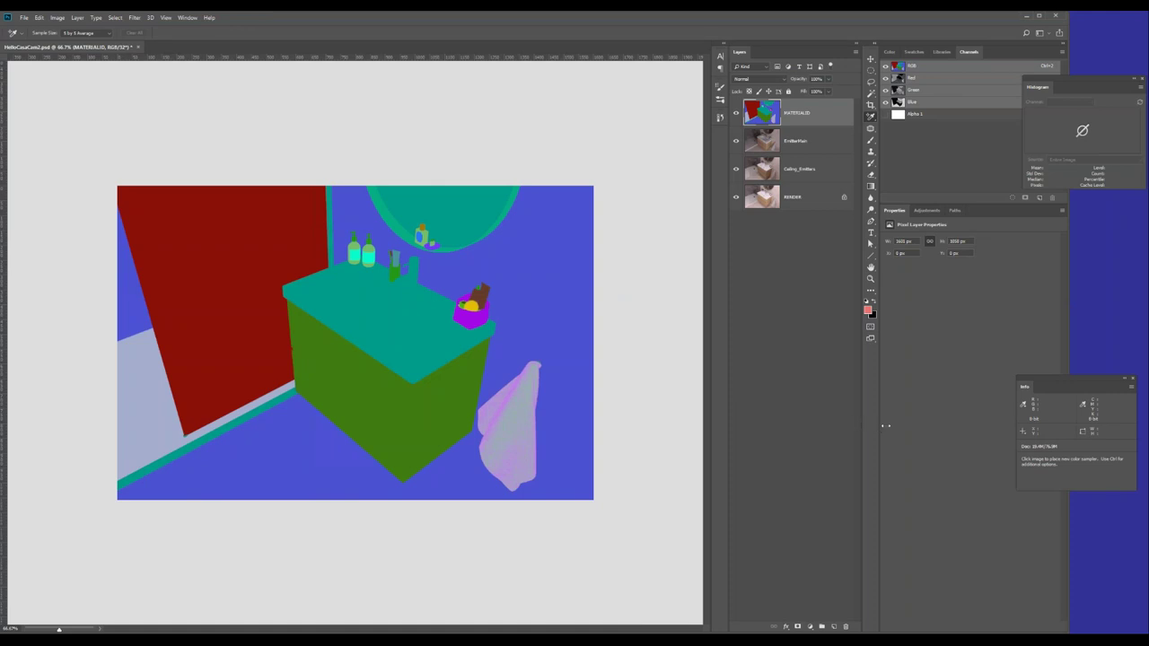
Switch to HelloCasaCam2.psd in Photoshop, widen the canvas area and hide the MATERIALID layer.
left_click_drag(710, 404, 744, 401)
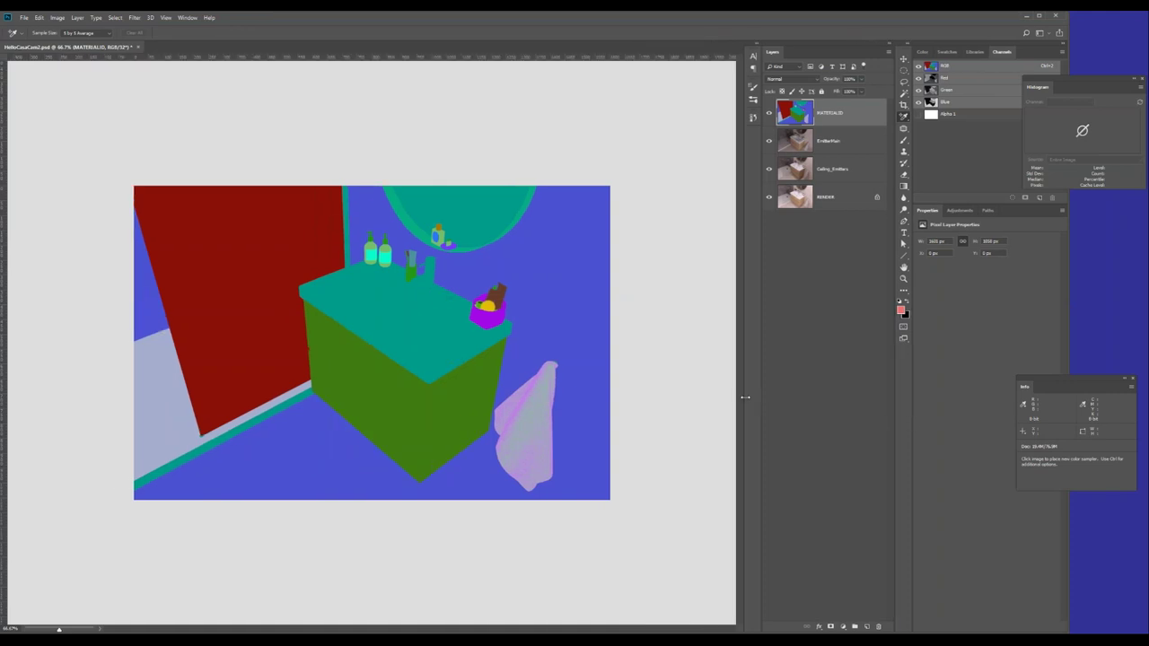
left_click(769, 113)
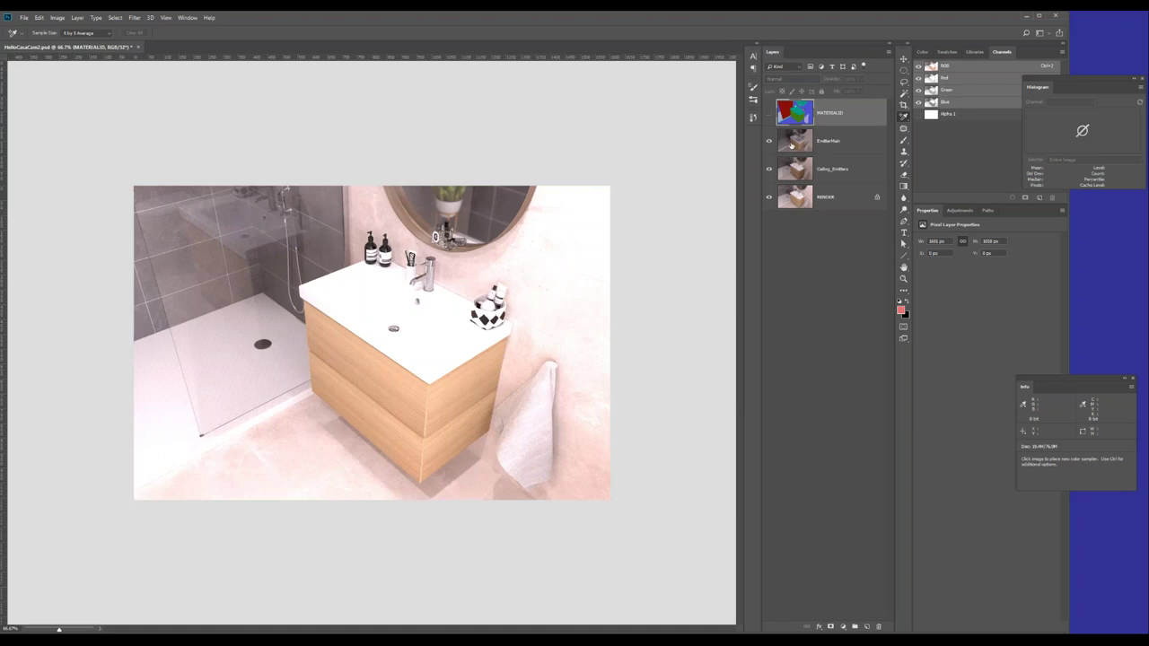
Examine the EmitterMain, Ceiling_Emitters and RENDER layers and the blend modes of the two emitter layers.
left_click(831, 141)
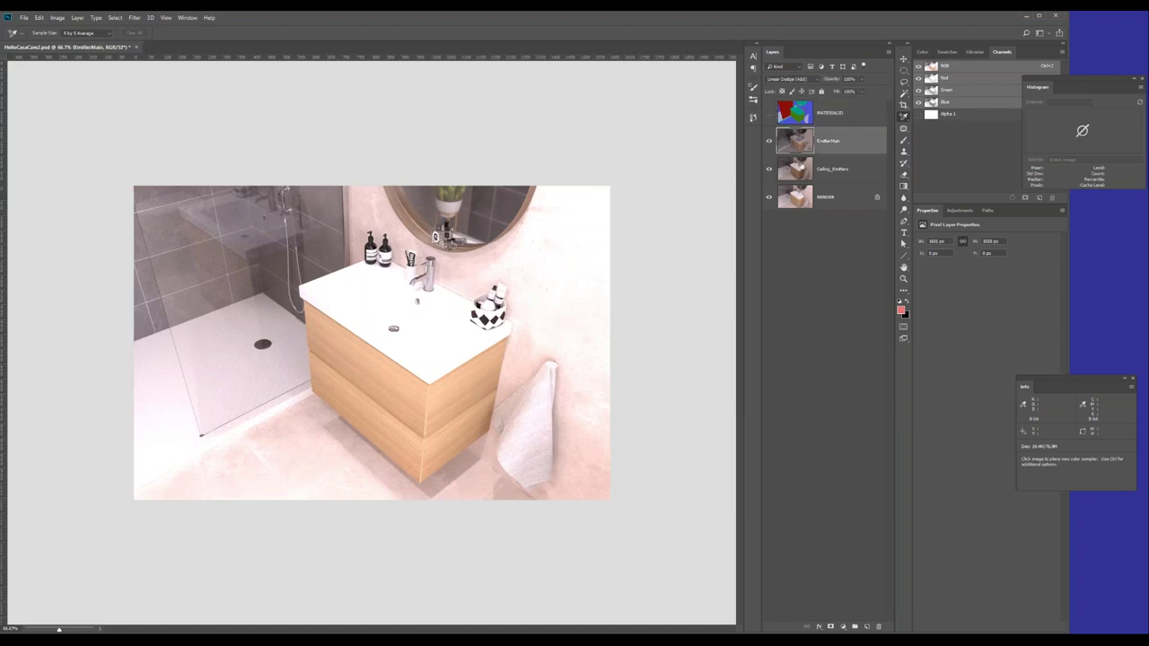
left_click(833, 170)
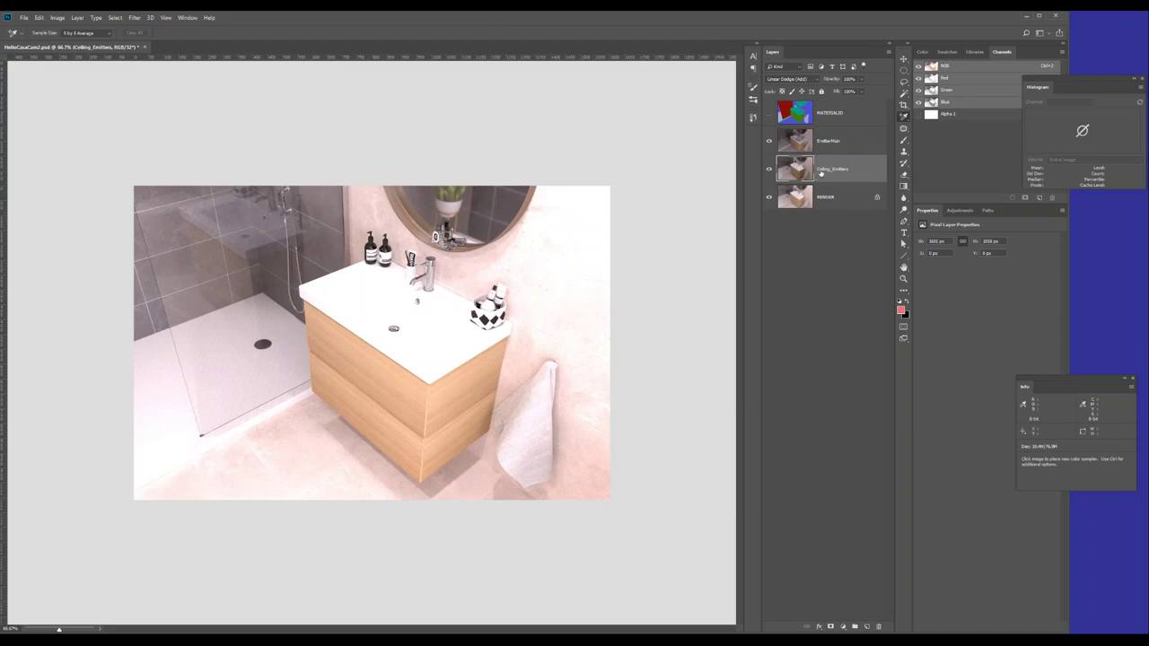
left_click(798, 202)
left_click(794, 169)
key("ctrl+plus")
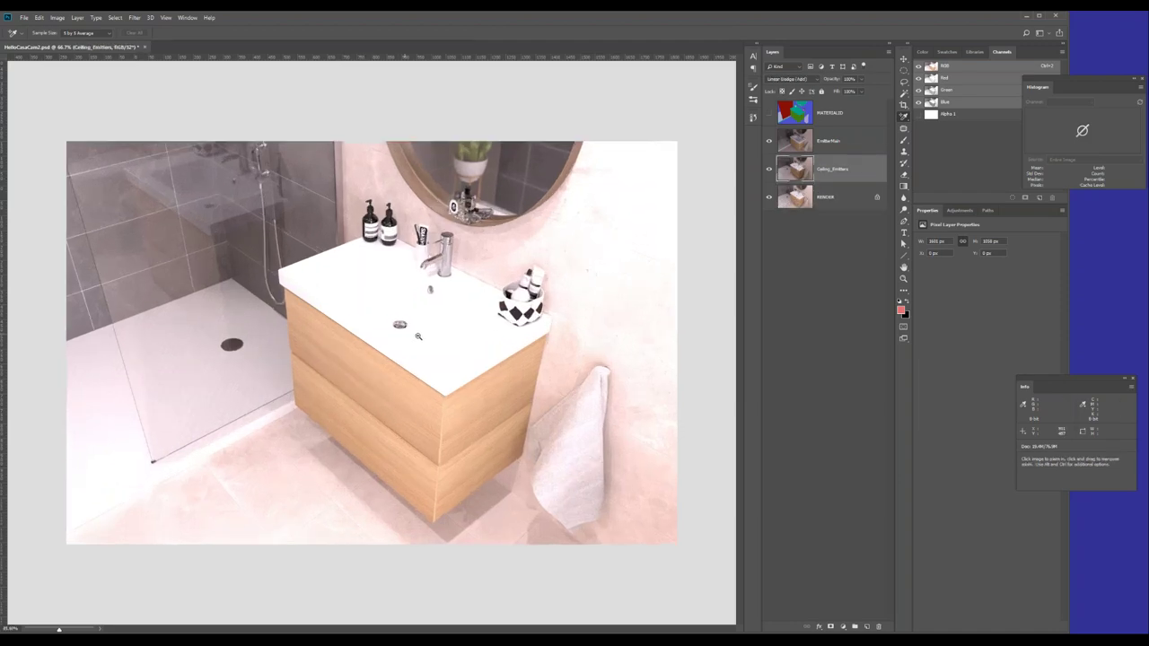
left_click(794, 141)
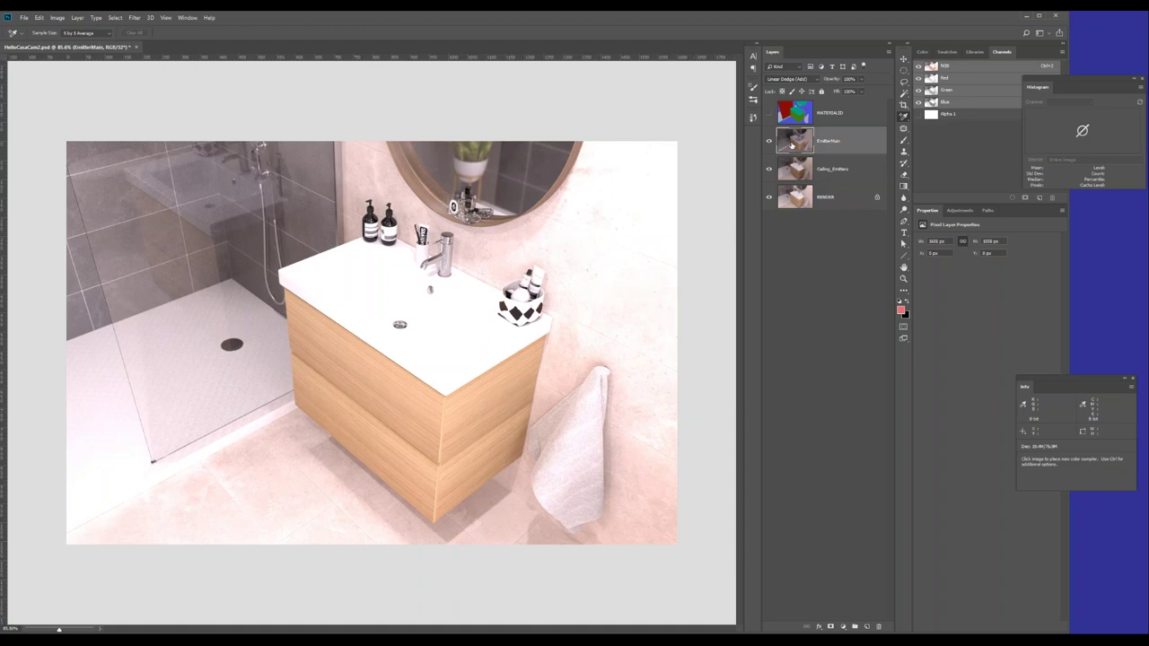
left_click(799, 170)
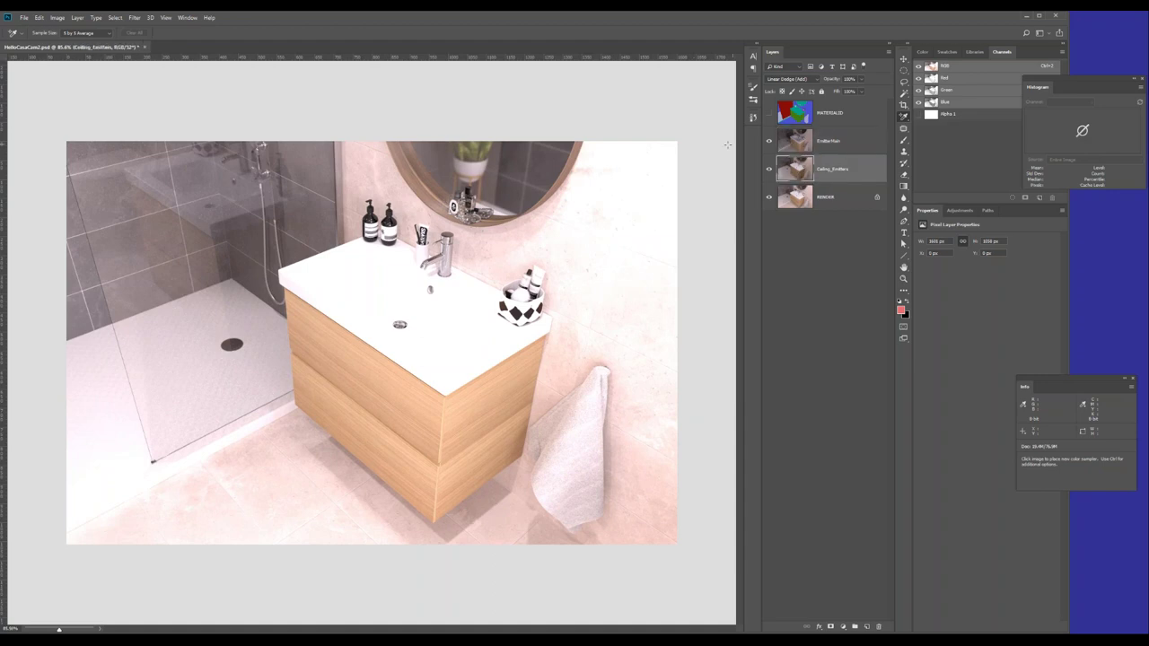
Change the blend mode of the Ceiling_Emitters layer from Linear Dodge (Add) to Normal.
left_click(784, 81)
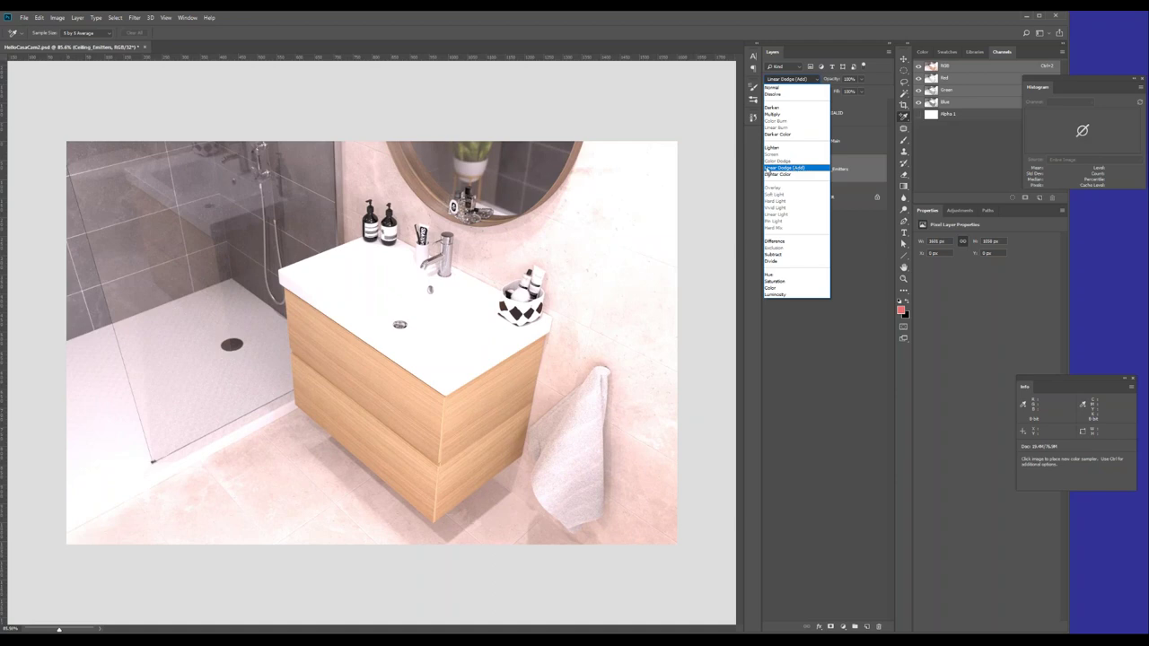
left_click(794, 169)
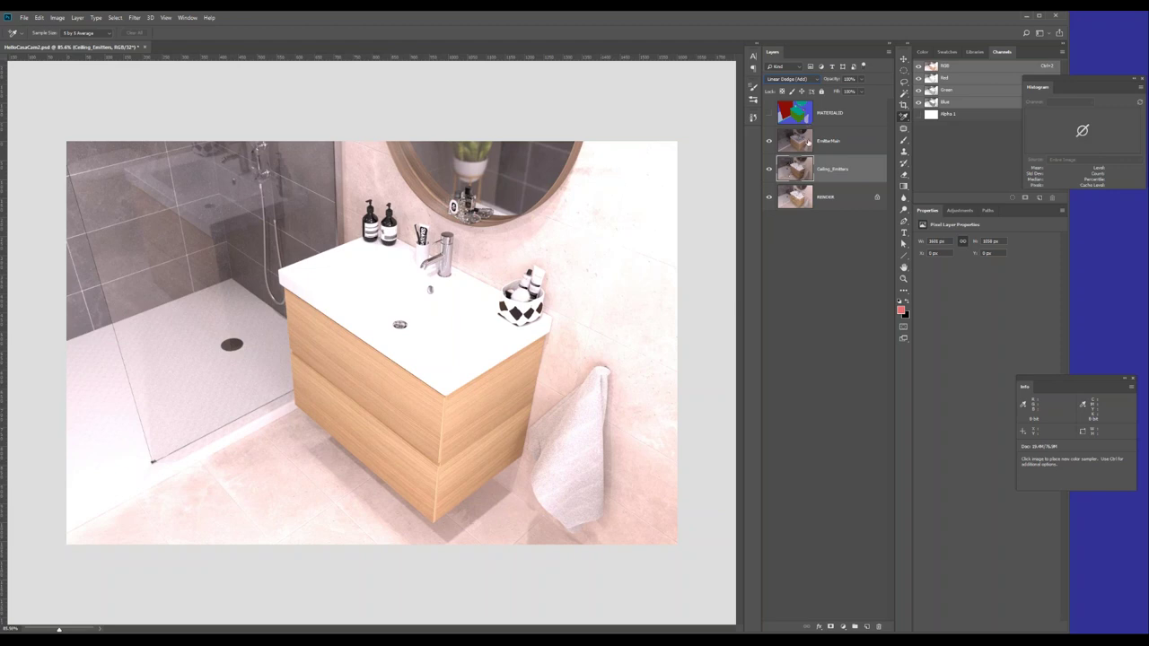
left_click(792, 79)
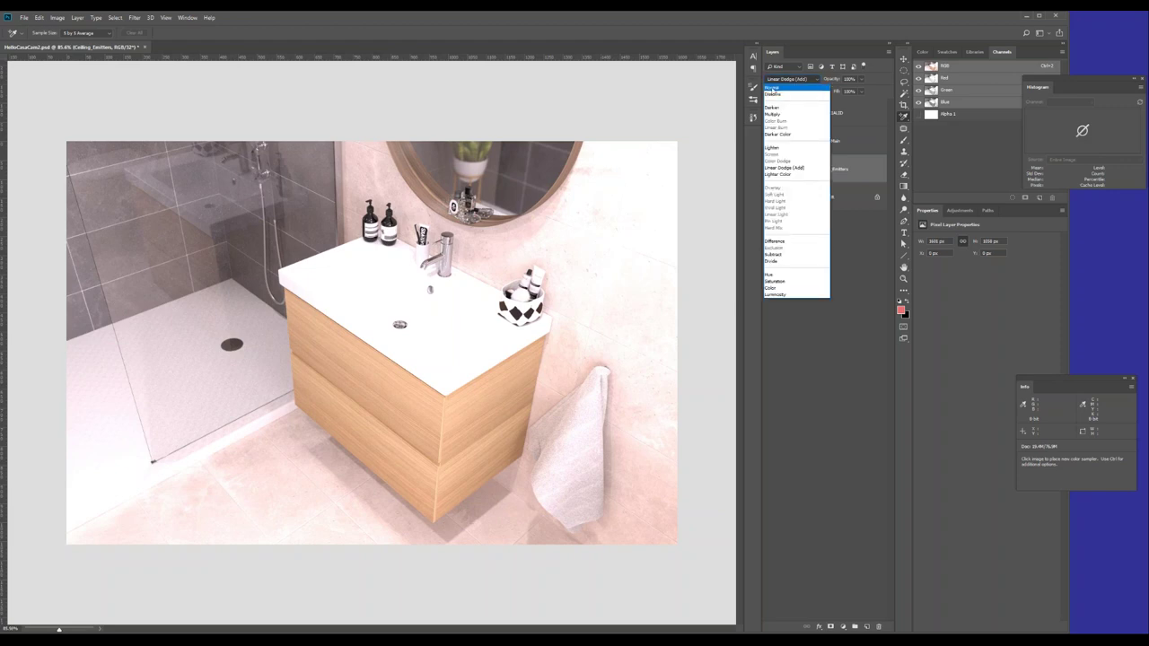
left_click(781, 90)
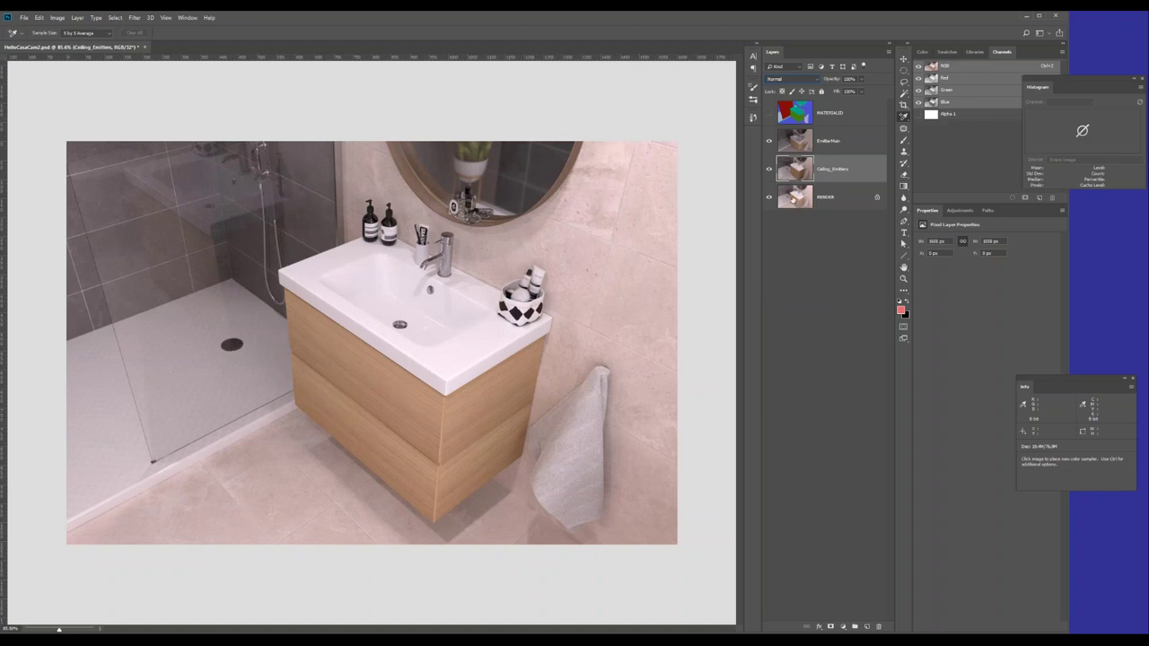
Review the layer stack by selecting RENDER, Ceiling_Emitters and EmitterMain in turn, ending on Ceiling_Emitters.
left_click(797, 197)
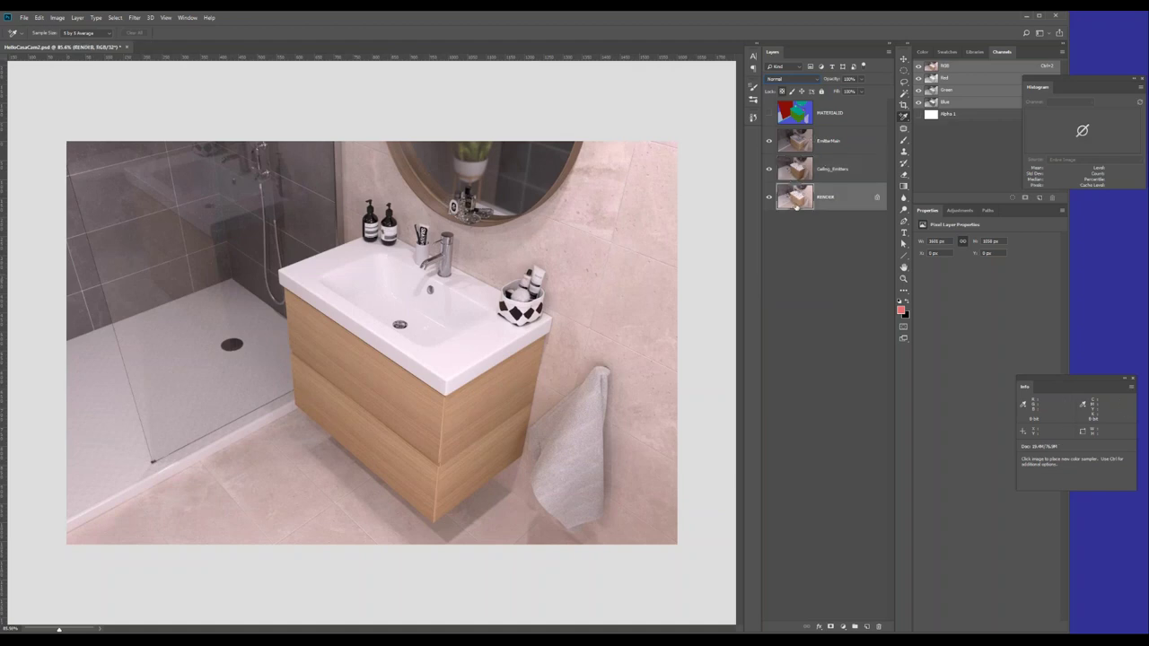
left_click(794, 175)
left_click(796, 140)
left_click(795, 169)
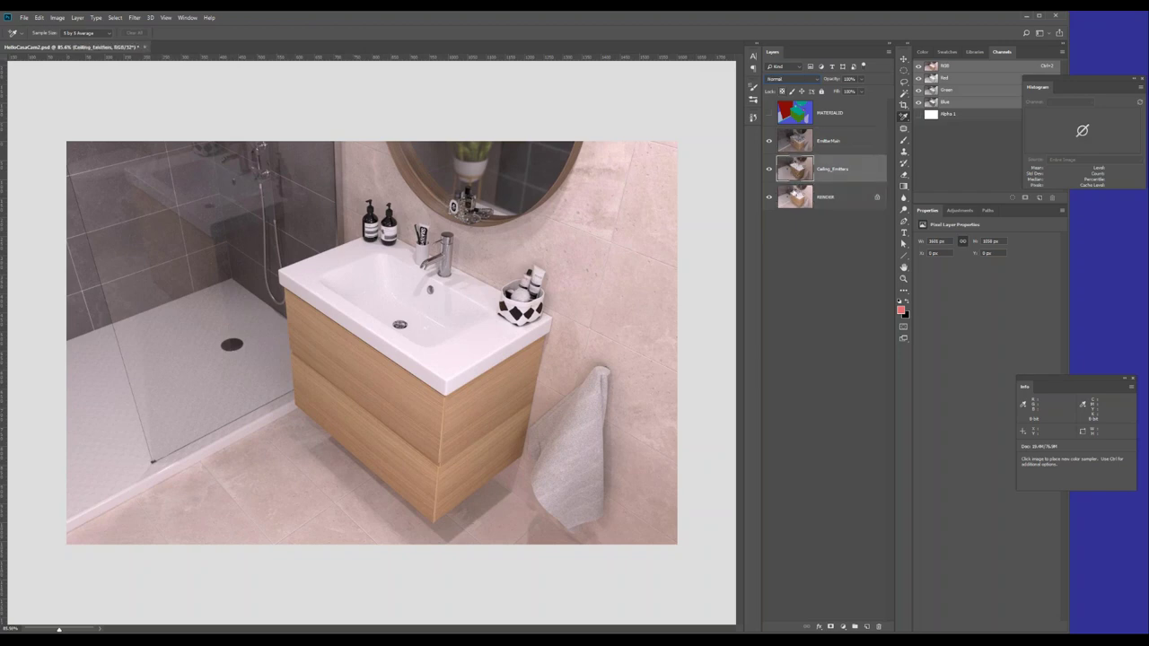
left_click(795, 193)
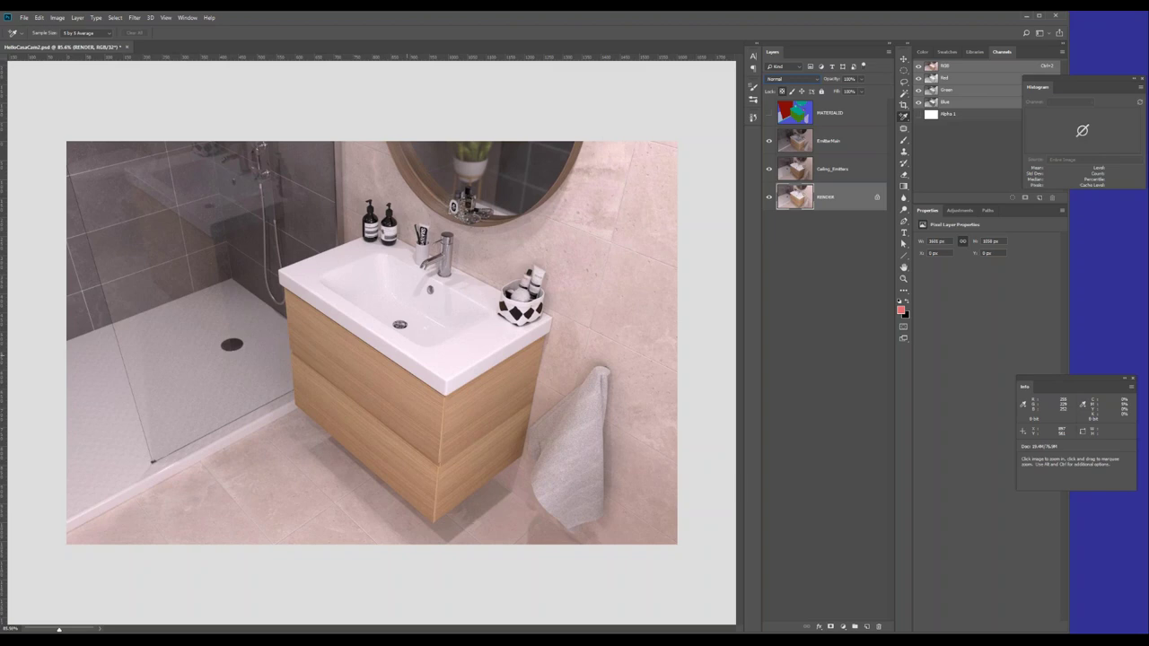
scroll(424, 358, "up", 2)
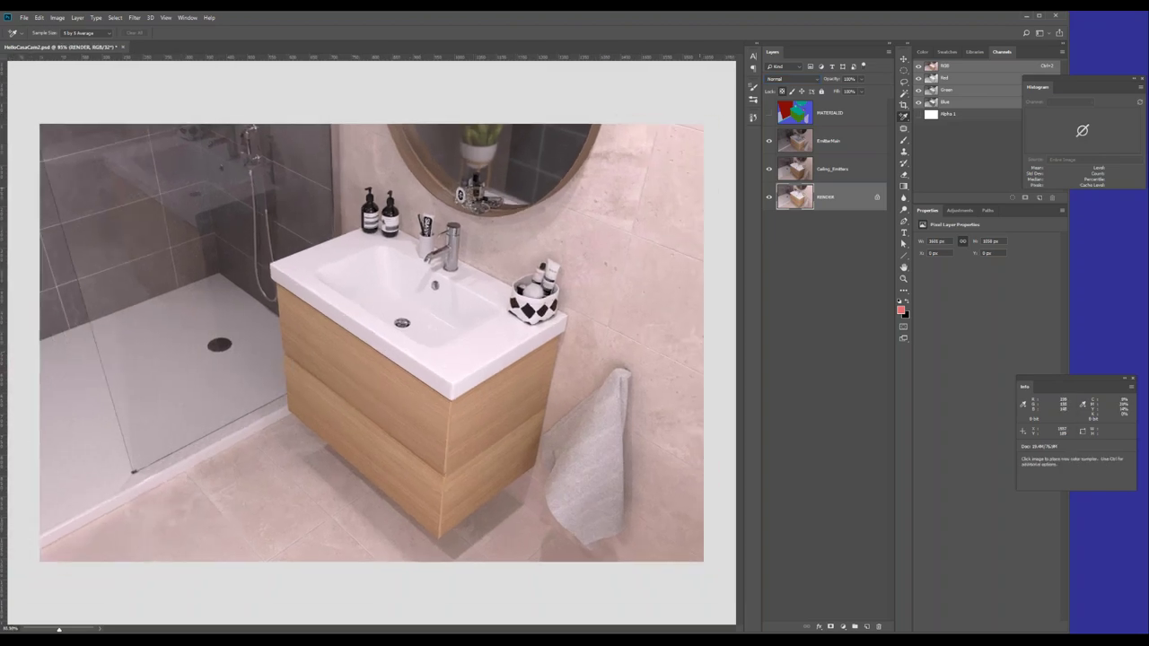
key("alt+bracketright")
key("alt+bracketright")
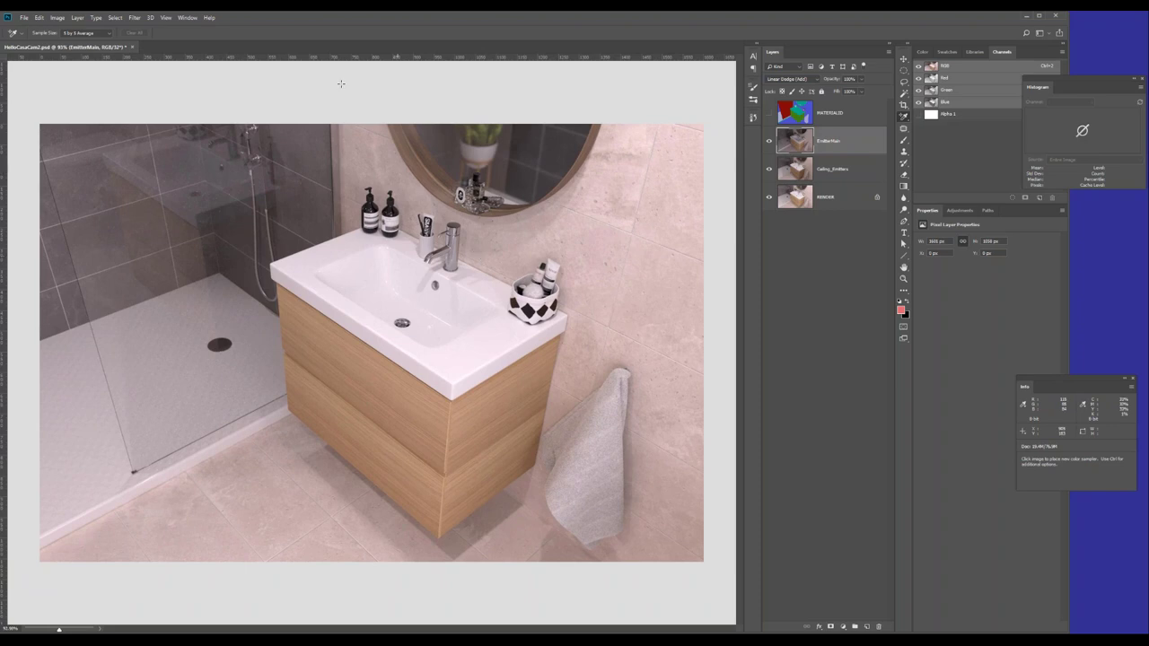
left_click(799, 115)
left_click(794, 165)
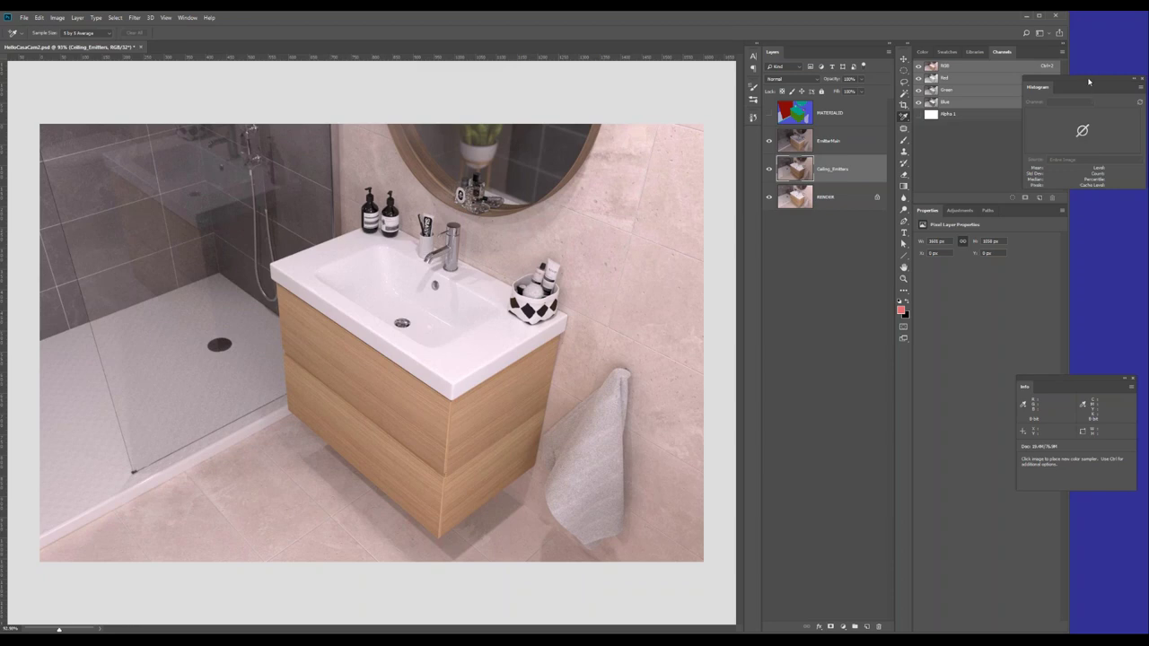
Close the floating Histogram panel to clear the workspace.
left_click_drag(1089, 81, 994, 260)
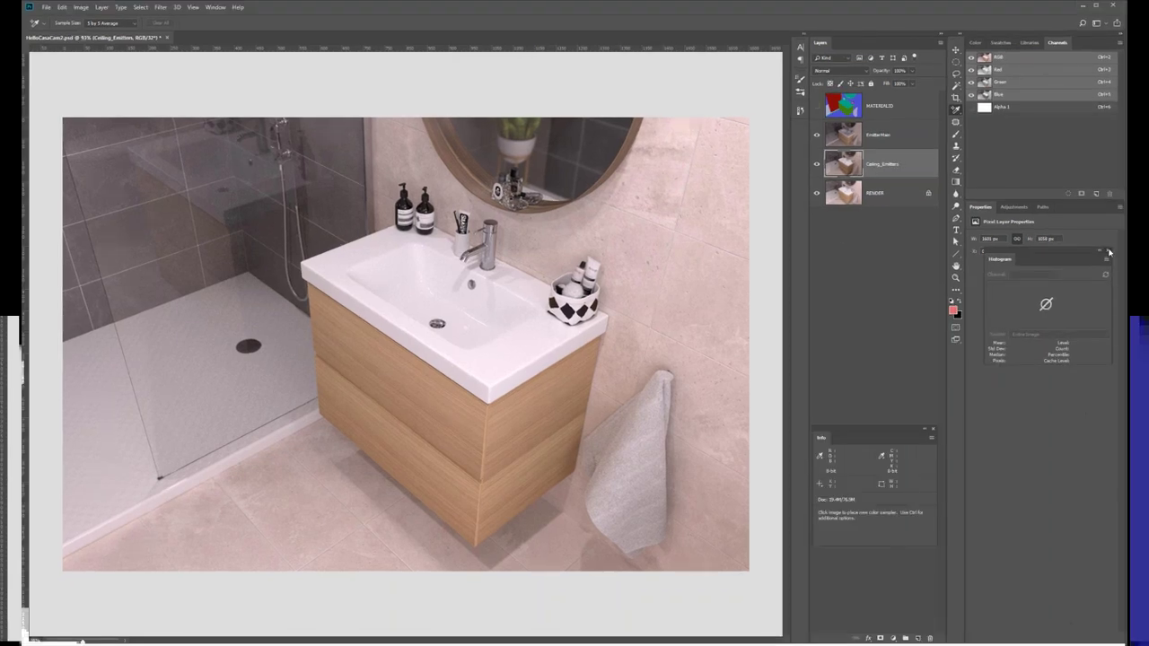
left_click(1060, 254)
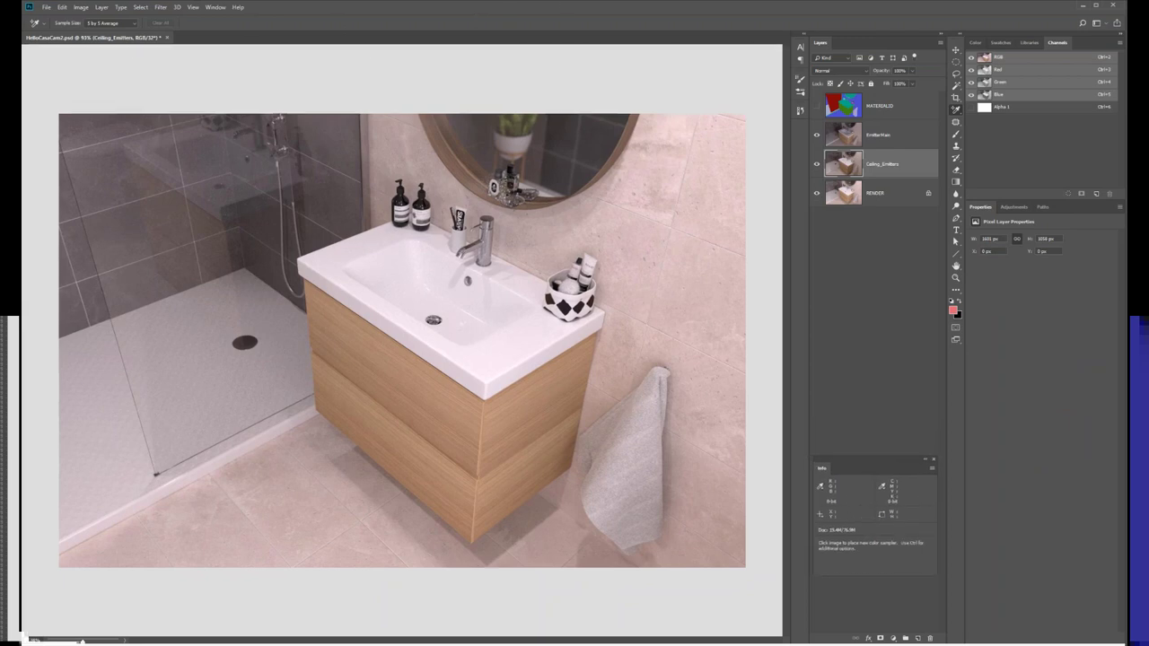
Add an Exposure adjustment above the Ceiling_Emitters layer and clip it to that layer.
left_click(1014, 206)
left_click(1021, 233)
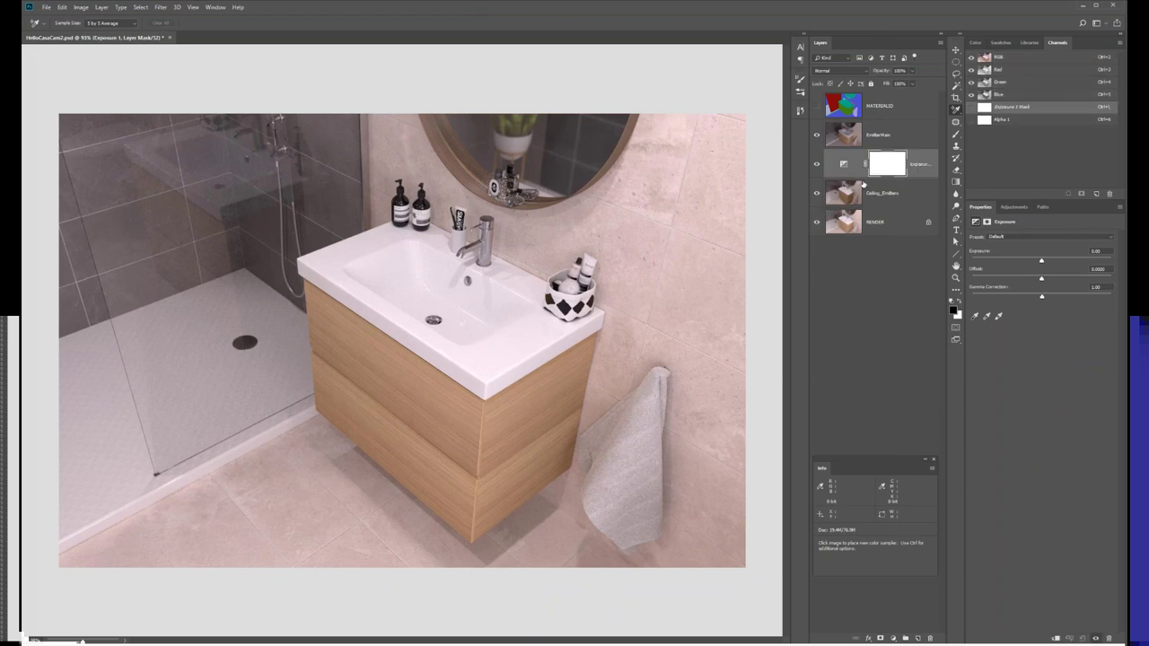
left_click(868, 177, "alt")
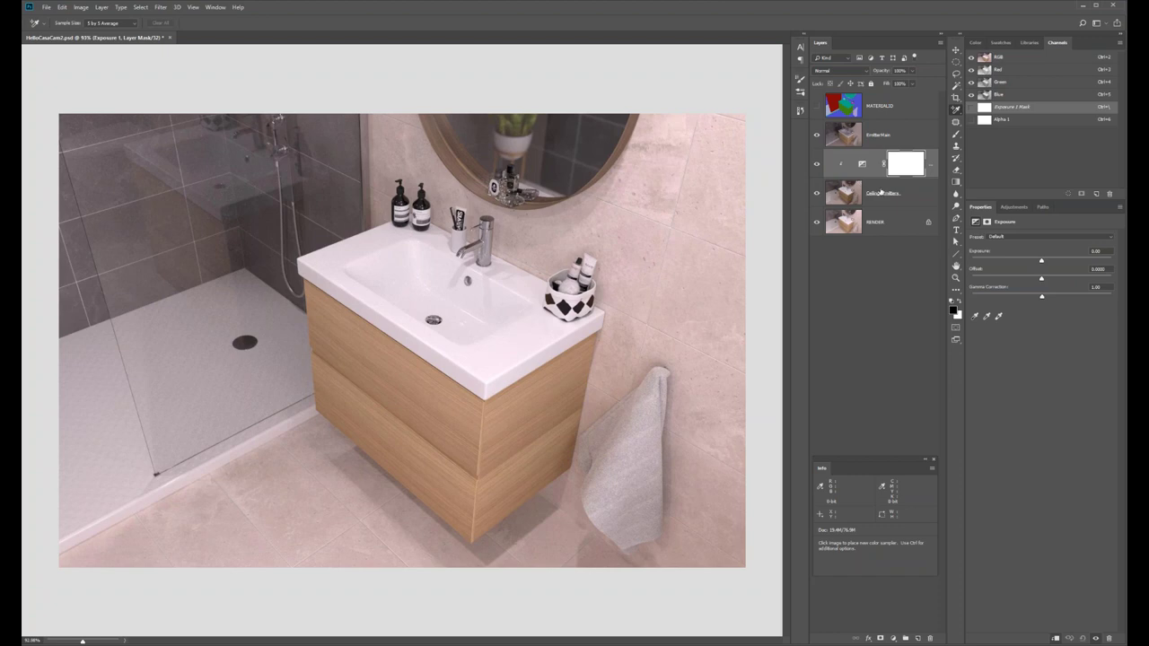
Add a second Exposure adjustment above the EmitterMain layer and clip it to that layer.
left_click(850, 139)
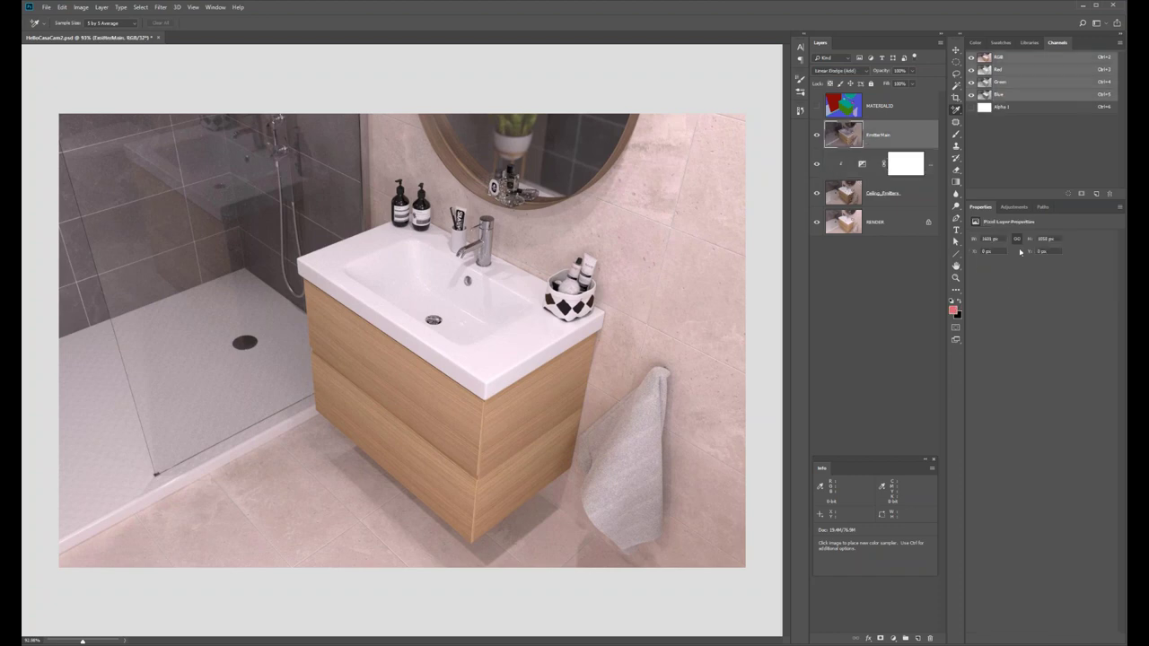
left_click(1015, 207)
left_click(1024, 230)
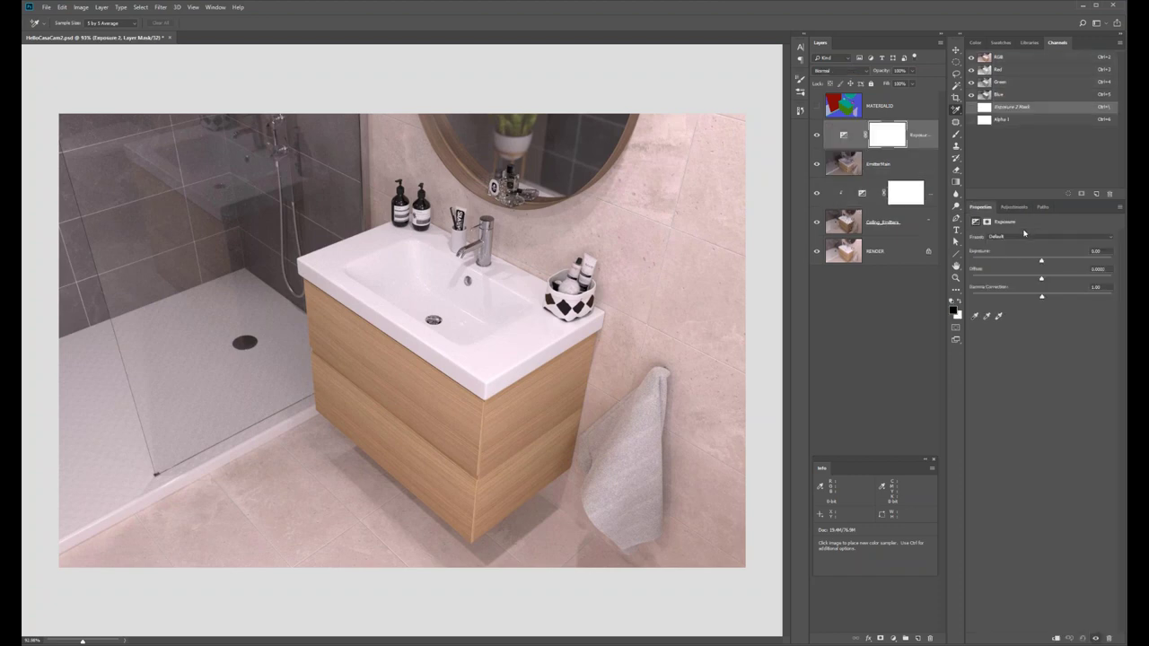
key("ctrl+alt+g")
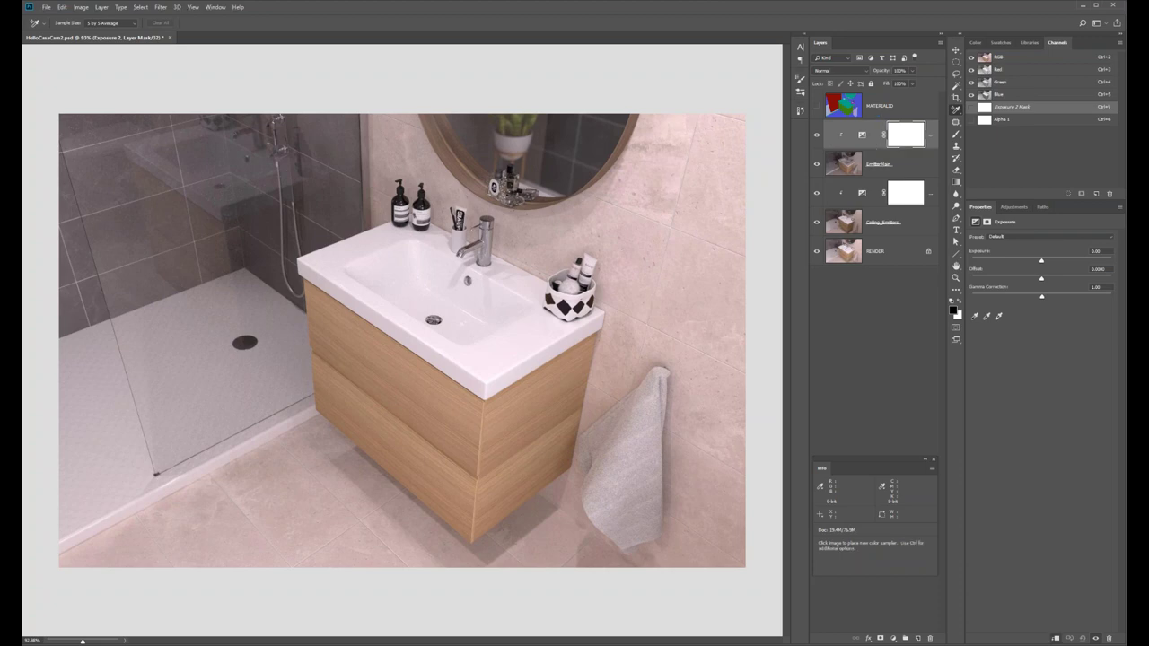
Try darker and brighter exposures on the EmitterMain adjustment and leave its exposure at +0.04.
left_click(862, 134)
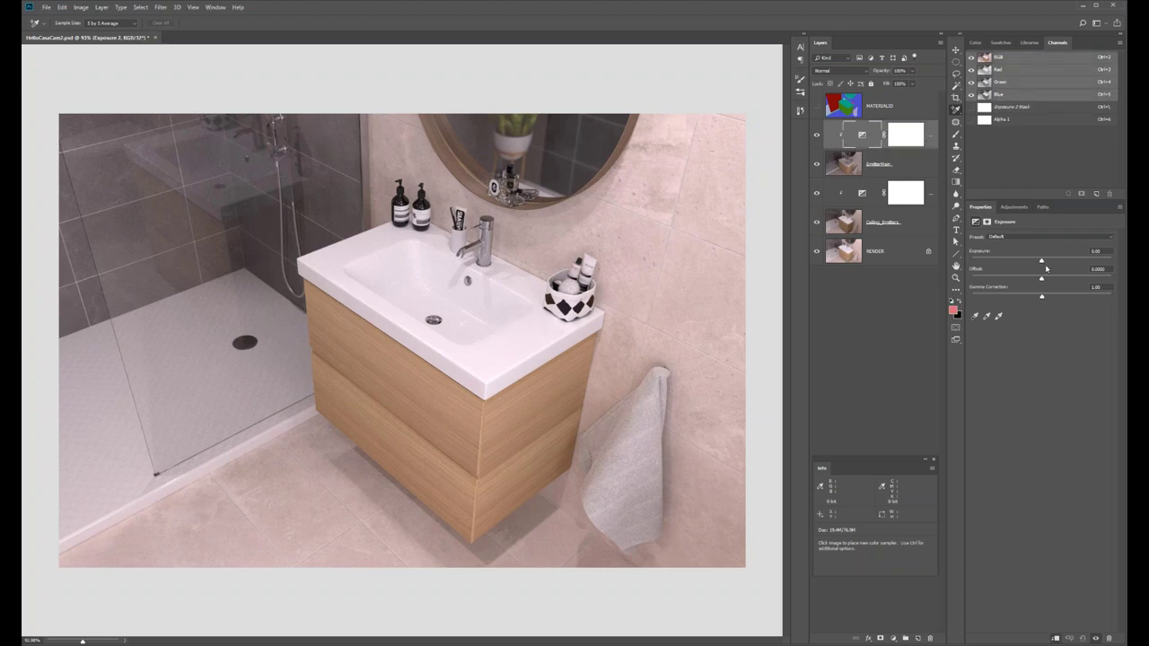
left_click_drag(1043, 264, 1038, 264)
mouse_move(1061, 266)
left_mouse_down()
mouse_move(1006, 266)
mouse_move(1053, 265)
mouse_move(1020, 263)
mouse_move(1042, 276)
left_mouse_up()
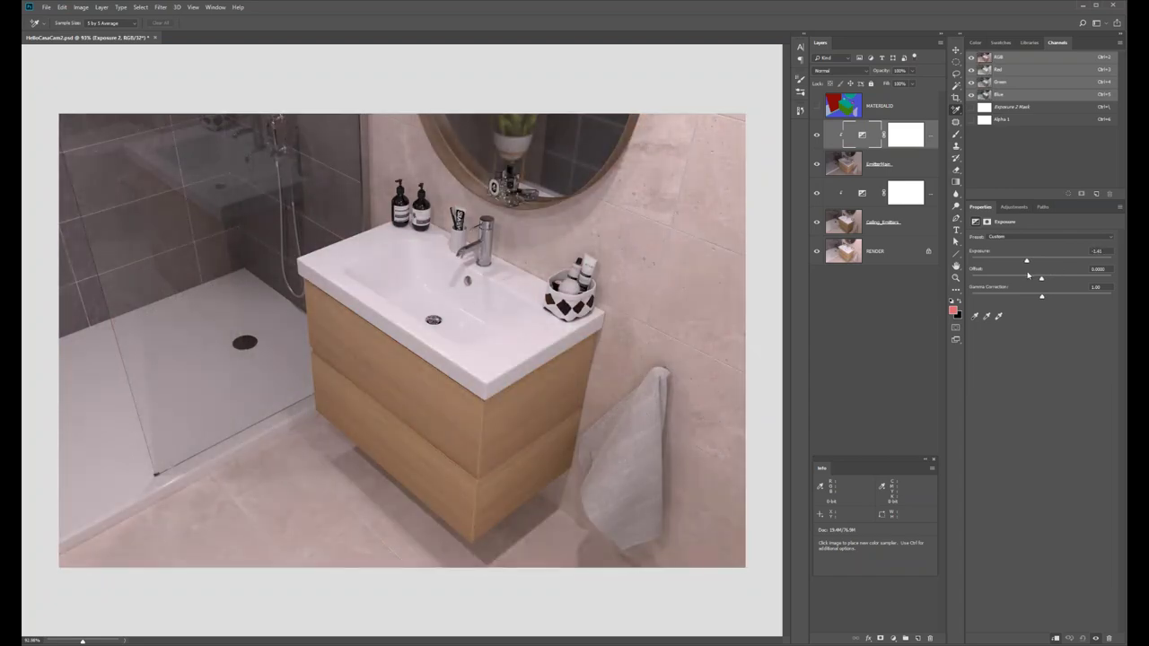
View the EmitterMain and Ceiling_Emitters layers in isolation one after the other, restoring full layer visibility each time.
left_click(817, 165, "alt")
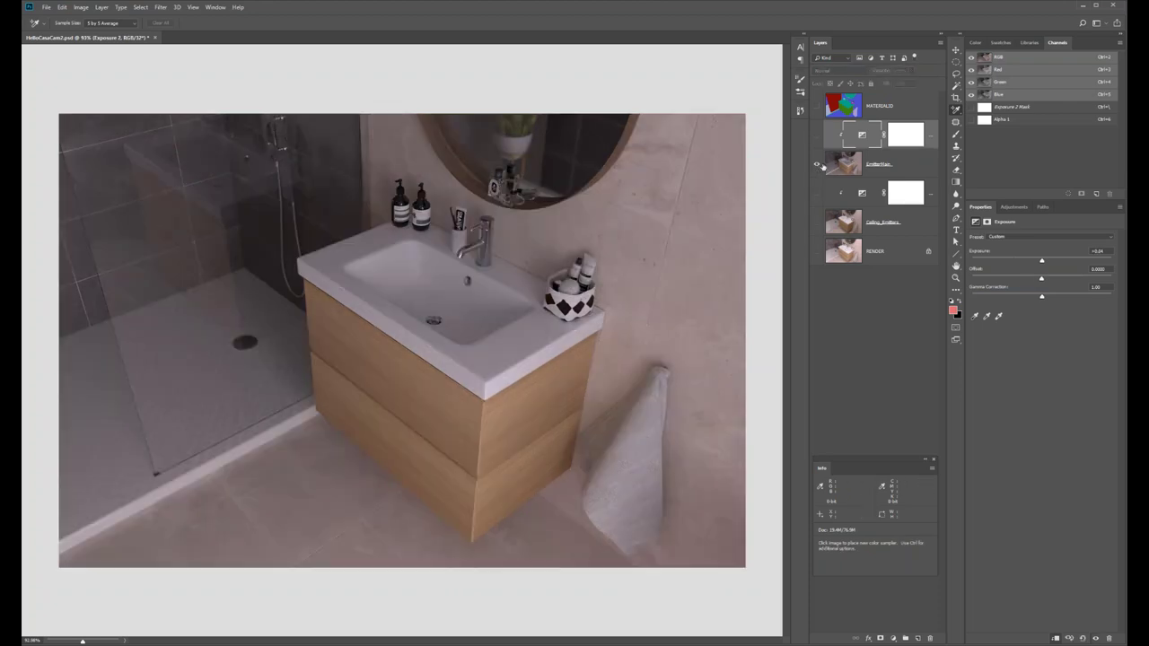
left_click(817, 164, "alt")
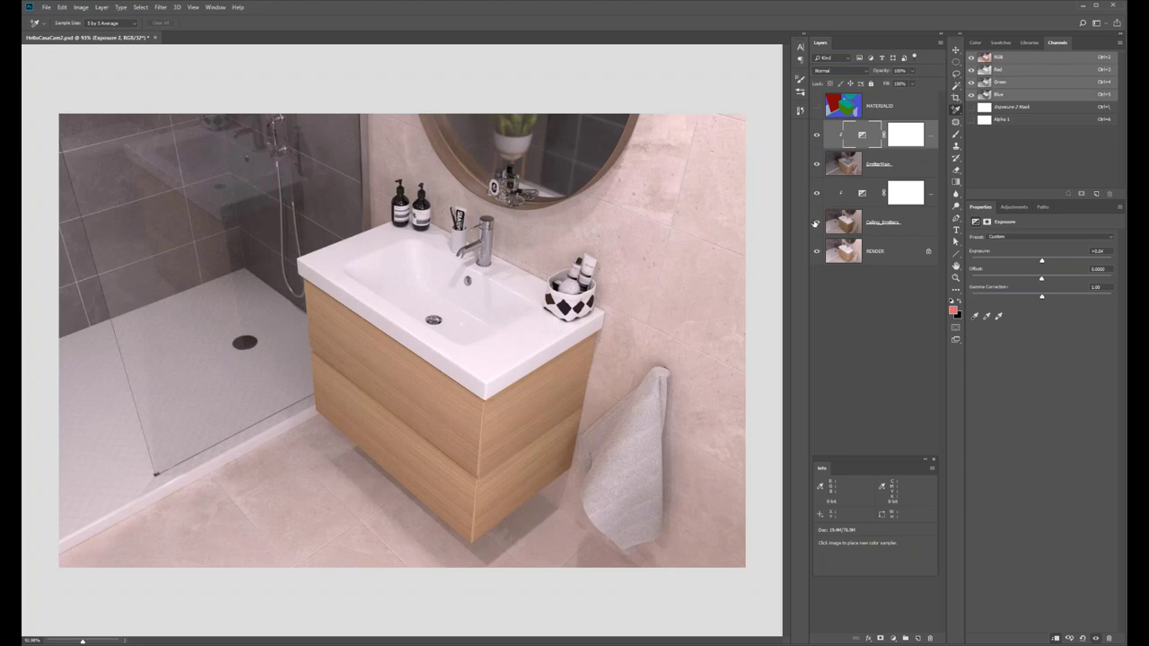
left_click(816, 223, "alt")
left_click(815, 224, "alt")
key("ctrl+backslash")
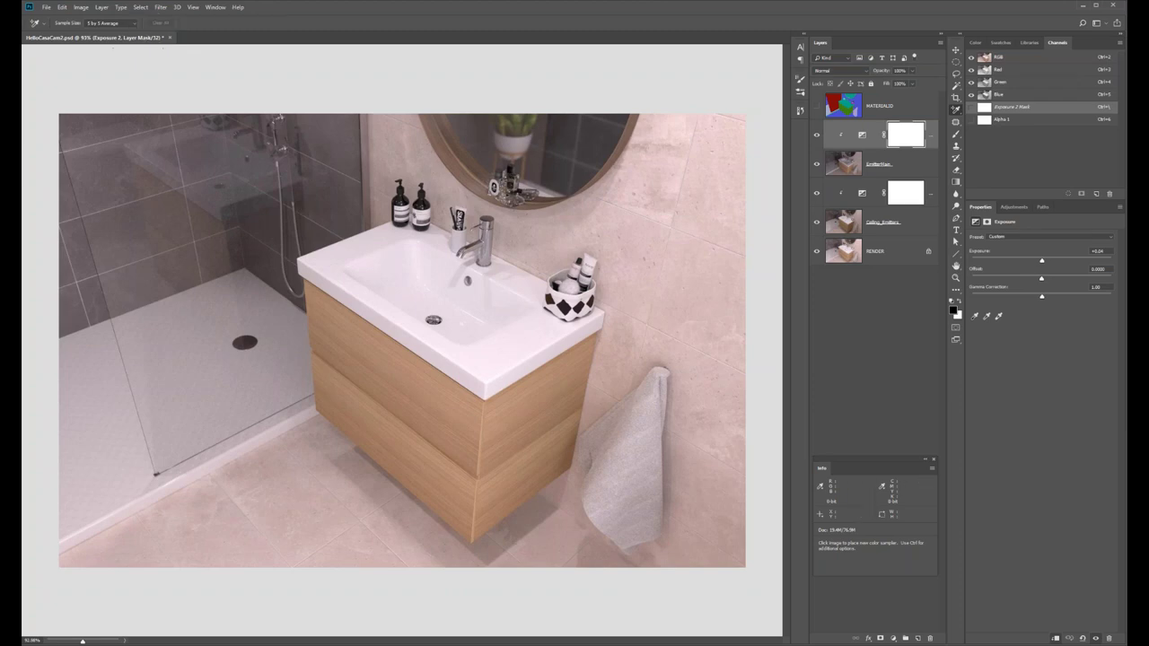
Save the layered bathroom document.
key("ctrl+s")
Examine which adjustments, filters and layer blending modes are available for the 32-bit document.
left_click(1018, 208)
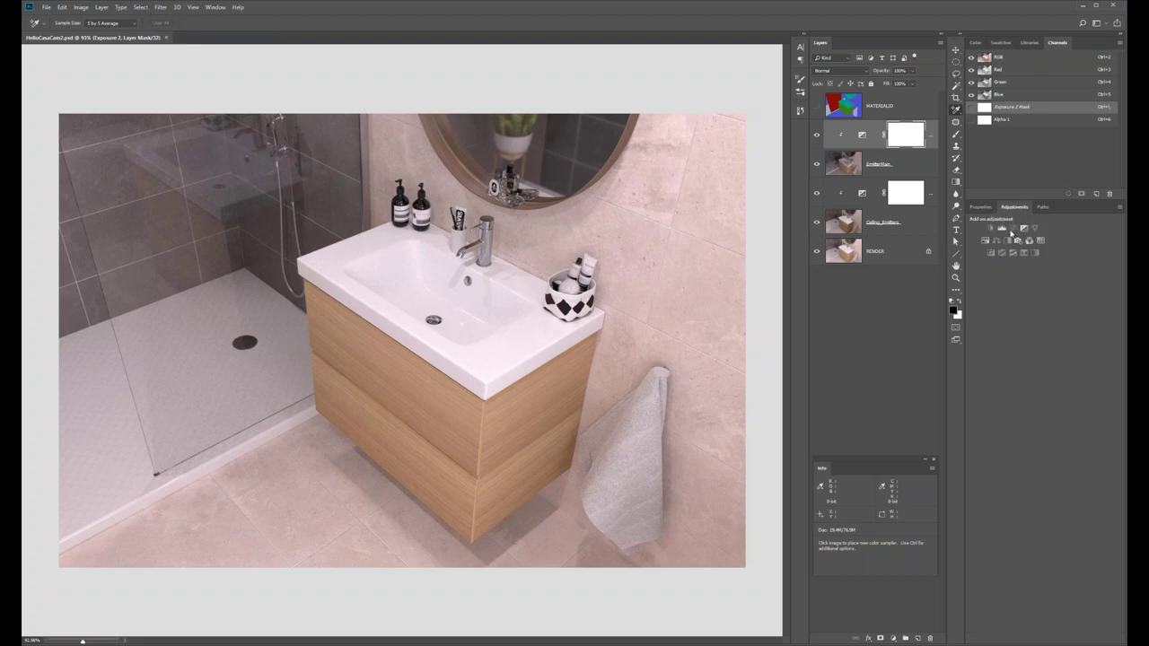
left_click(162, 7)
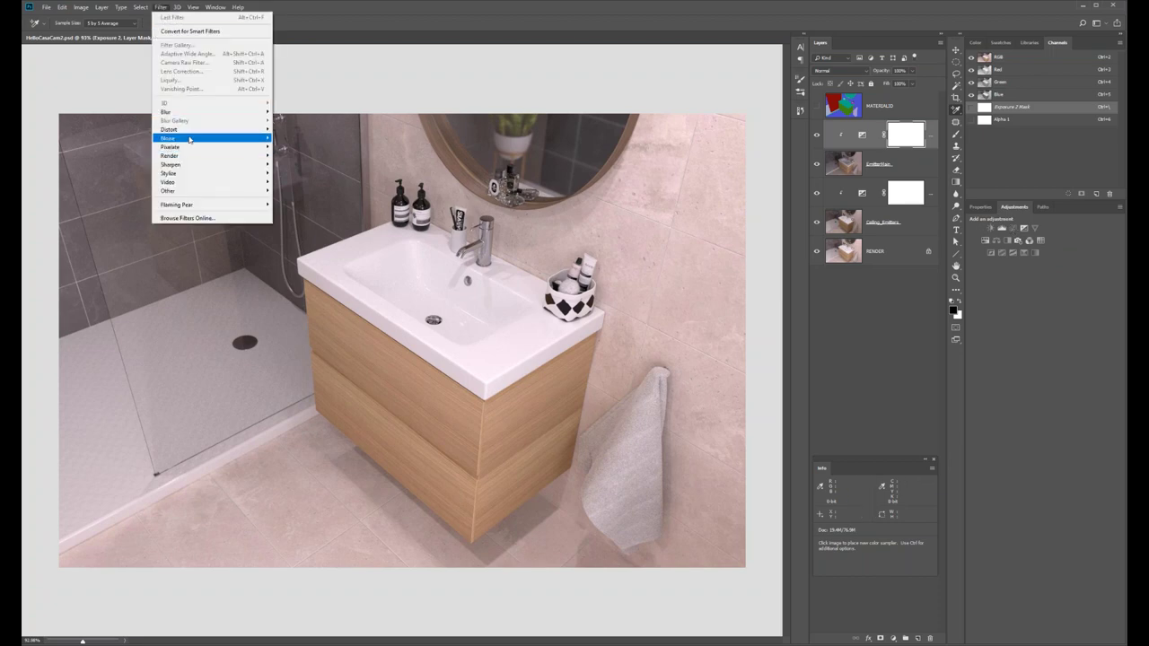
mouse_move(195, 133)
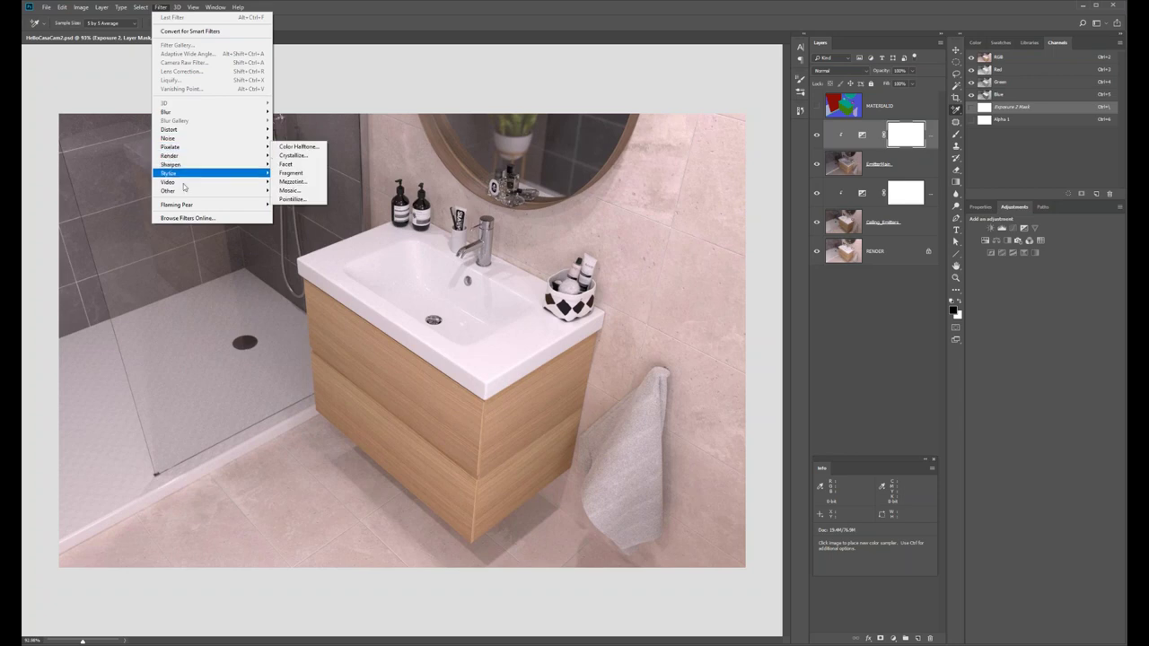
mouse_move(183, 194)
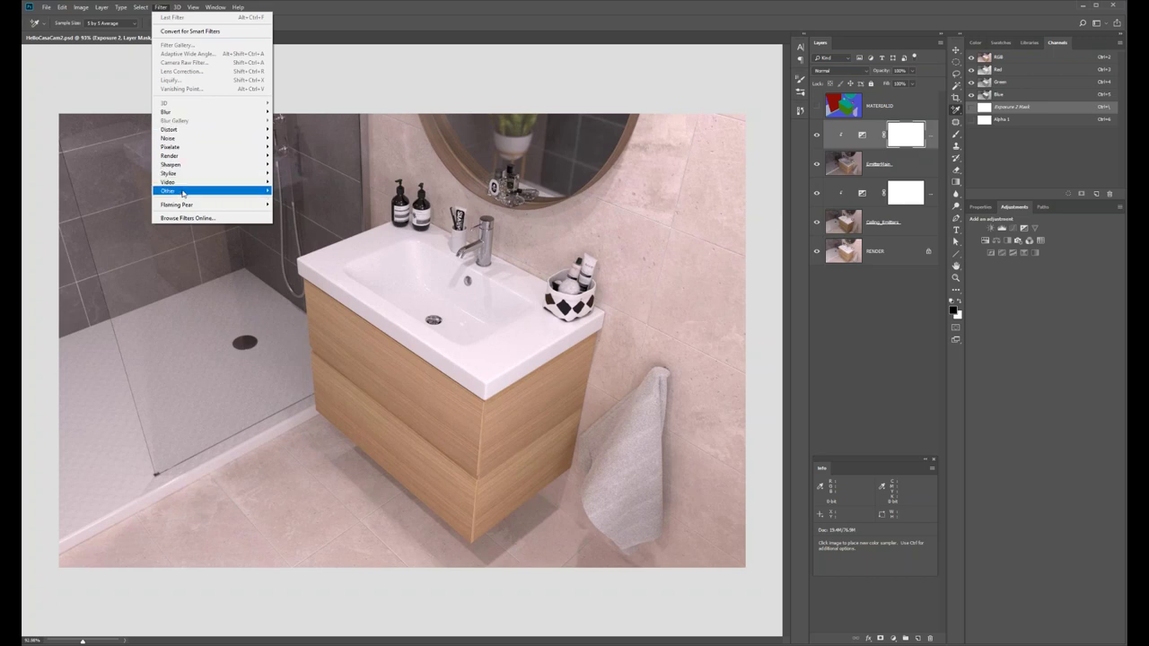
mouse_move(179, 110)
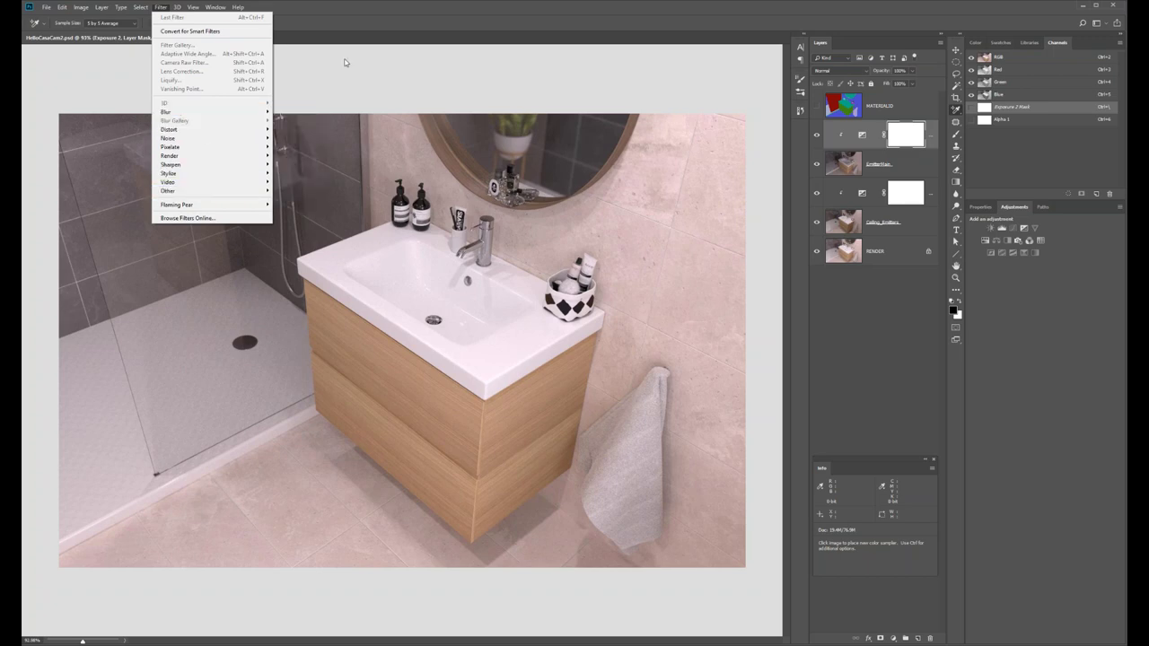
left_click(319, 22)
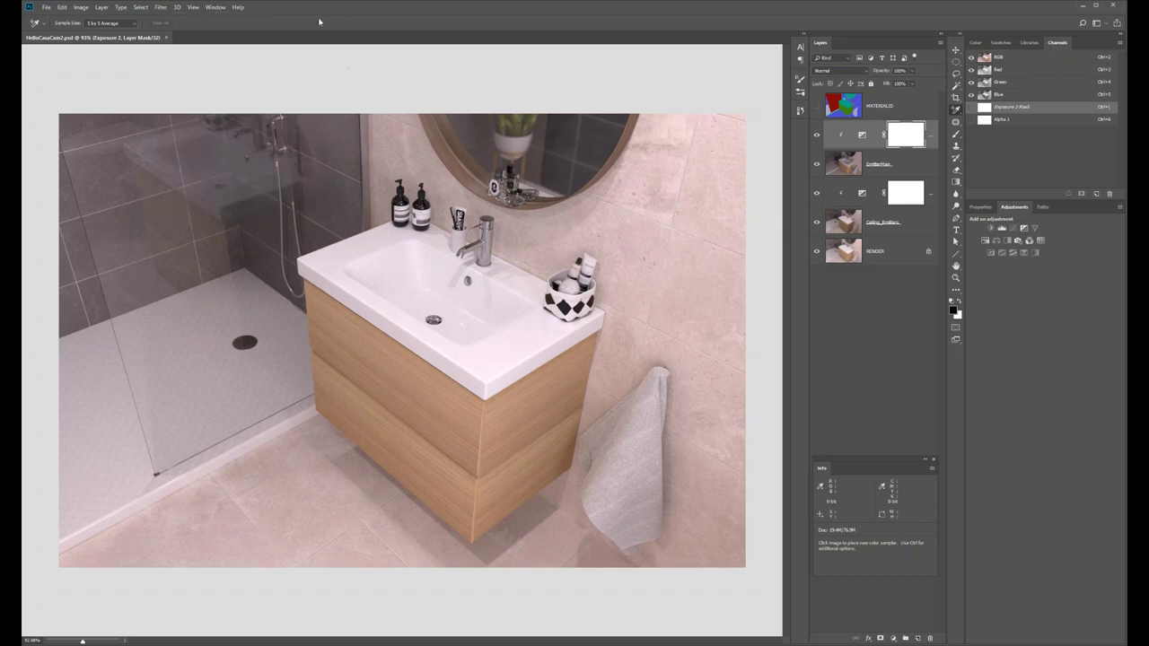
left_click(862, 136)
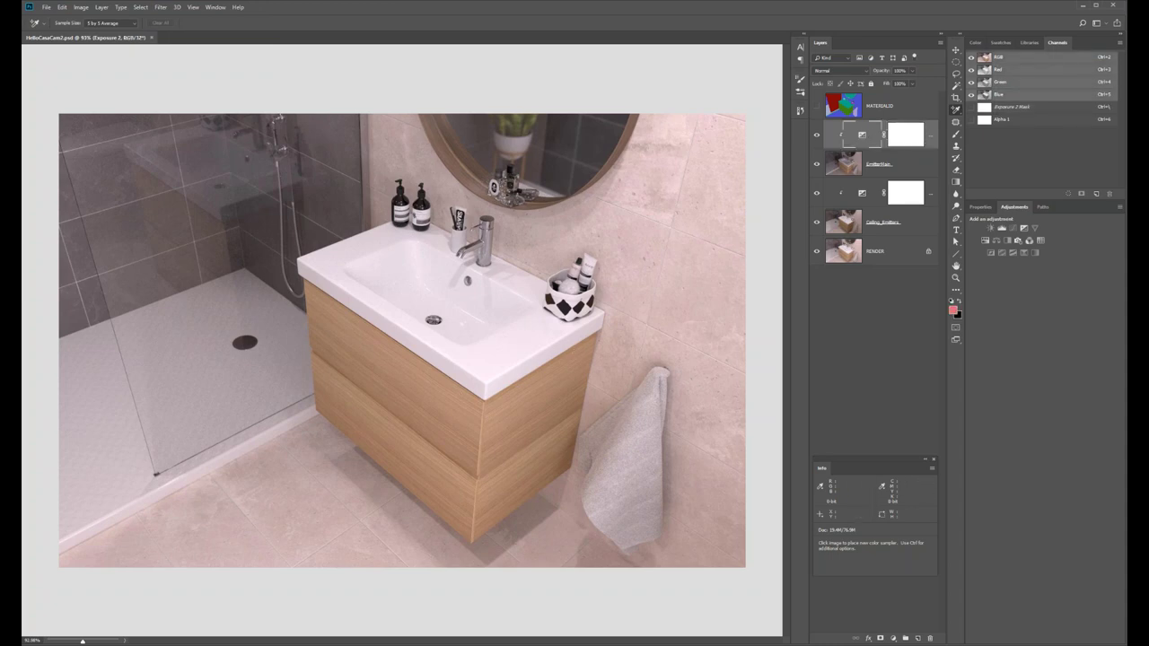
left_click(862, 137)
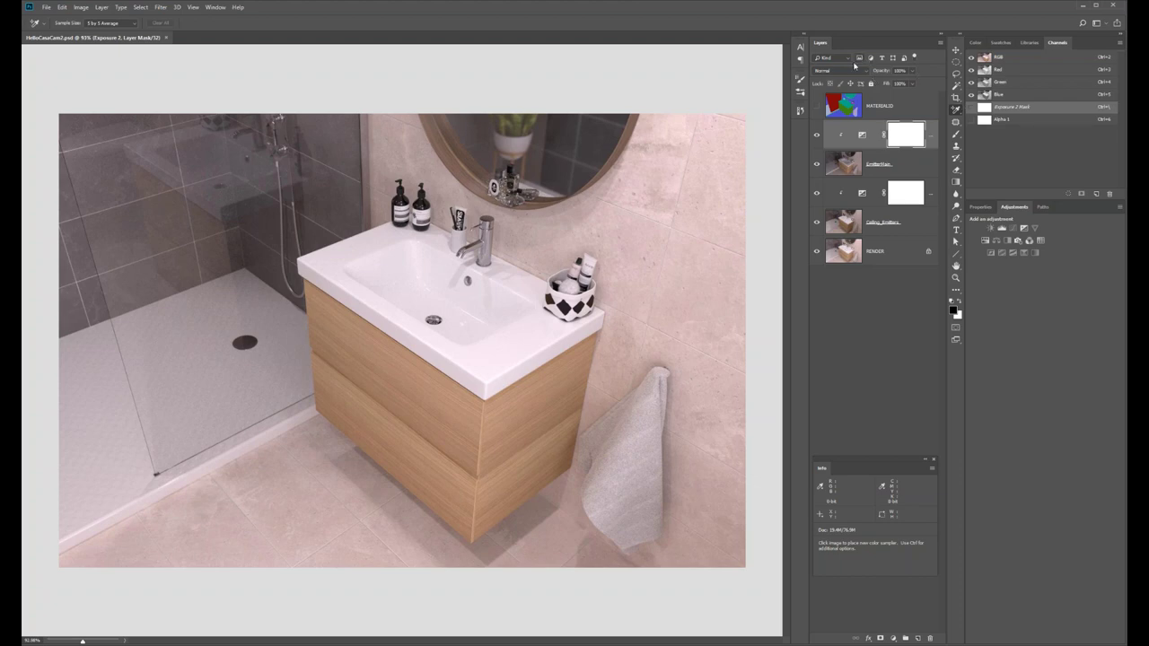
left_click(844, 71)
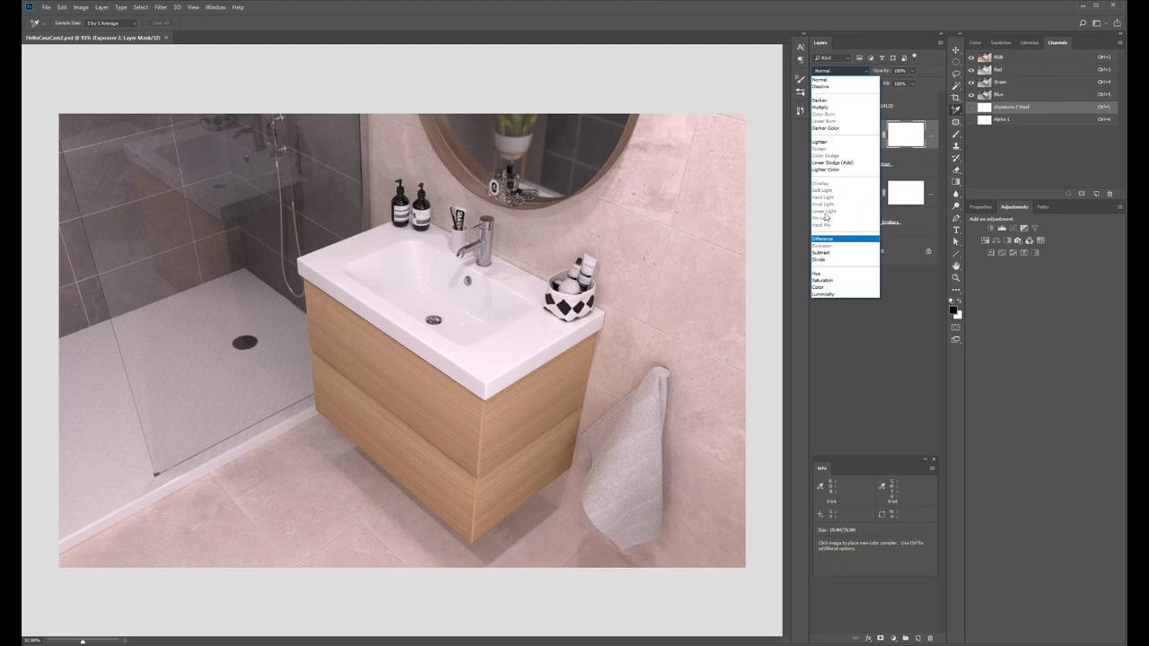
left_click(862, 332)
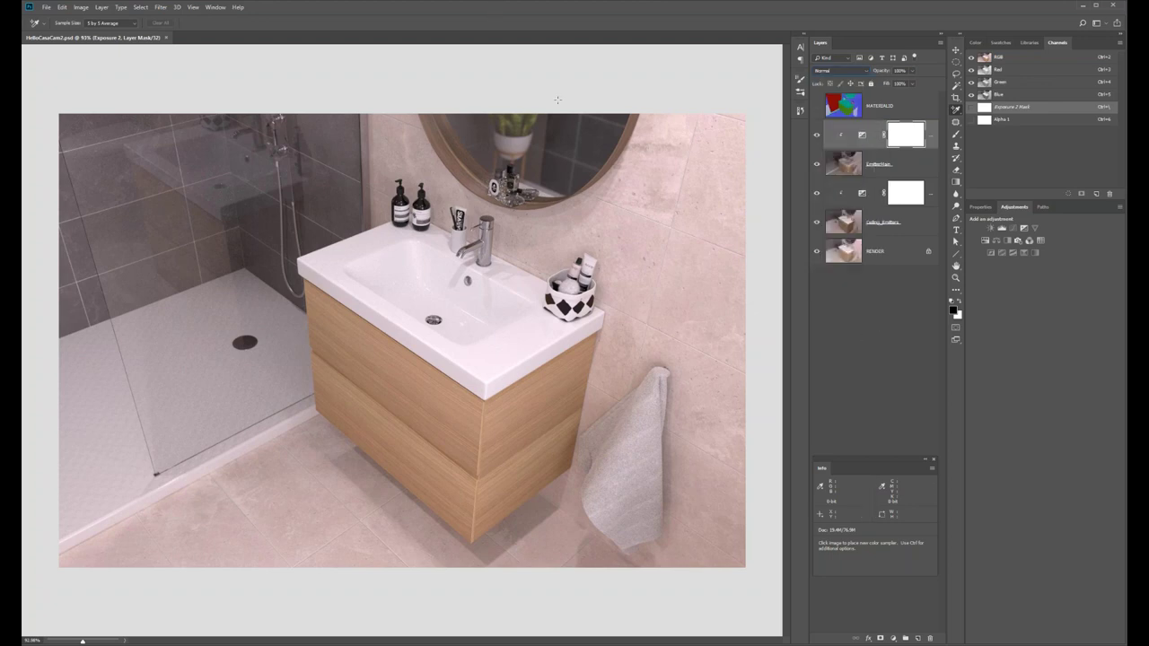
Lower the exposure of the Ceiling_Emitters adjustment and set the EmitterMain adjustment's exposure to +0.21.
left_click(846, 221)
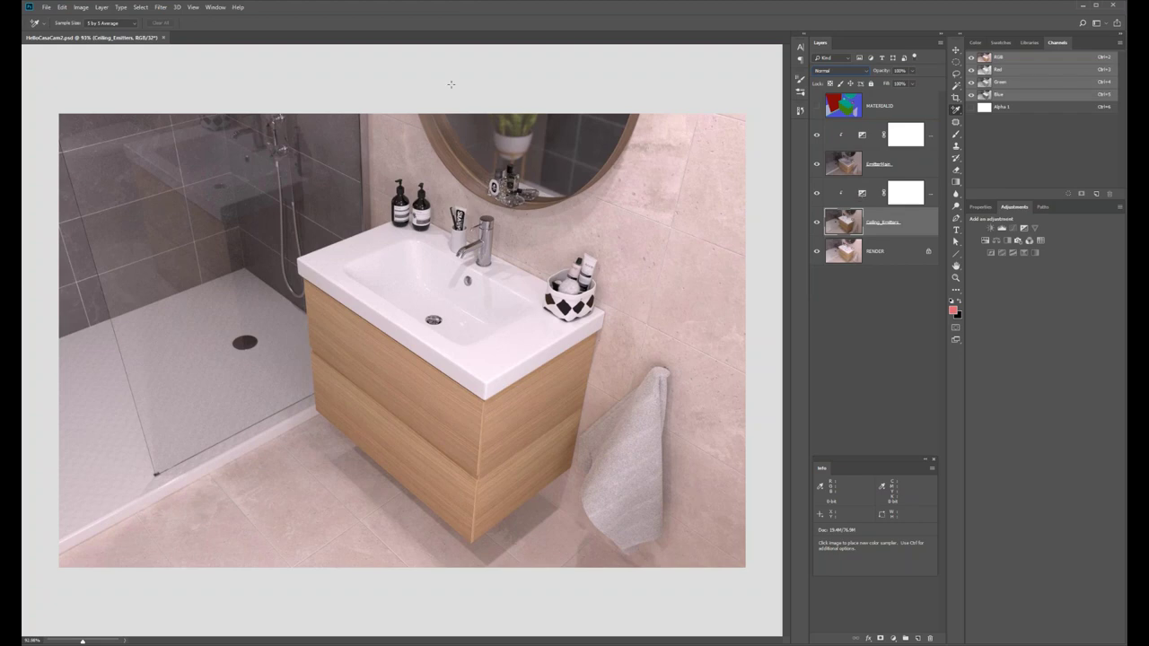
left_click(863, 195)
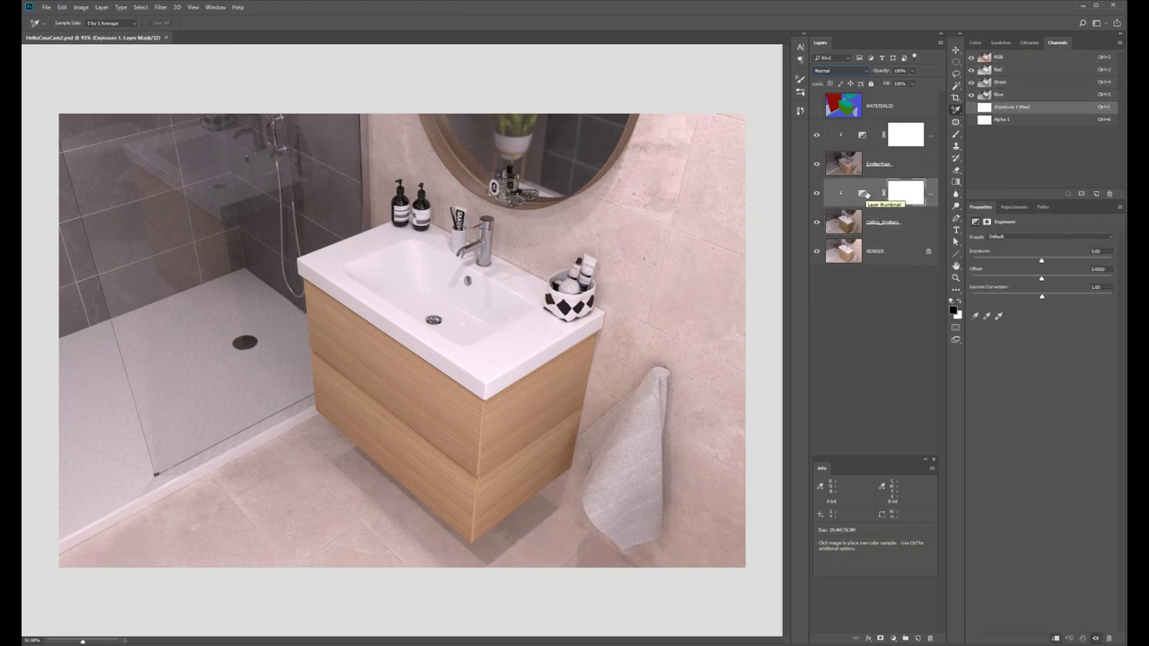
mouse_move(1042, 261)
left_mouse_down()
mouse_move(1026, 263)
mouse_move(1044, 264)
left_mouse_up()
left_click(862, 136)
left_click(842, 134)
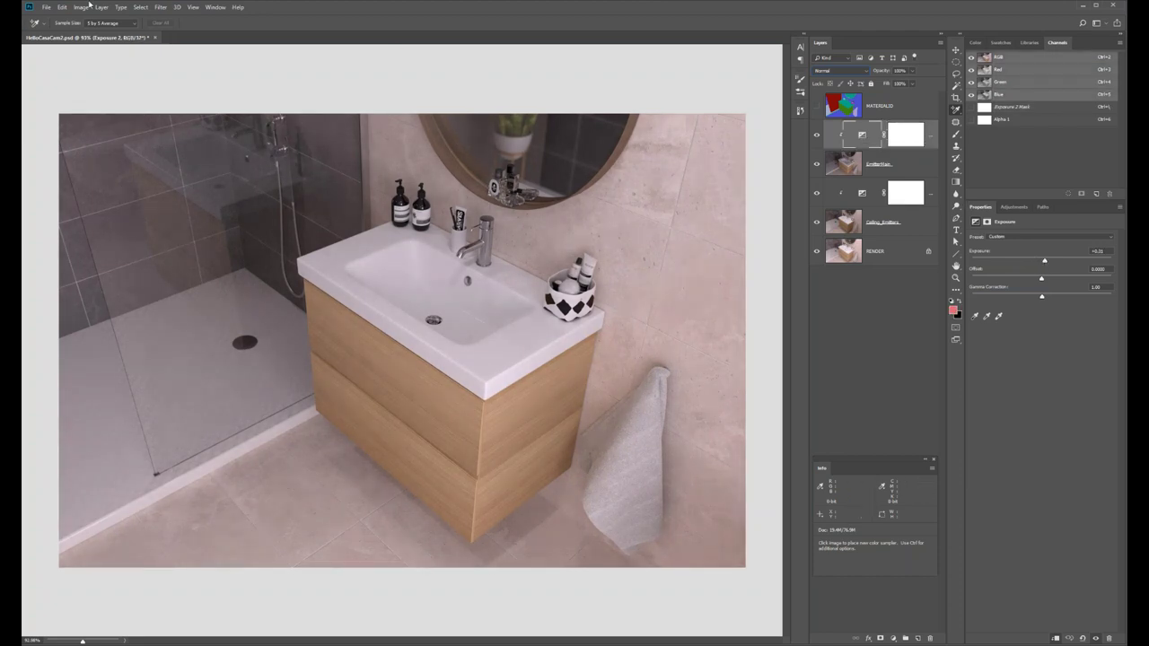
Check the document's color mode and bit-depth options.
left_click(45, 7)
key("Escape")
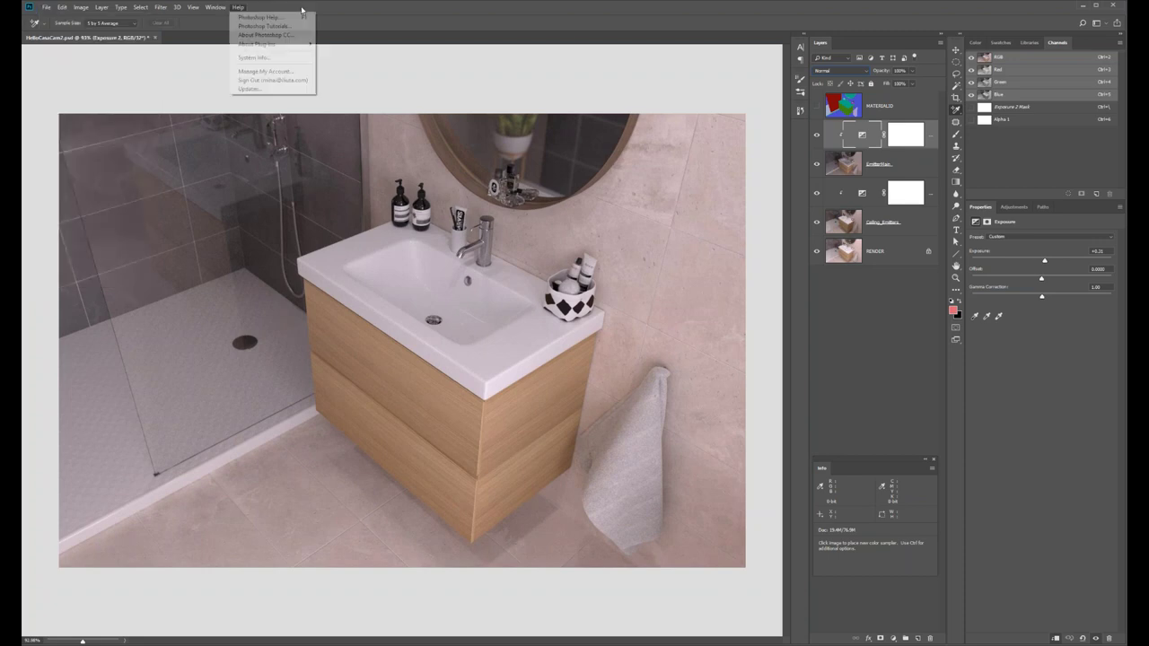
left_click(46, 8)
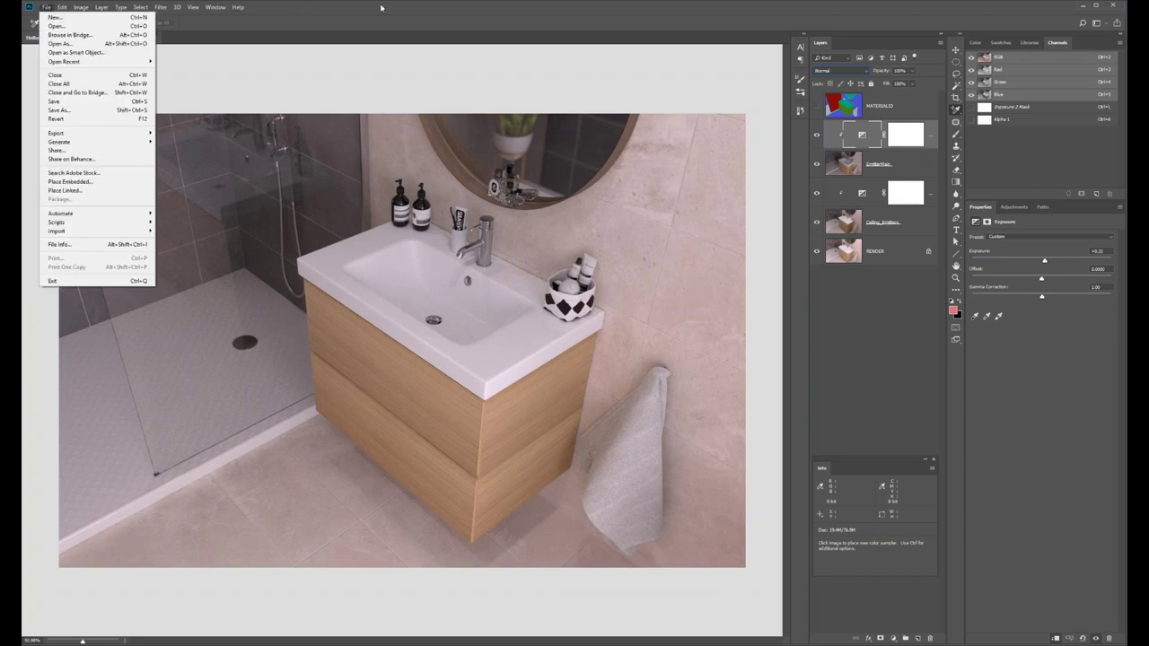
mouse_move(81, 7)
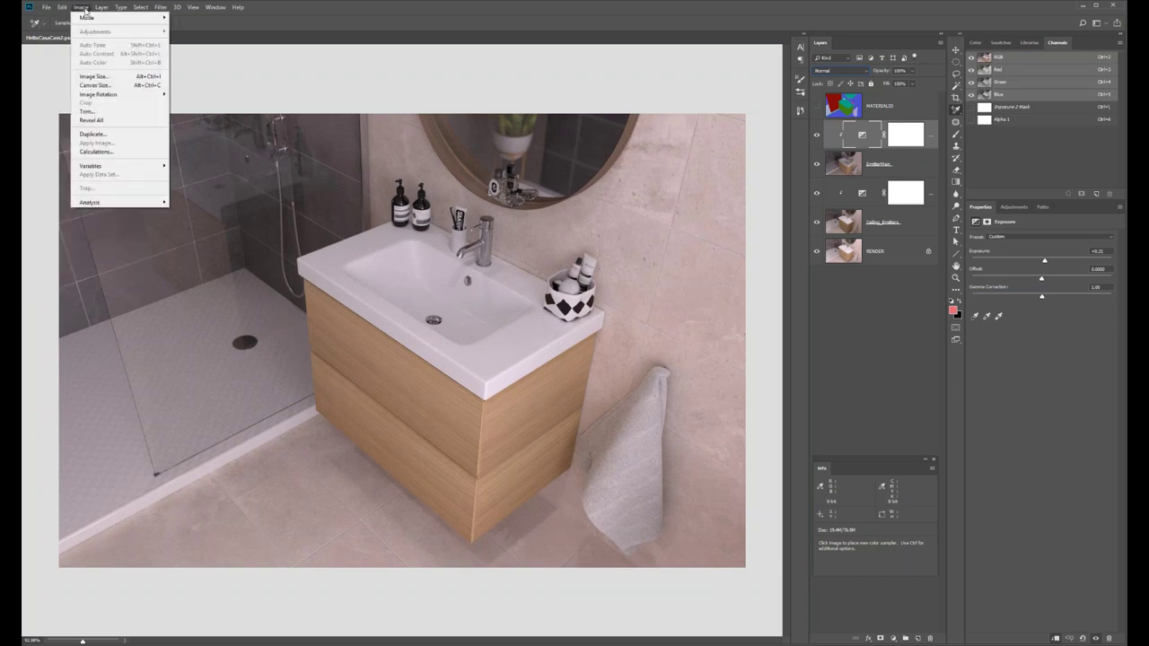
mouse_move(110, 20)
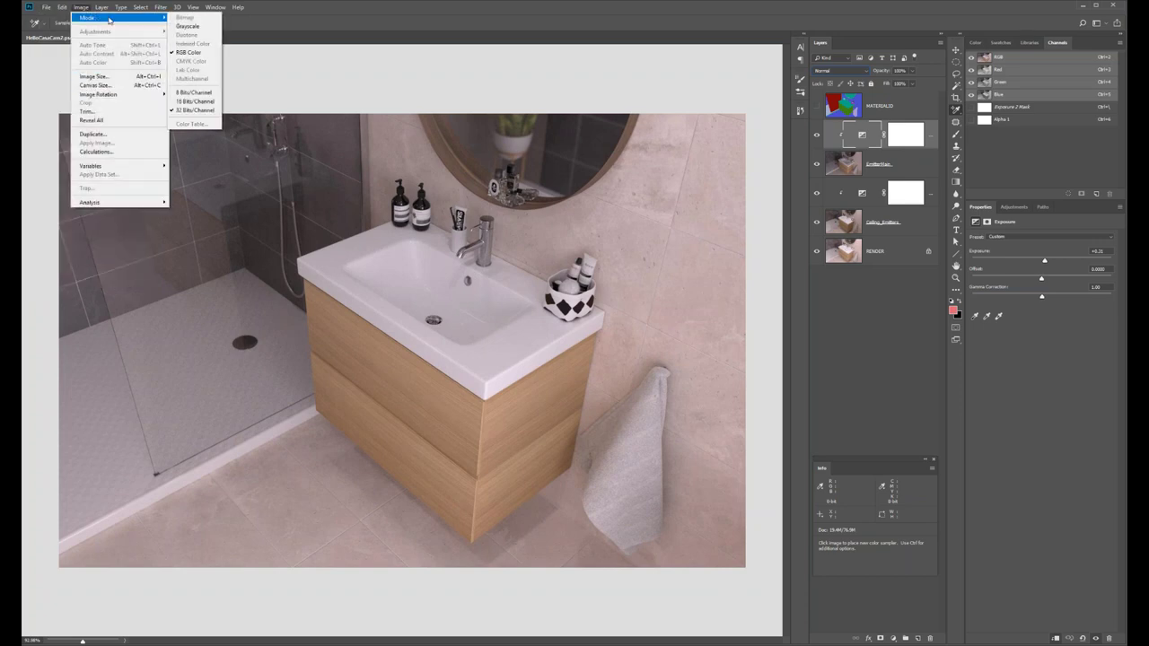
left_click(390, 18)
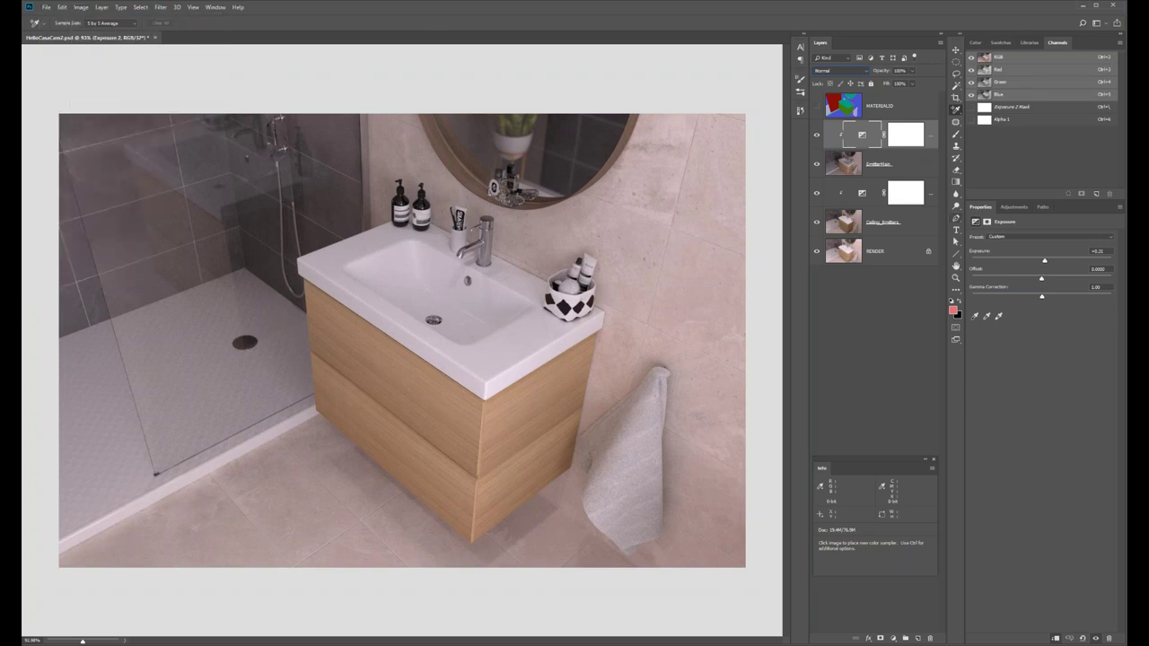
Delete the Ceiling_Emitters and EmitterMain layers together with their clipped Exposure adjustments.
left_click(850, 225)
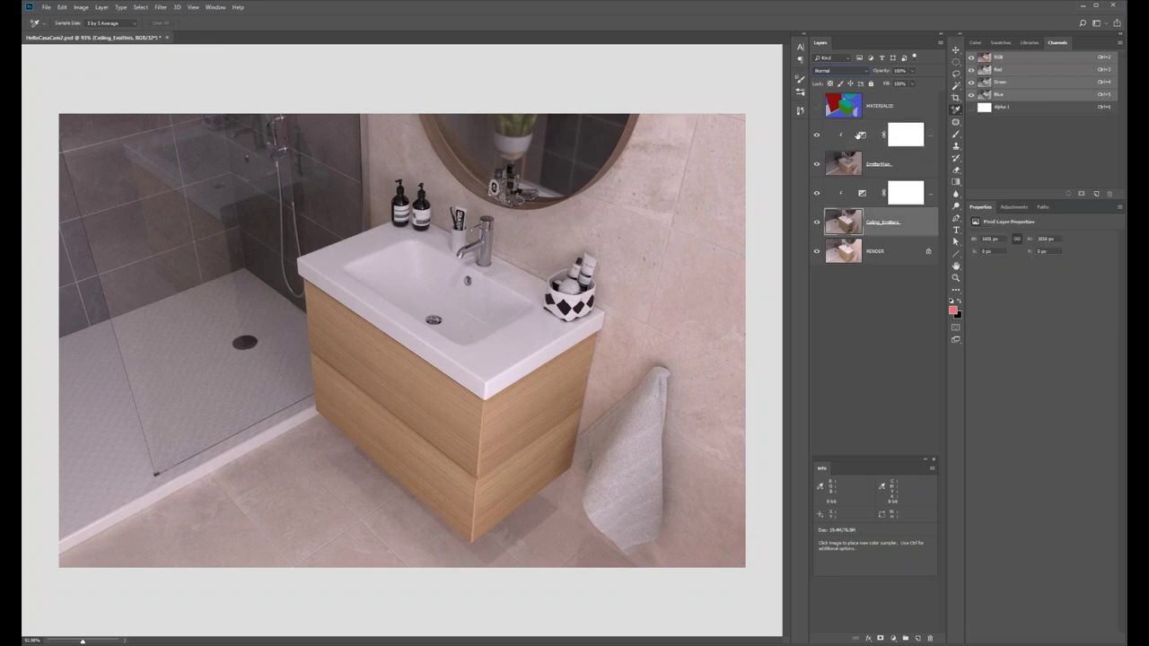
left_click(865, 141, "shift")
left_click_drag(850, 227, 930, 639)
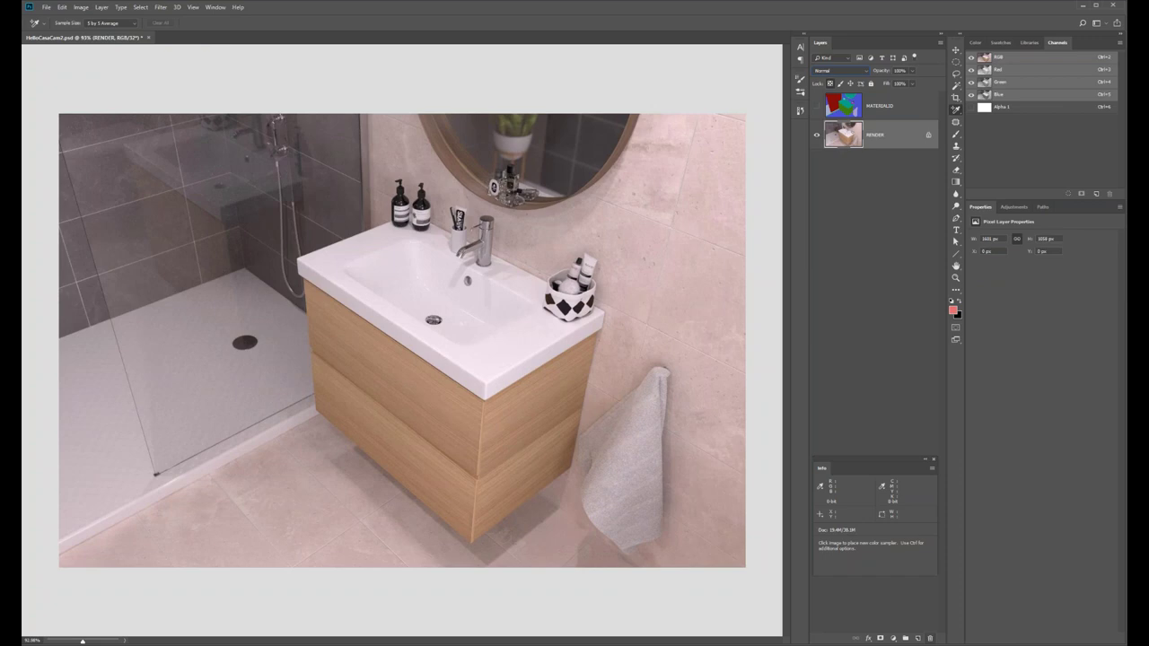
Show the MATERIALID layer and convert the document to 16 bits per channel without merging the layers.
left_click(853, 110)
left_click(817, 107)
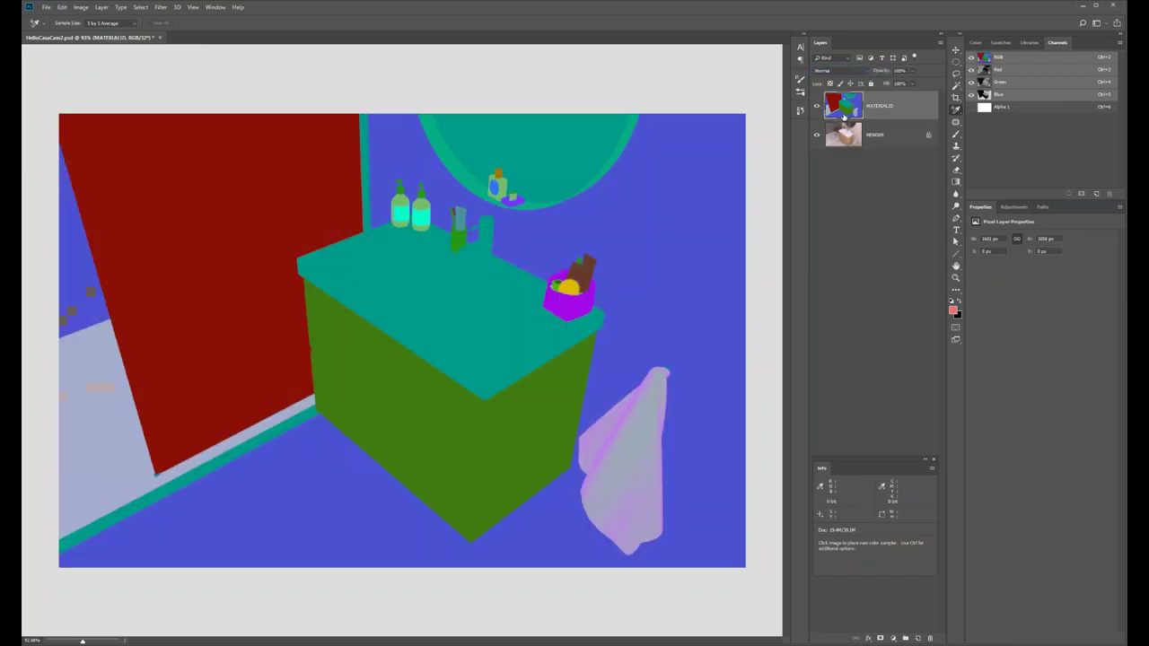
left_click(82, 7)
mouse_move(90, 18)
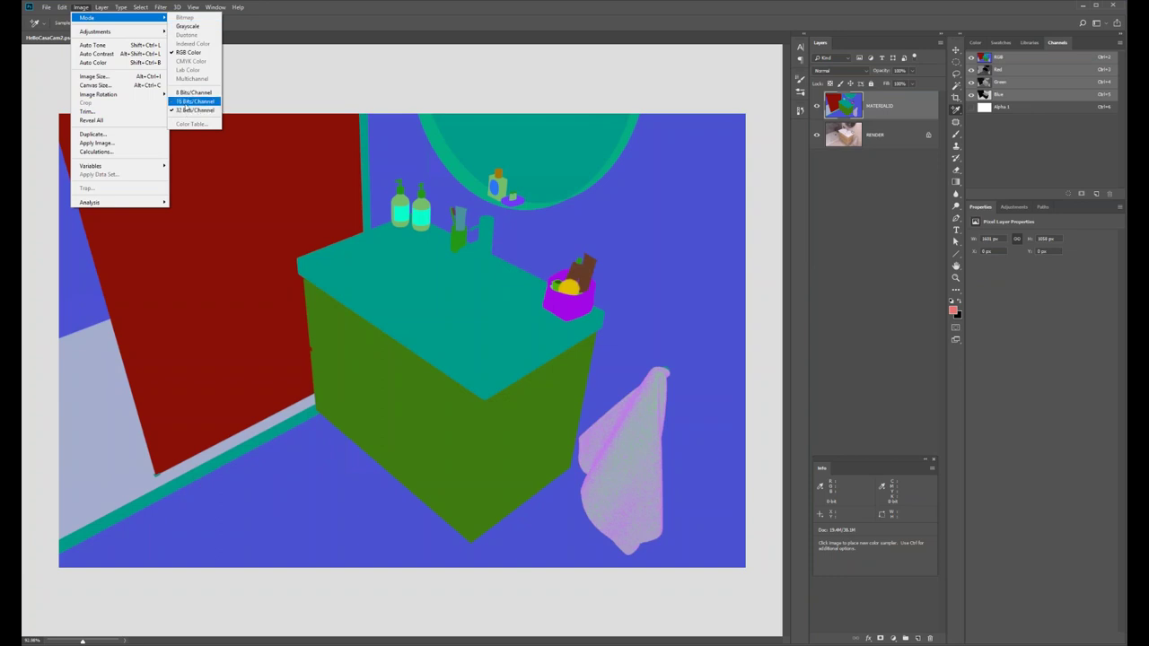
left_click(188, 102)
left_click(632, 240)
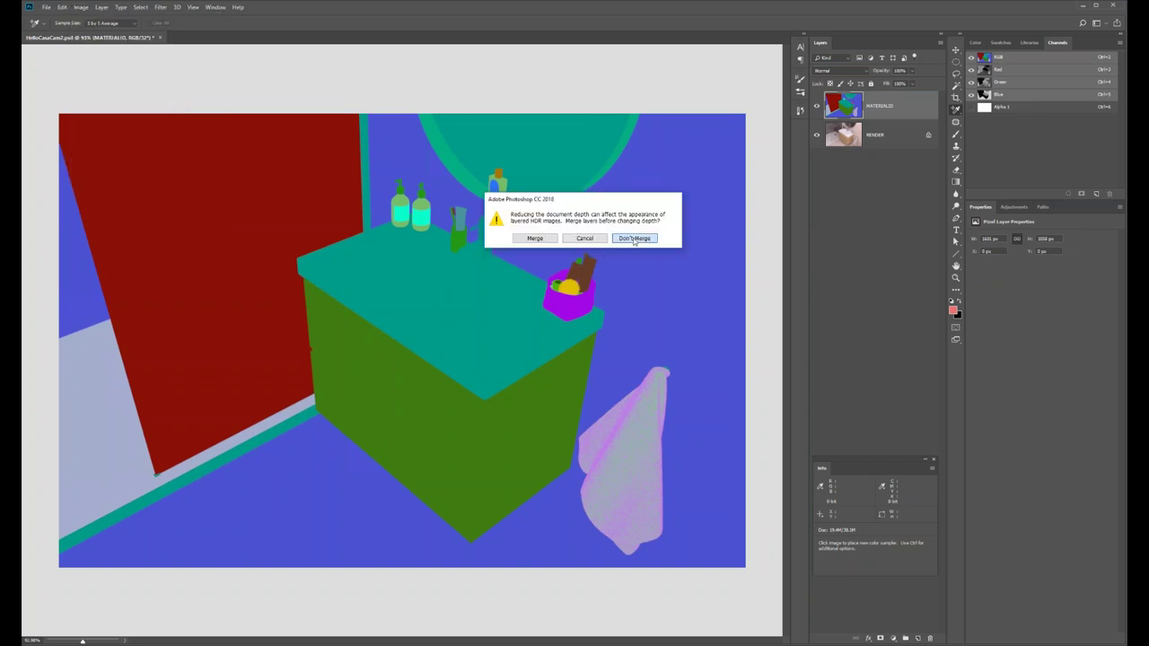
Save the 16-bit version as a new Photoshop file named HelloCasaCam2_16BIT.psd.
left_click(46, 7)
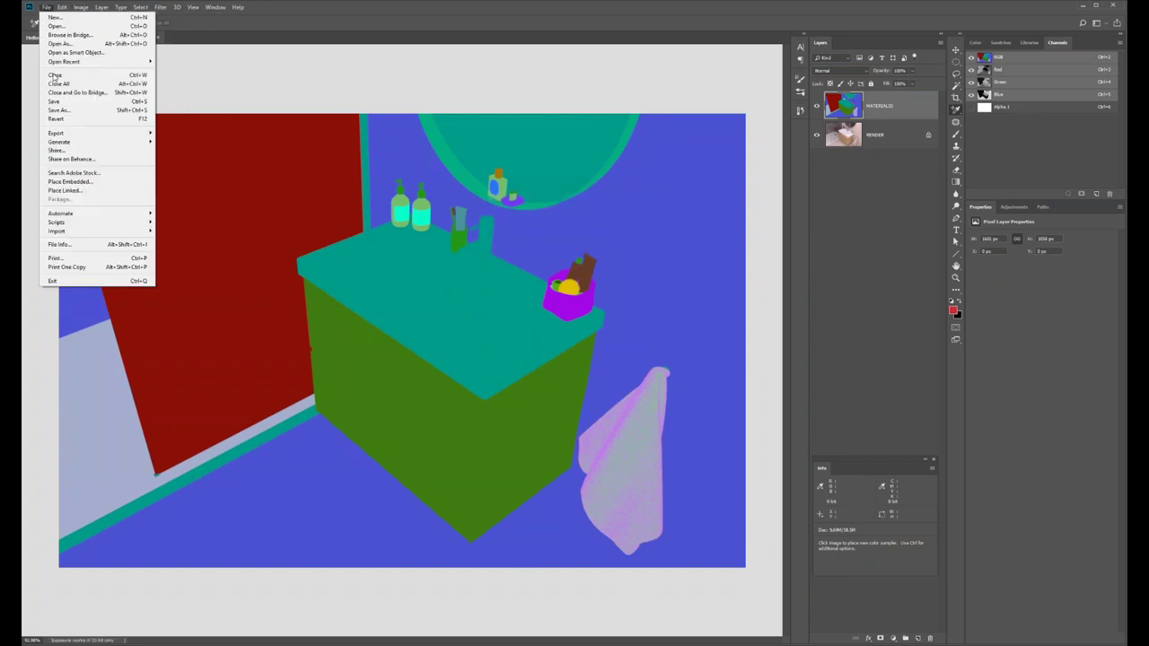
left_click(71, 117)
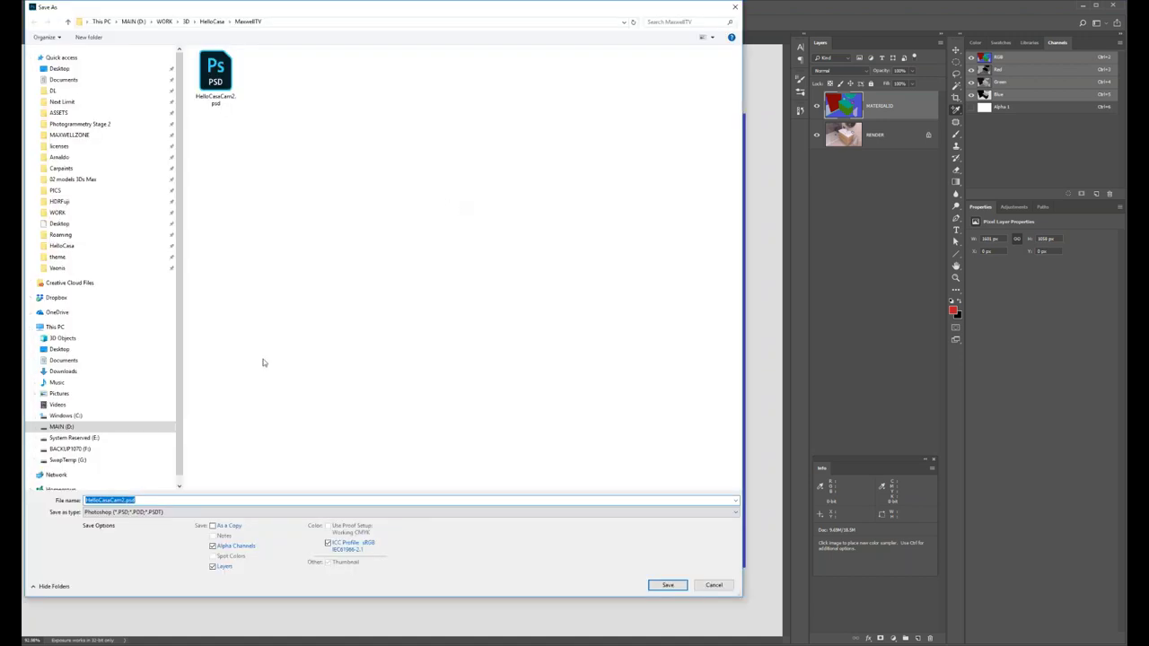
left_click(122, 501)
type("_16BIT")
key("Return")
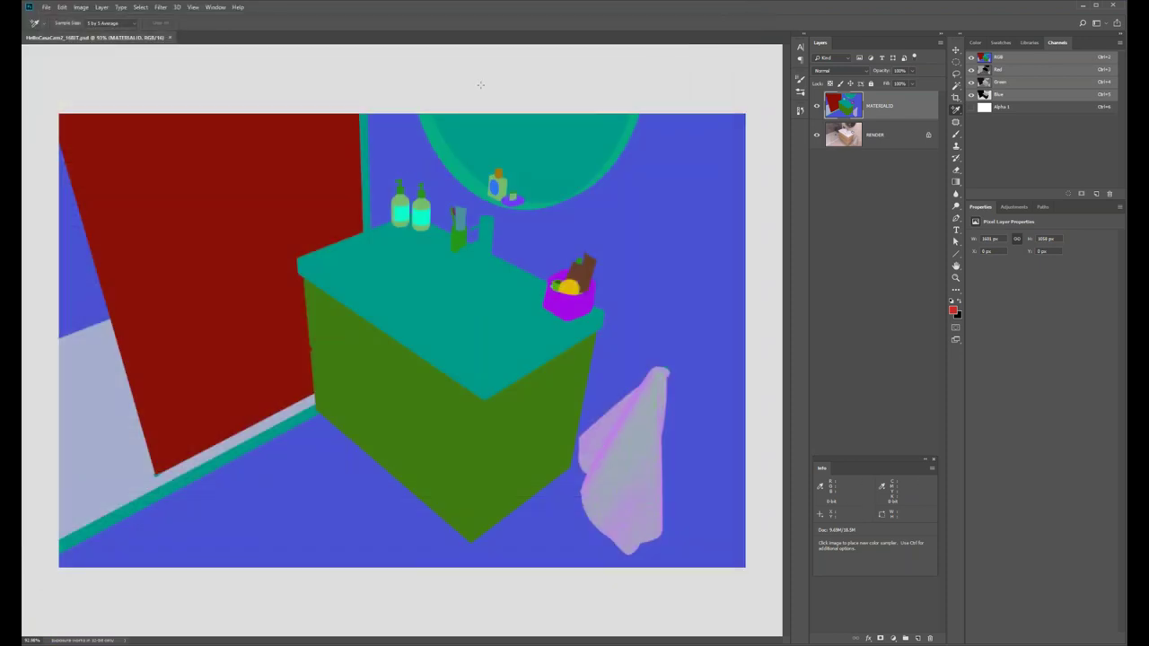
Roll the document history back to the last exposure modification and hide the MATERIALID layer.
left_click(800, 111)
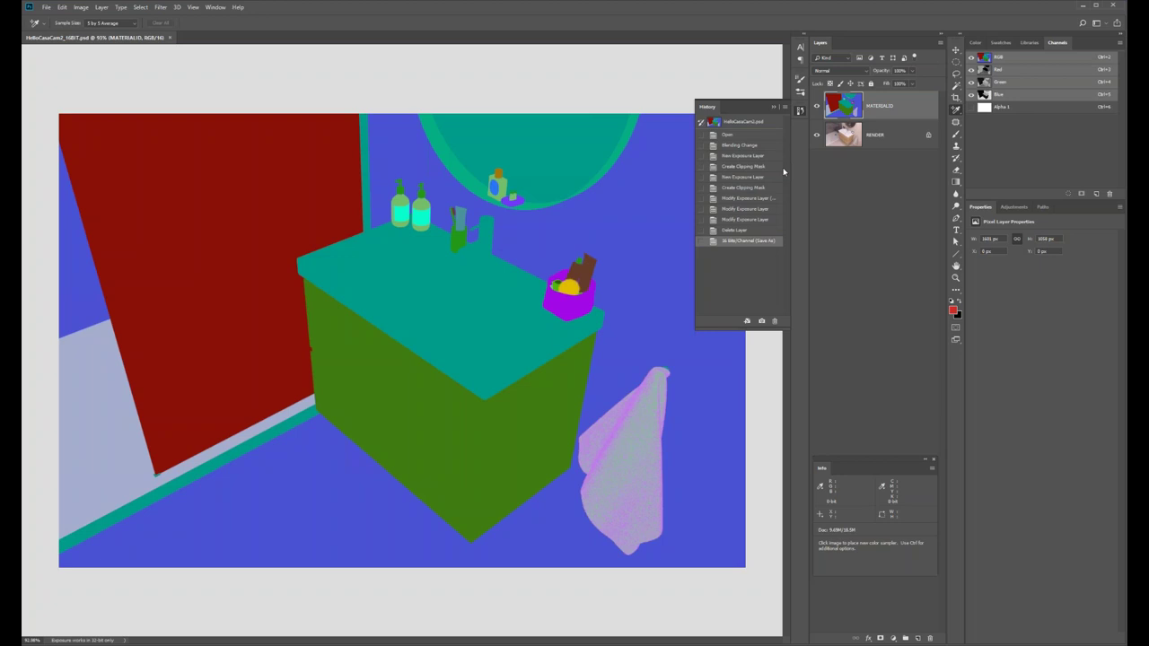
left_click(743, 219)
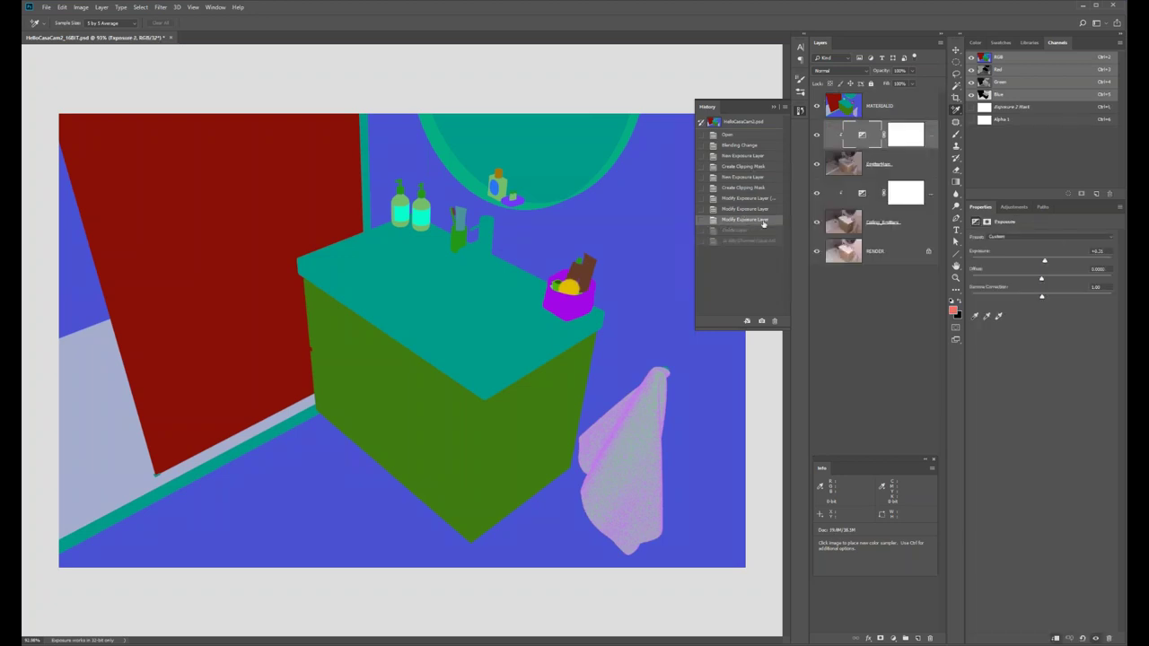
left_click(817, 106)
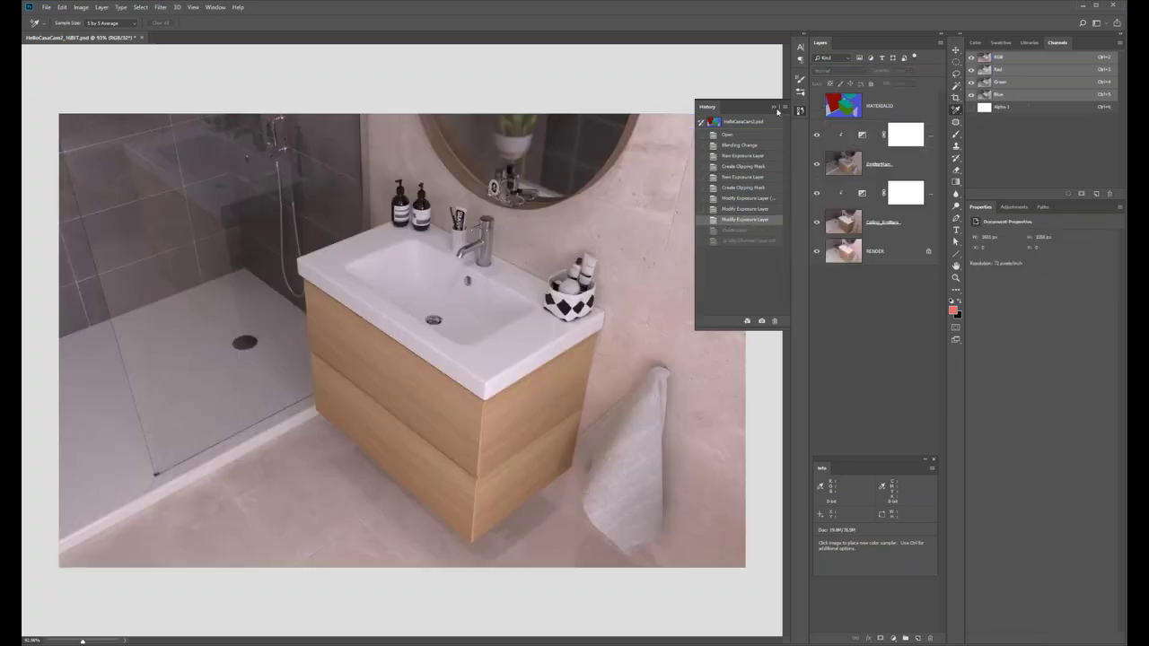
left_click(800, 111)
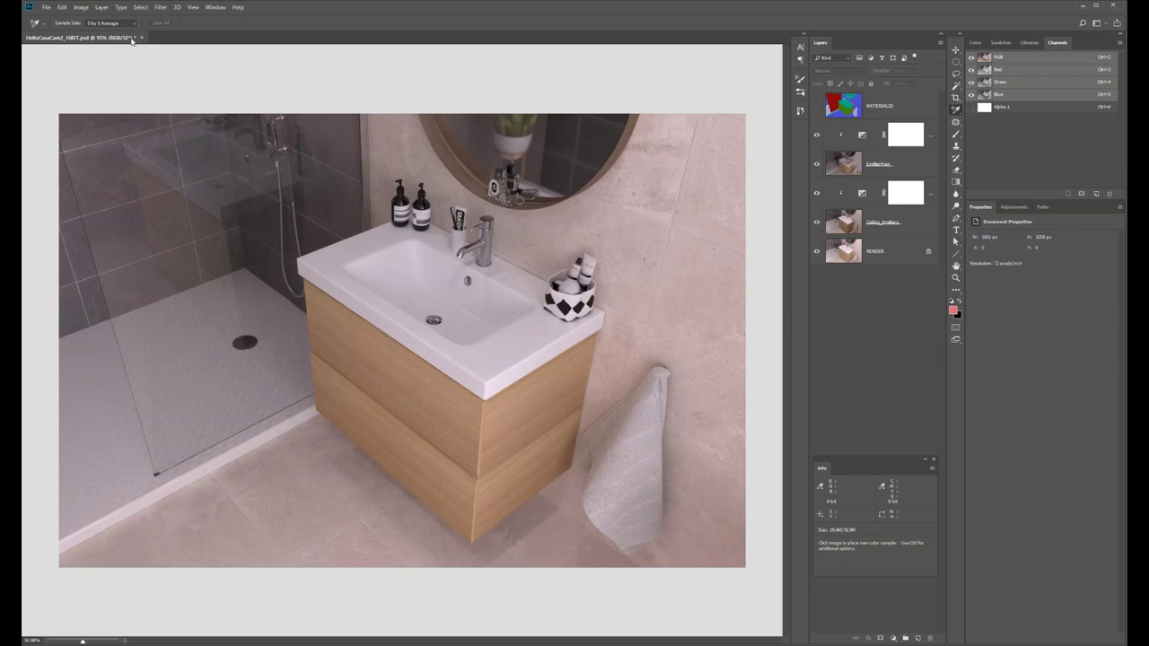
Save the restored 32-bit version with its light layers as HelloCasaCam2_32BIT.psd.
left_click(46, 7)
left_click(70, 110)
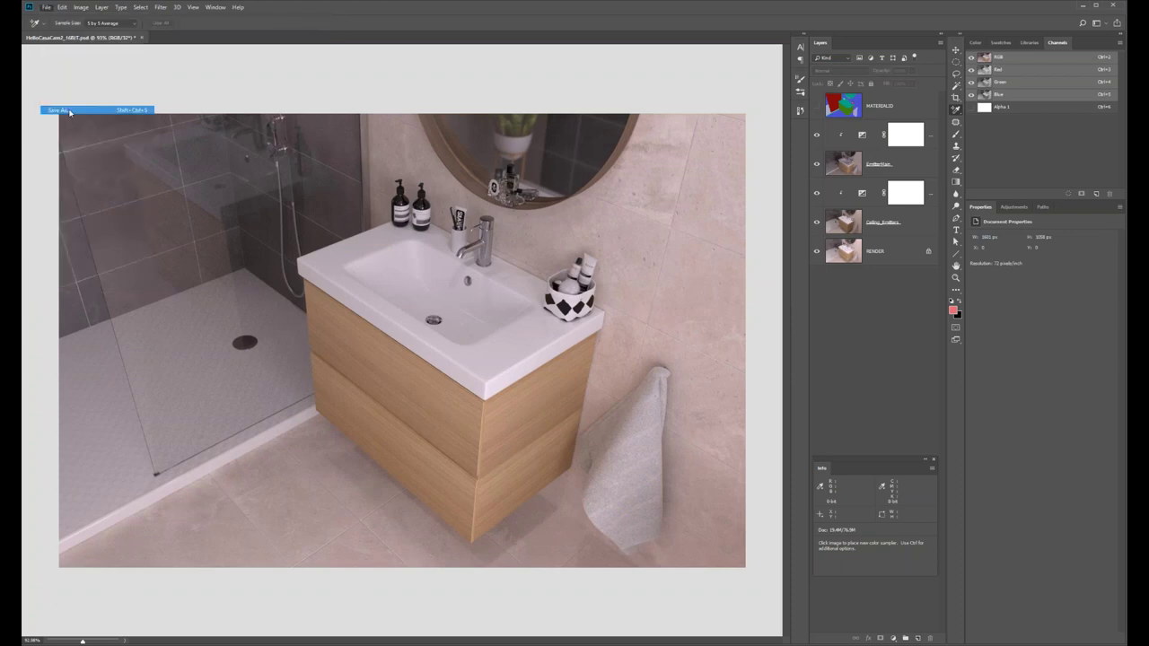
left_click(129, 501)
key("BackSpace")
key("Delete")
type("32BIT.psd")
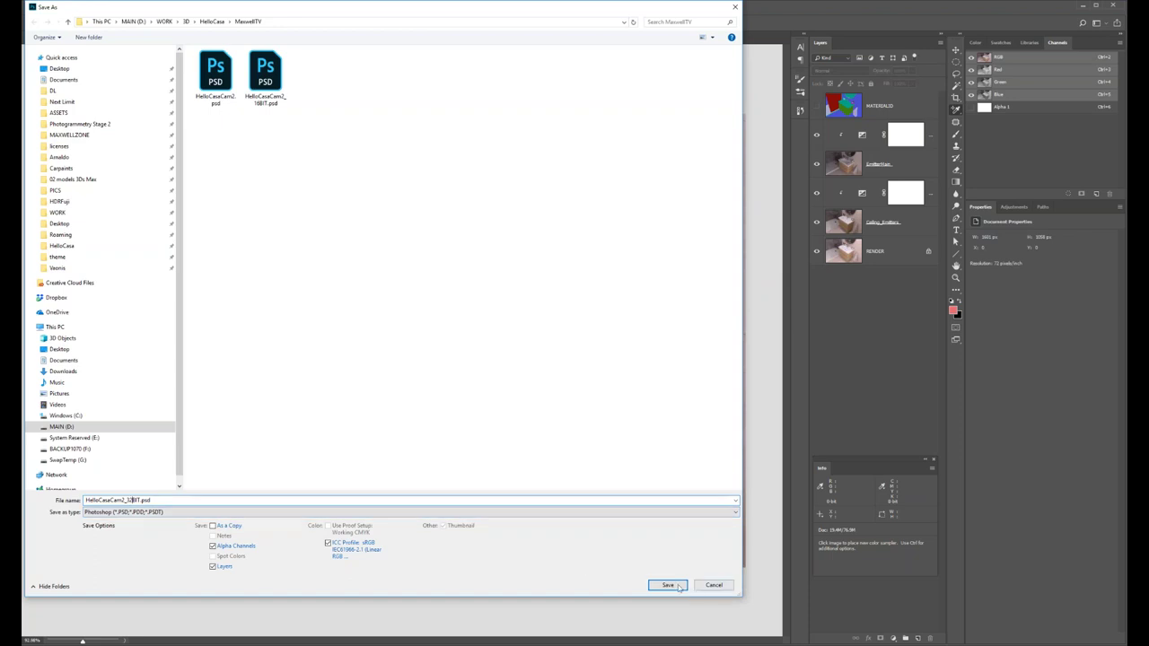
left_click(668, 585)
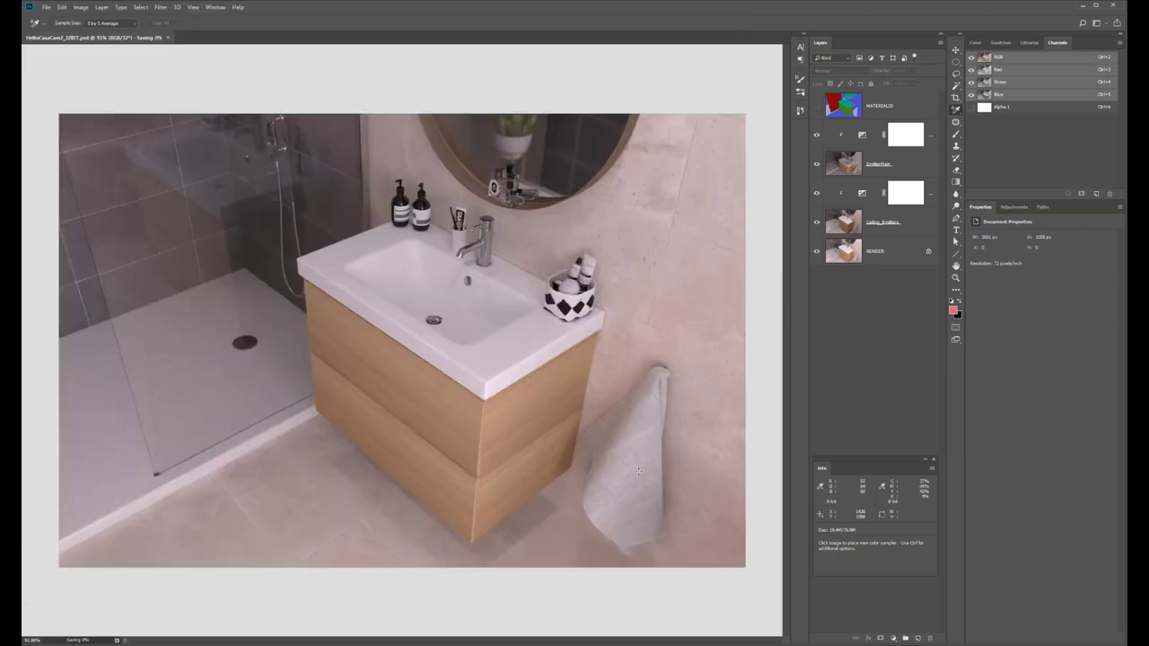
Open HelloCasaCam2_16BIT.psd from the MaxwellTV folder.
left_click(45, 7)
left_click(56, 28)
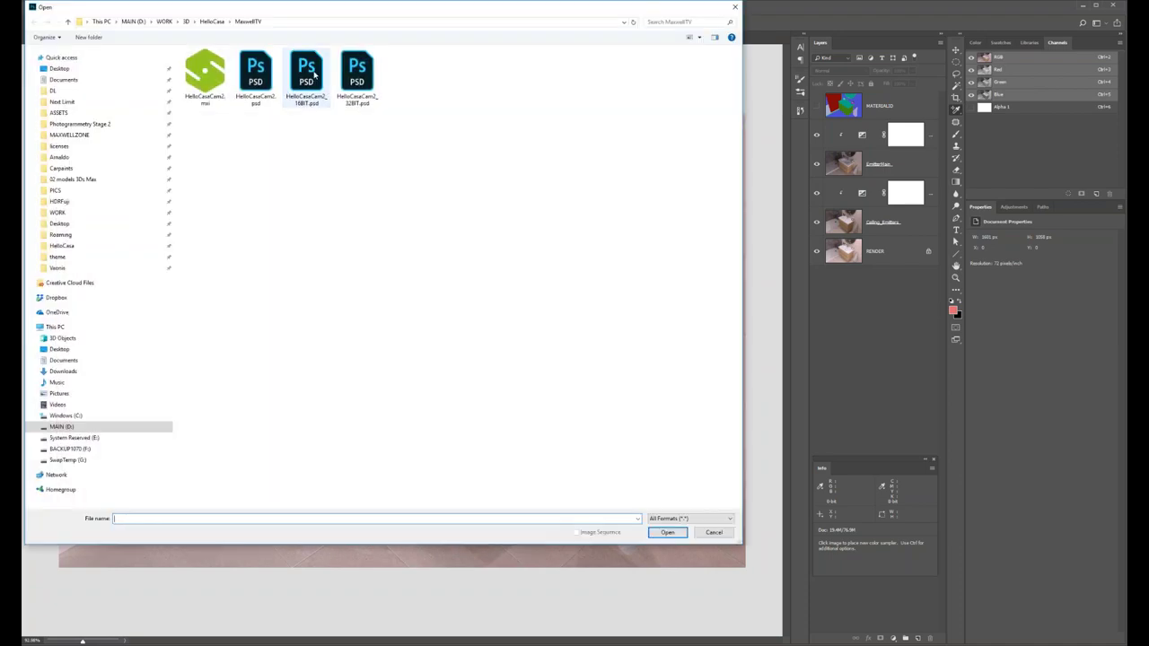
double_click(306, 79)
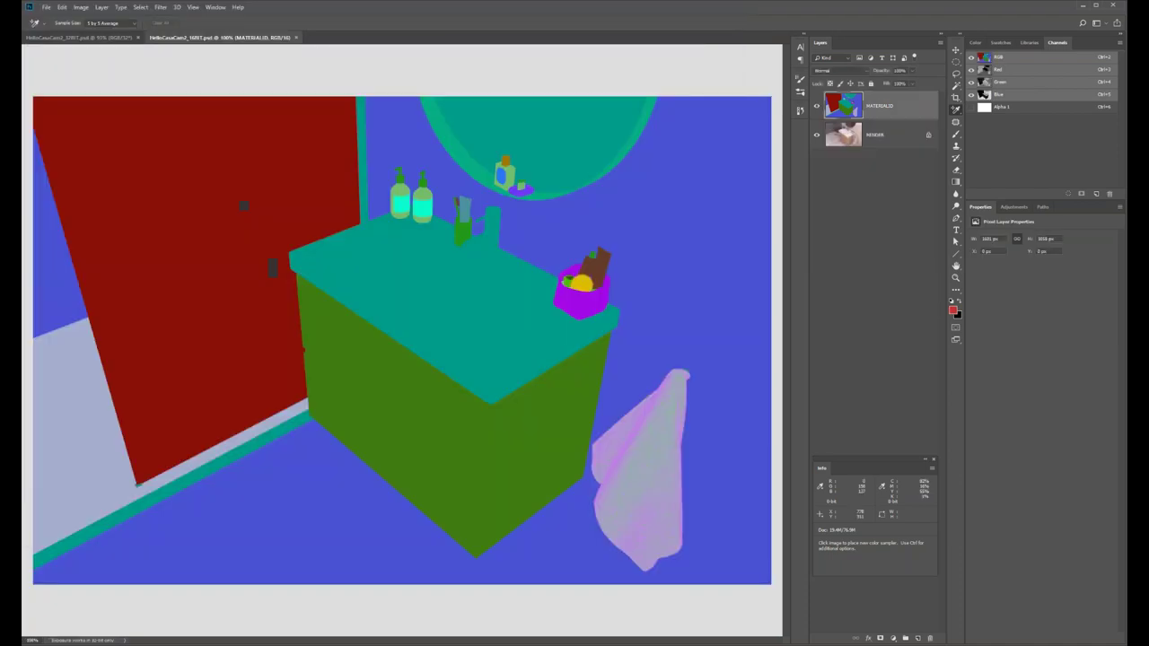
Hide the MATERIALID layer and place HelloCasaCam2_32BIT.psd as a linked smart object directly above the RENDER layer.
left_click(816, 106)
left_click(849, 136)
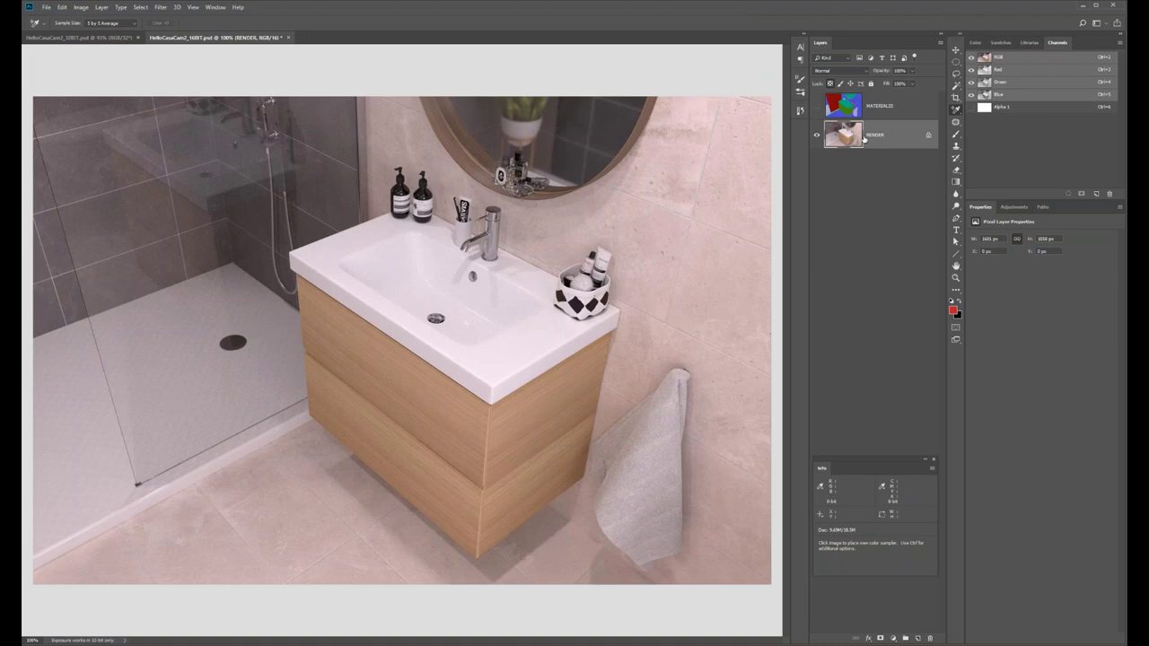
left_click(46, 7)
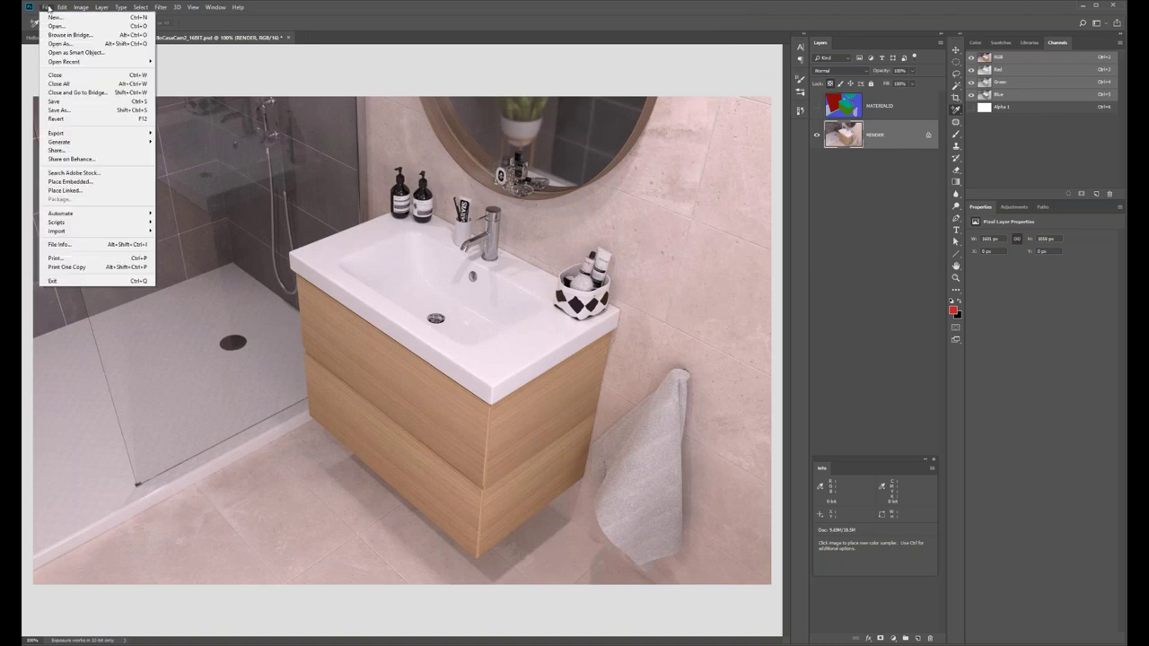
mouse_move(87, 136)
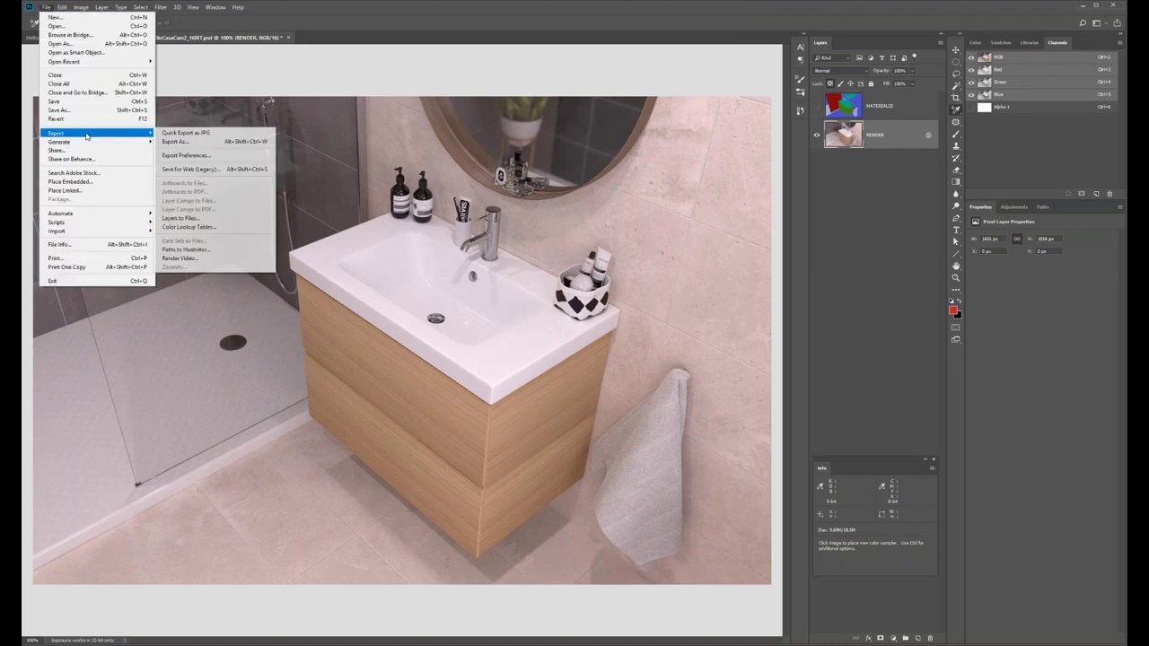
left_click(74, 192)
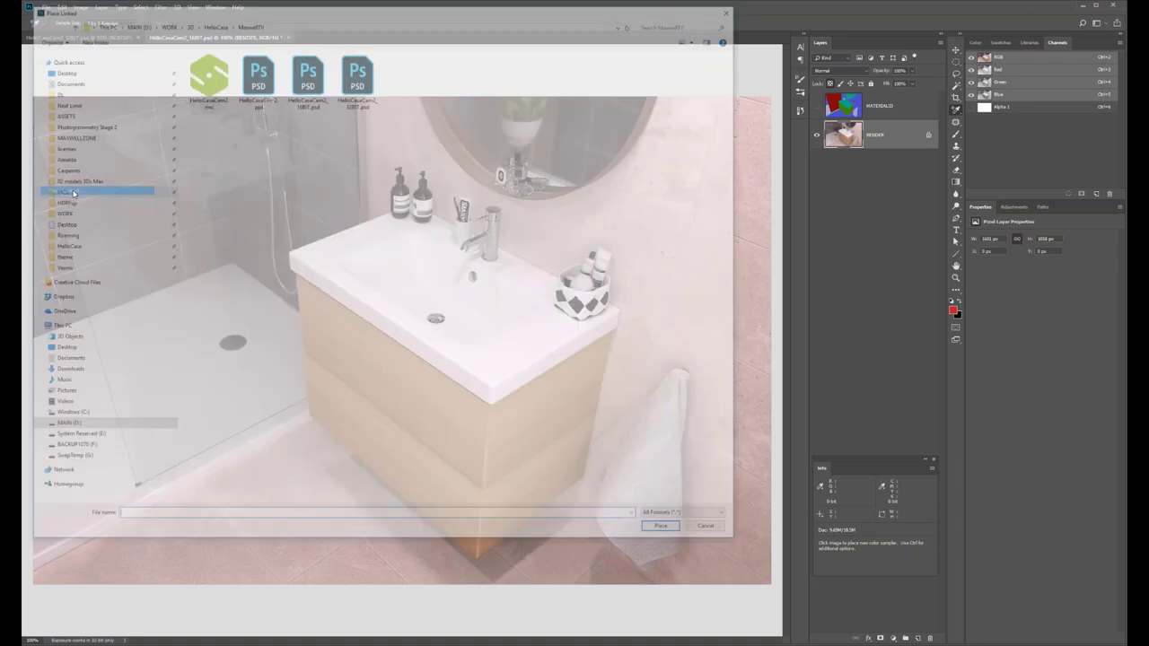
left_click(356, 77)
left_click(668, 534)
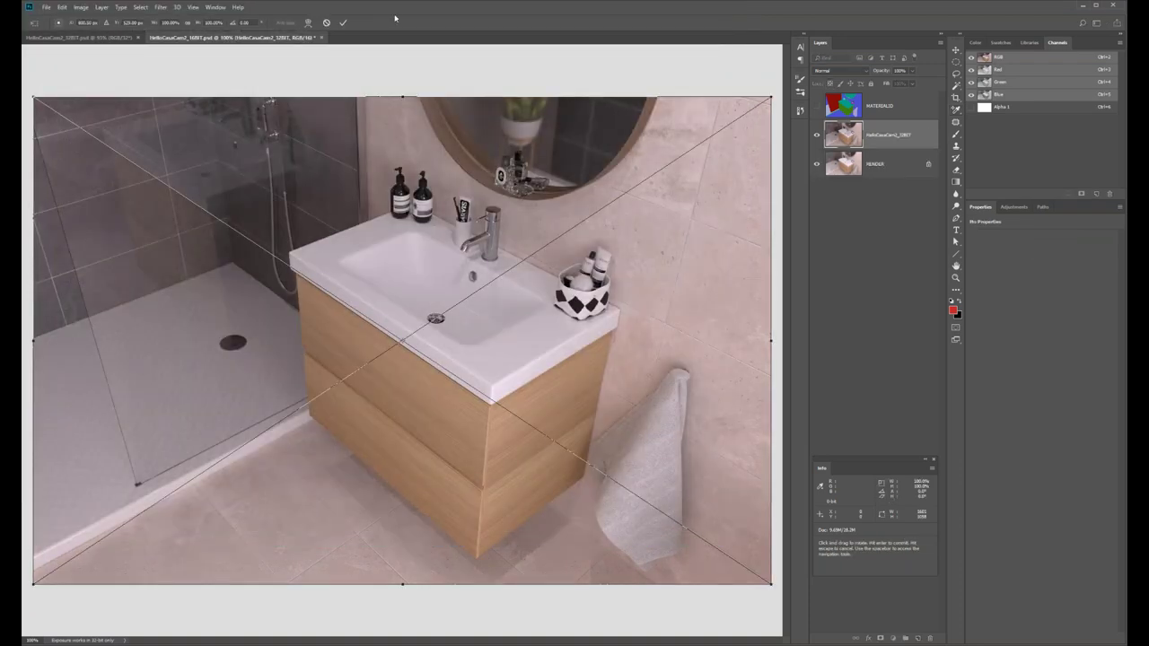
left_click(344, 24)
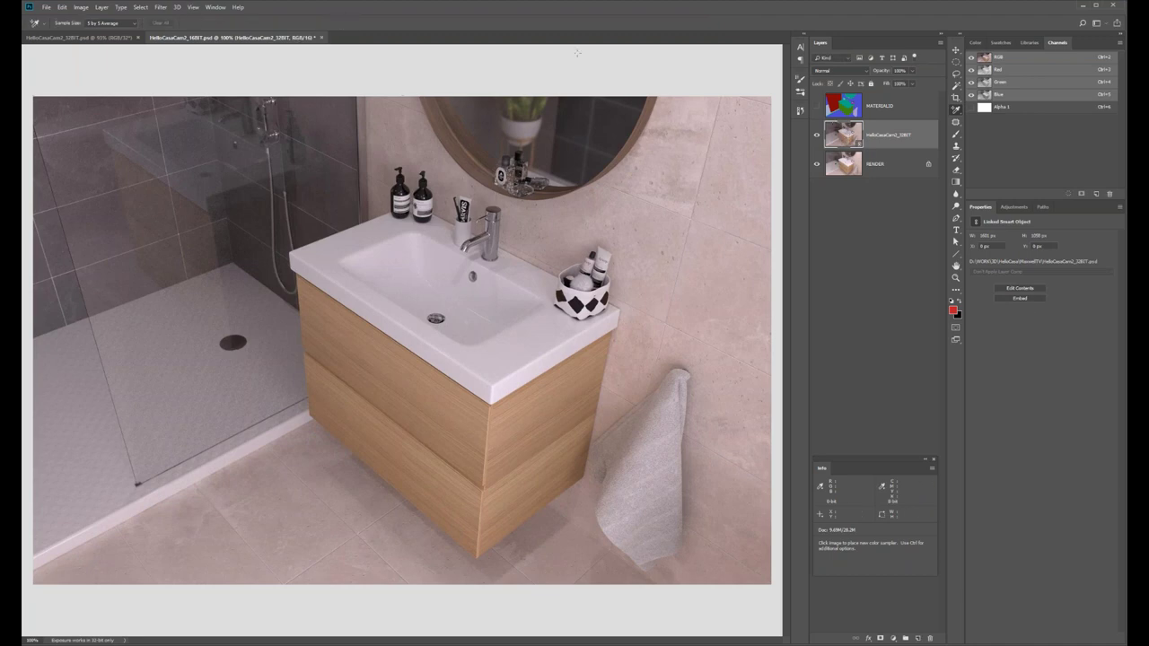
left_click(1014, 207)
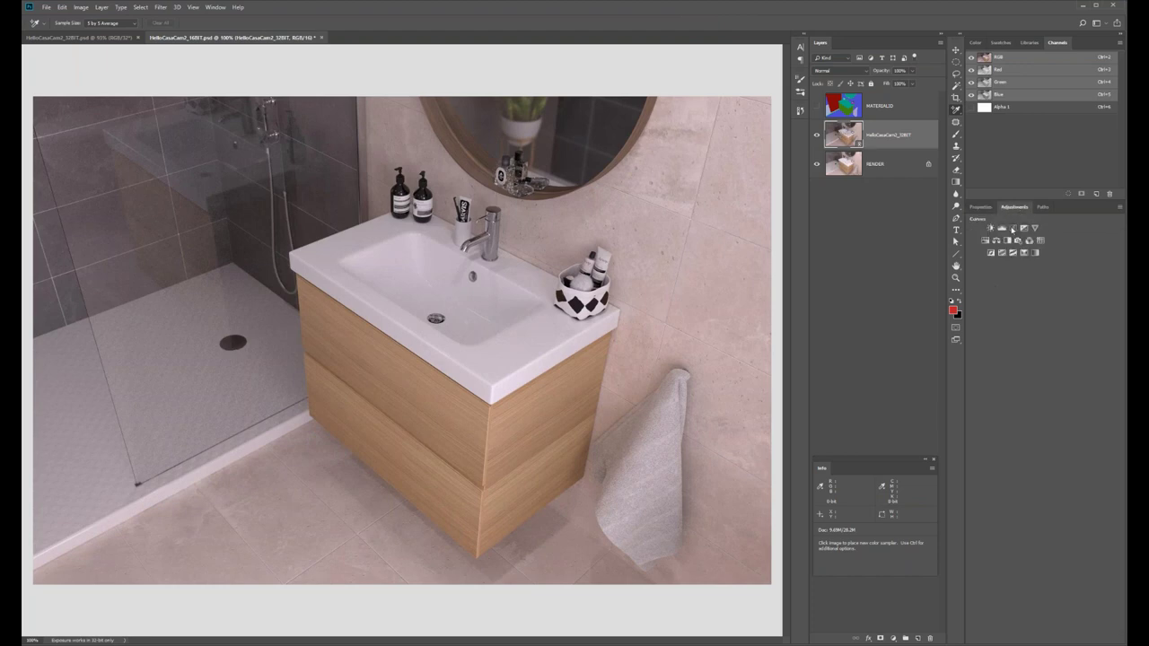
left_click(161, 7)
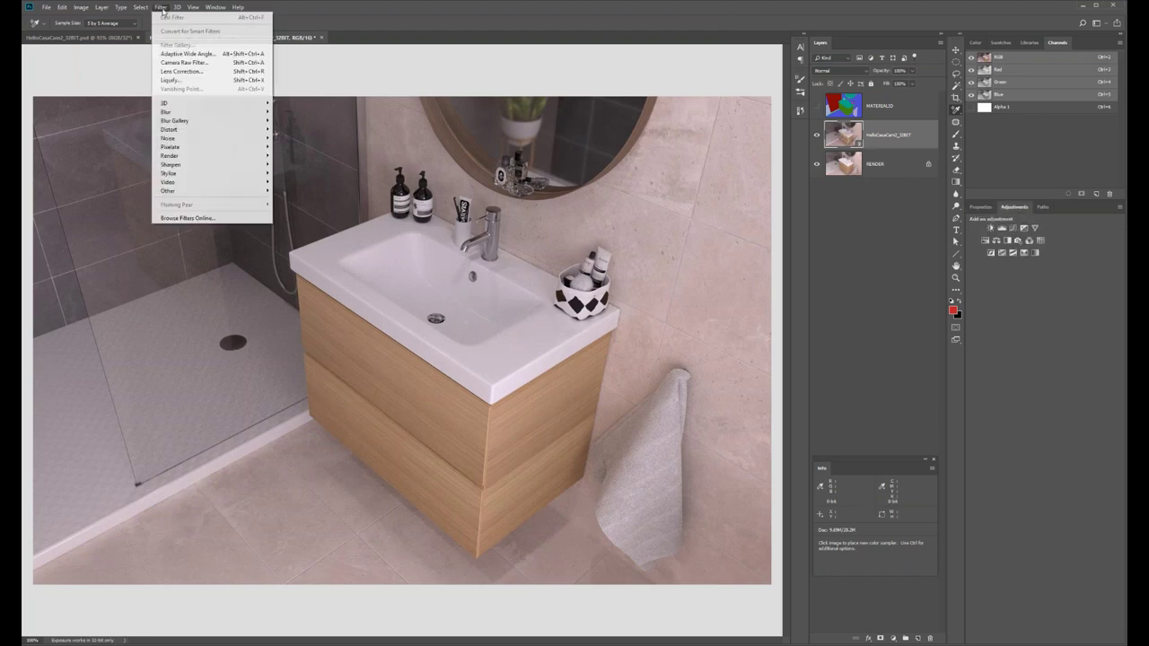
left_click(840, 70)
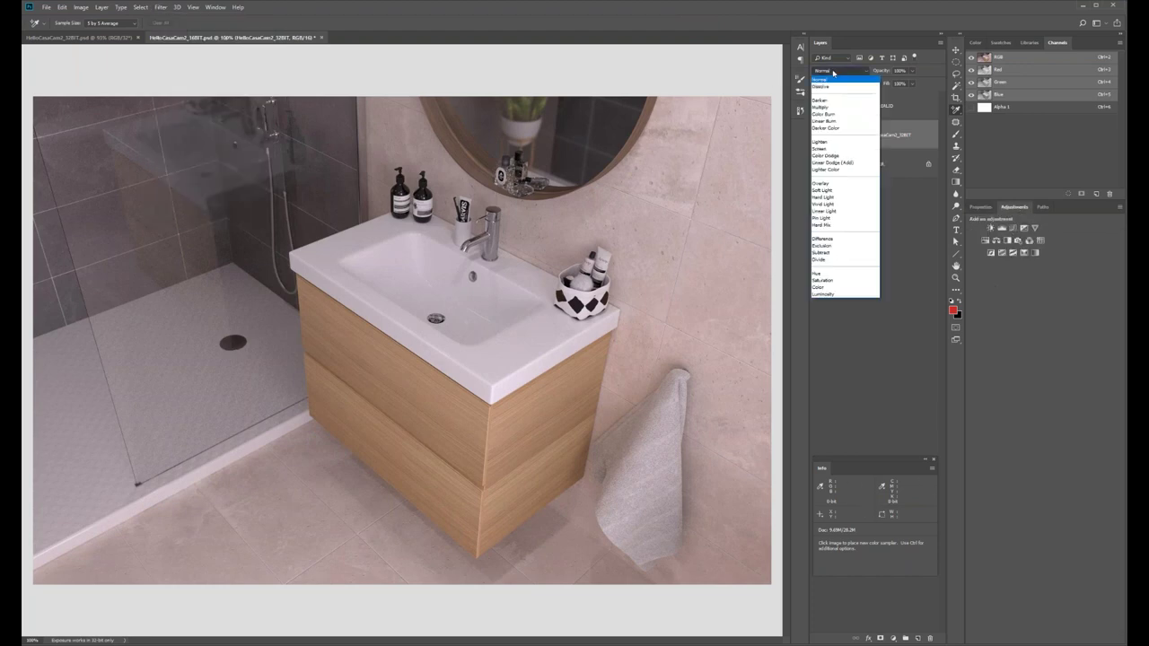
key("Escape")
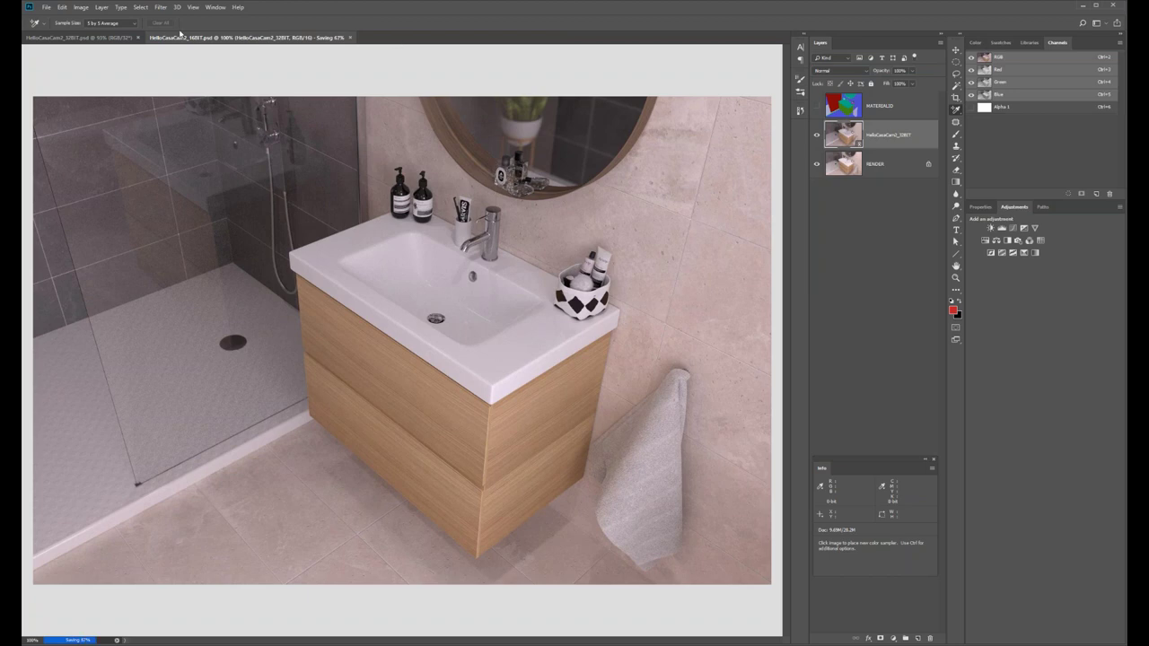
Isolate the upper light layer in HelloCasaCam2_32BIT.psd, save the file and compare it with the linked layer in HelloCasaCam2_16BIT.psd.
left_click(96, 41)
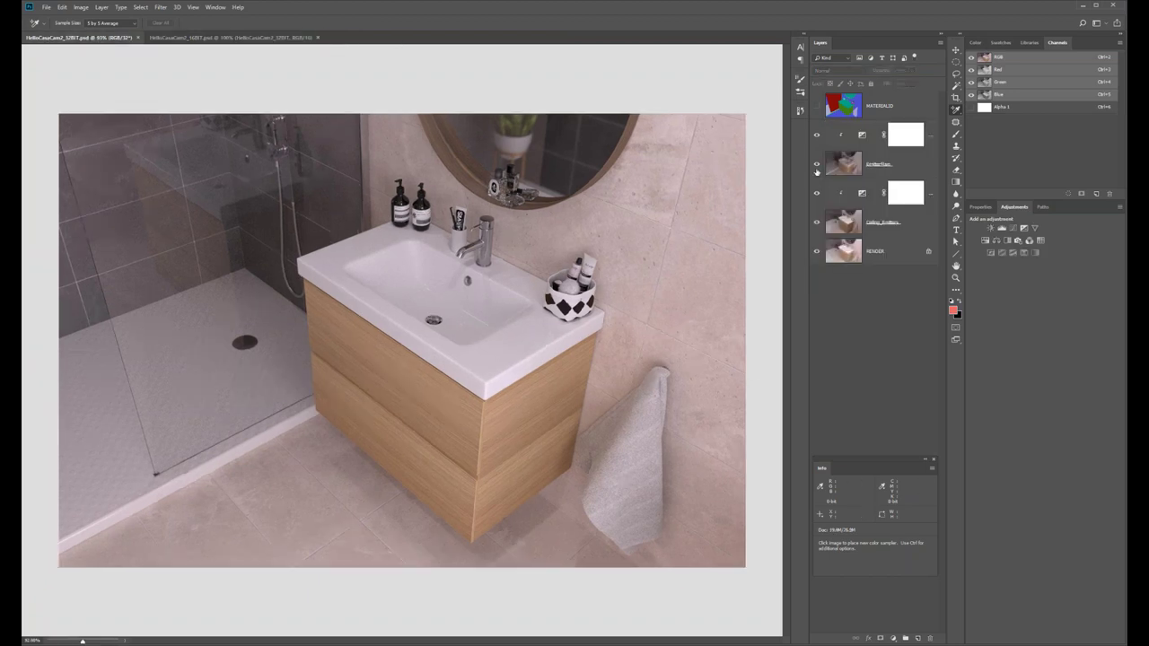
left_click(818, 166, "alt")
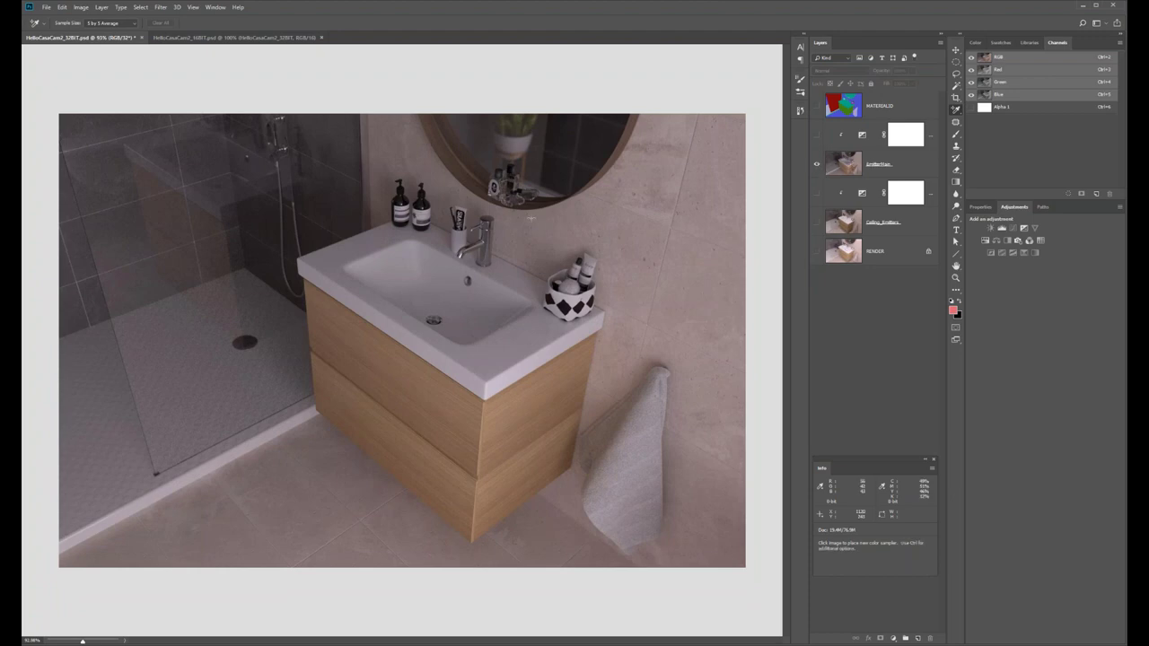
key("ctrl+s")
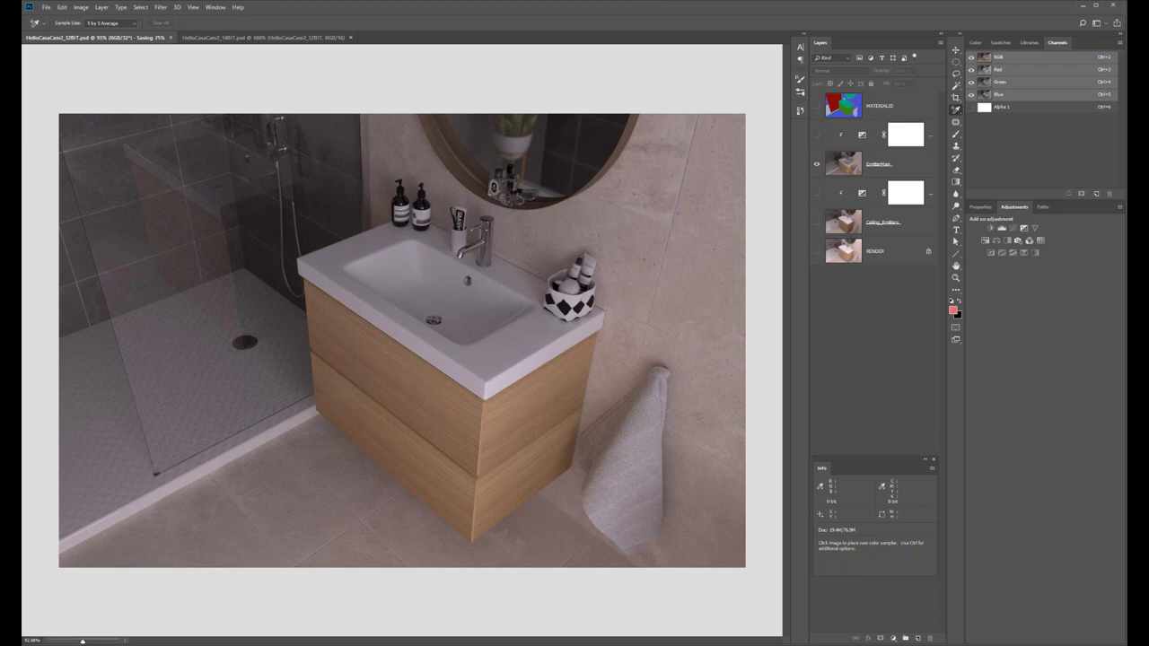
left_click(205, 38)
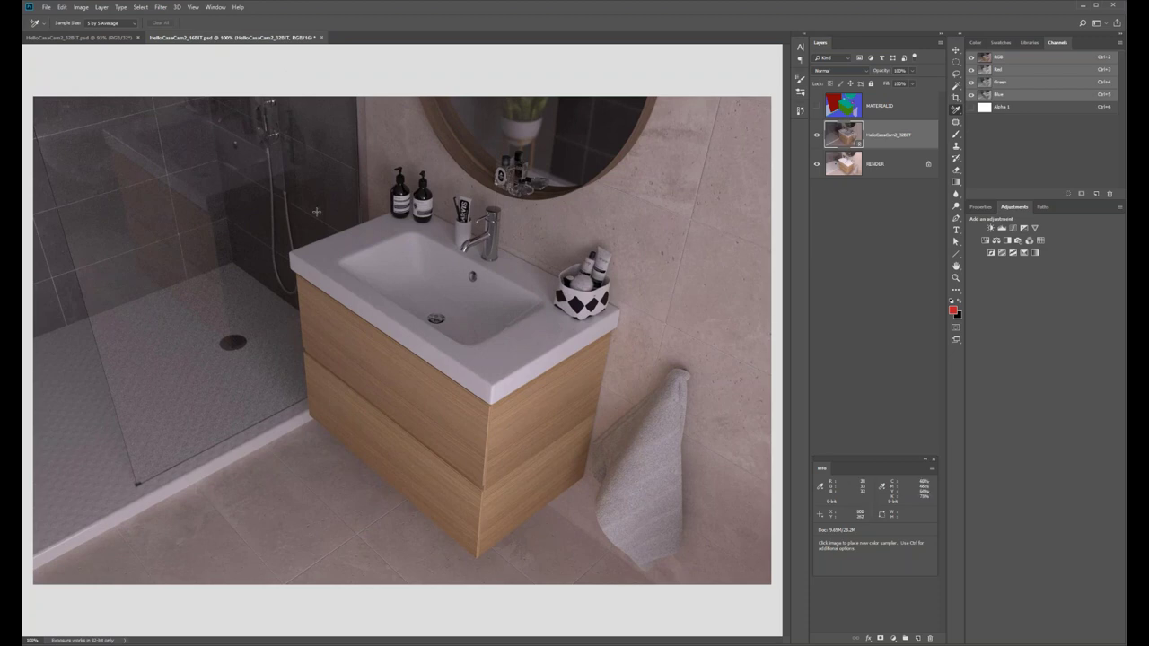
left_click(79, 38)
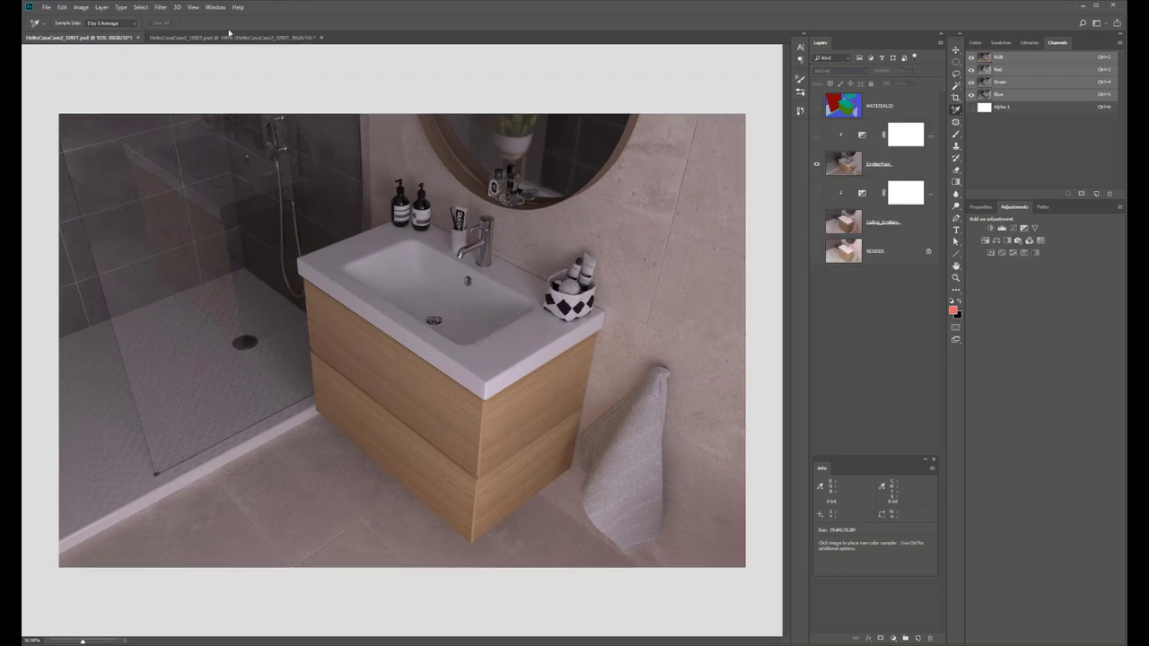
left_click(213, 38)
left_click(79, 38)
Restore the other layers' visibility, then isolate the Ceiling_Emitters layer and inspect the noise around the shower wall.
left_click(817, 165, "alt")
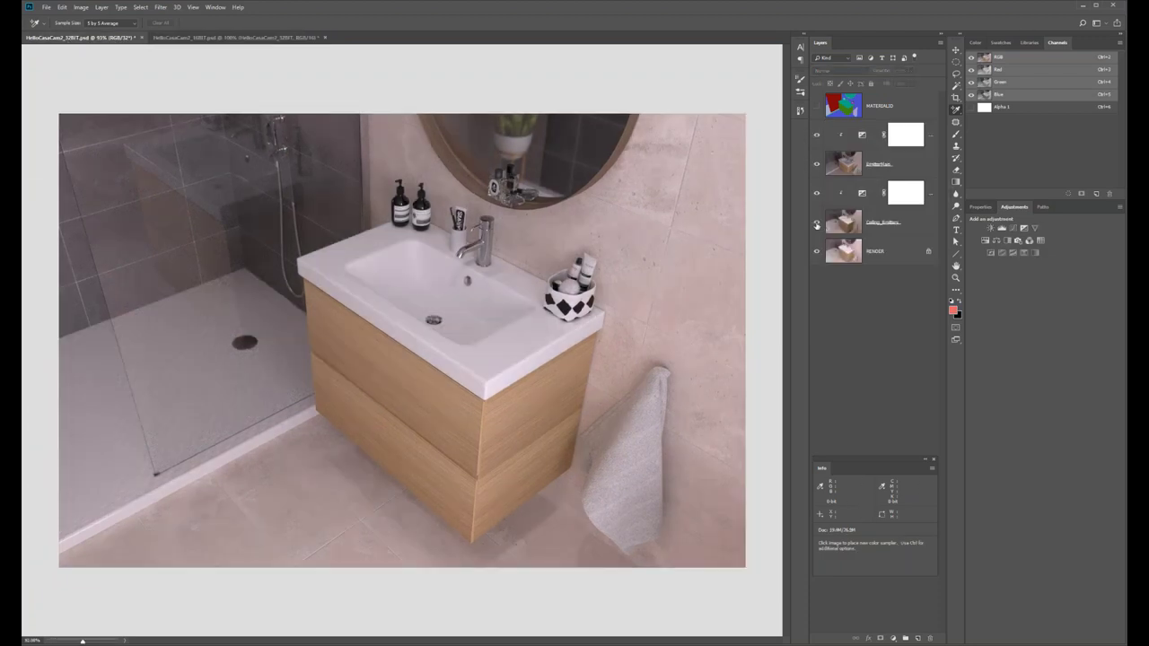
left_click(817, 224, "alt")
left_click(267, 171)
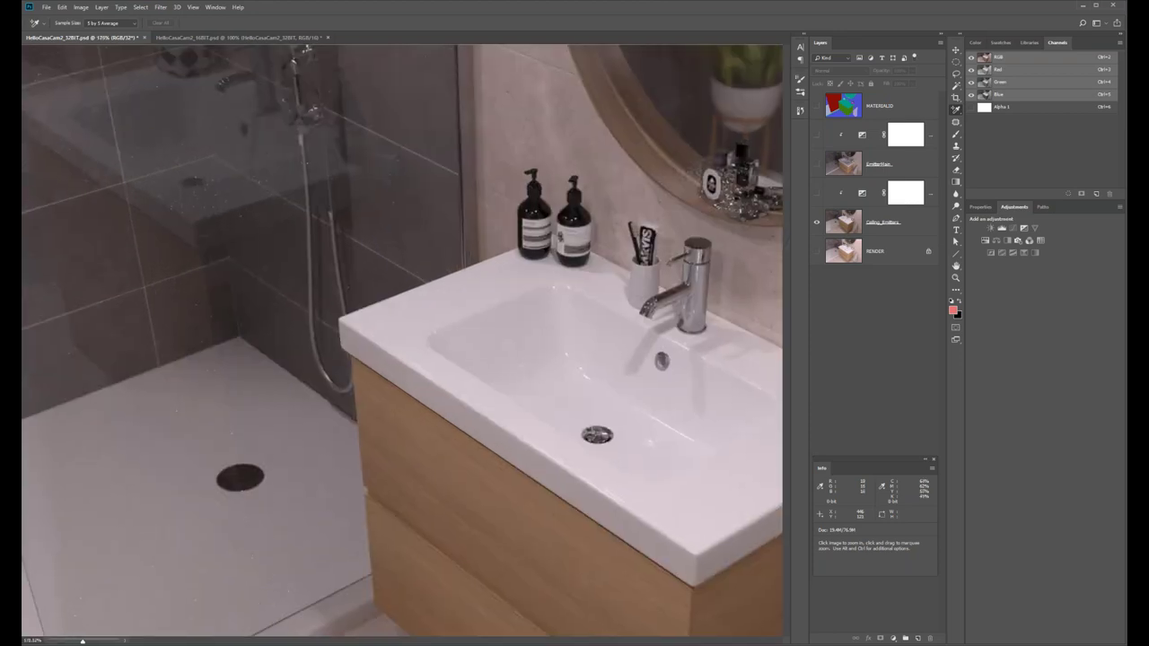
left_click(218, 167)
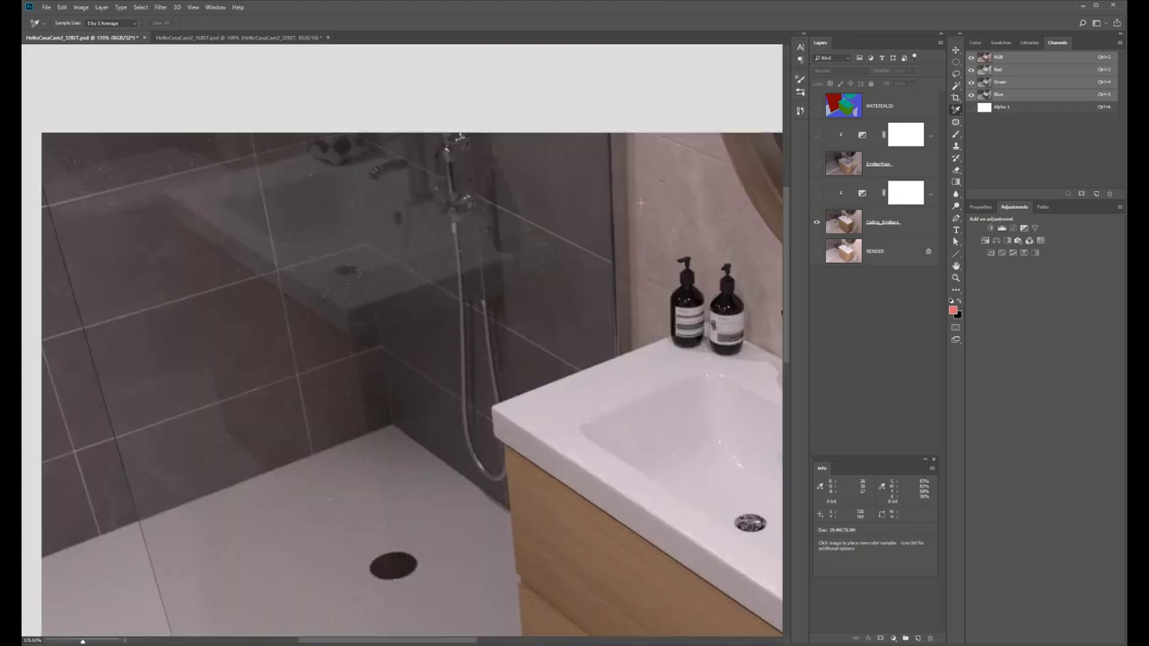
left_click(343, 272)
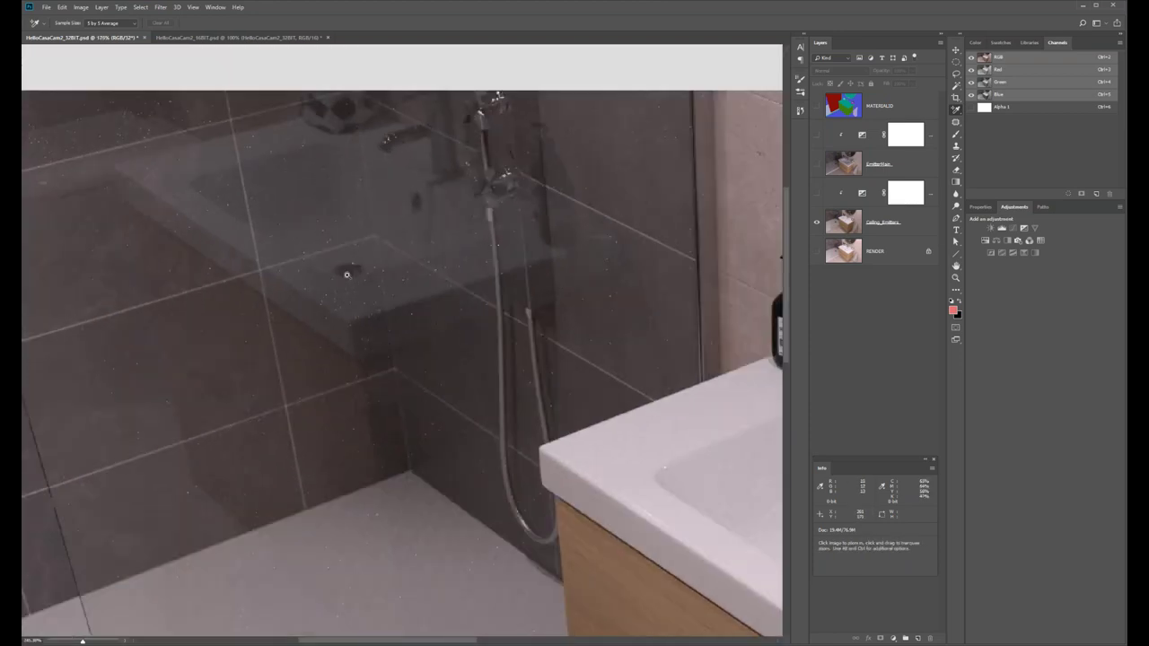
left_click_drag(343, 274, 323, 274)
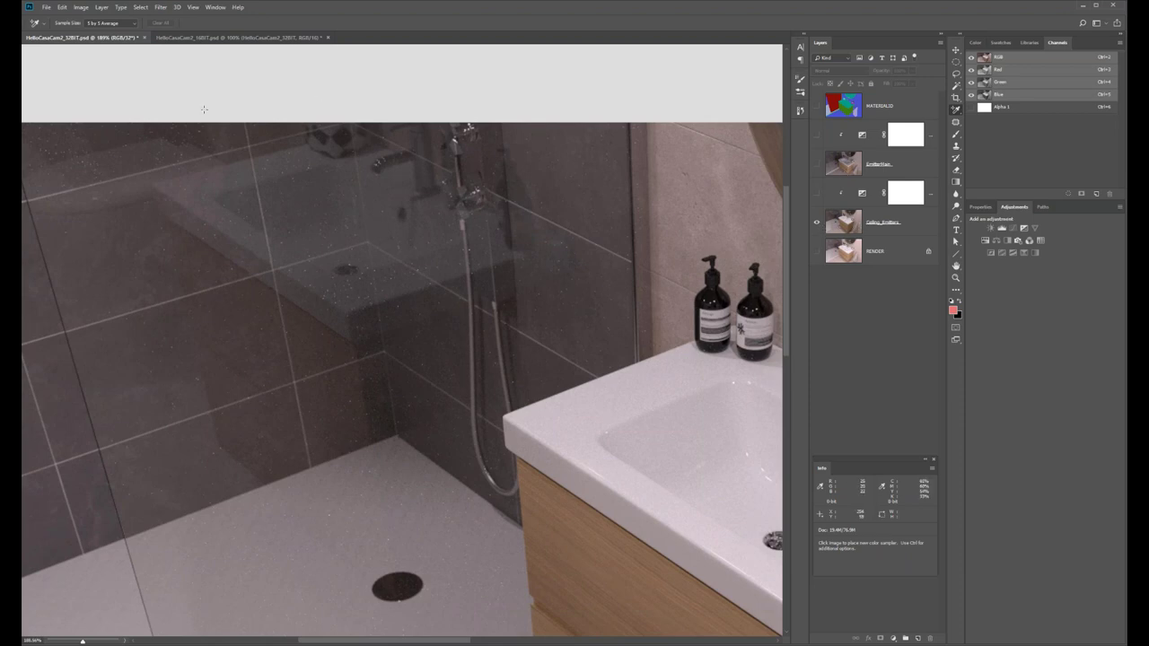
Select the Ceiling_Emitters layer and check which noise filters are available in the 32-bit document.
left_click(161, 7)
key("Escape")
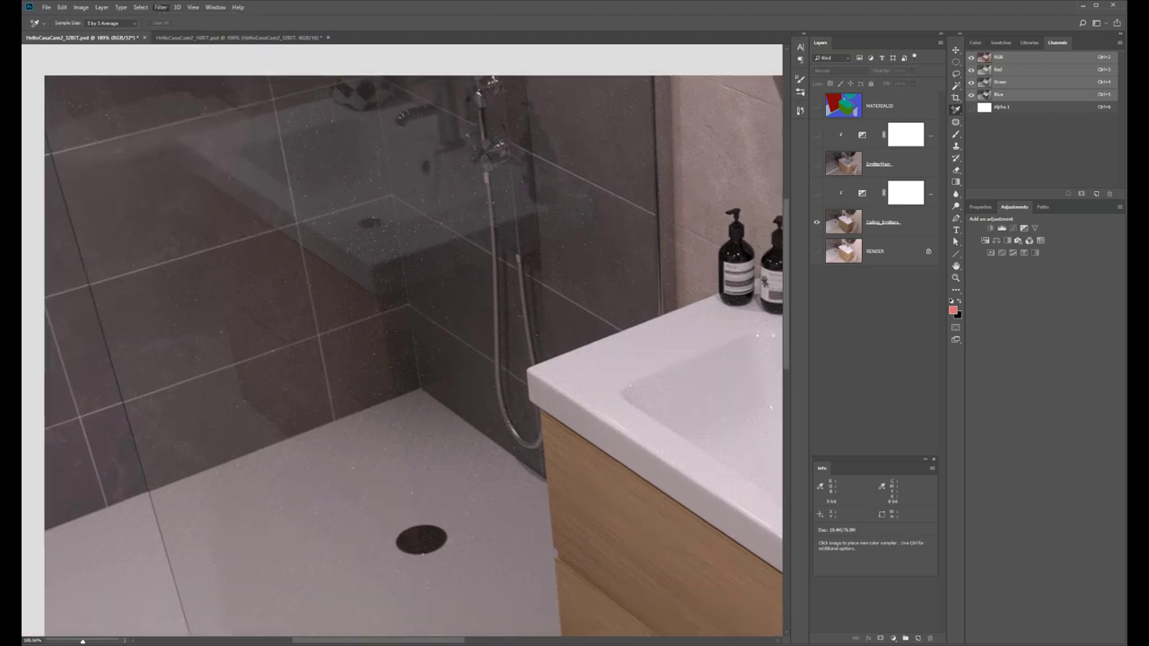
left_click(883, 222)
left_click(161, 7)
mouse_move(182, 142)
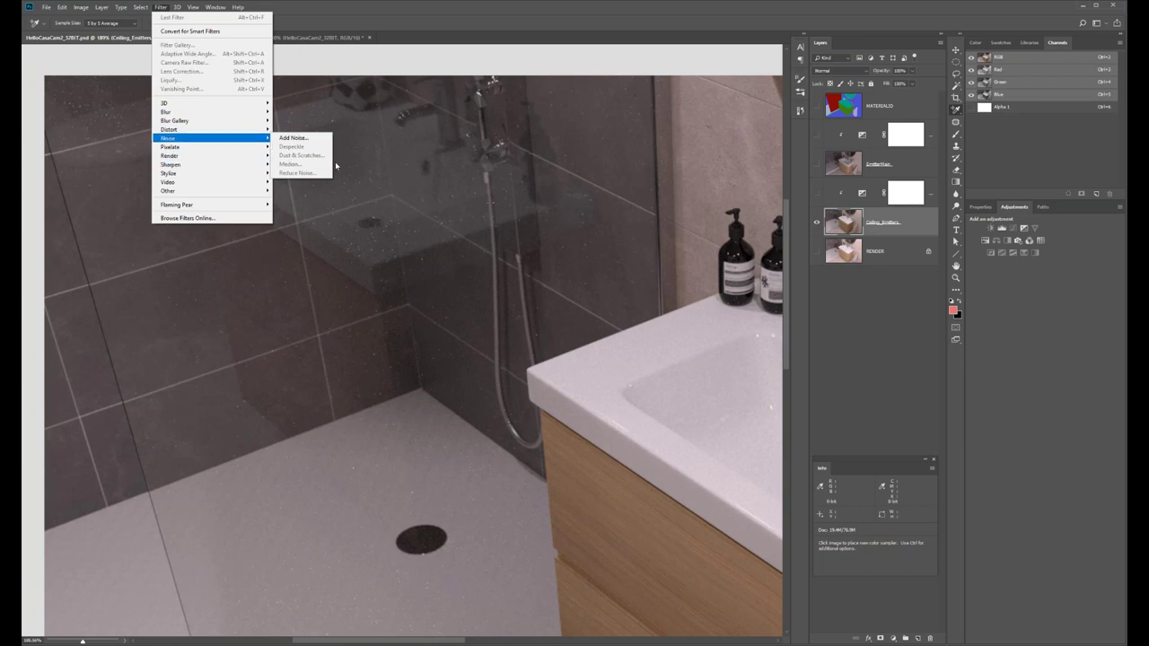
left_click(408, 9)
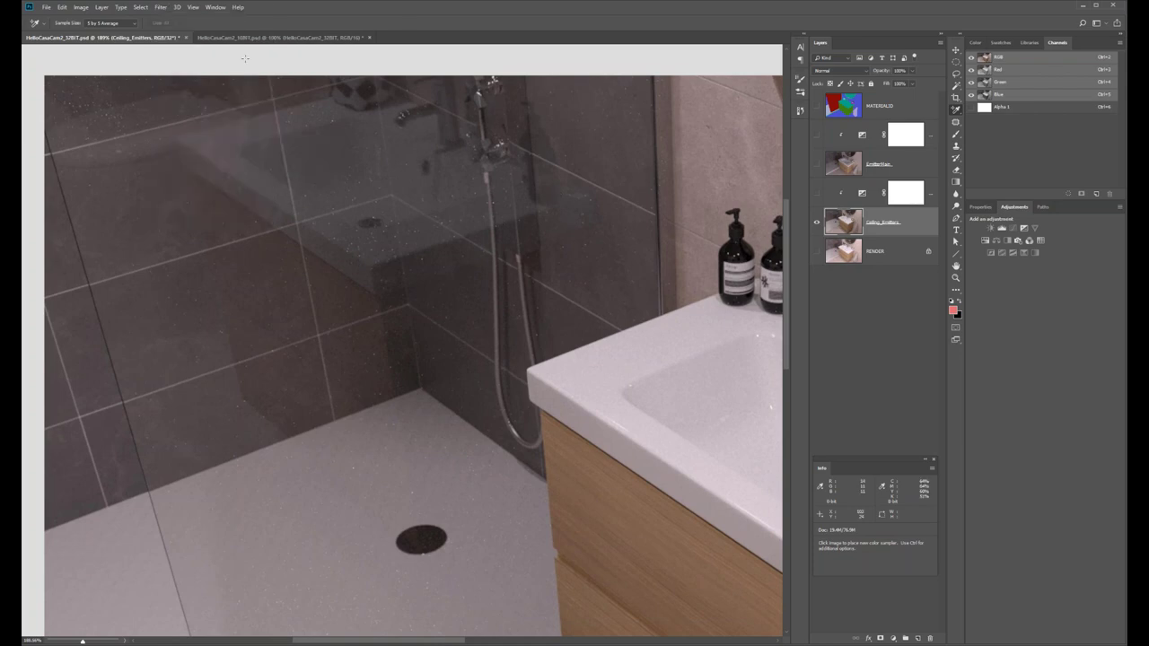
Save the 32-bit file, switch to HelloCasaCam2_16BIT.psd and check the noise filters available for its linked layer.
key("ctrl+s")
left_click(229, 40)
scroll(353, 284, "up", 4)
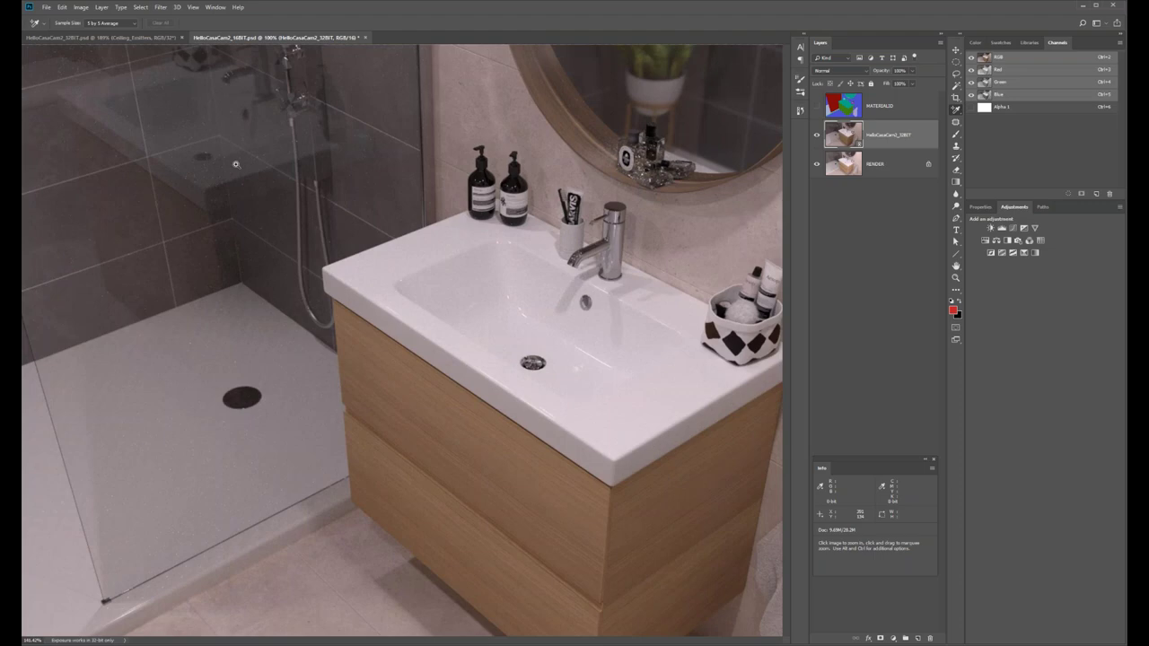
left_click_drag(352, 283, 398, 238)
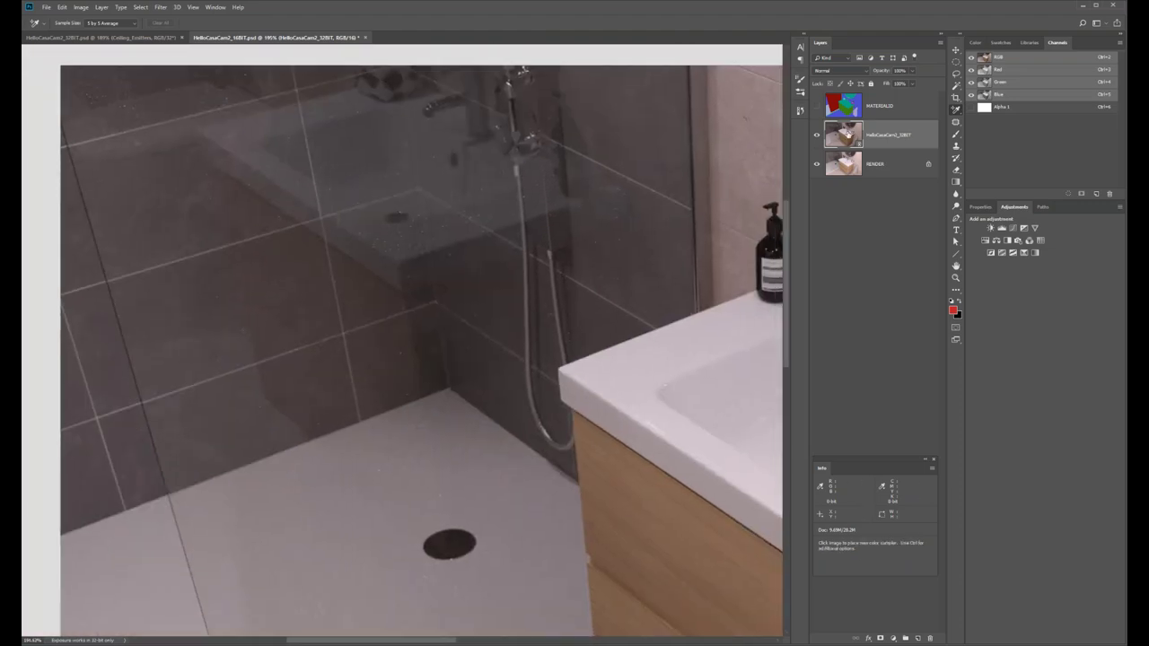
left_click(160, 7)
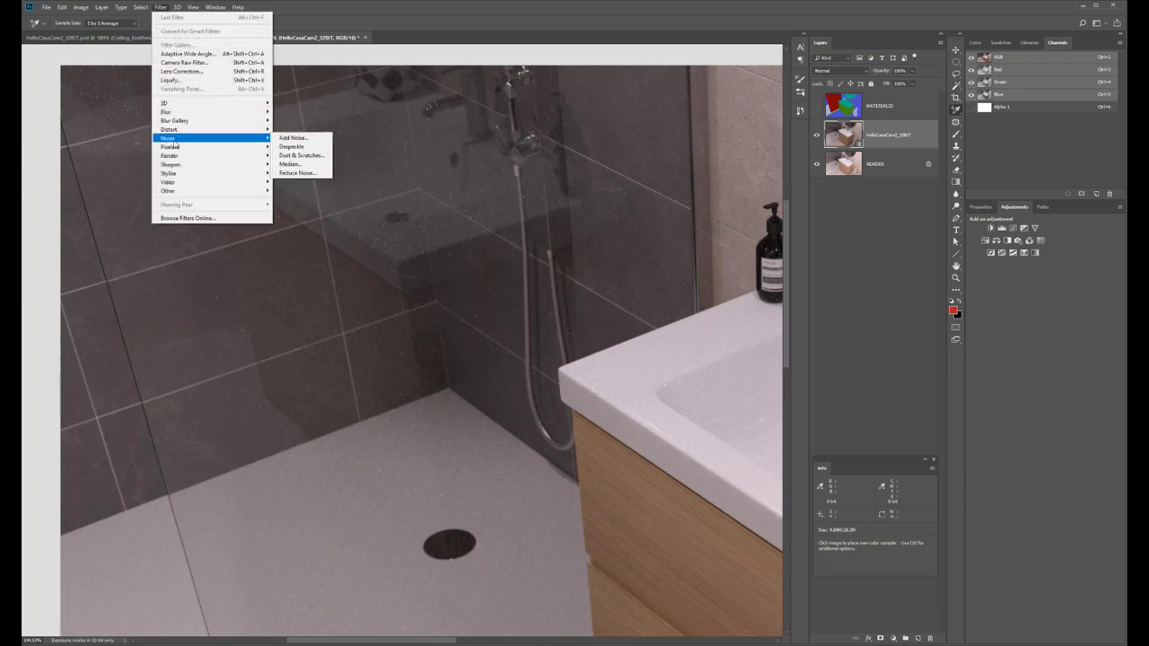
left_click(407, 8)
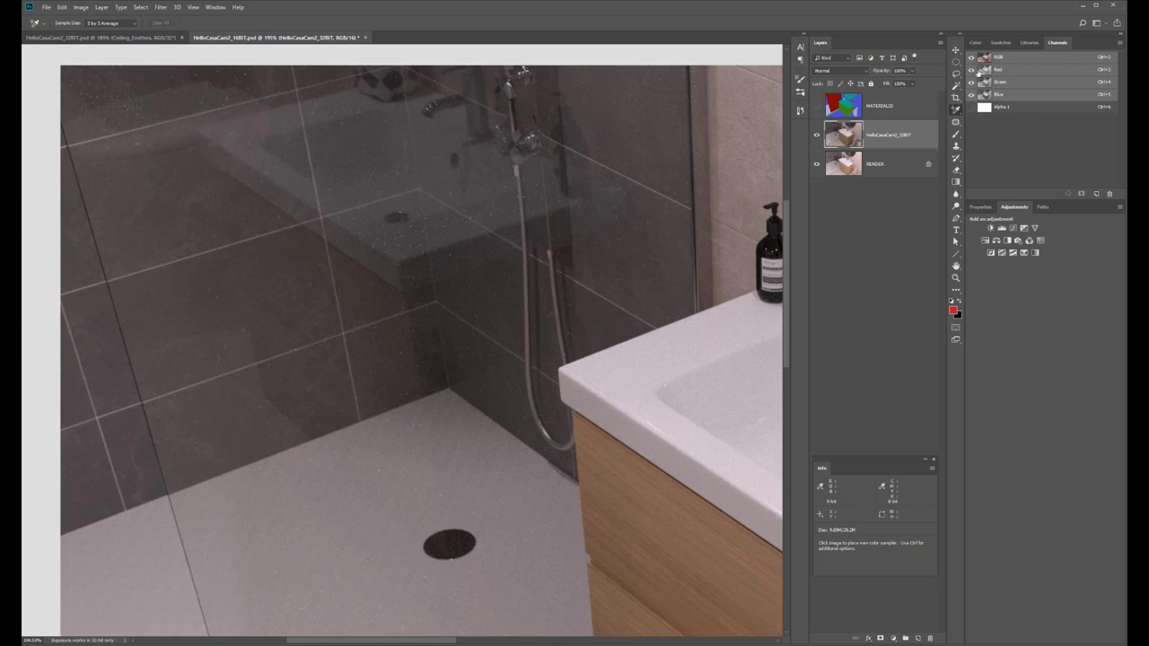
Lasso the noisy shower wall and floor area and start the Dust & Scratches filter on the linked HelloCasaCam2_32BIT layer.
key("l")
mouse_move(663, 312)
left_mouse_down()
mouse_move(725, 273)
mouse_move(727, 188)
mouse_move(693, 57)
mouse_move(242, 45)
mouse_move(92, 55)
mouse_move(49, 75)
mouse_move(66, 183)
mouse_move(140, 301)
mouse_move(169, 460)
mouse_move(183, 484)
mouse_move(264, 542)
mouse_move(274, 598)
mouse_move(289, 612)
mouse_move(401, 625)
mouse_move(537, 609)
mouse_move(569, 365)
mouse_move(669, 312)
left_mouse_up()
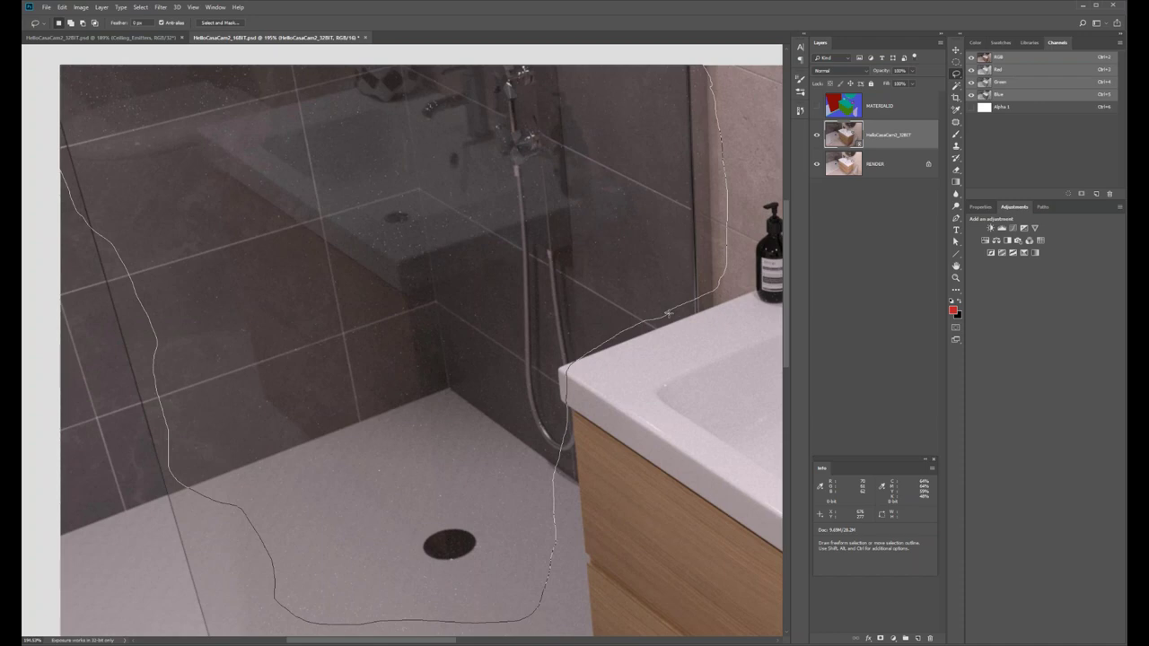
left_click(159, 7)
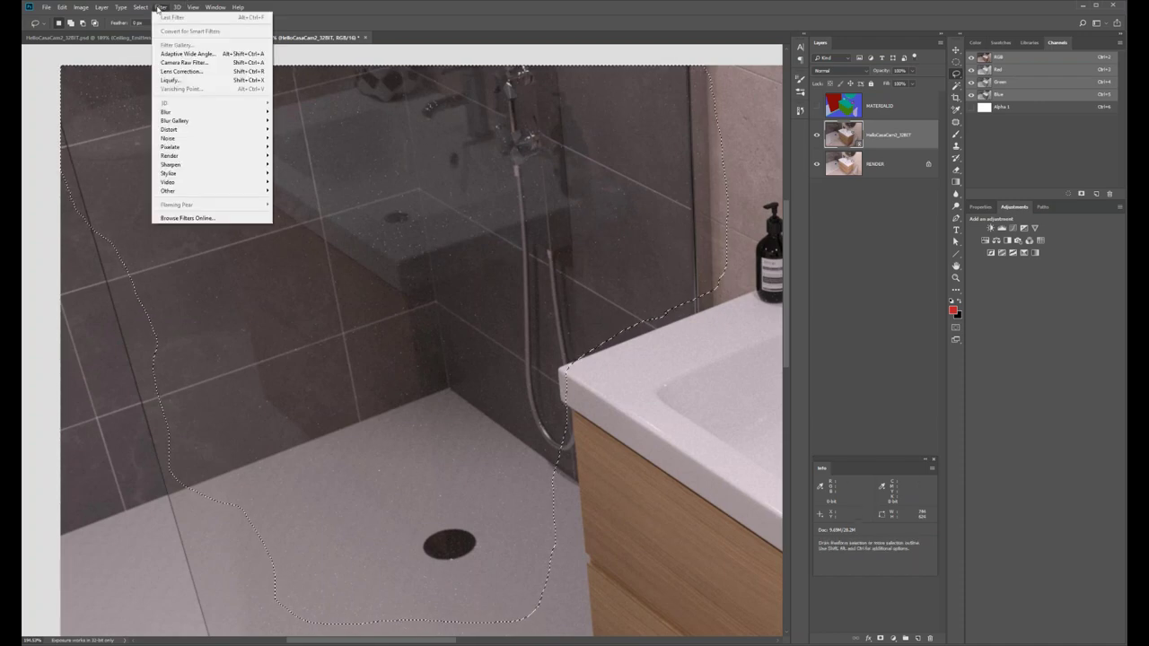
mouse_move(179, 137)
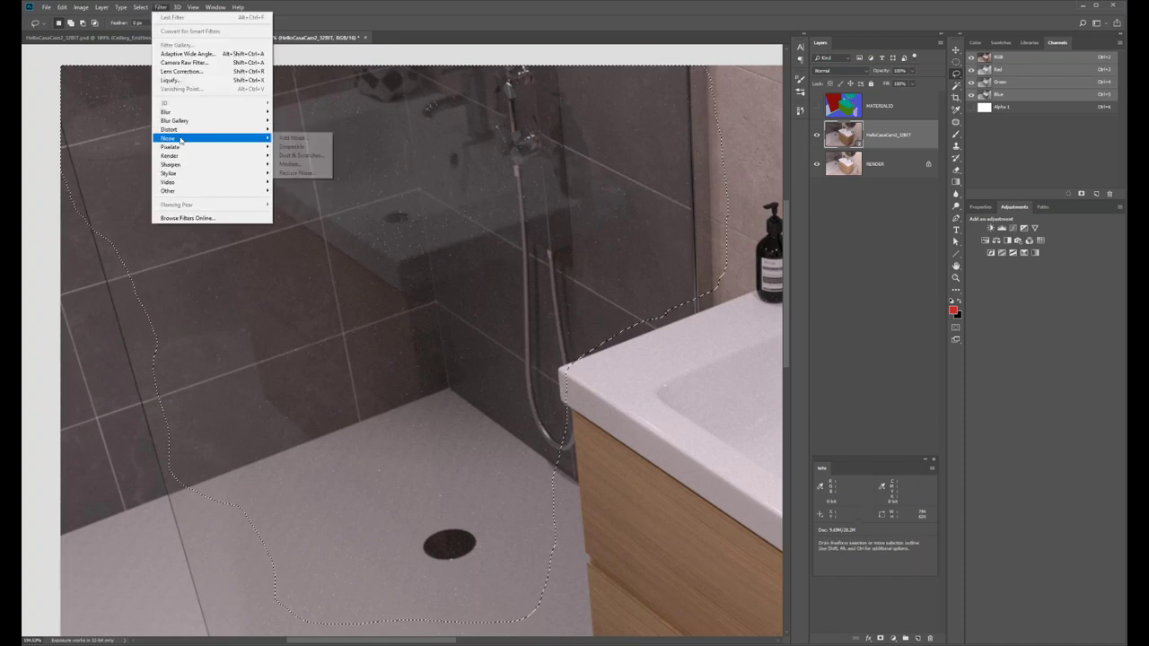
left_click(309, 157)
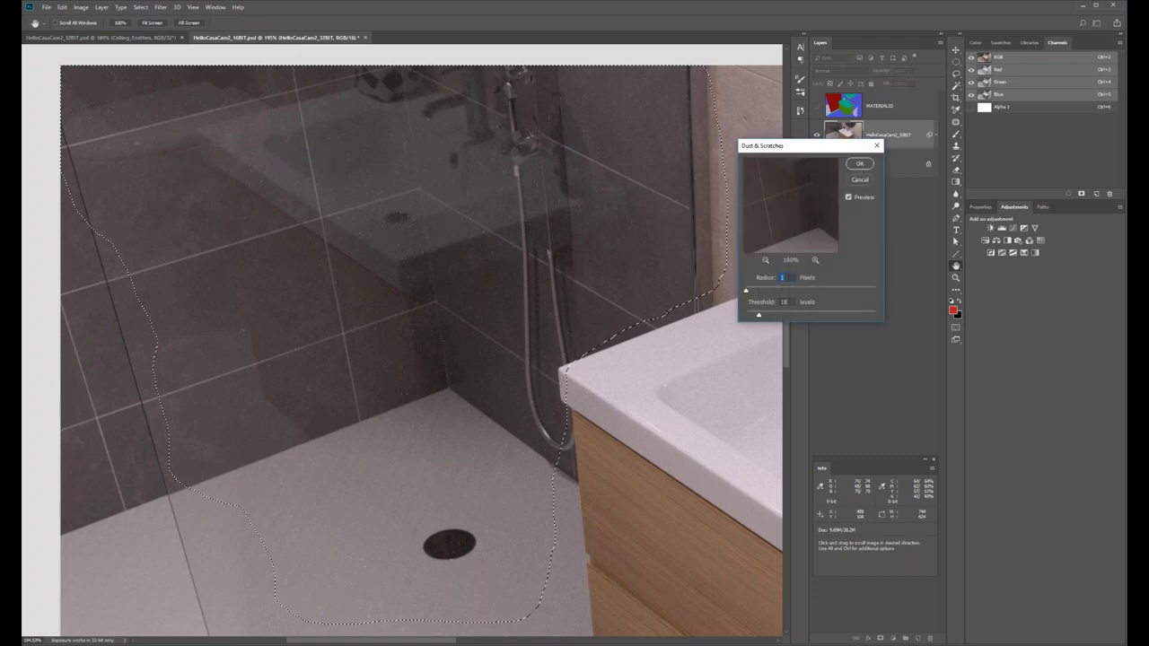
Apply Dust & Scratches to the selected shower area with a 1-pixel radius and a threshold of 25 levels.
left_click_drag(808, 146, 699, 391)
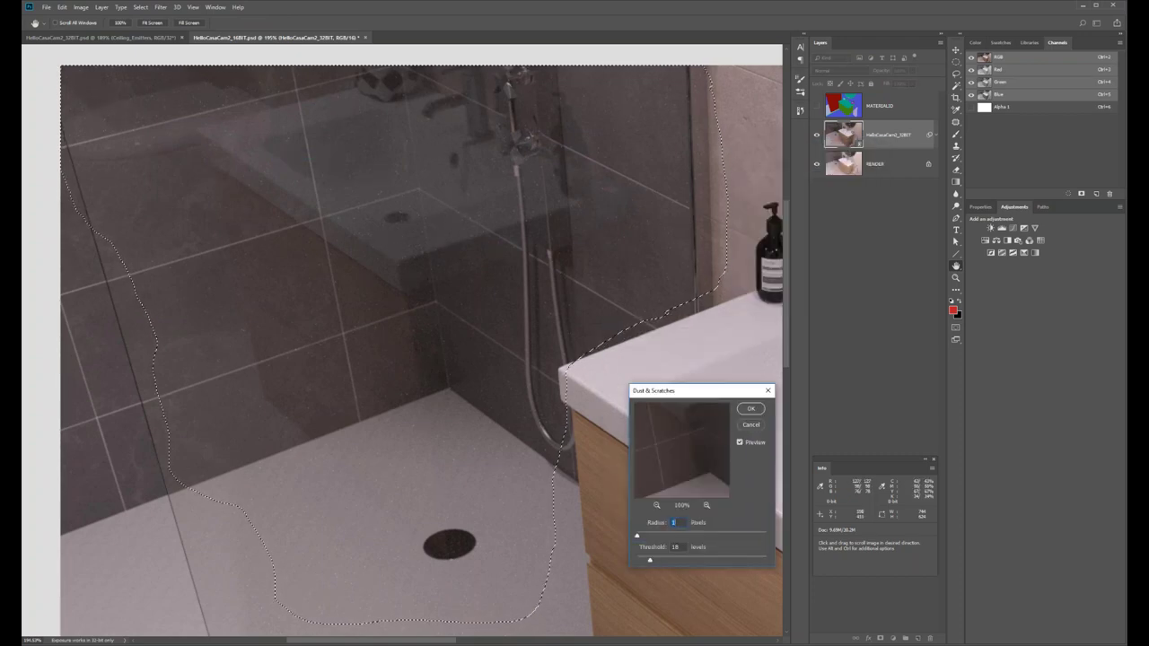
mouse_move(649, 560)
left_mouse_down()
mouse_move(679, 564)
mouse_move(668, 564)
left_mouse_up()
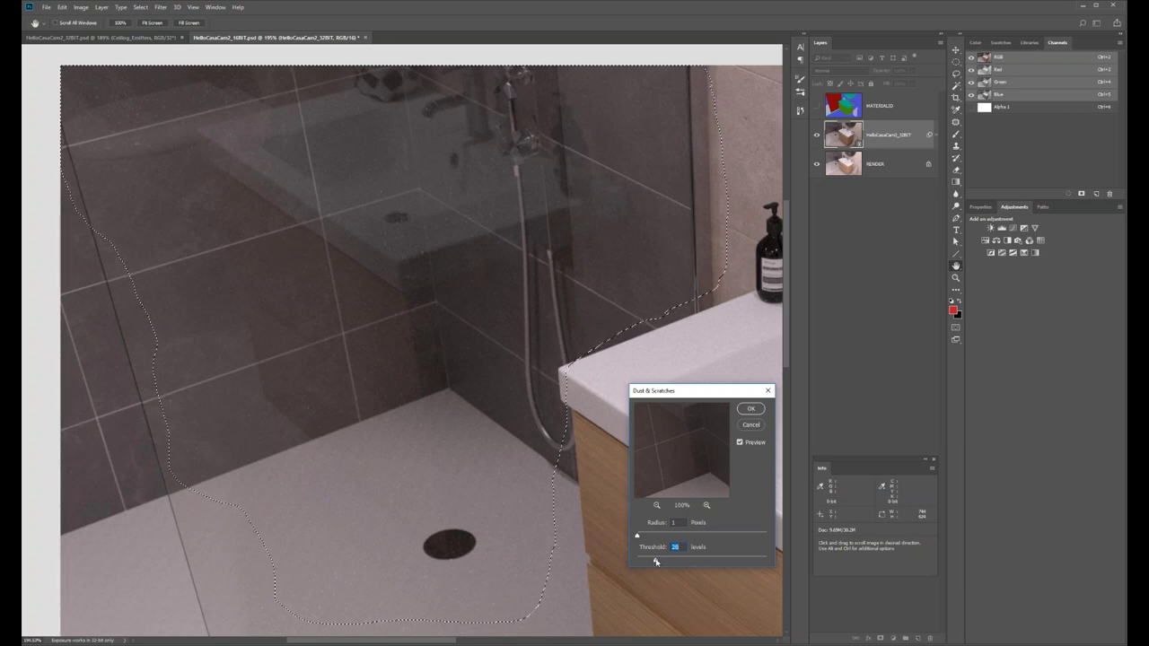
left_click_drag(646, 562, 651, 562)
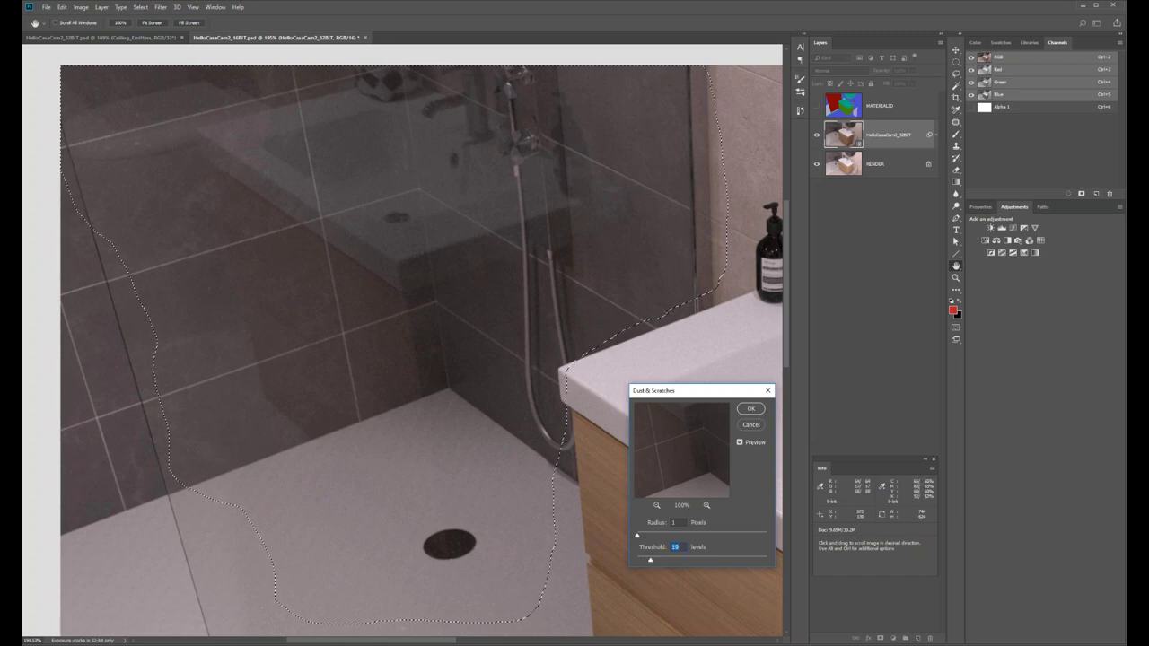
left_click_drag(651, 563, 642, 562)
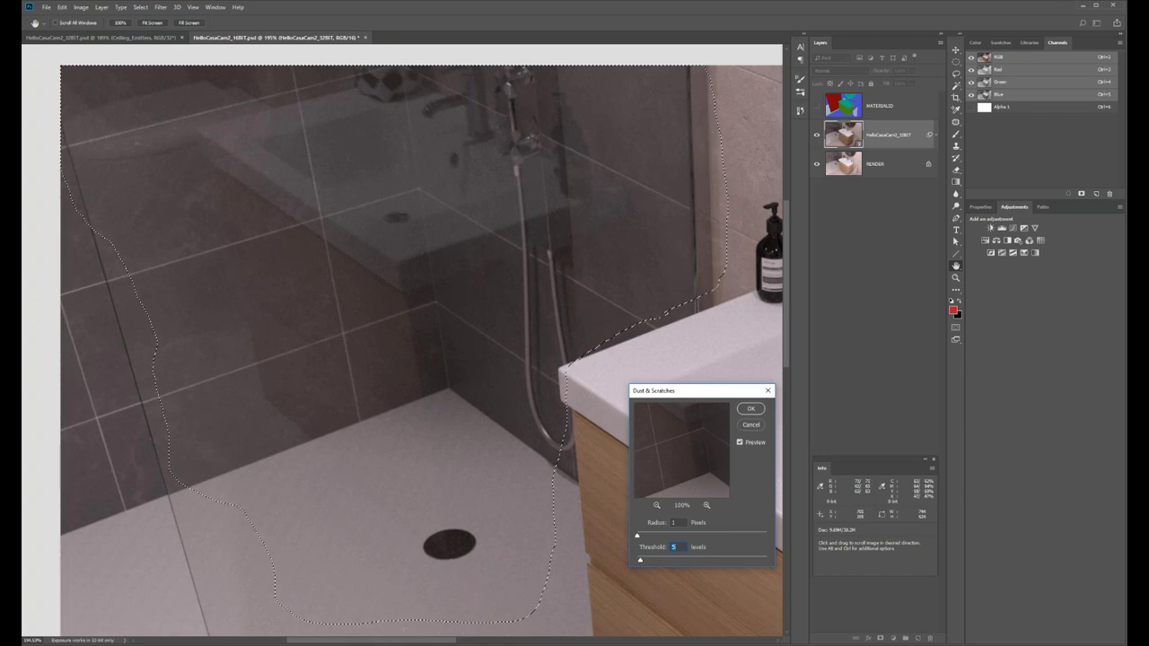
left_click_drag(641, 560, 659, 563)
left_click_drag(654, 563, 655, 563)
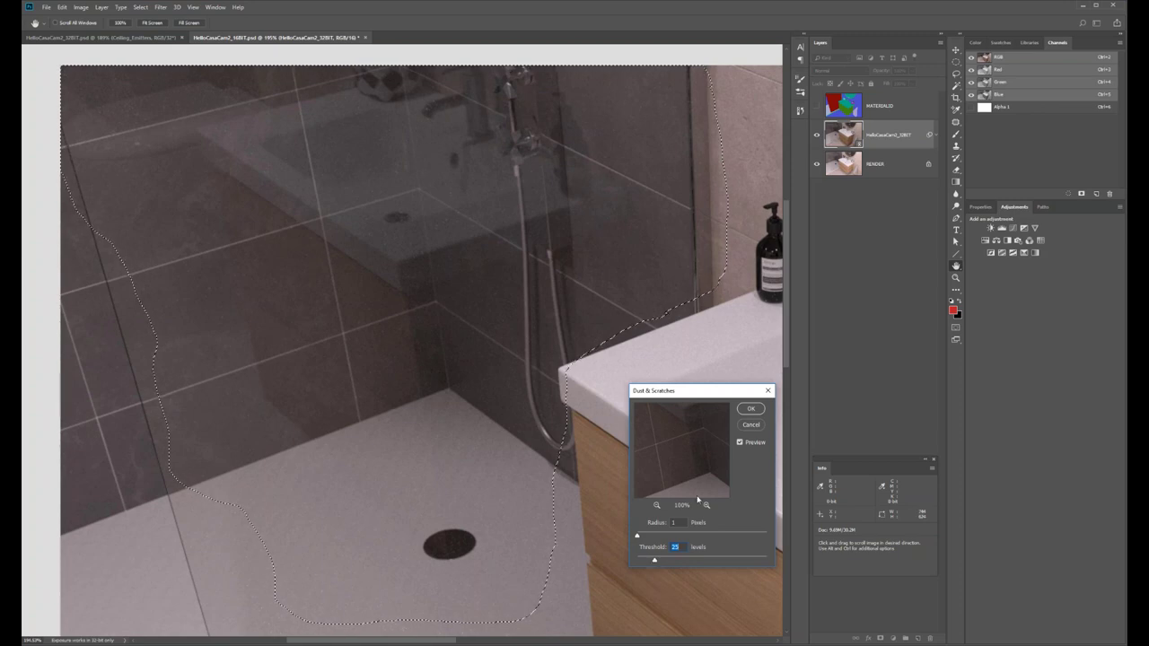
left_click(751, 408)
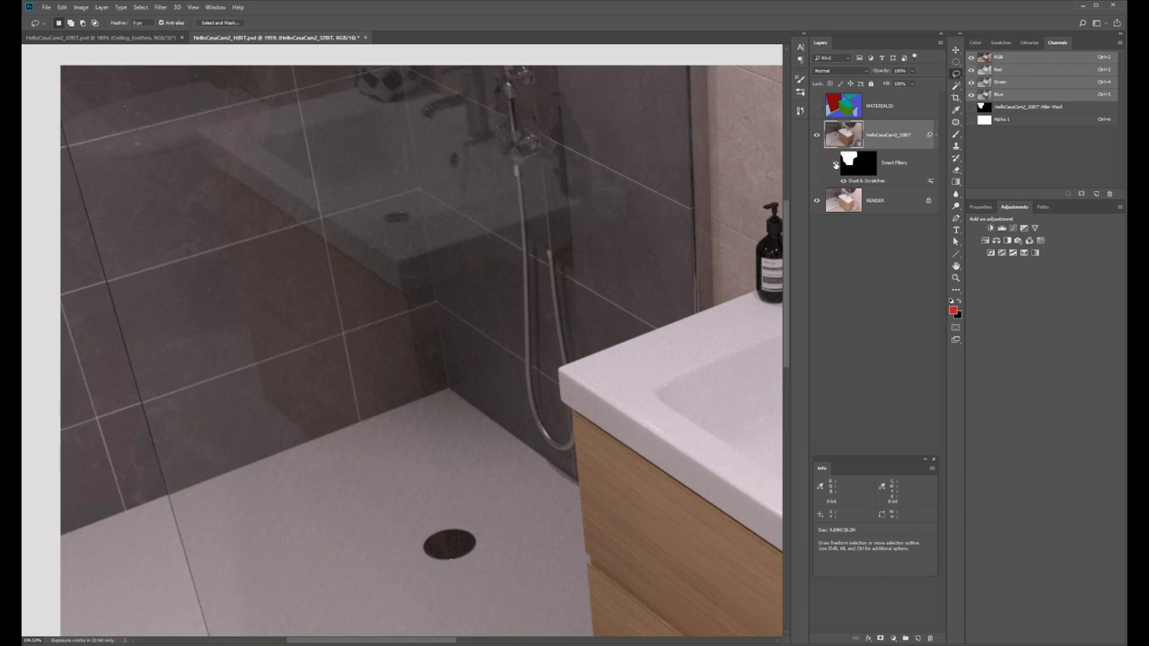
Brush black on the HelloCasaCam2_32BIT filter mask over the shower mixer to exclude its highlights from the Dust & Scratches filter.
left_click(856, 162)
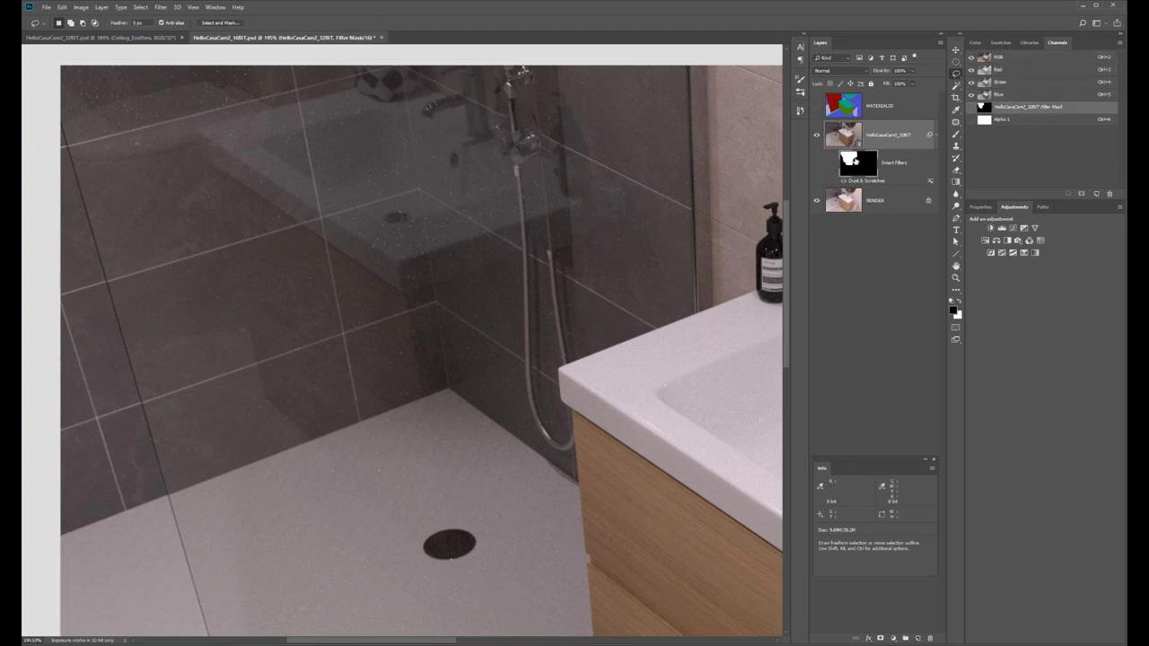
scroll(745, 185, "up", 4)
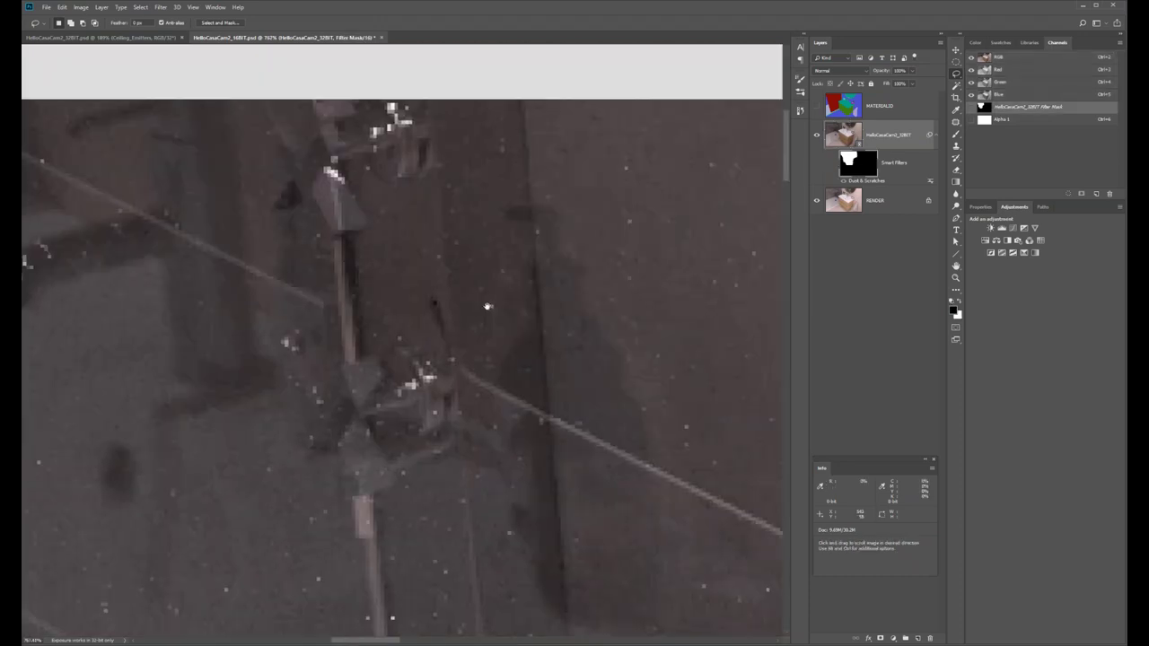
key("b")
left_click_drag(449, 290, 422, 292)
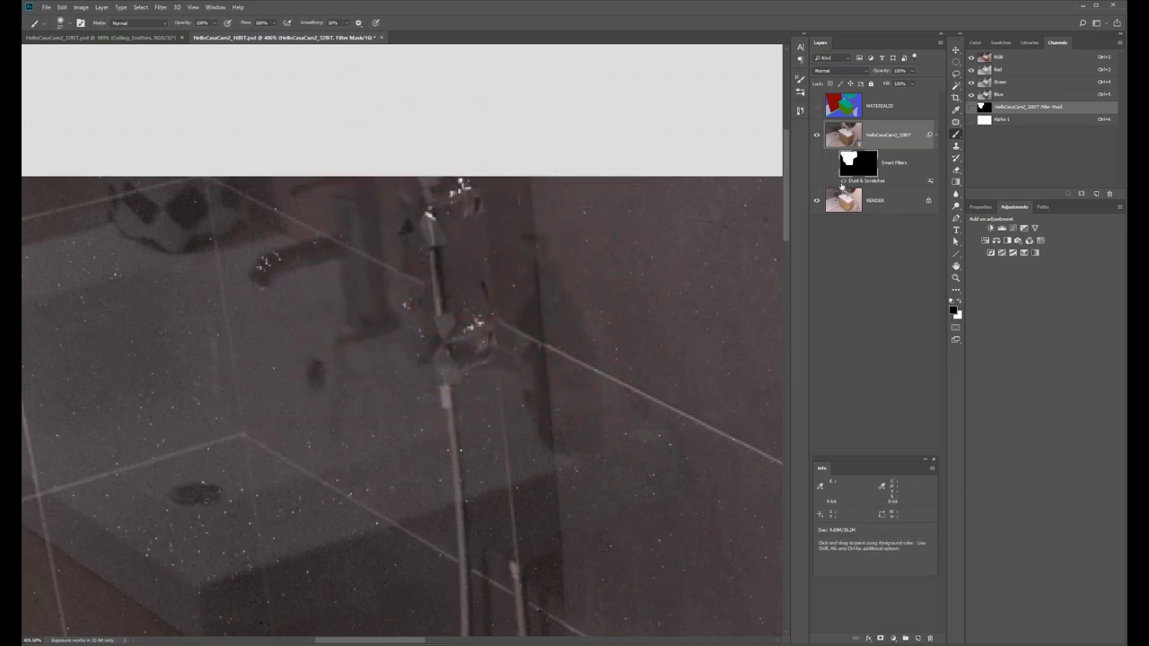
key("ctrl+2")
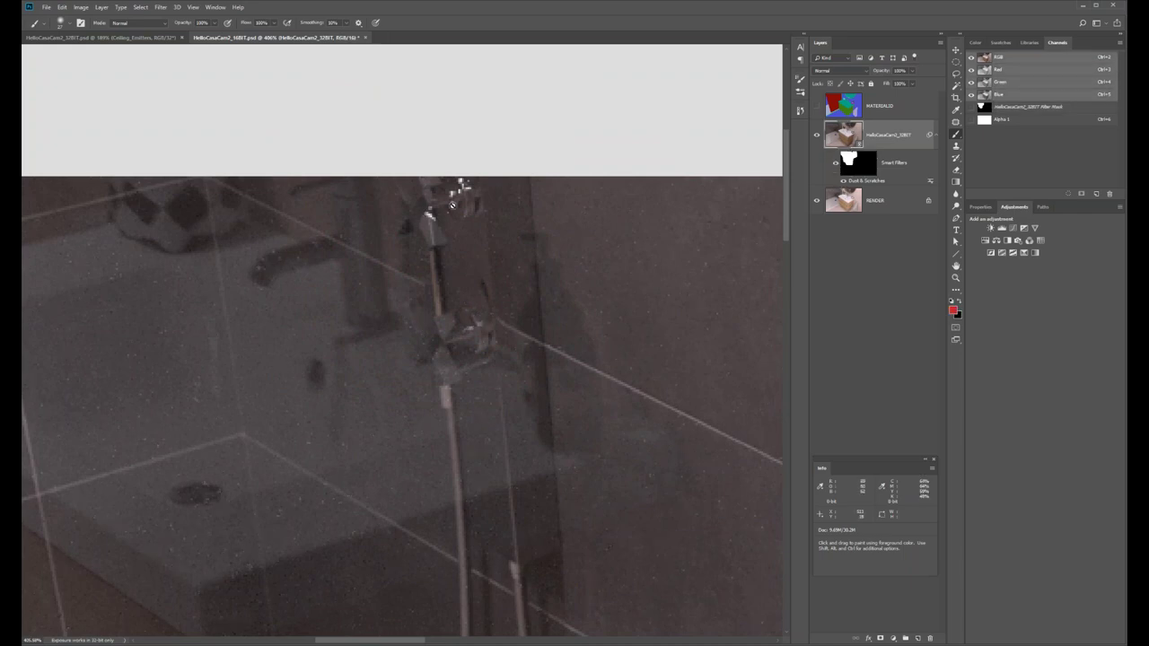
key("ctrl+backslash")
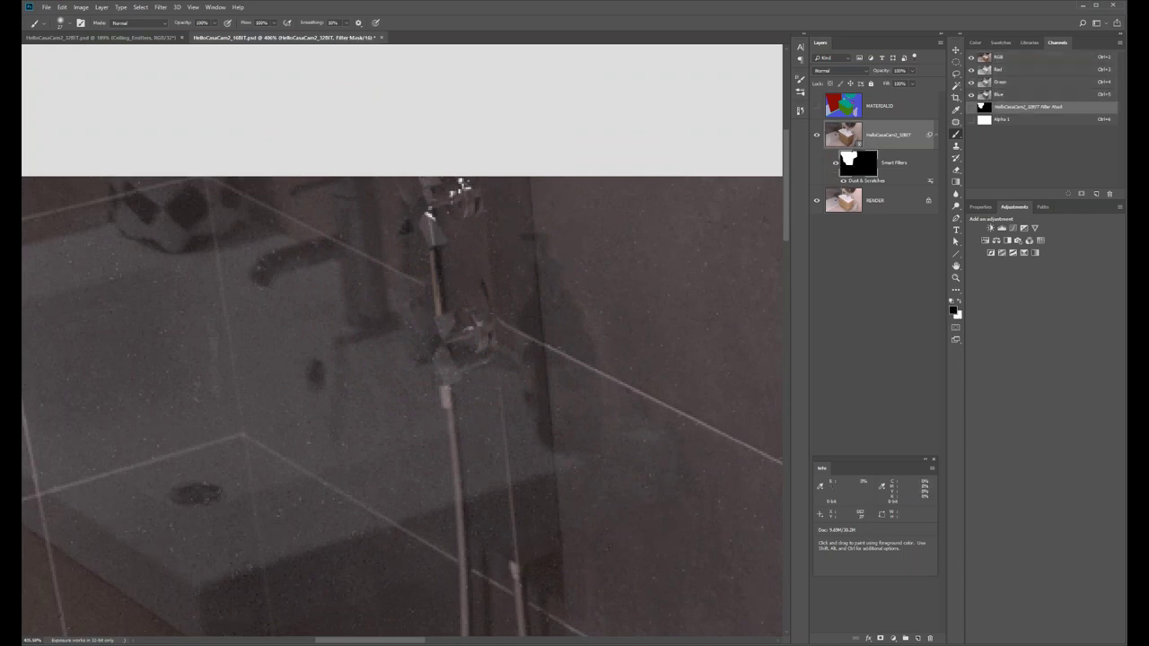
key("ctrl+2")
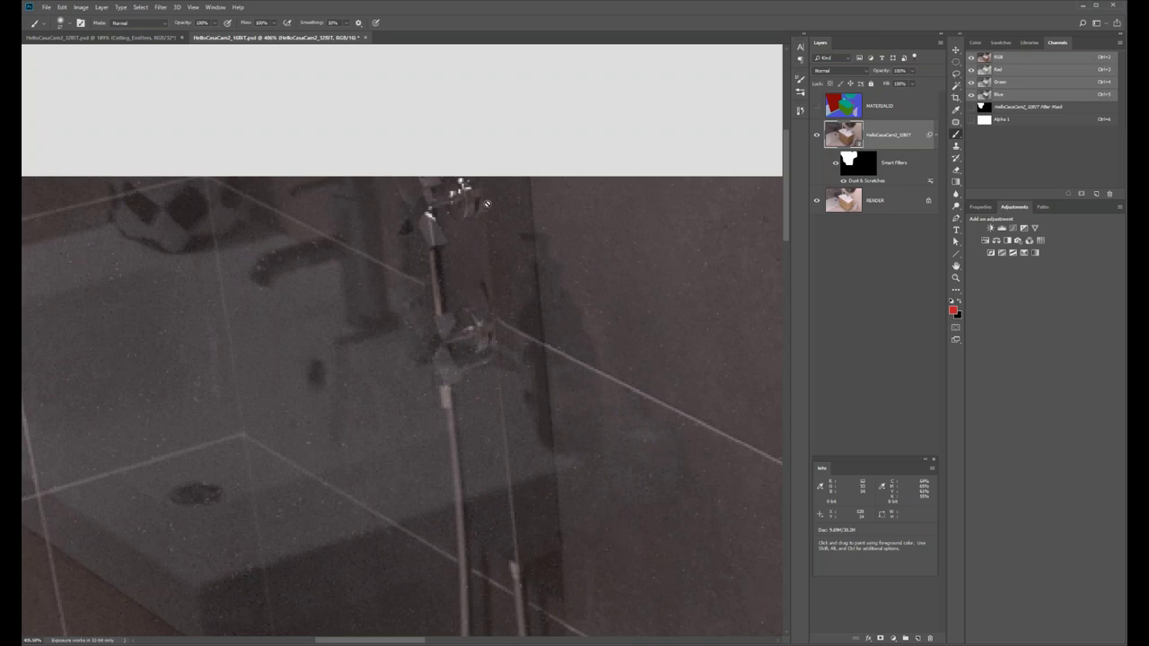
key("ctrl+backslash")
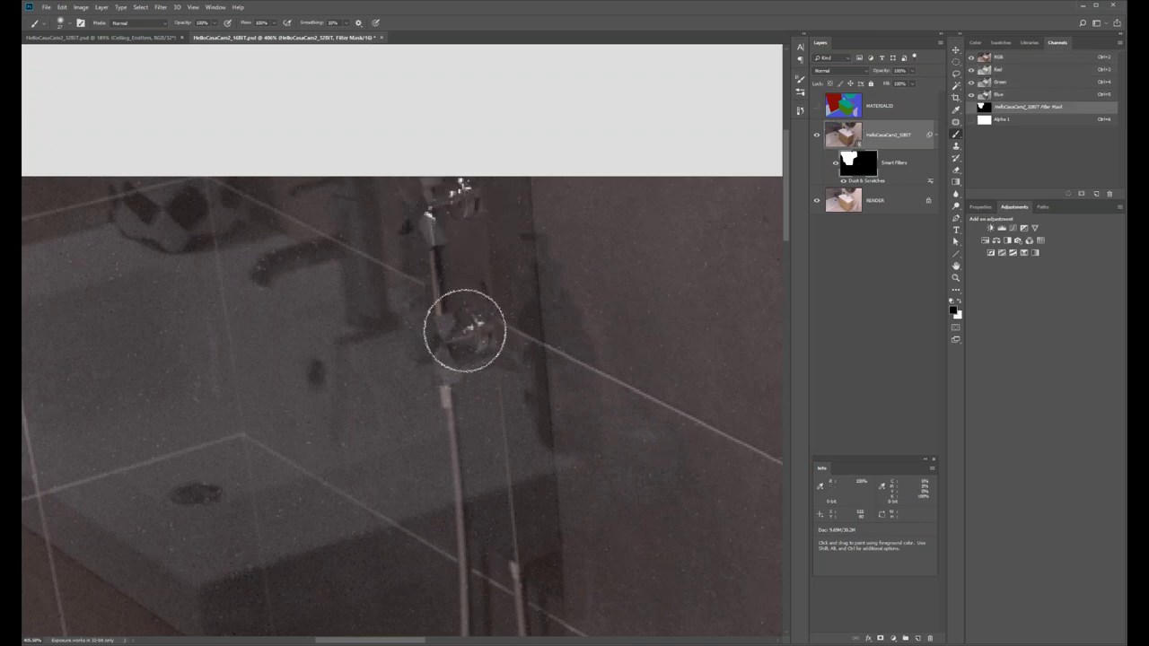
mouse_move(505, 320)
left_mouse_down()
mouse_move(526, 321)
mouse_move(508, 321)
left_mouse_up()
key("x")
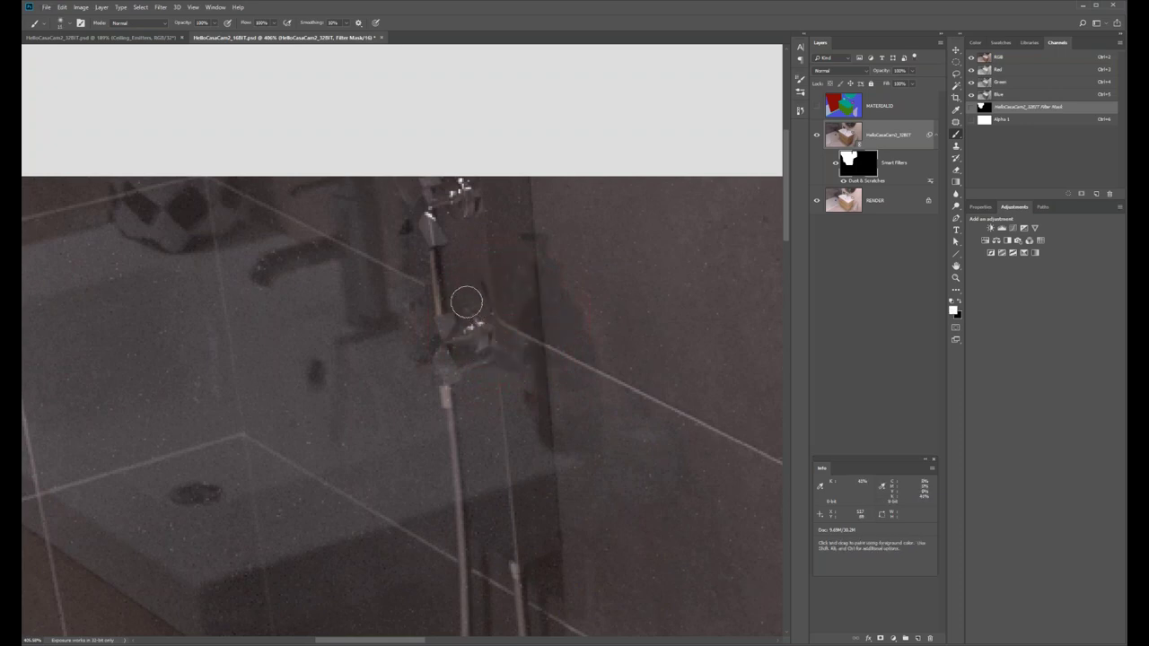
Compare the image with and without the smart filters, then paint the filter out on the mask along the glass panel's edge.
left_click(836, 166)
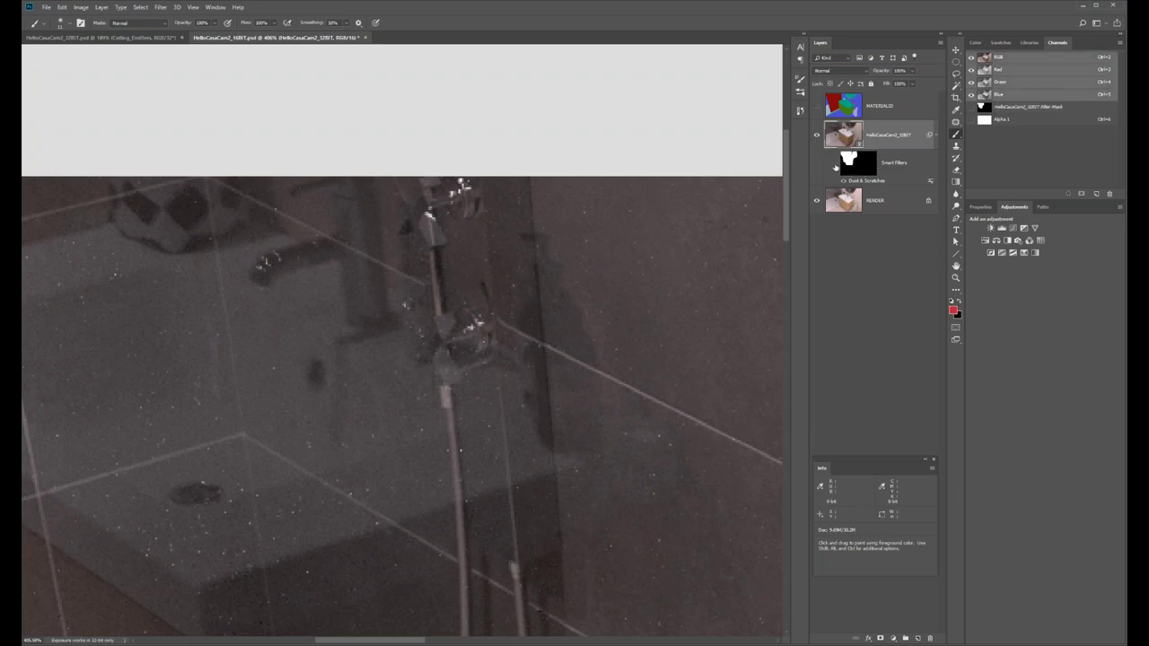
mouse_move(534, 383)
left_mouse_down()
mouse_move(503, 384)
mouse_move(543, 383)
mouse_move(428, 315)
mouse_move(541, 344)
left_mouse_up()
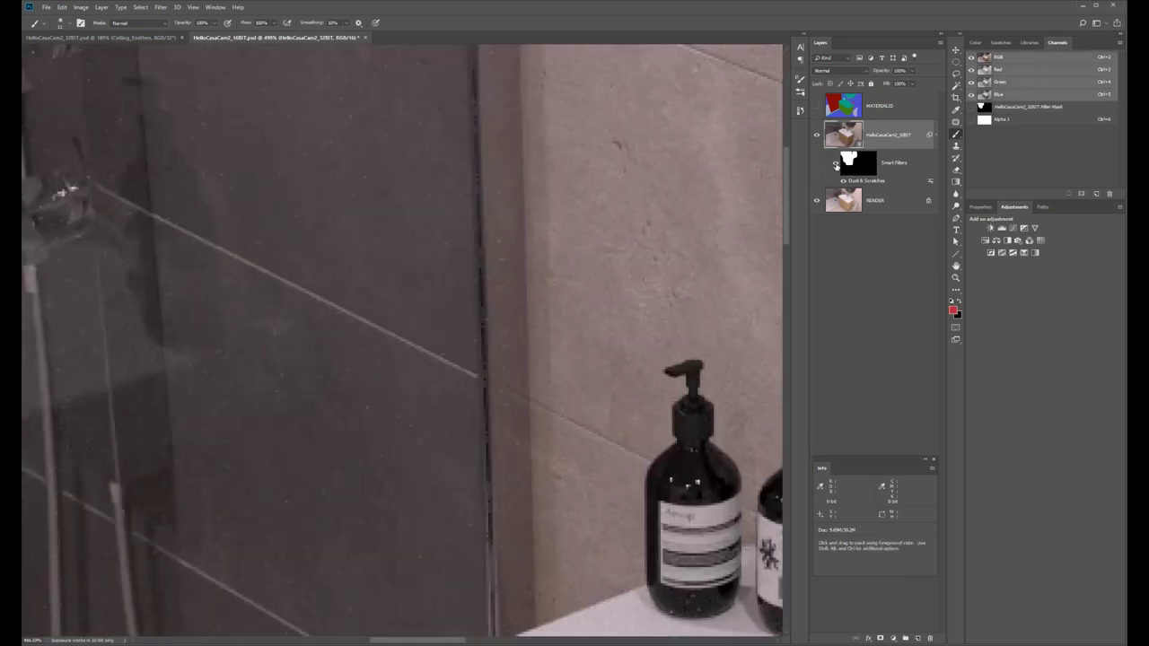
key("space")
left_click_drag(428, 533, 432, 448)
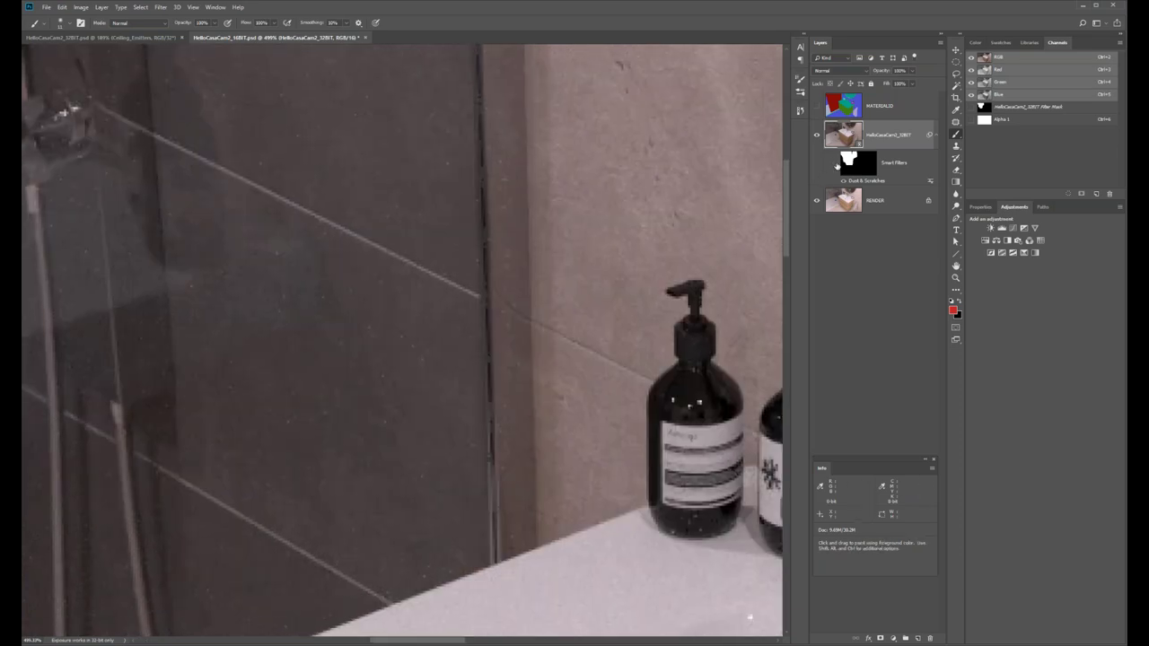
left_click(857, 163)
mouse_move(494, 530)
left_mouse_down()
mouse_move(480, 126)
mouse_move(490, 544)
left_mouse_up()
key("x")
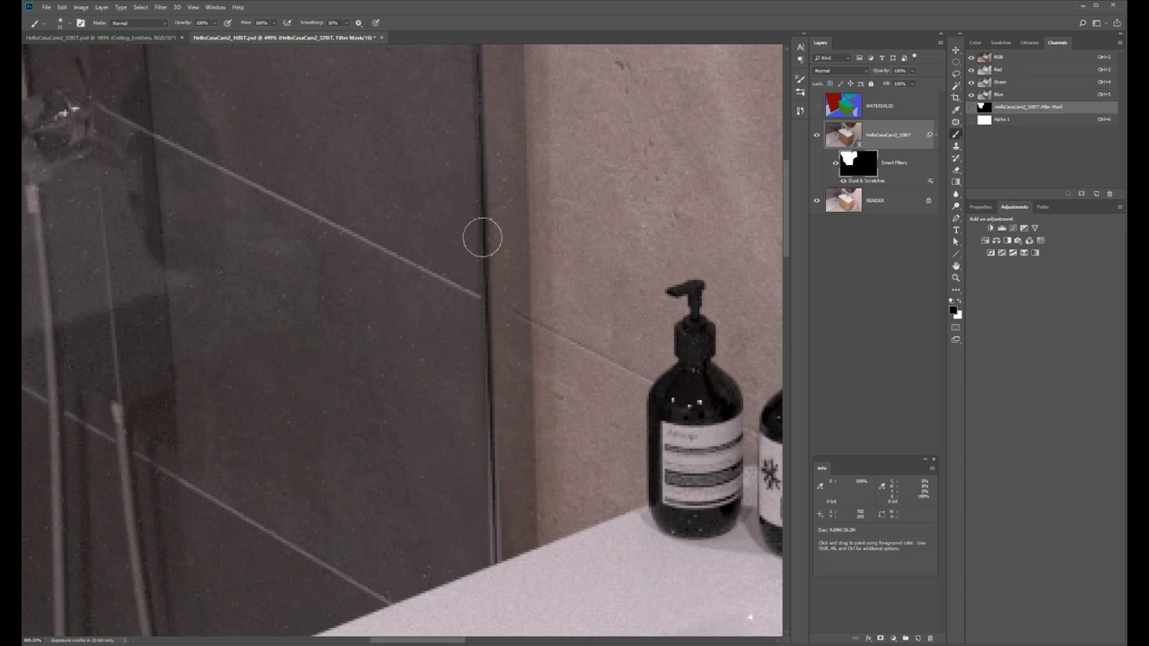
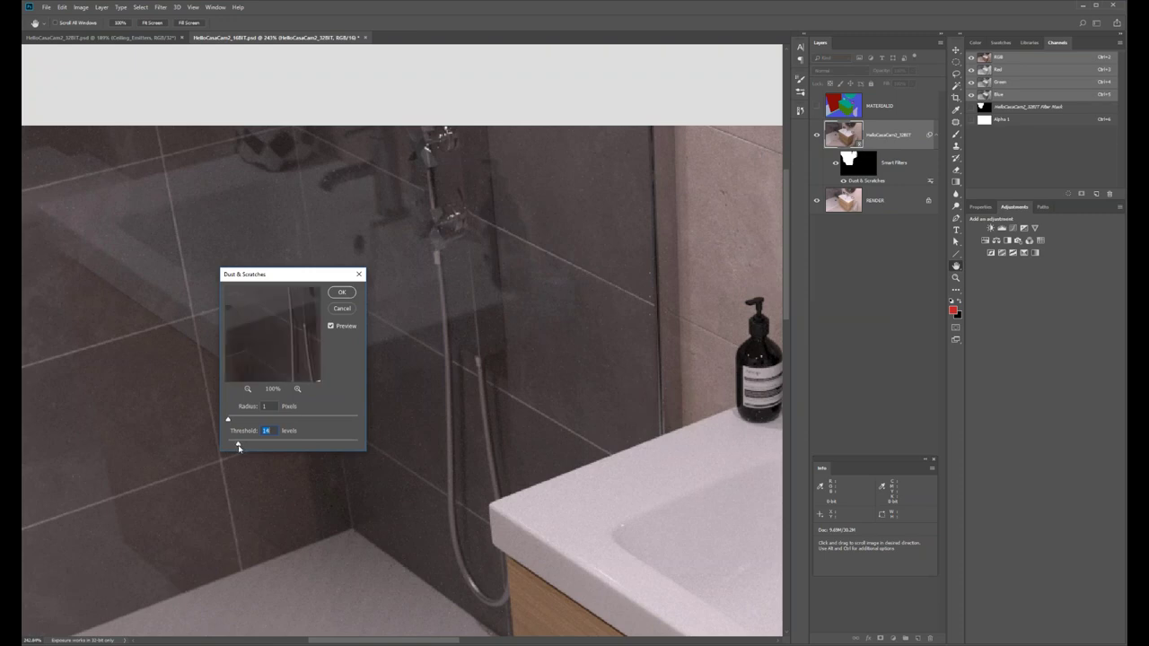
Set the Dust & Scratches threshold to 13 levels and compare the shower area with the smart filters off and on.
left_click_drag(239, 446, 237, 446)
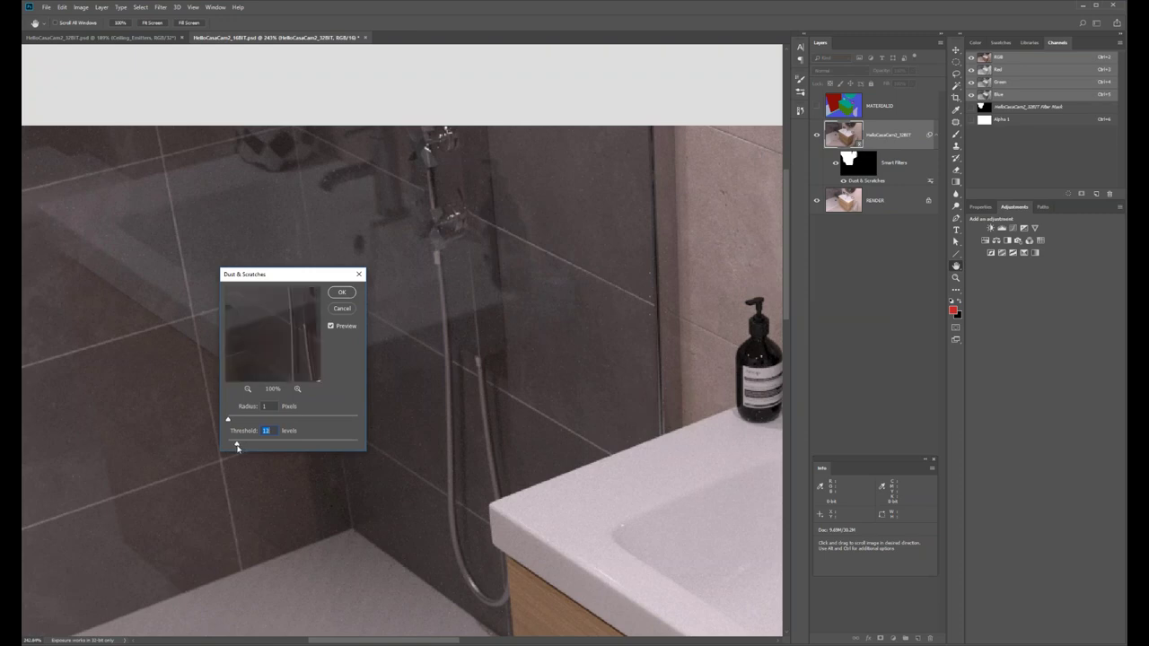
left_click(343, 294)
left_click_drag(402, 359, 606, 300)
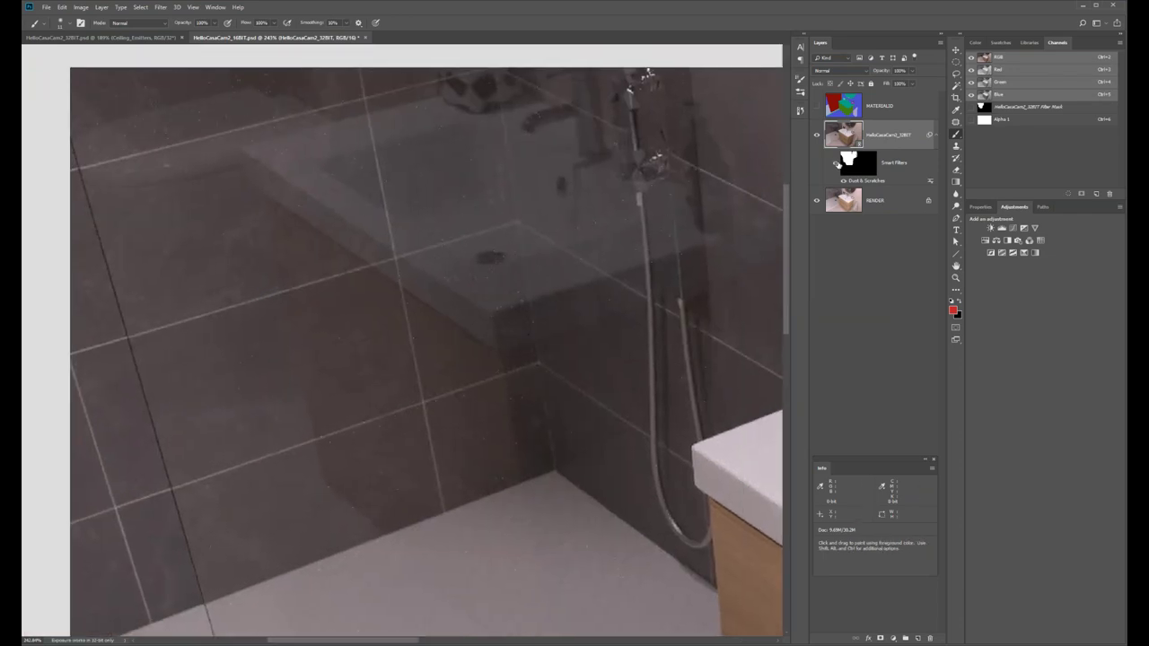
scroll(308, 275, "right", 5)
scroll(308, 275, "up", 2)
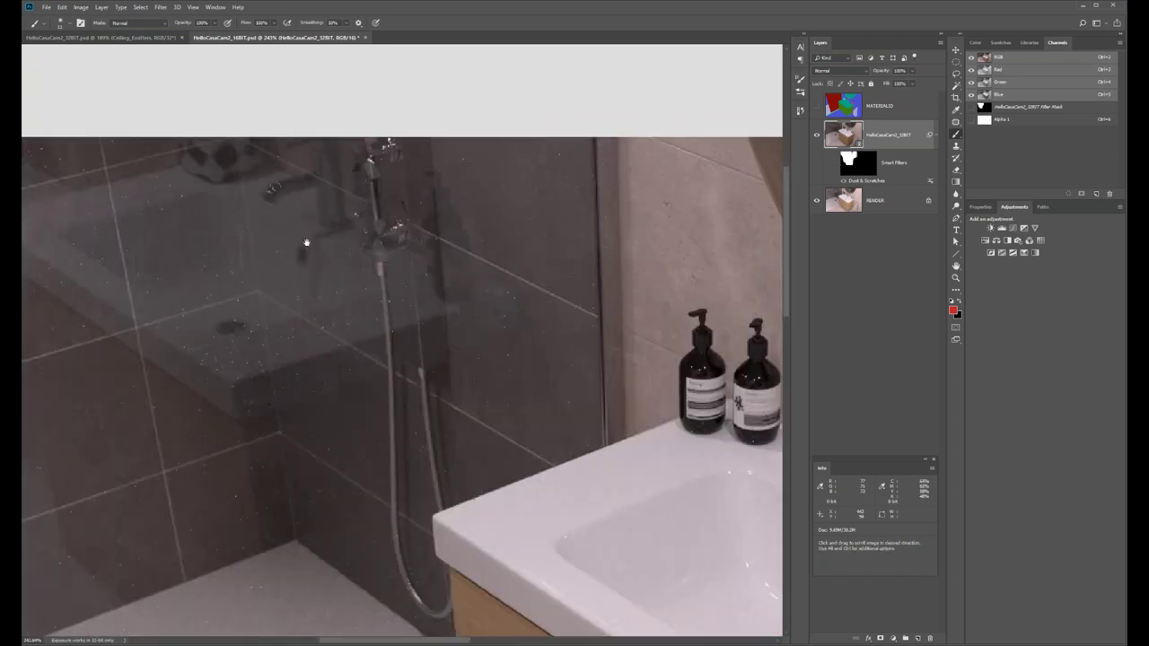
left_click(837, 167)
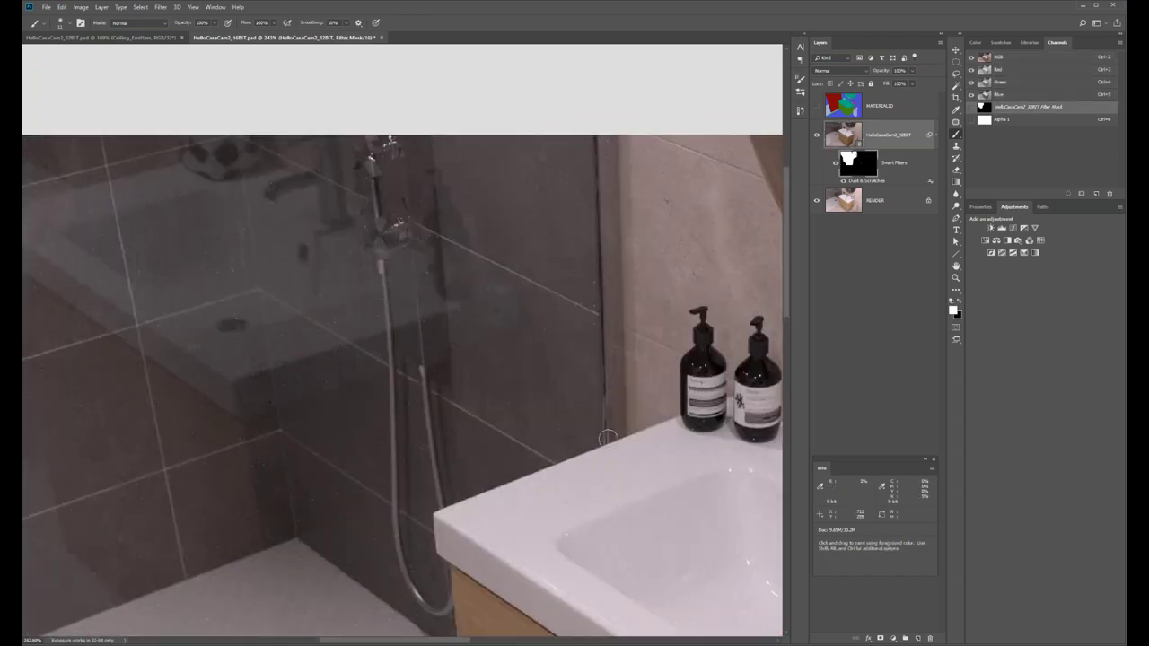
Paint black on the filter mask along the full vertical edge of the shower glass beside the bottles and save the 16-bit file.
key("x")
left_click_drag(608, 439, 595, 154)
key("x")
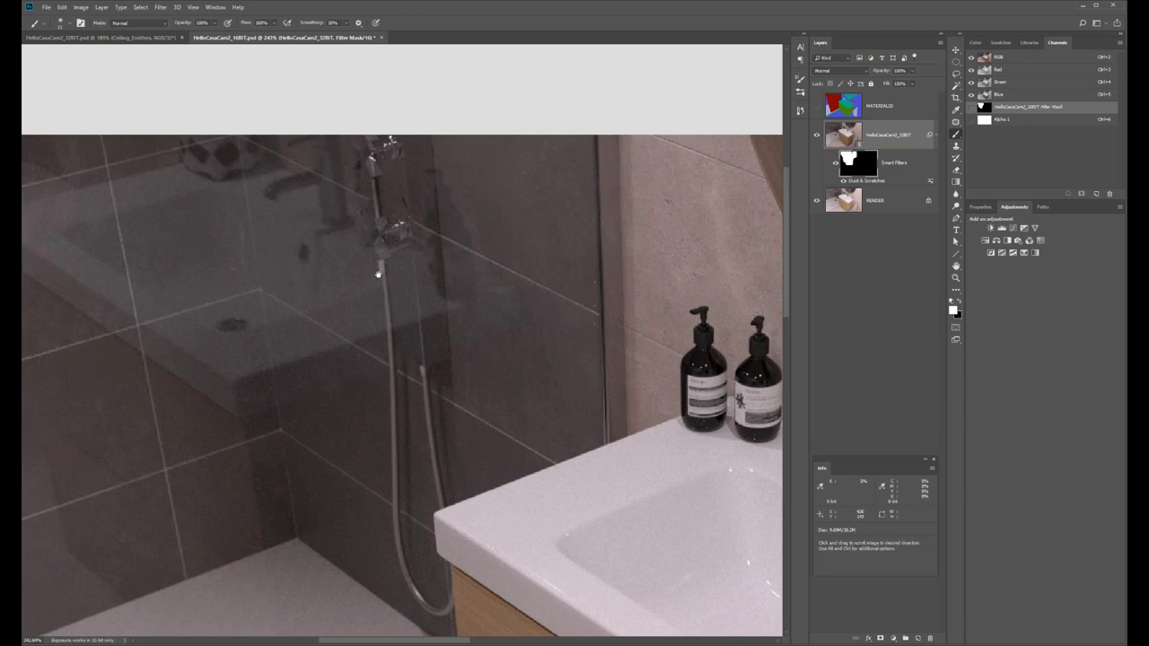
left_click_drag(305, 350, 498, 264)
scroll(485, 265, "down", 3)
scroll(431, 264, "down", 2)
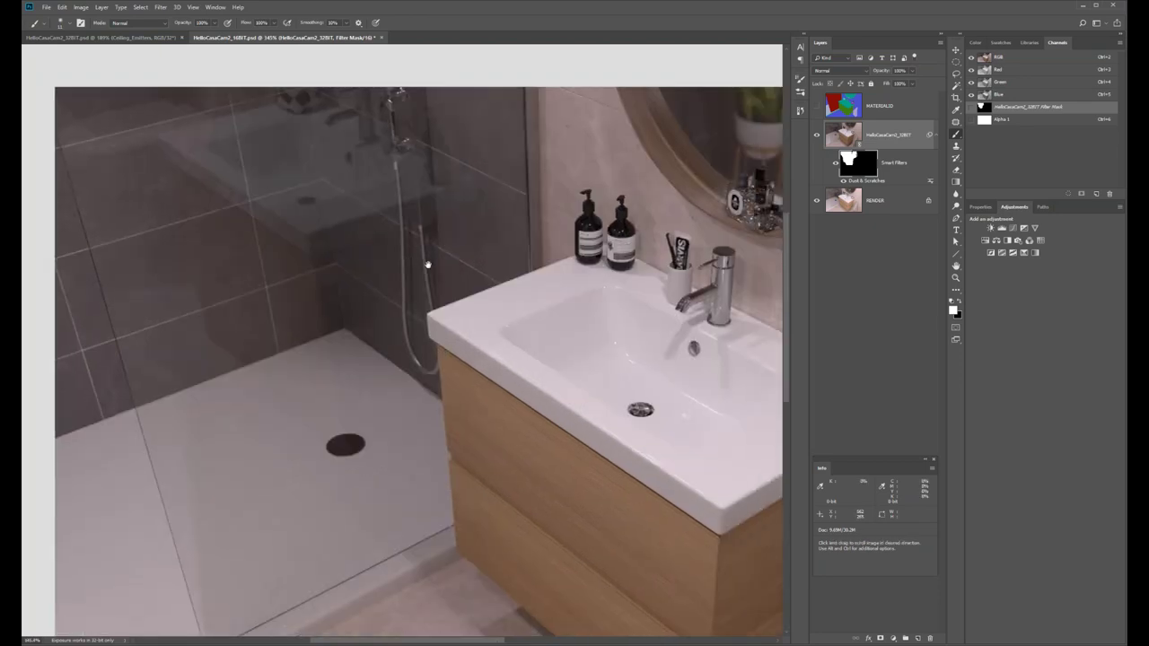
left_click_drag(262, 255, 186, 177)
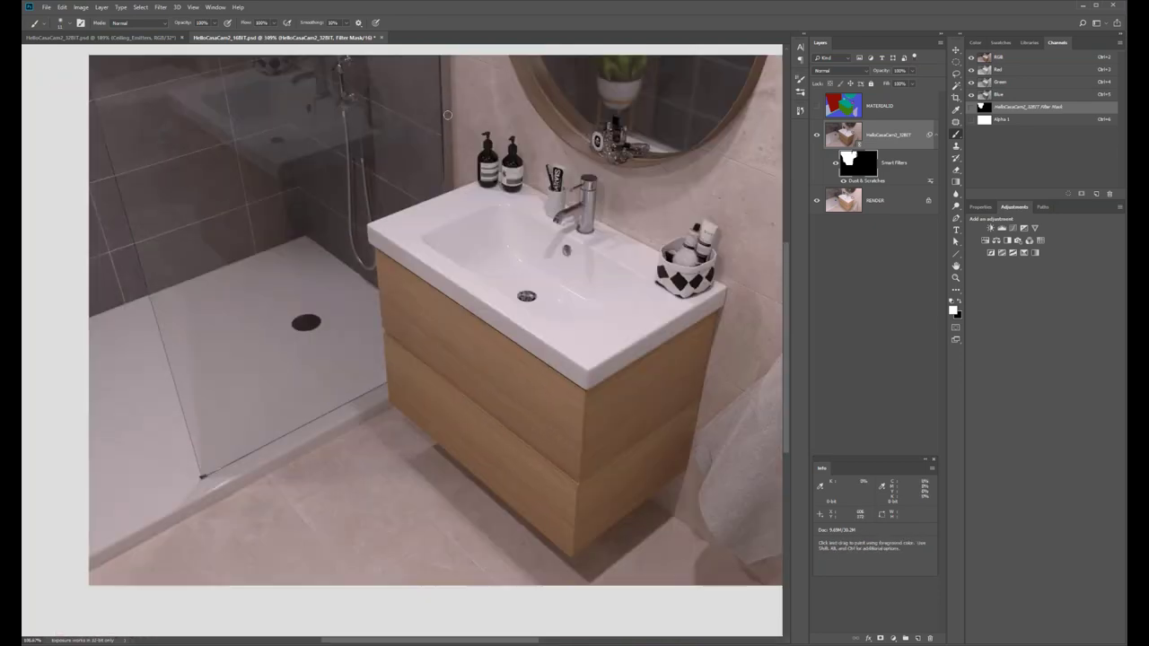
left_click_drag(466, 164, 450, 193)
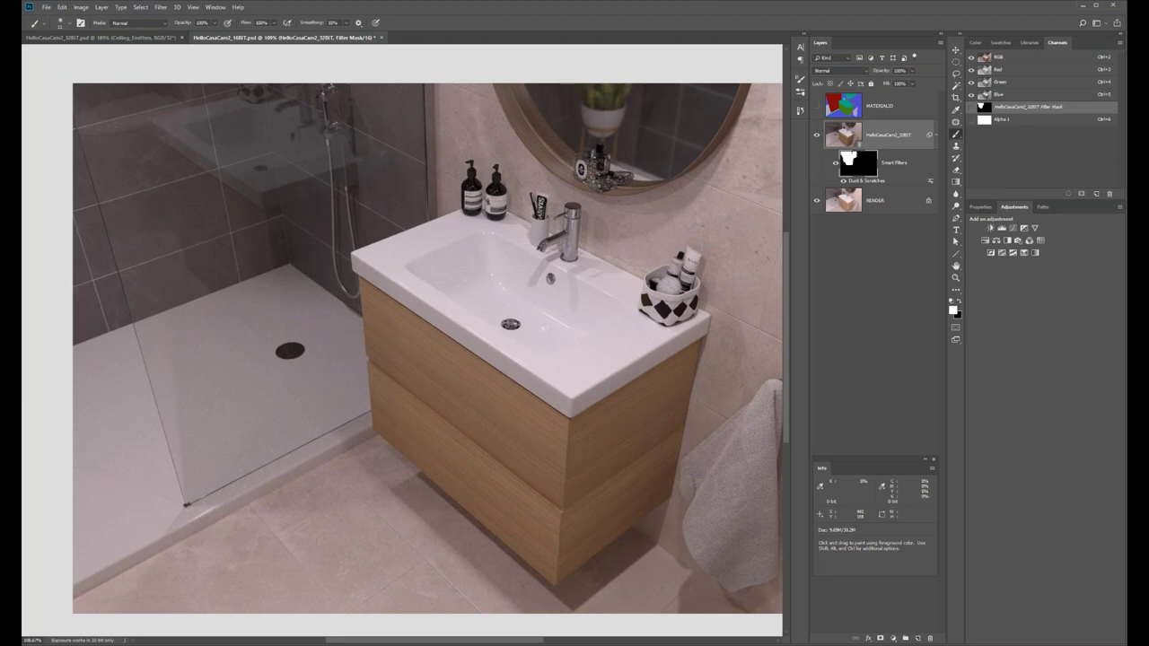
left_click_drag(417, 162, 401, 172)
key("ctrl+s")
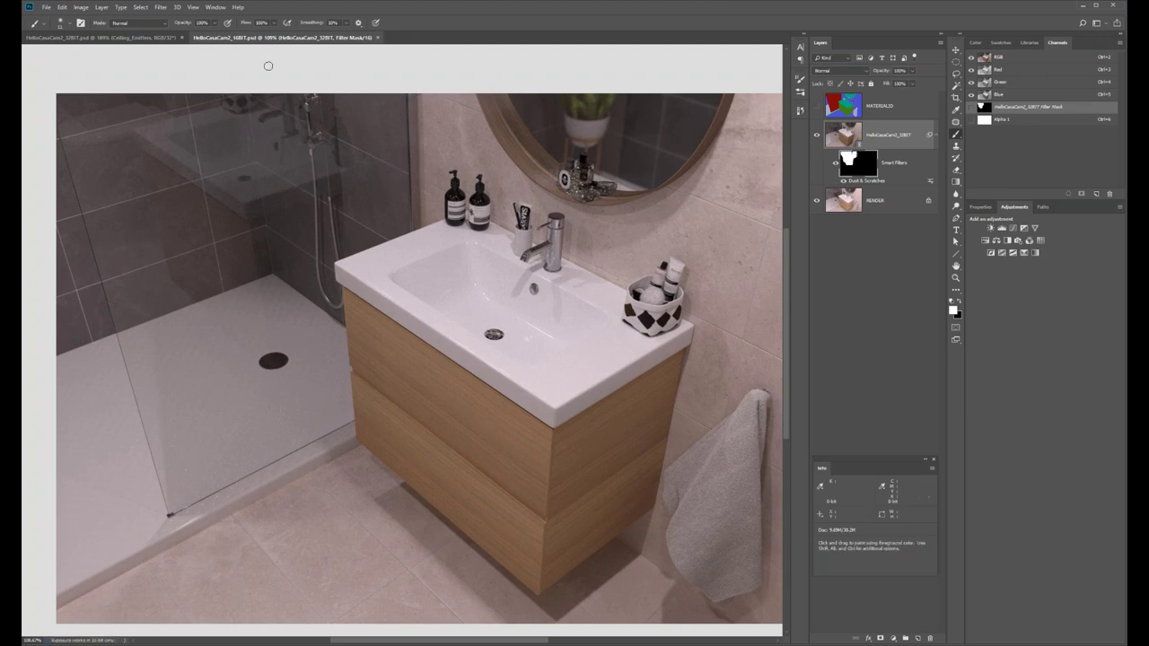
Switch to HelloCasaCam2_32BIT.psd, restore the visibility of the layers hidden around Ceiling_Emitters and save the file.
left_click(101, 37)
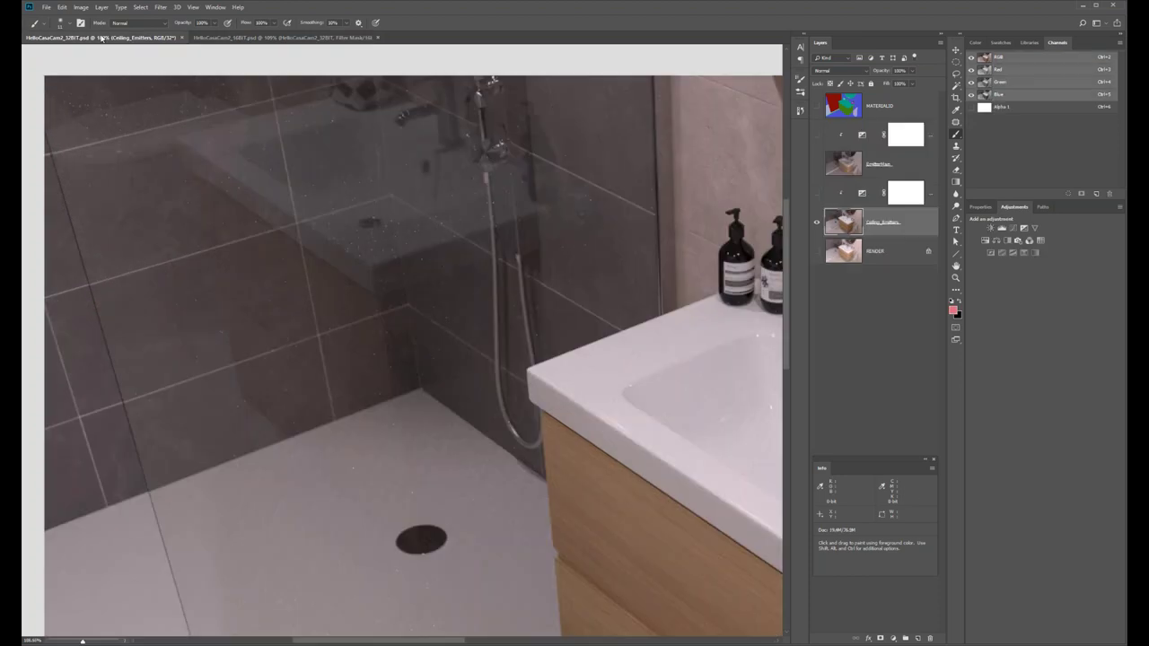
left_click(817, 224, "alt")
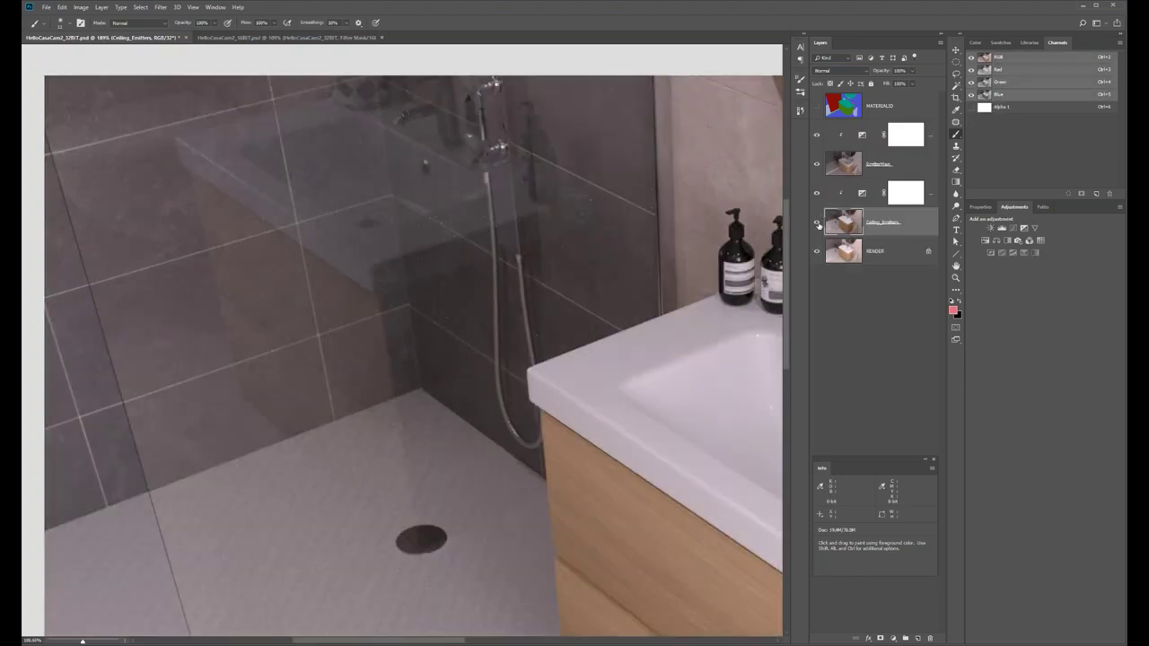
scroll(483, 310, "right", 3)
key("ctrl+s")
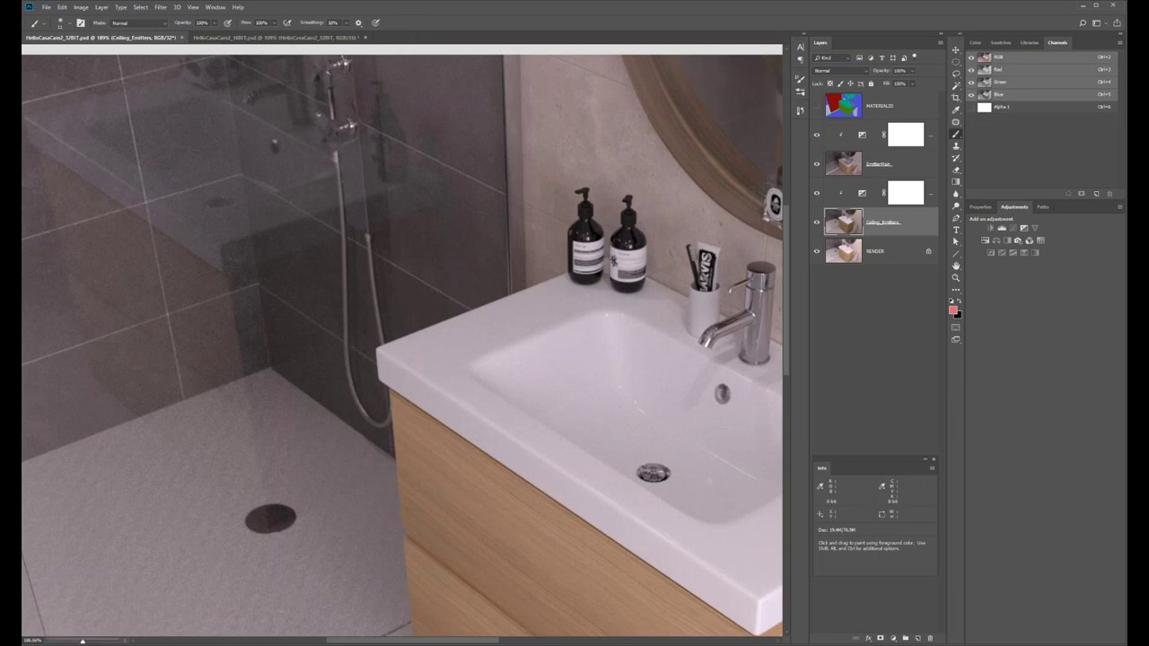
Return to HelloCasaCam2_16BIT.psd and examine the noise around the shower mixer with the smart filters off and on.
left_click(231, 38)
scroll(353, 207, "up", 2)
left_click_drag(352, 206, 488, 259)
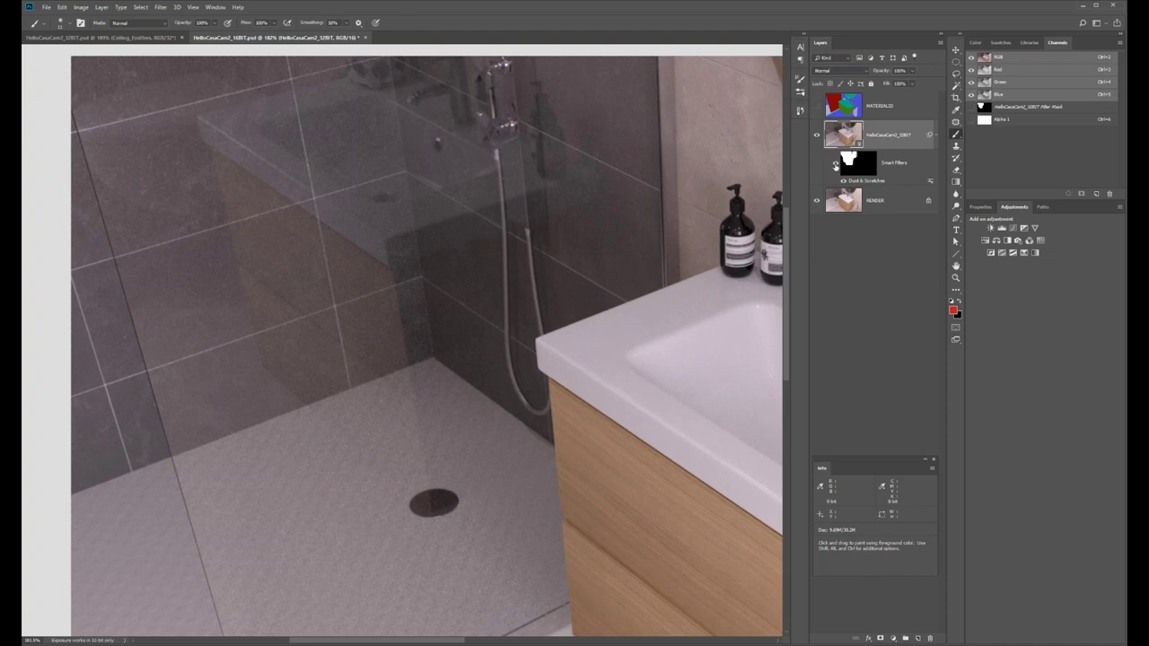
scroll(499, 63, "up", 5)
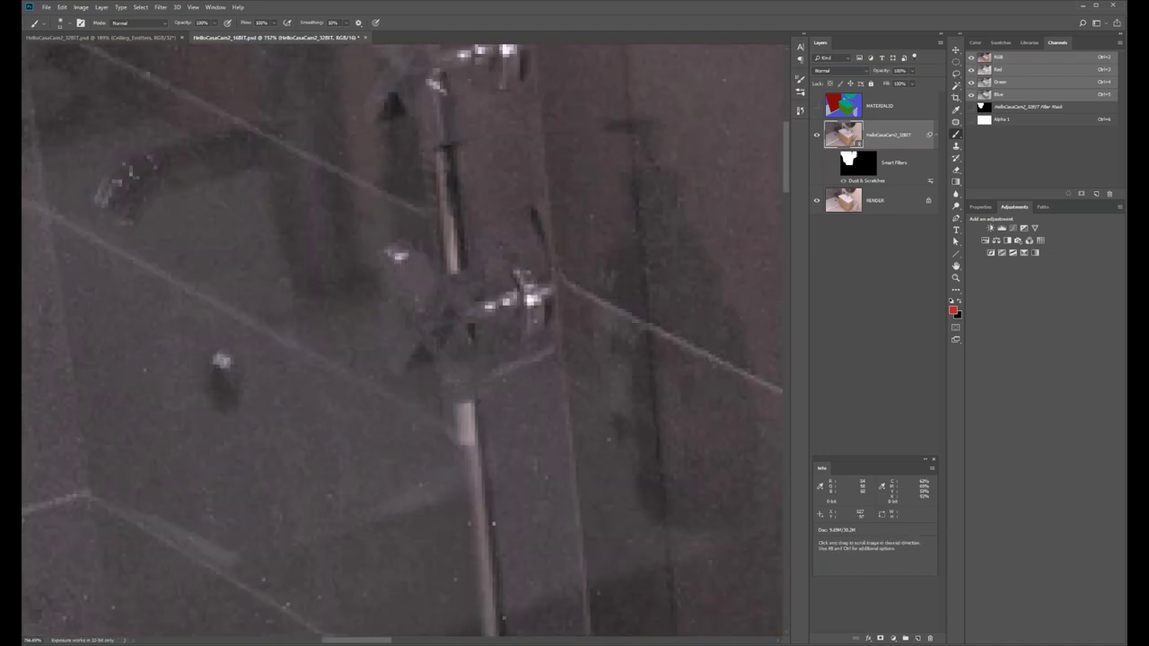
left_click_drag(529, 212, 532, 237)
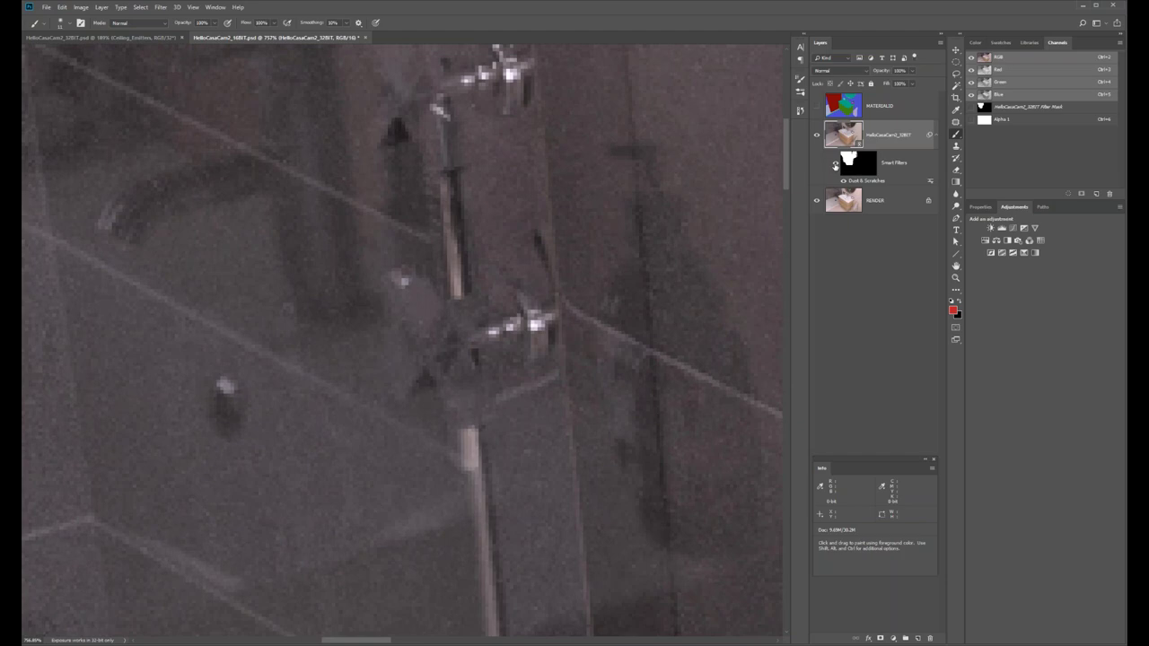
scroll(457, 299, "down", 3)
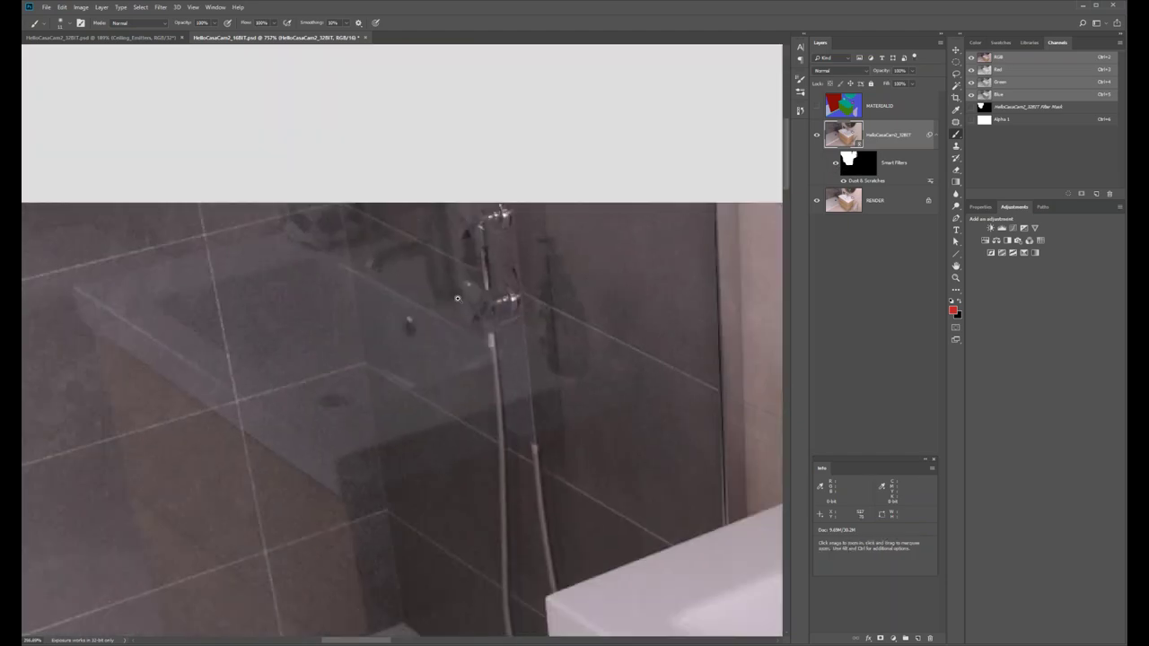
Duplicate the HelloCasaCam2_32BIT layer and remove the filter mask and the Dust & Scratches smart filter from the copy.
scroll(457, 298, "down", 4)
scroll(476, 287, "down", 3)
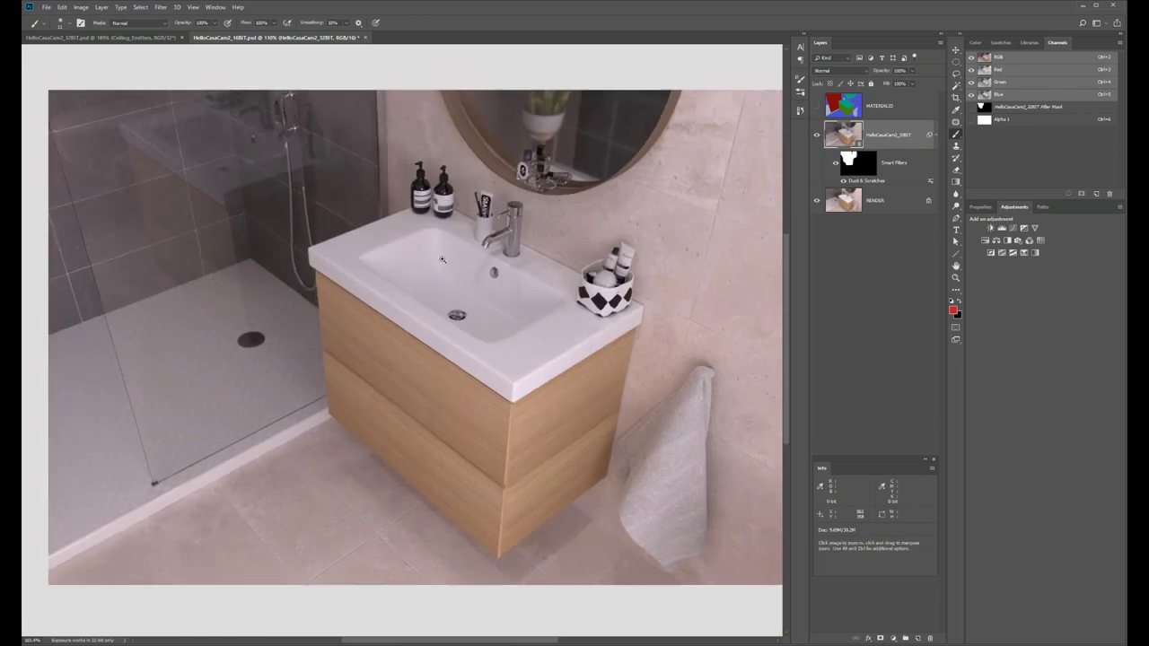
scroll(442, 260, "down", 2)
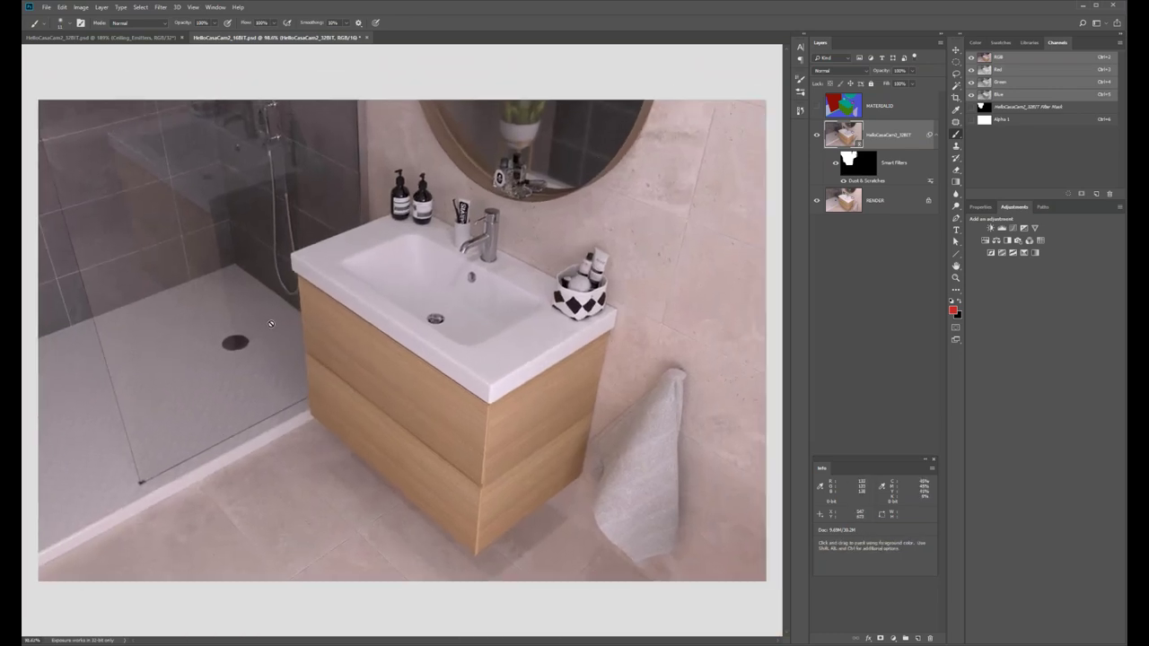
scroll(218, 364, "up", 4)
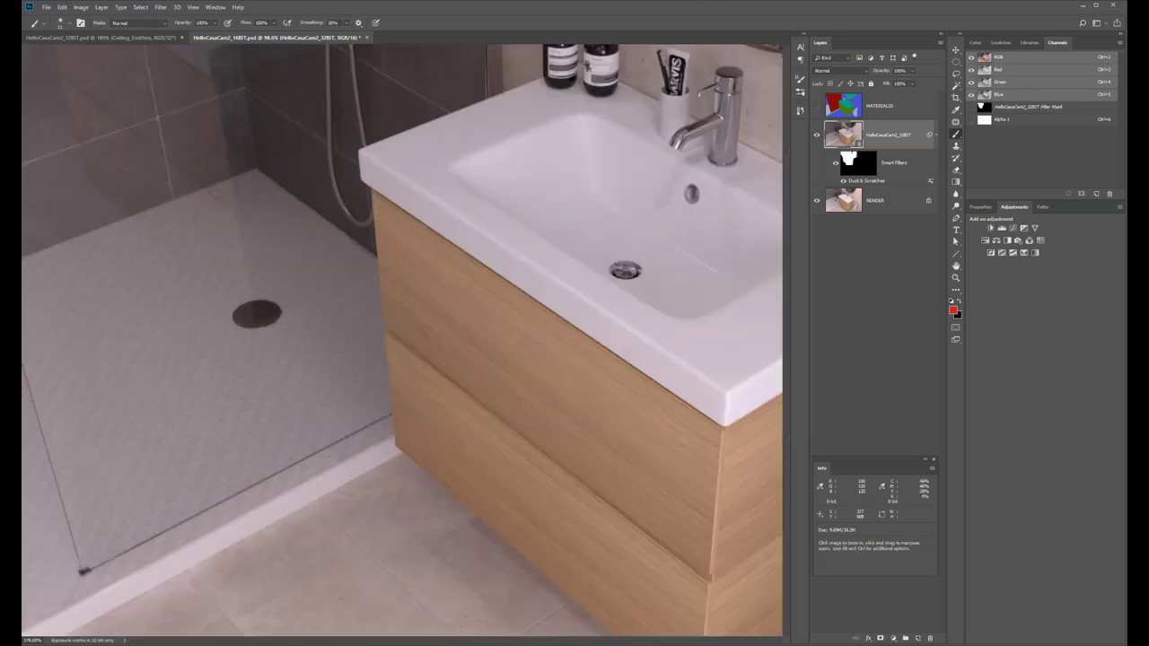
key("ctrl+0")
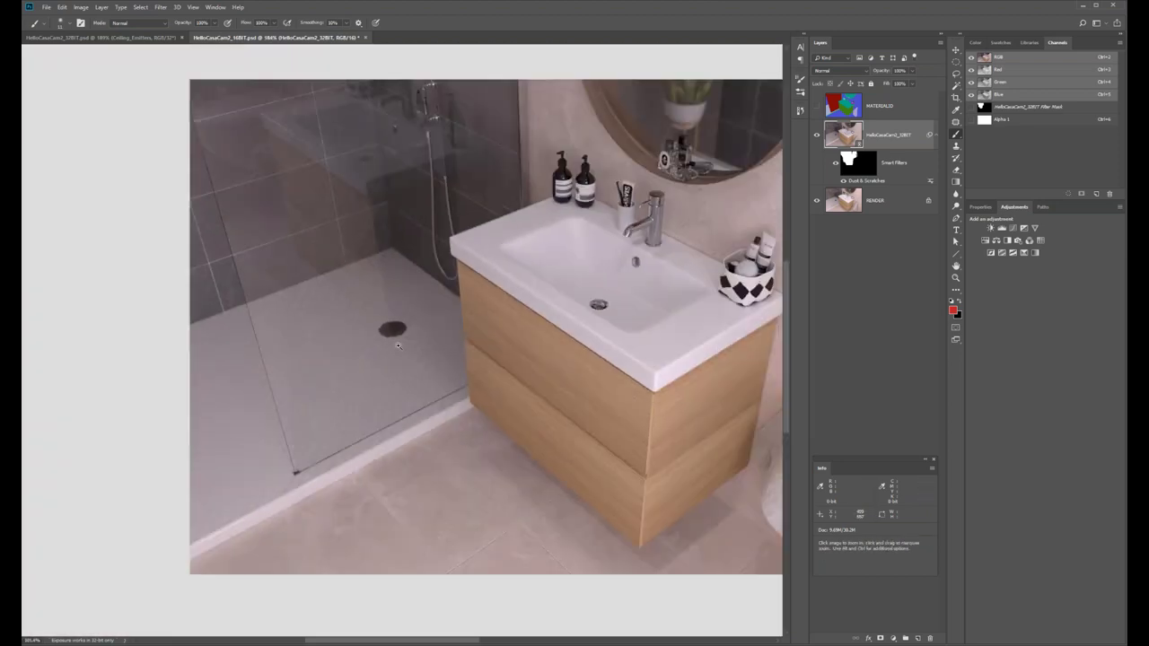
left_click_drag(844, 133, 918, 639)
left_click(855, 165)
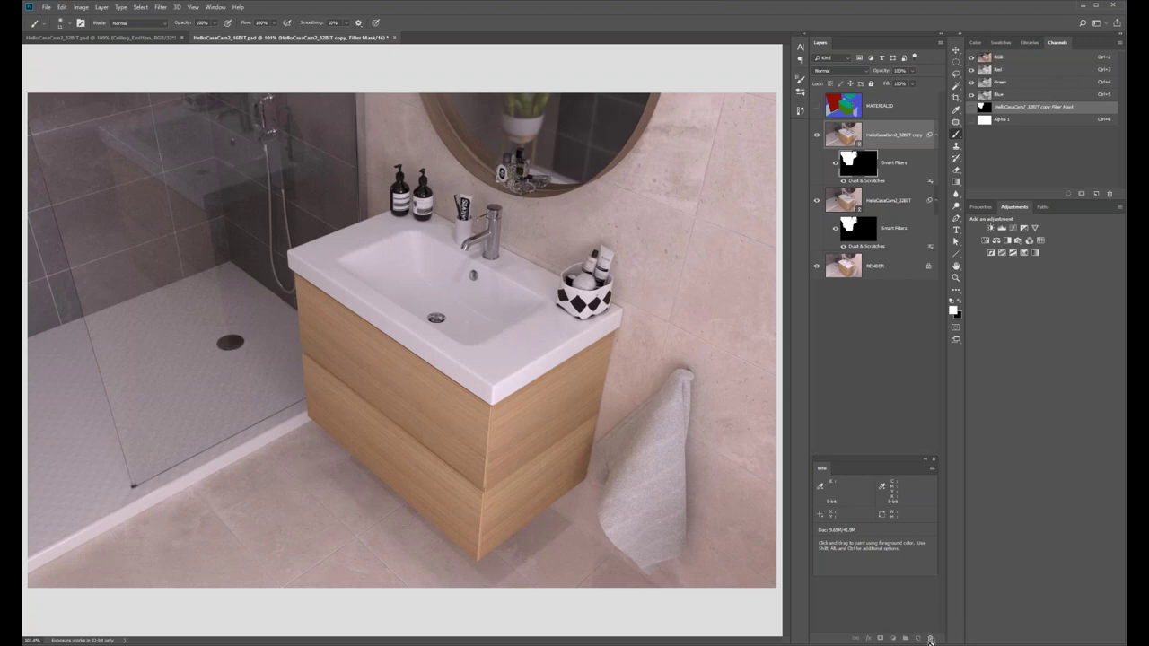
left_click_drag(861, 162, 931, 638)
left_click_drag(875, 161, 931, 640)
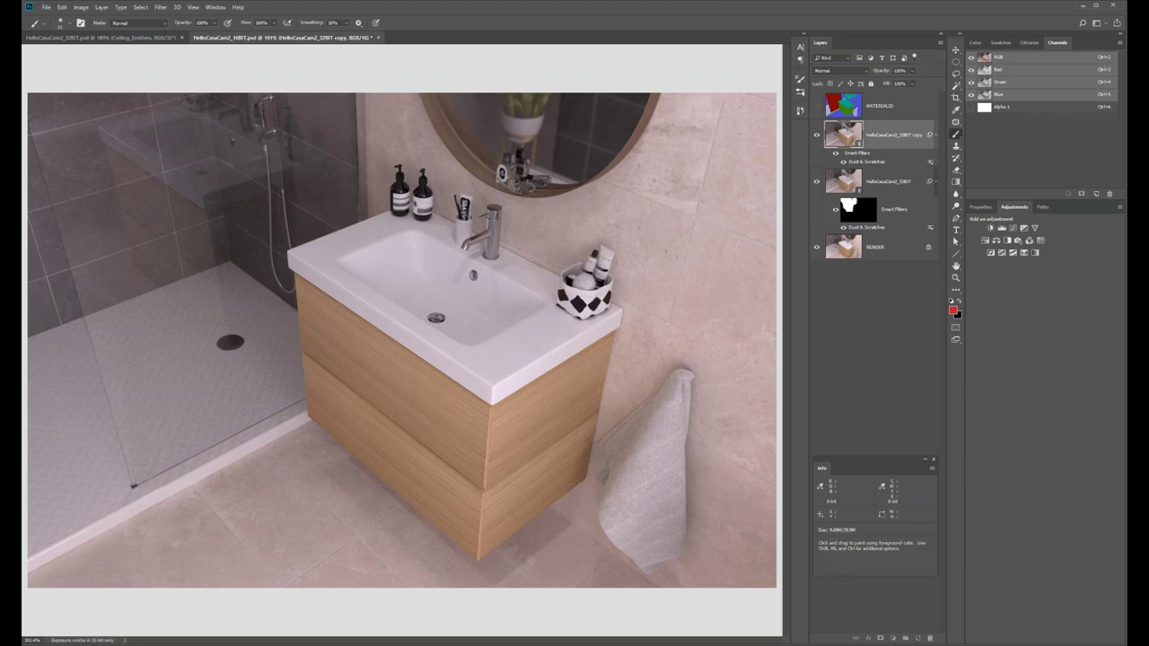
left_click_drag(861, 156, 932, 638)
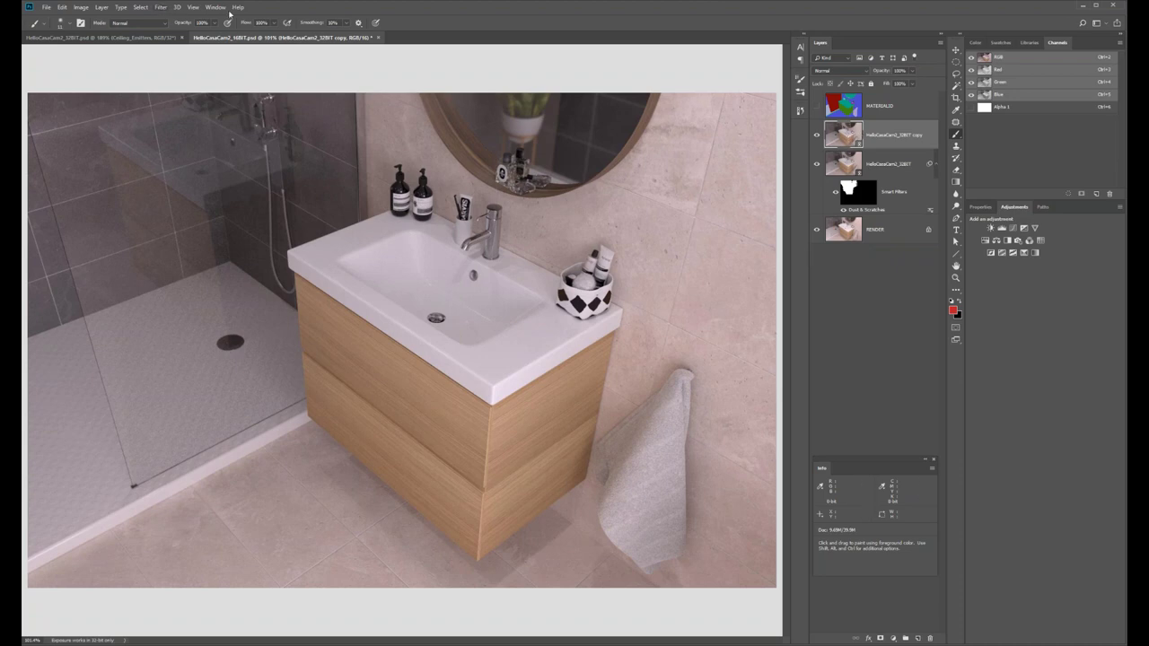
Select the red shower-glass area of the MATERIALID layer with the Magic Wand, hide that layer and activate the HelloCasaCam2_32BIT copy.
key("l")
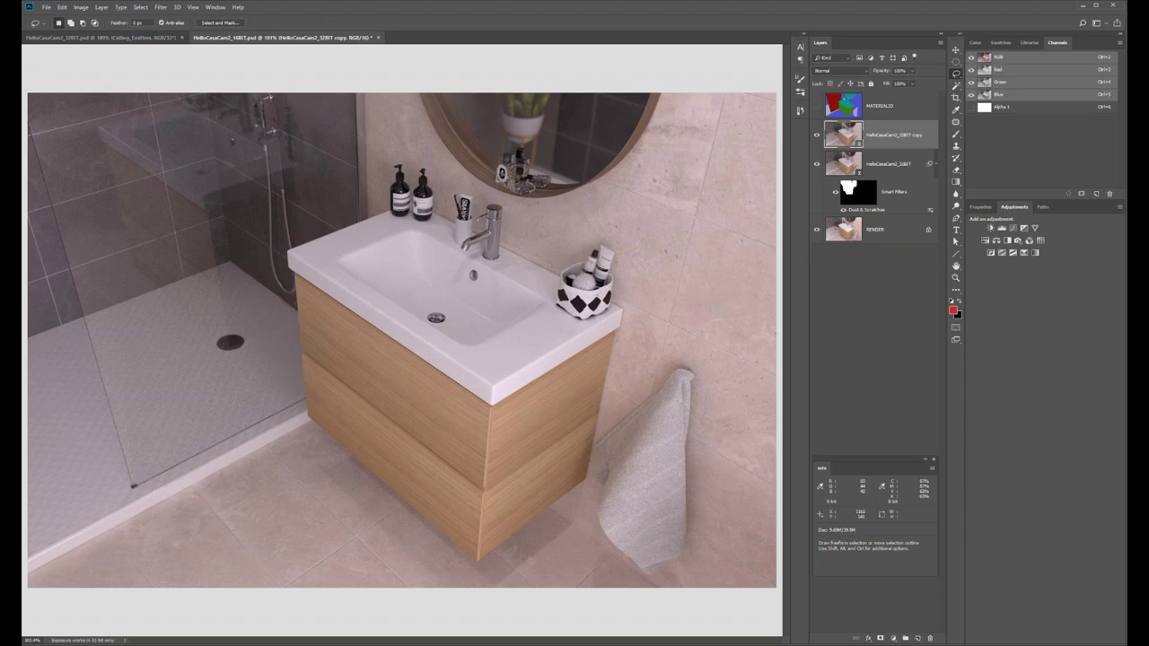
key("alt+bracketright")
key("ctrl+comma")
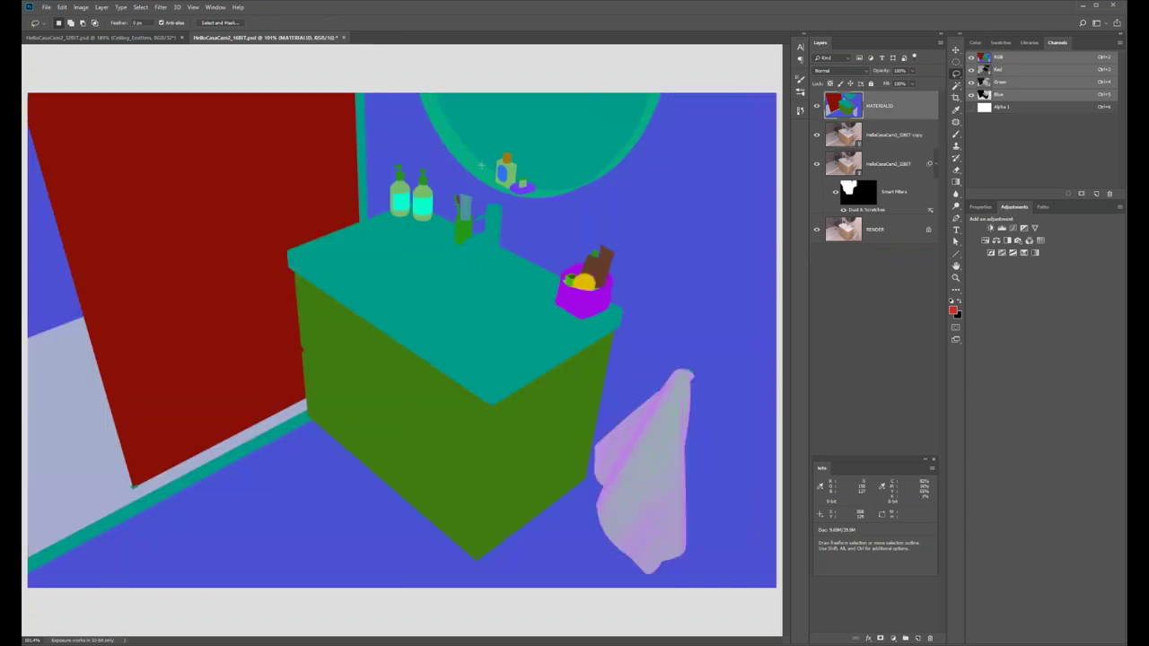
left_click(955, 87)
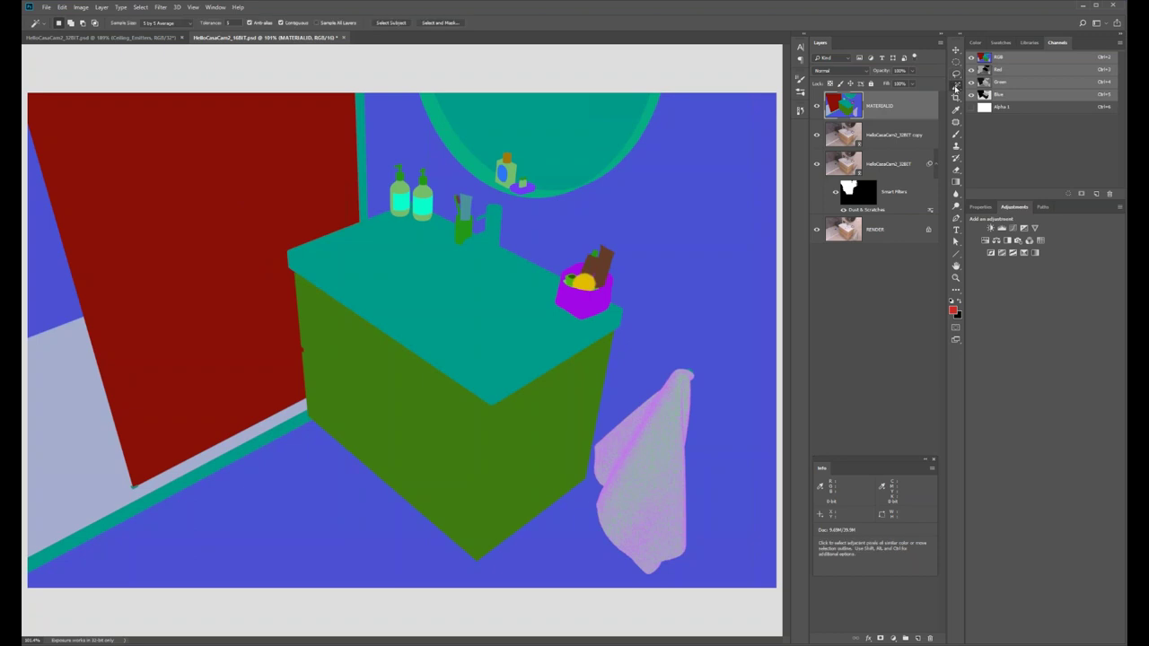
left_click(216, 250)
left_click(816, 106)
left_click(916, 135)
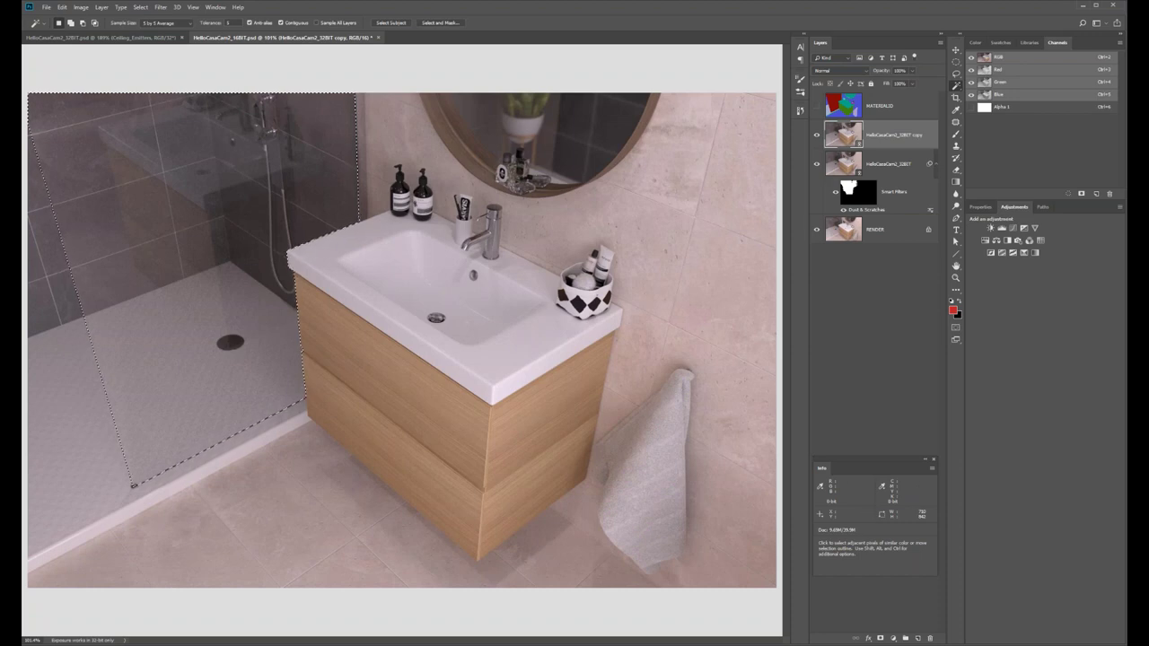
Apply a Reduce Noise smart filter to the selected glass area with strength 10 and preserve details 29%, and deselect.
left_click(161, 7)
mouse_move(187, 139)
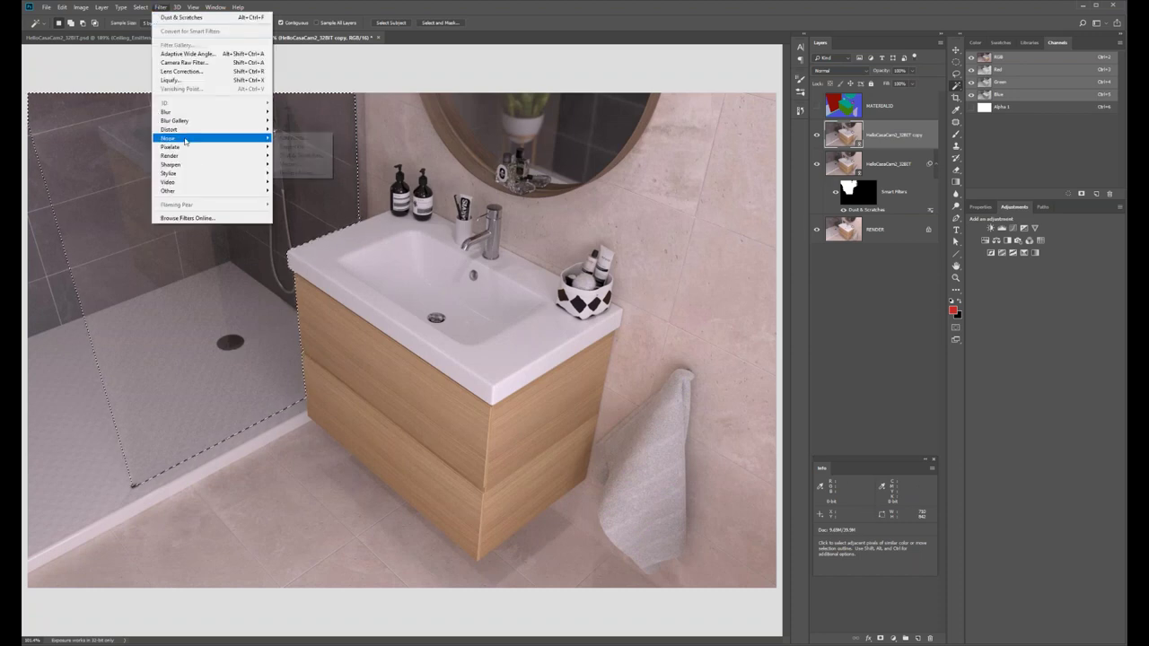
left_click(297, 173)
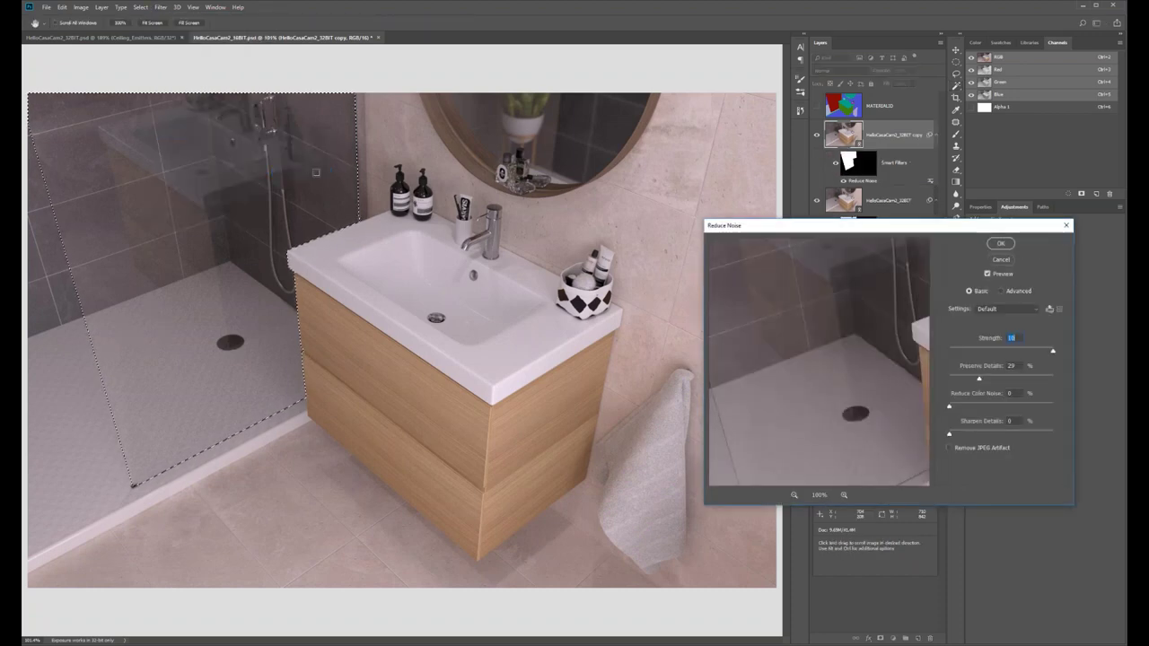
left_click_drag(829, 400, 787, 339)
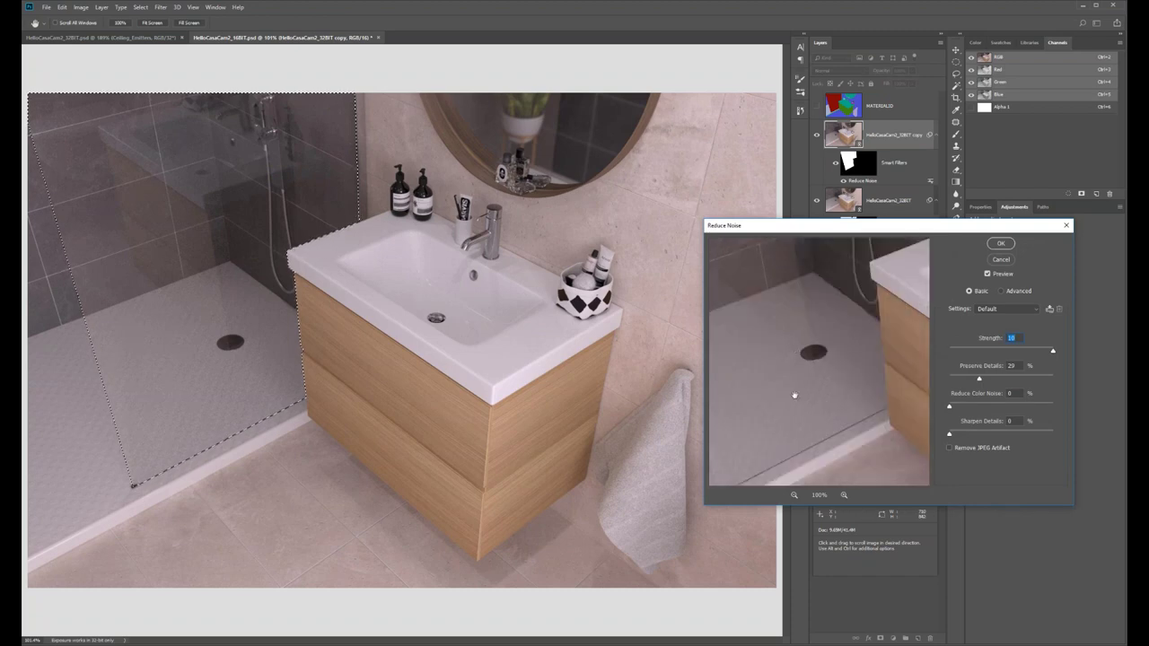
left_click_drag(819, 374, 841, 383)
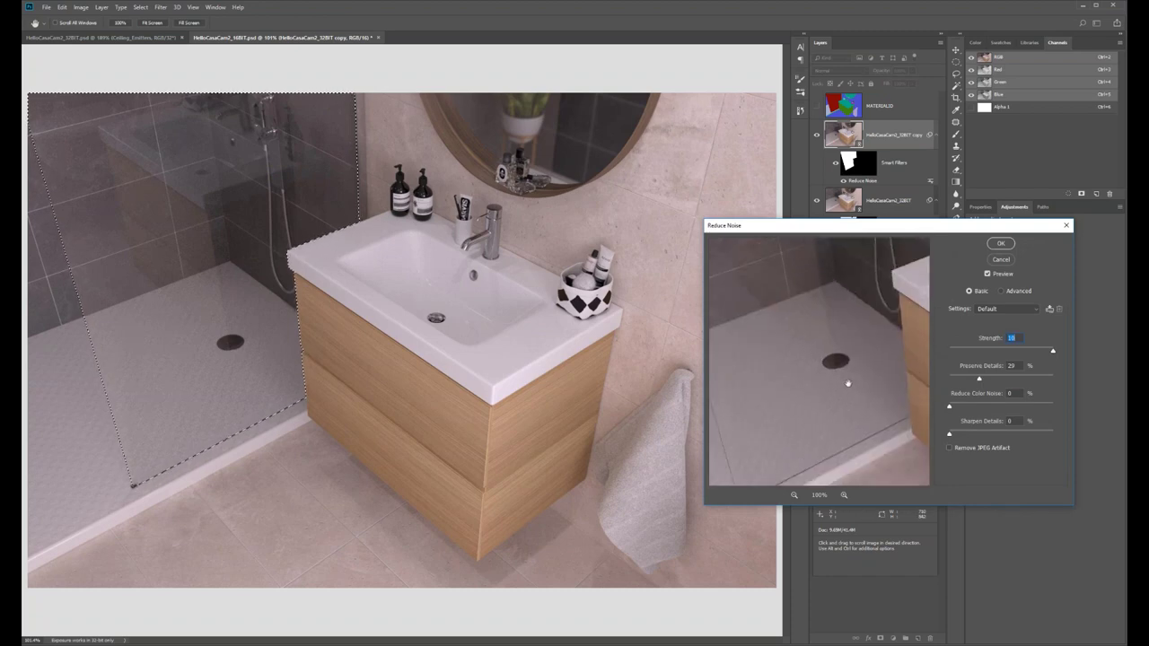
left_click(1000, 245)
key("w")
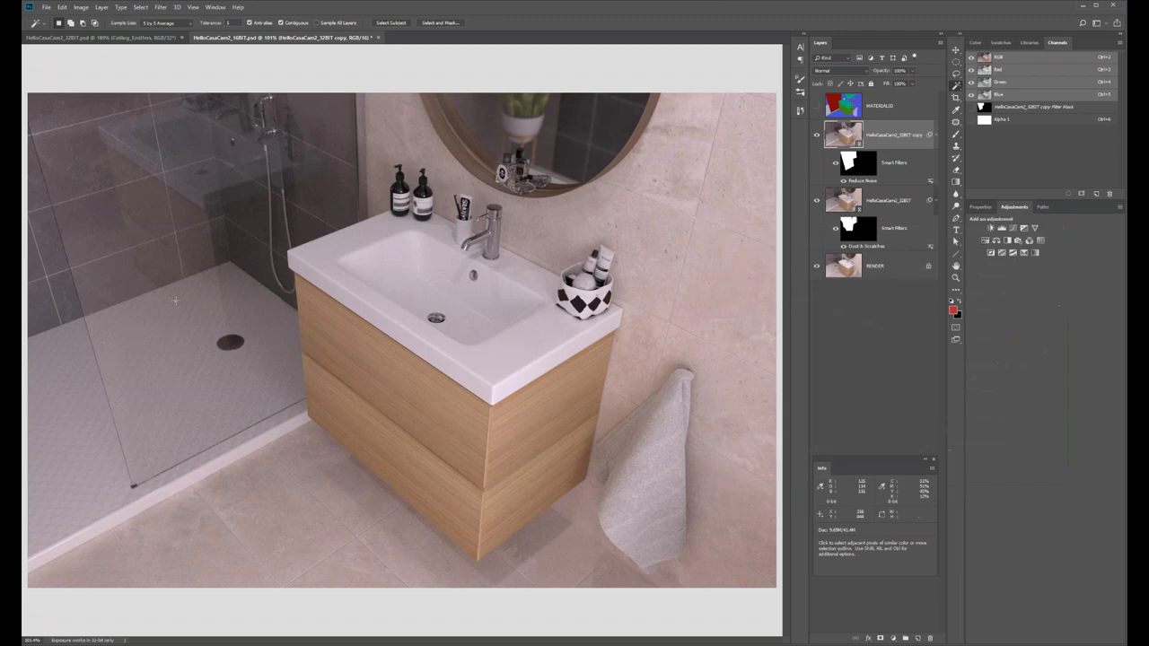
Paint black on the Reduce Noise filter mask over the tiled walls, keeping only the shower floor behind the glass, and save the file.
left_click(859, 163)
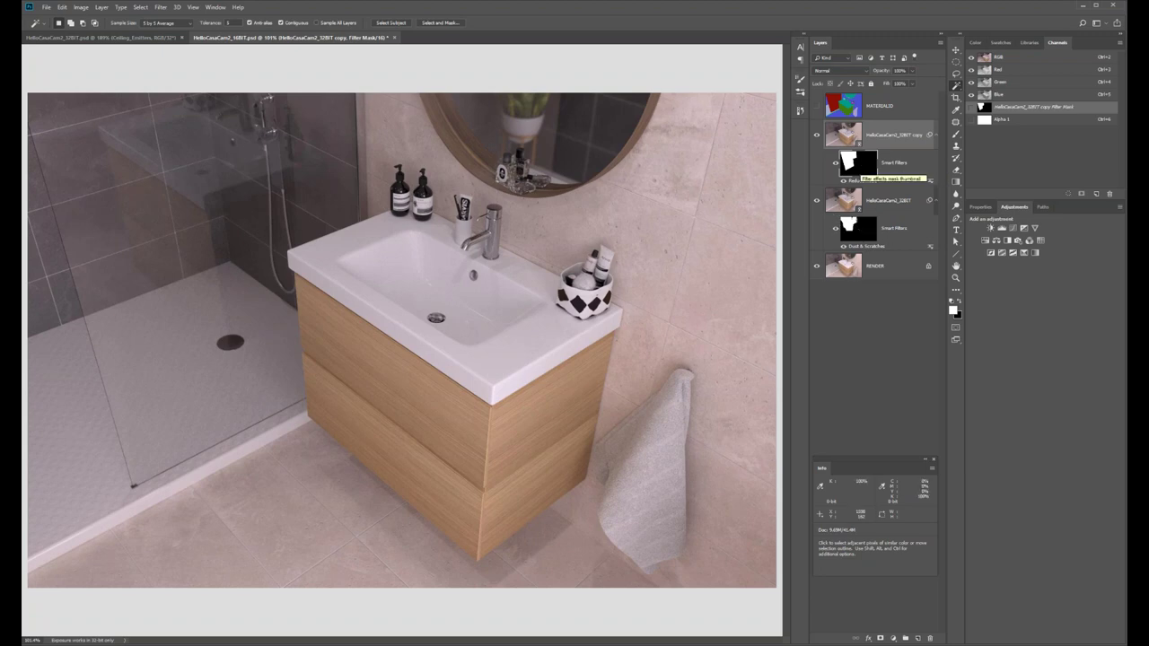
left_click(855, 144)
left_click(861, 158)
key("b")
key("space")
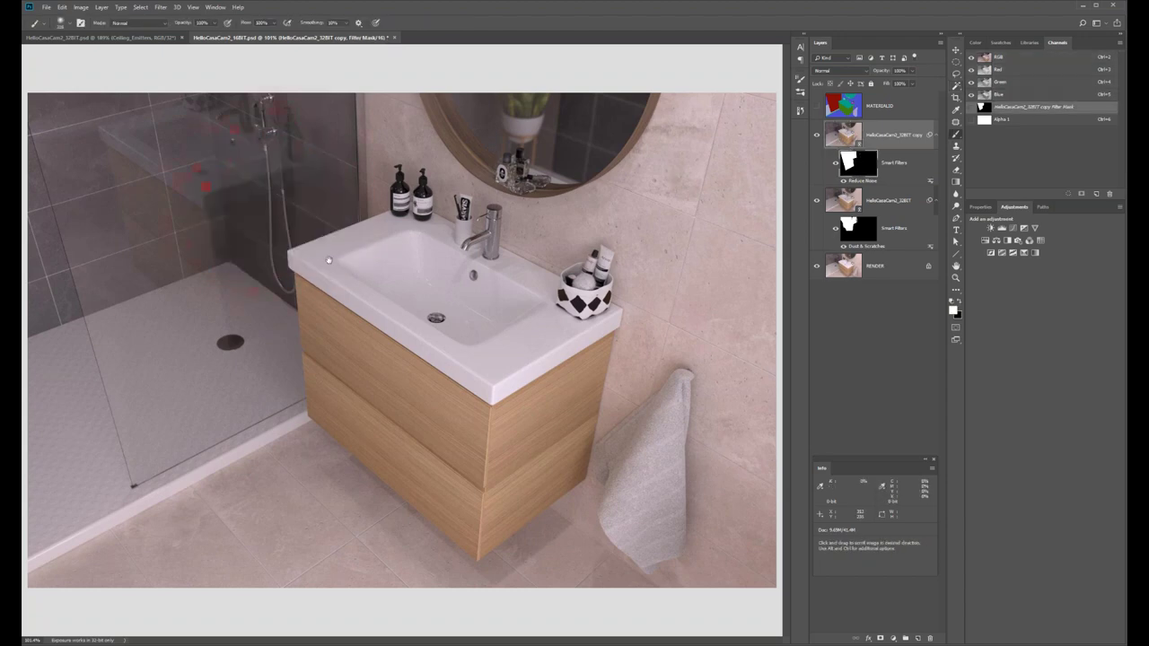
key("x")
key("ctrl+space")
mouse_move(223, 305)
left_mouse_down()
mouse_move(234, 299)
mouse_move(178, 292)
left_mouse_up()
key("ctrl+s")
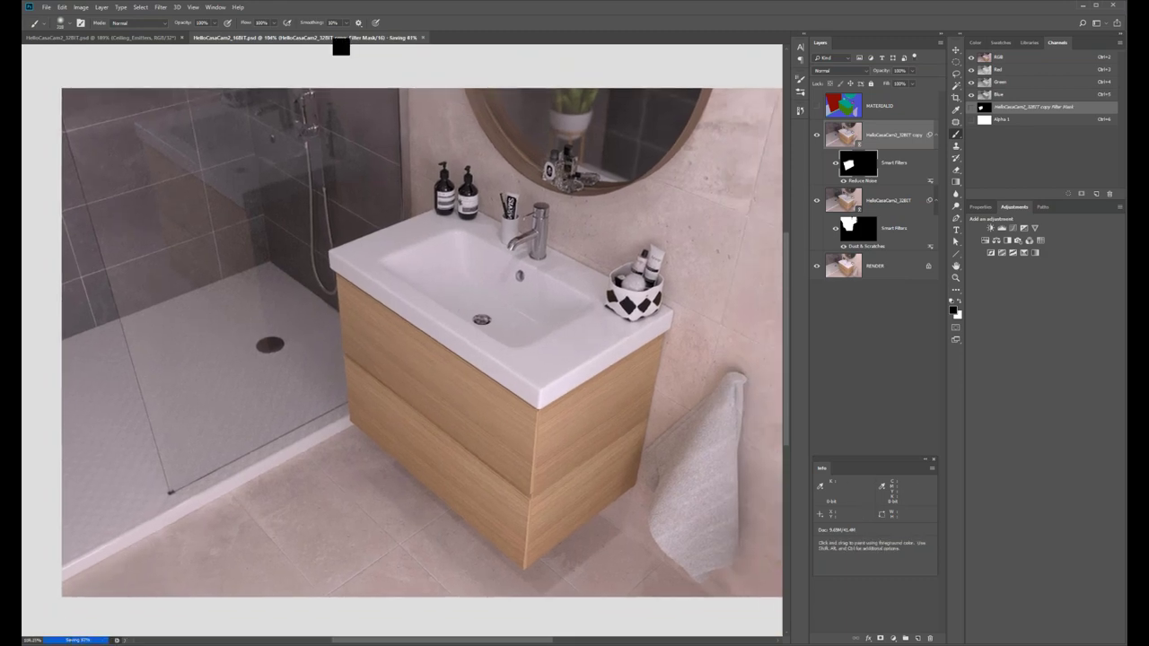
Switch to HelloCasaCam2_32BIT.psd and raise the exposure of the adjustment clipped to the EmitterMain layer to about +1.
left_click(89, 39)
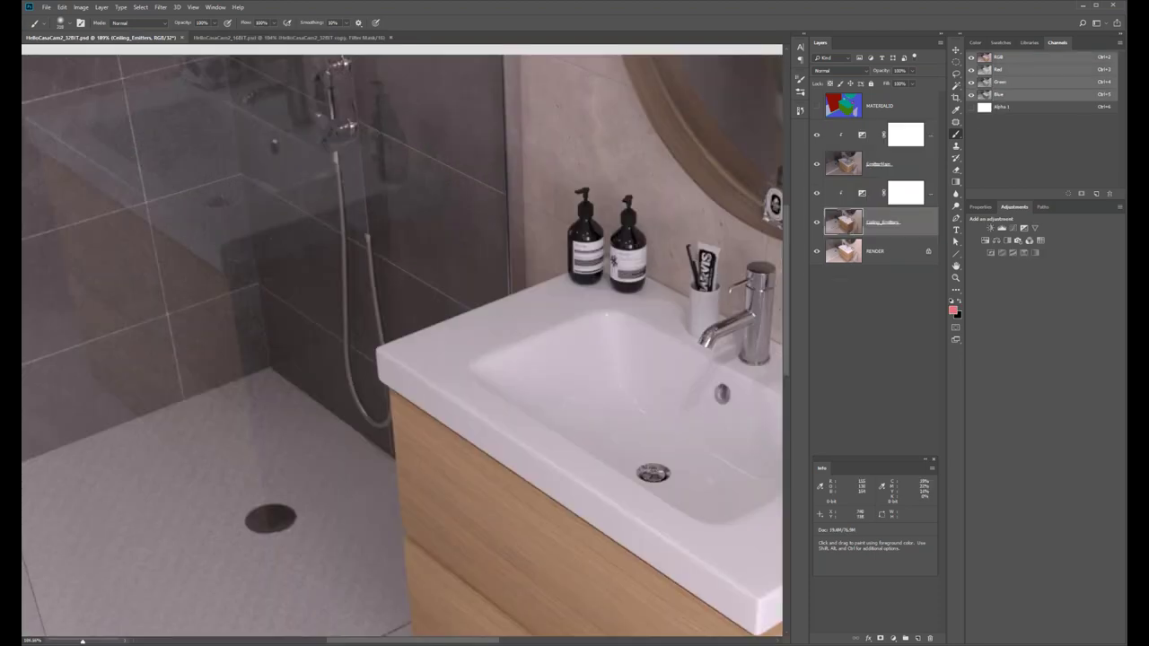
scroll(403, 342, "down", 5)
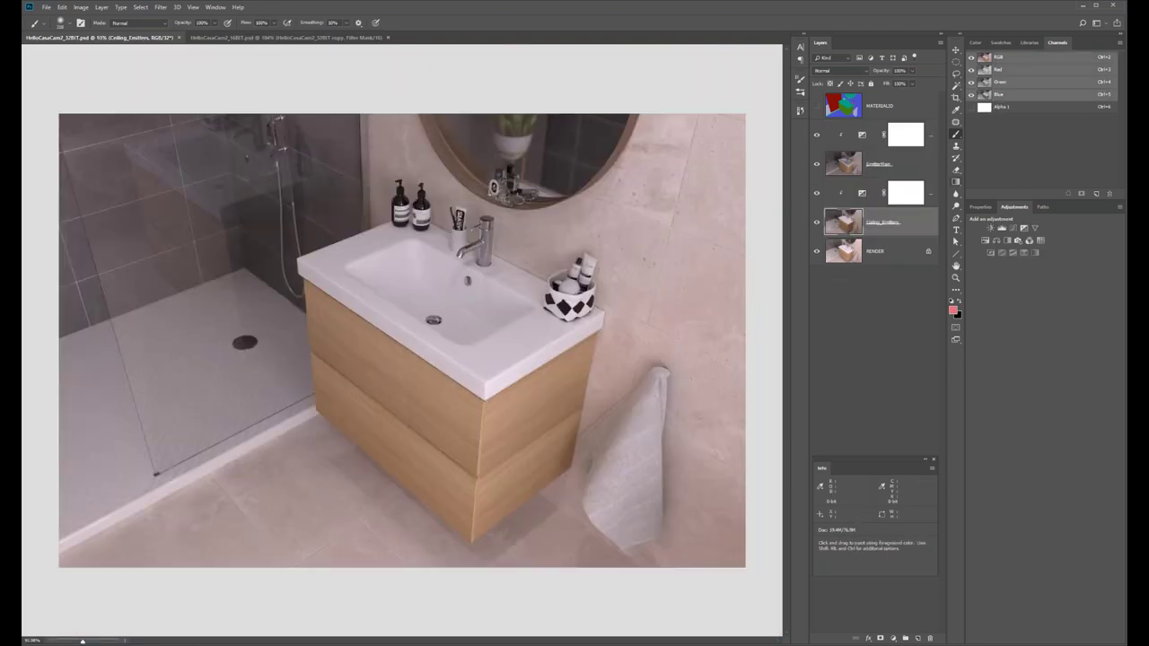
left_click(905, 135)
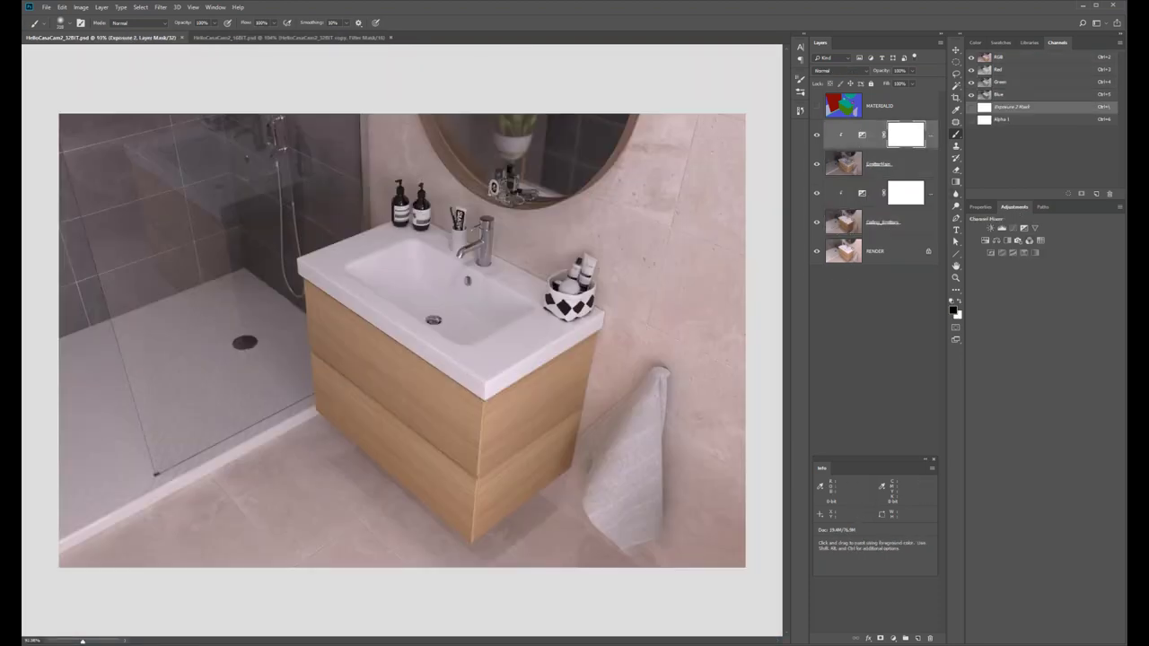
left_click(863, 135)
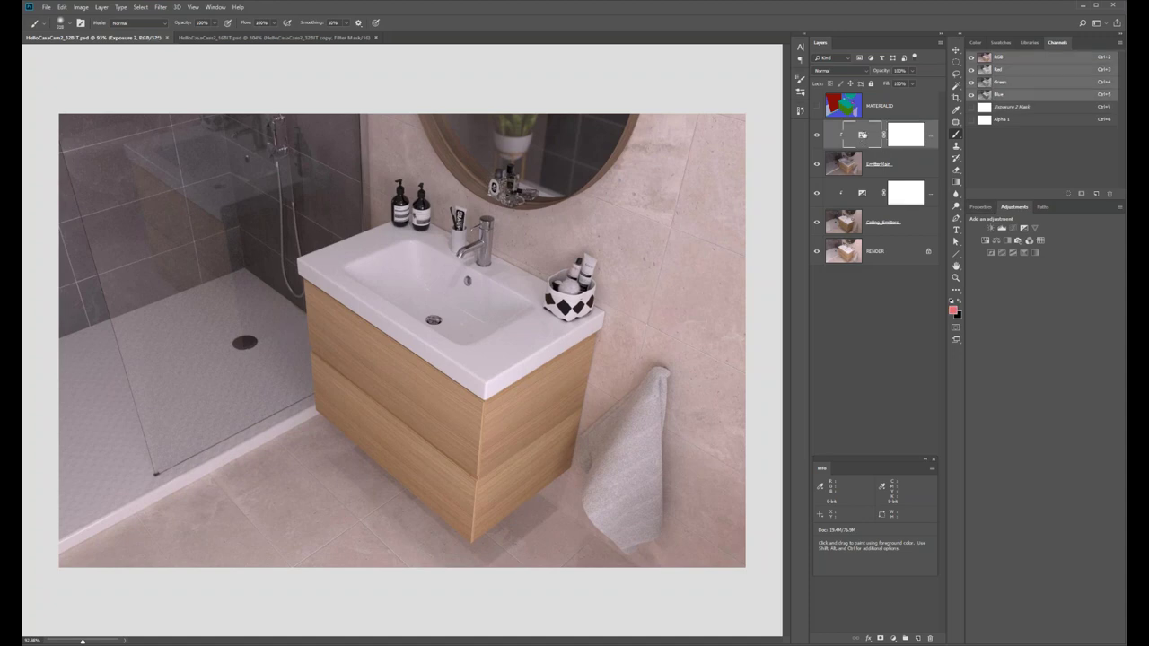
left_click_drag(1046, 263, 1055, 264)
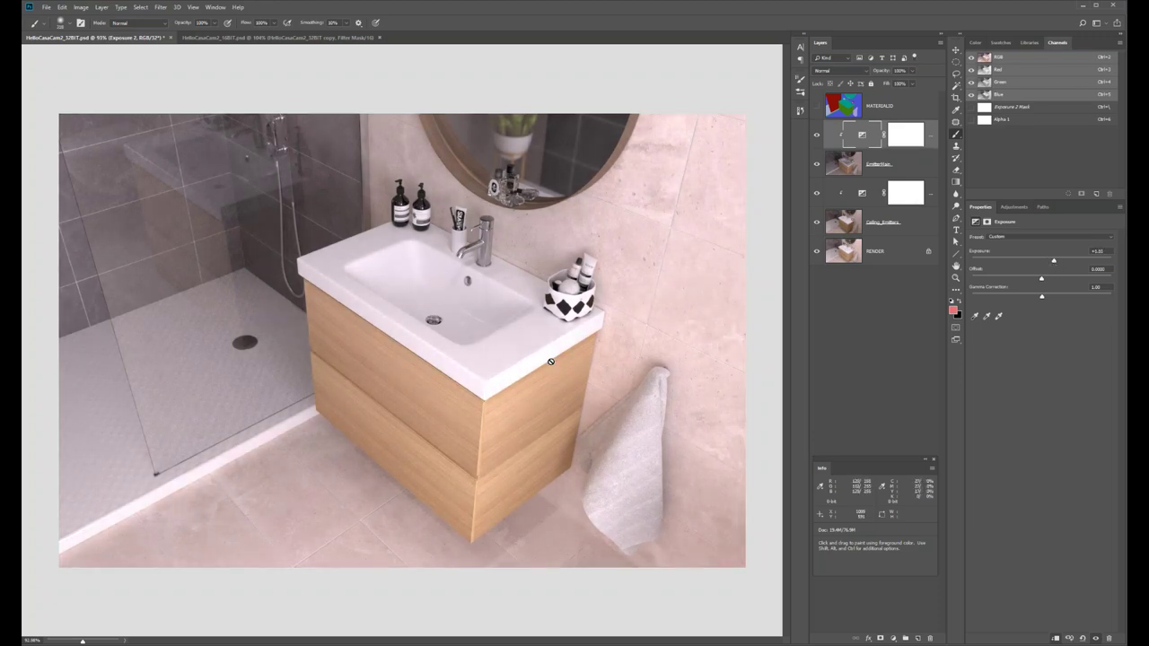
Paint low-opacity black on the EmitterMain exposure mask around the front of the washbasin and save the 32-bit file.
left_click(899, 134)
left_click(950, 304)
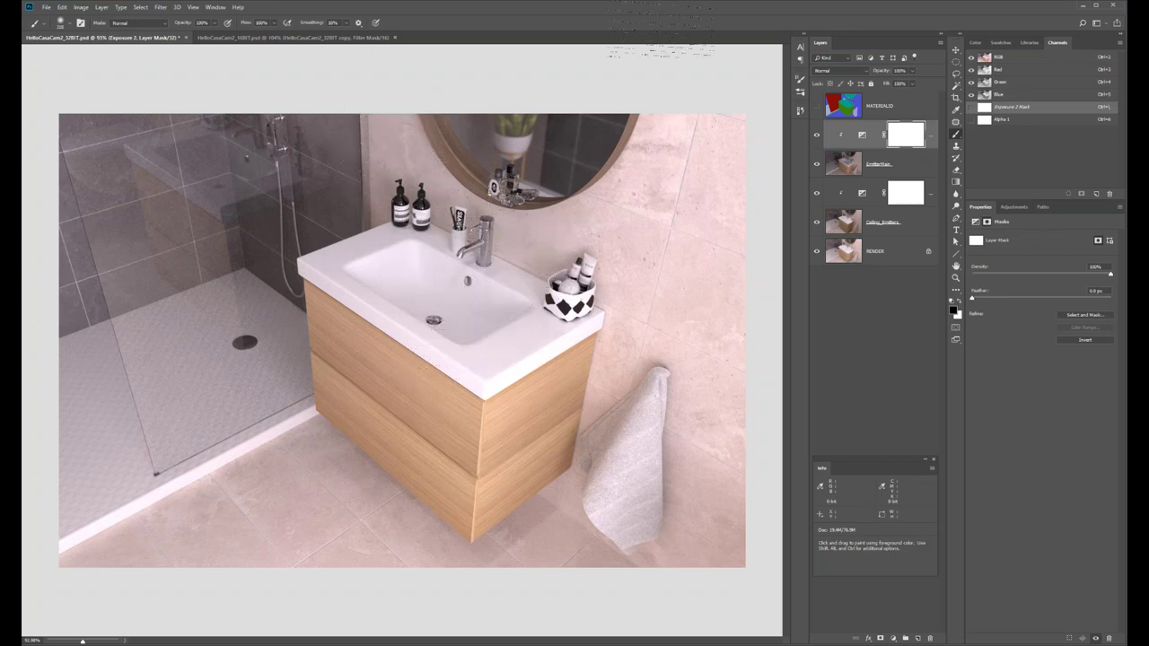
mouse_move(453, 286)
left_mouse_down()
mouse_move(452, 334)
mouse_move(487, 296)
mouse_move(475, 321)
mouse_move(431, 321)
left_mouse_up()
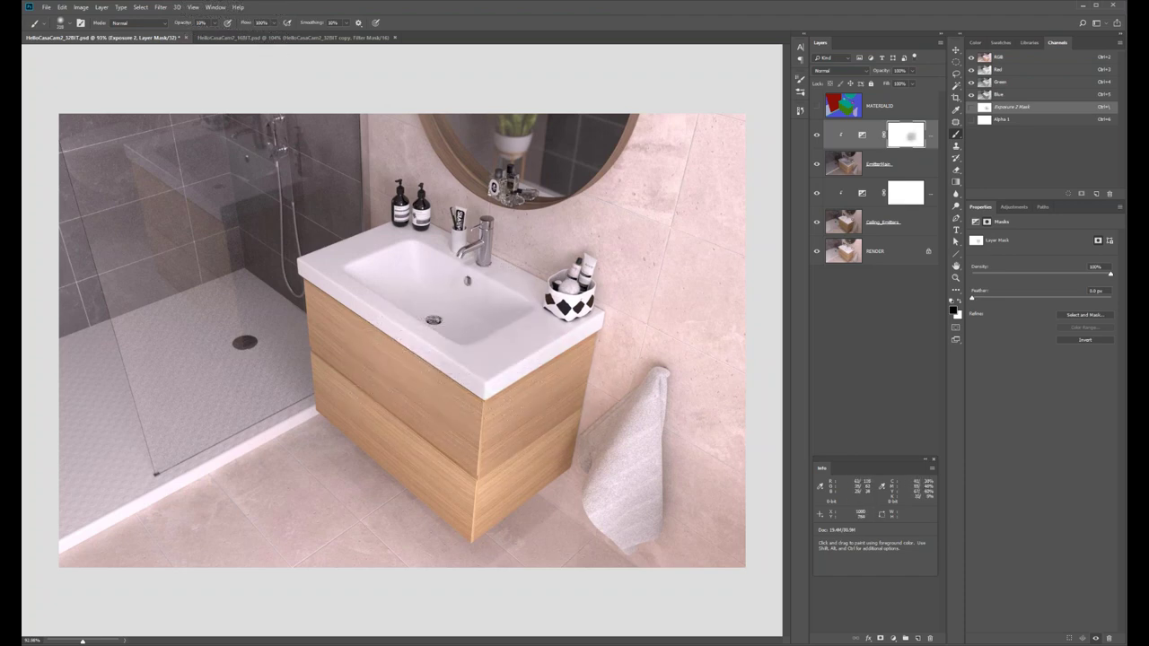
key("ctrl+s")
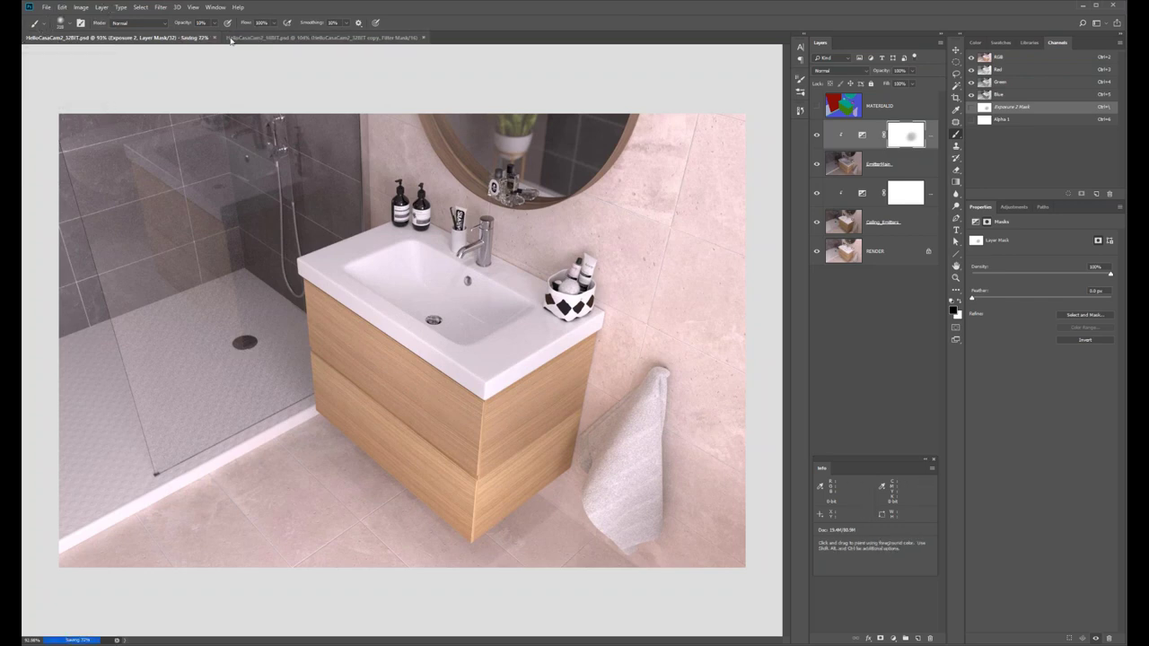
Return to HelloCasaCam2_16BIT.psd and add a Levels adjustment layer above the linked copy, darkening the shadows slightly.
key("ctrl+Tab")
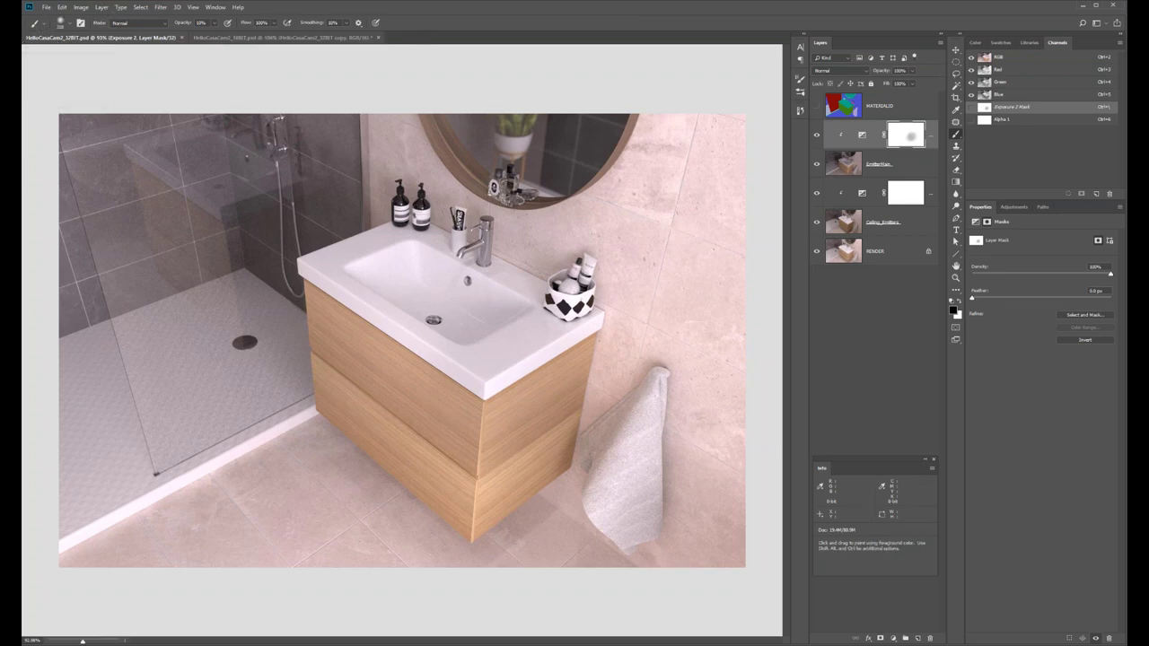
key("ctrl+space")
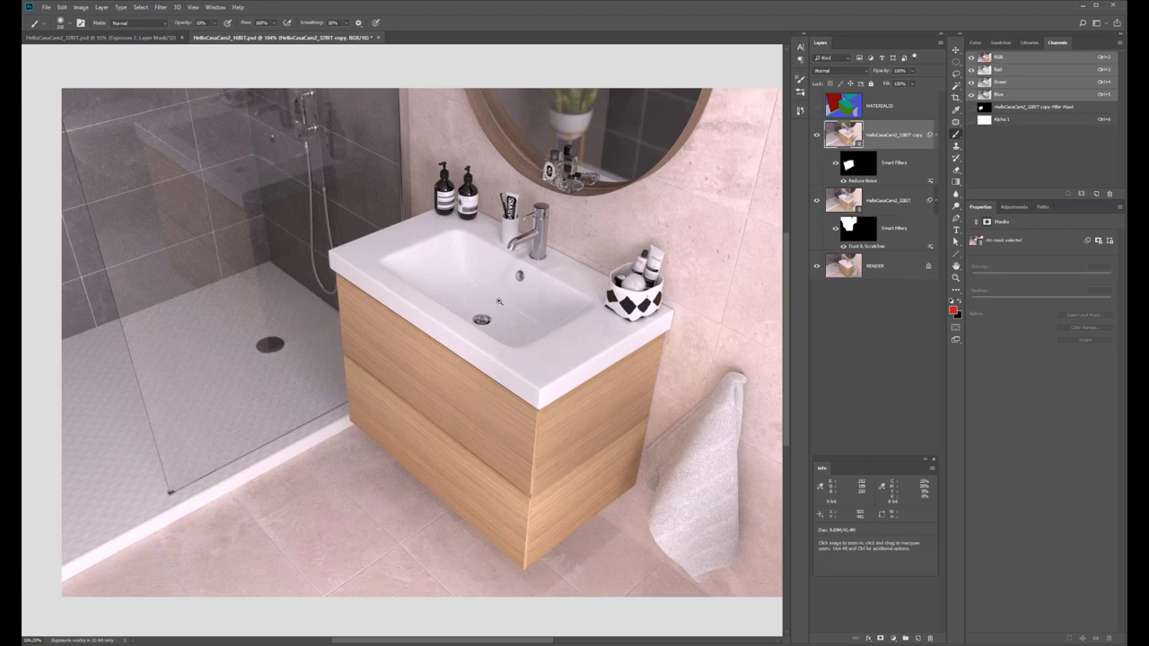
scroll(492, 305, "down", 1)
scroll(468, 308, "up", 2)
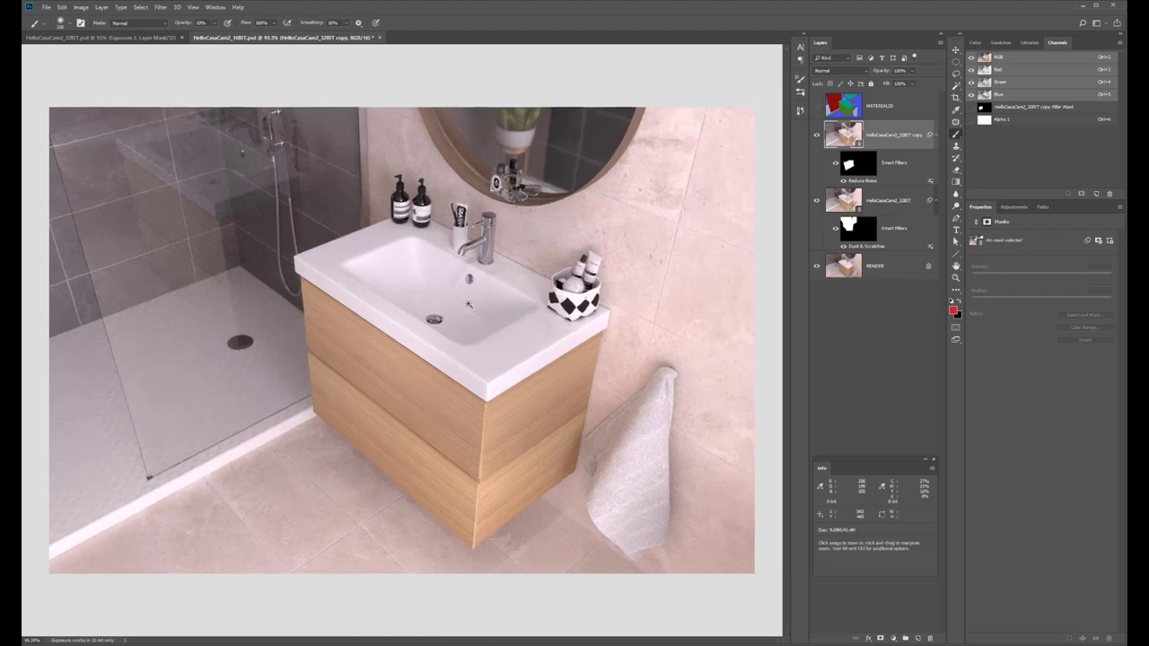
scroll(467, 308, "down", 1)
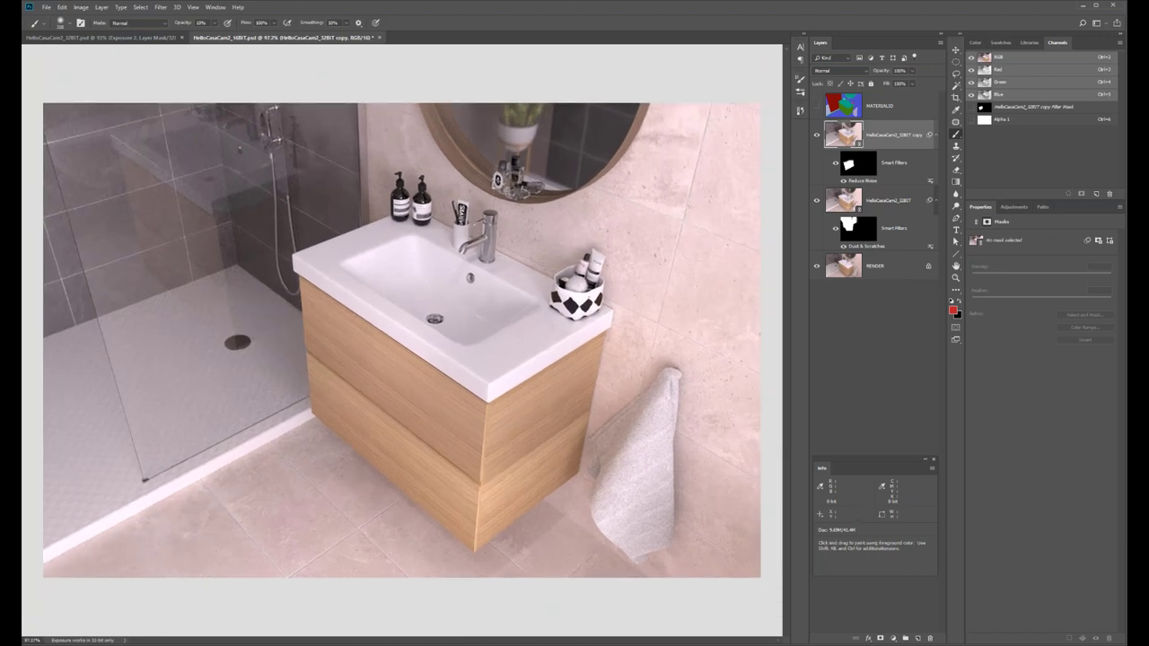
left_click(1013, 206)
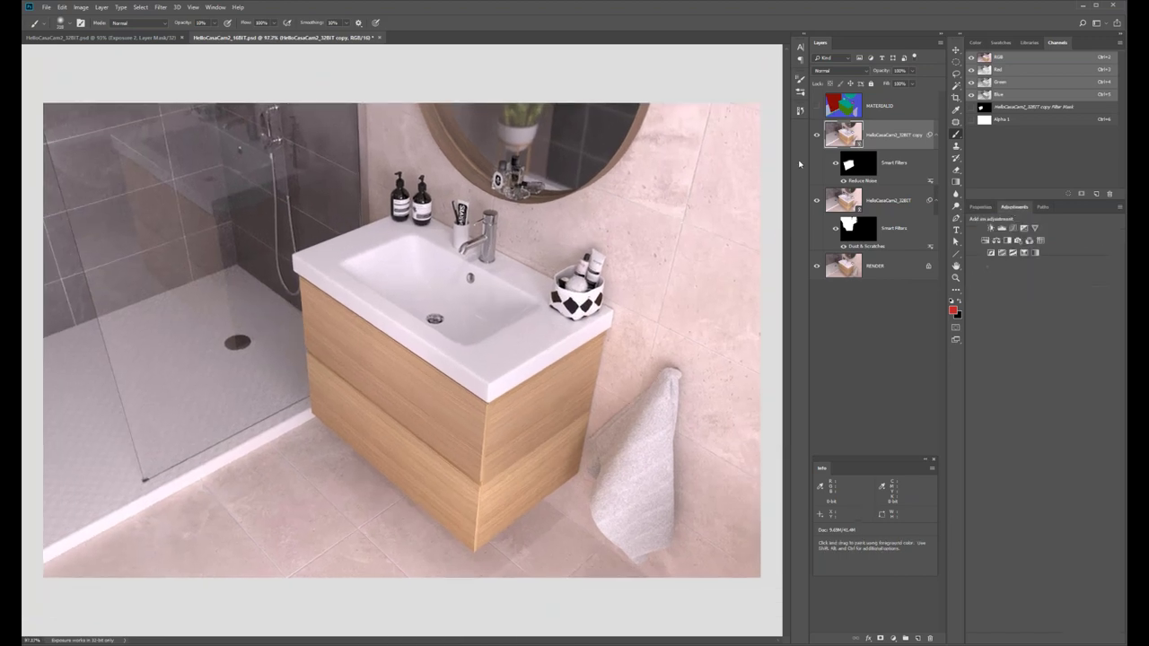
left_click(1002, 229)
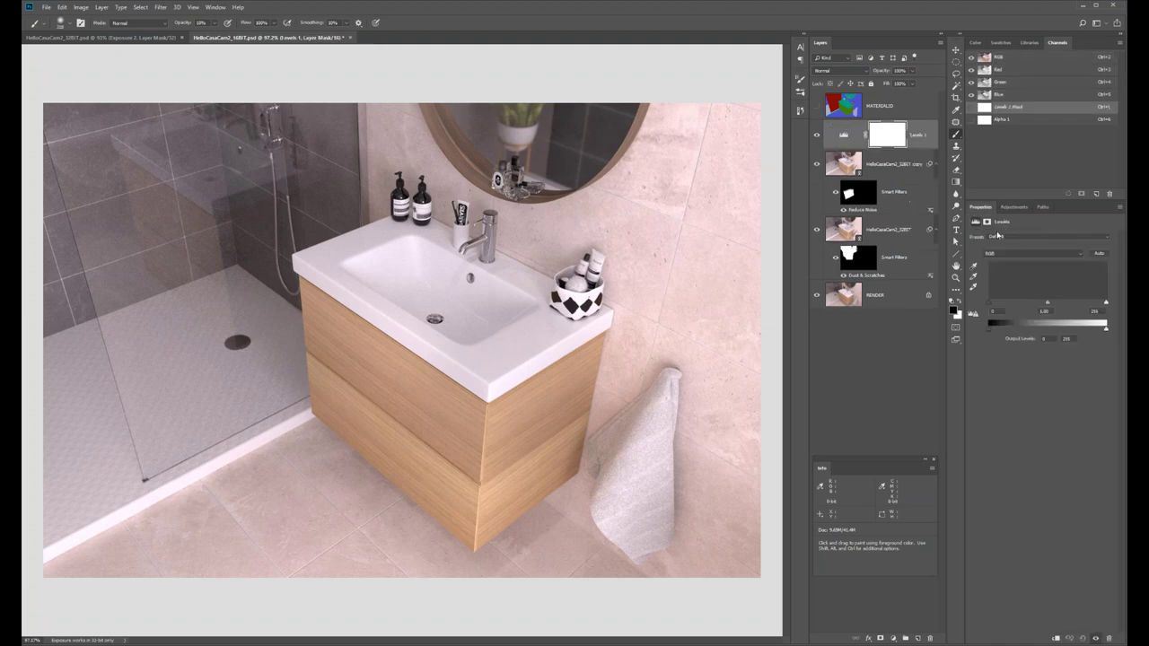
mouse_move(992, 305)
left_mouse_down()
mouse_move(1006, 306)
mouse_move(983, 308)
left_mouse_up()
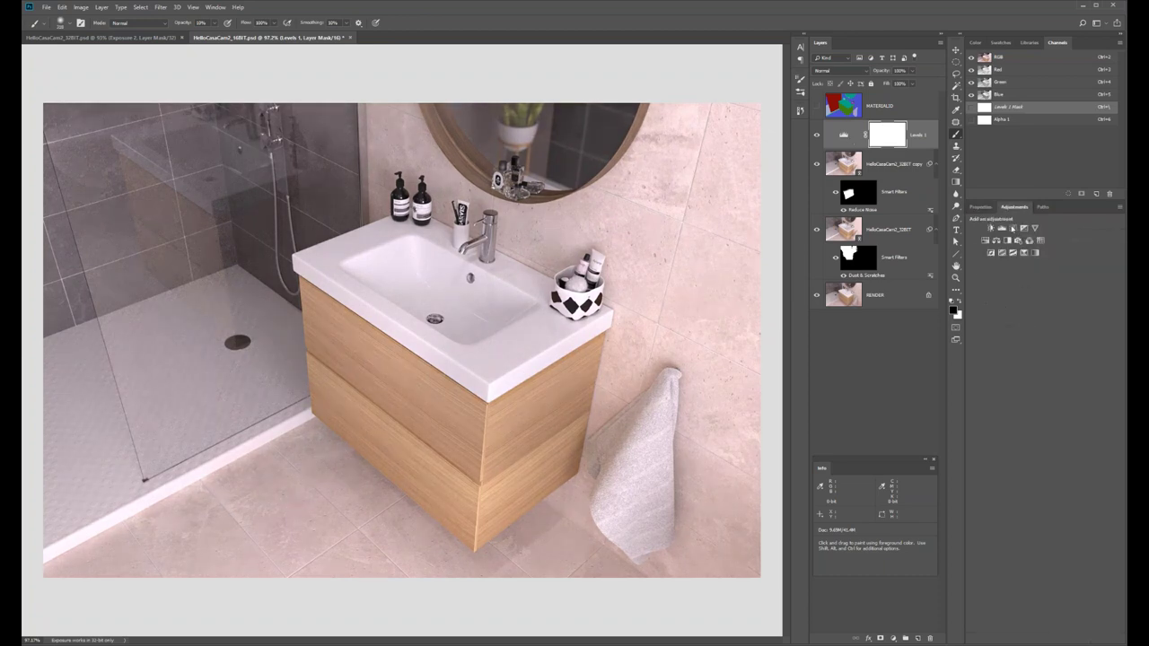
Add a Curves adjustment layer above the Levels layer, hide it, and reselect the Levels adjustment.
key("ctrl+m")
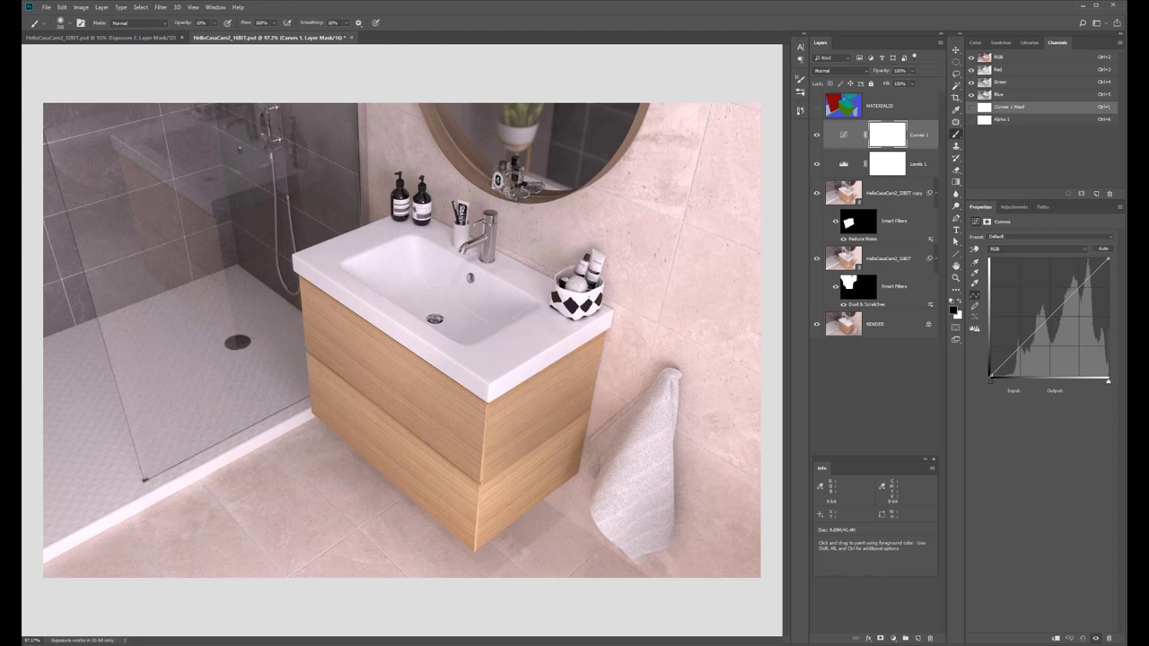
left_click(846, 165)
left_click(841, 136)
left_click(843, 163)
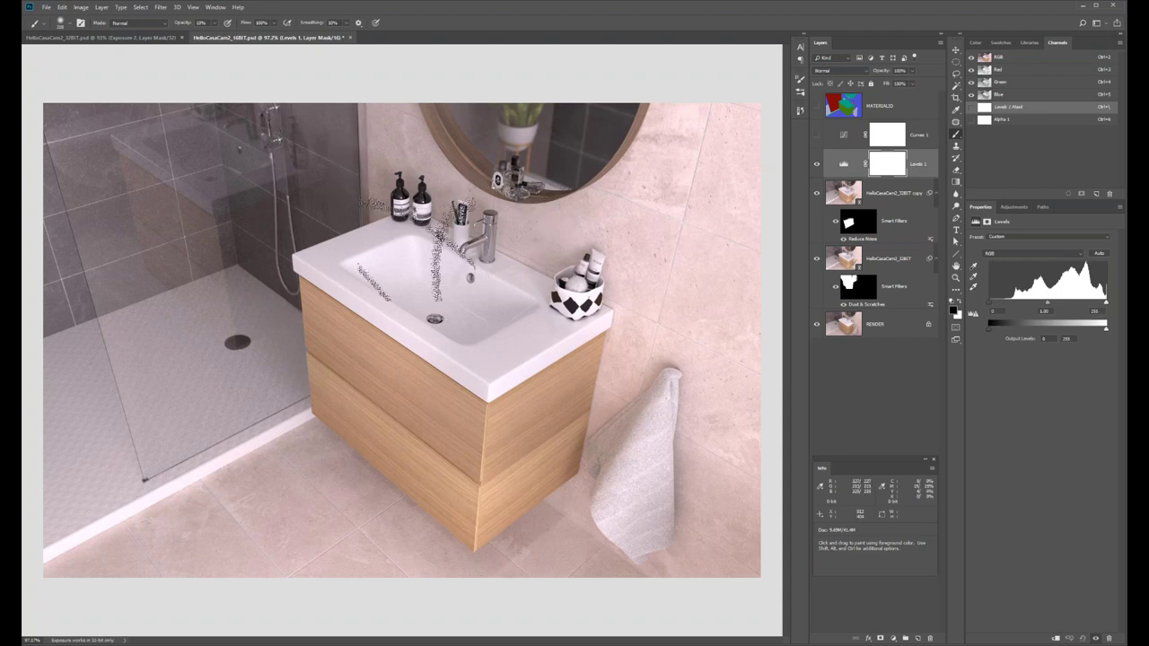
Raise the Levels black input to about 35 to deepen the dark shower tiles and shadows.
key("ctrl+d")
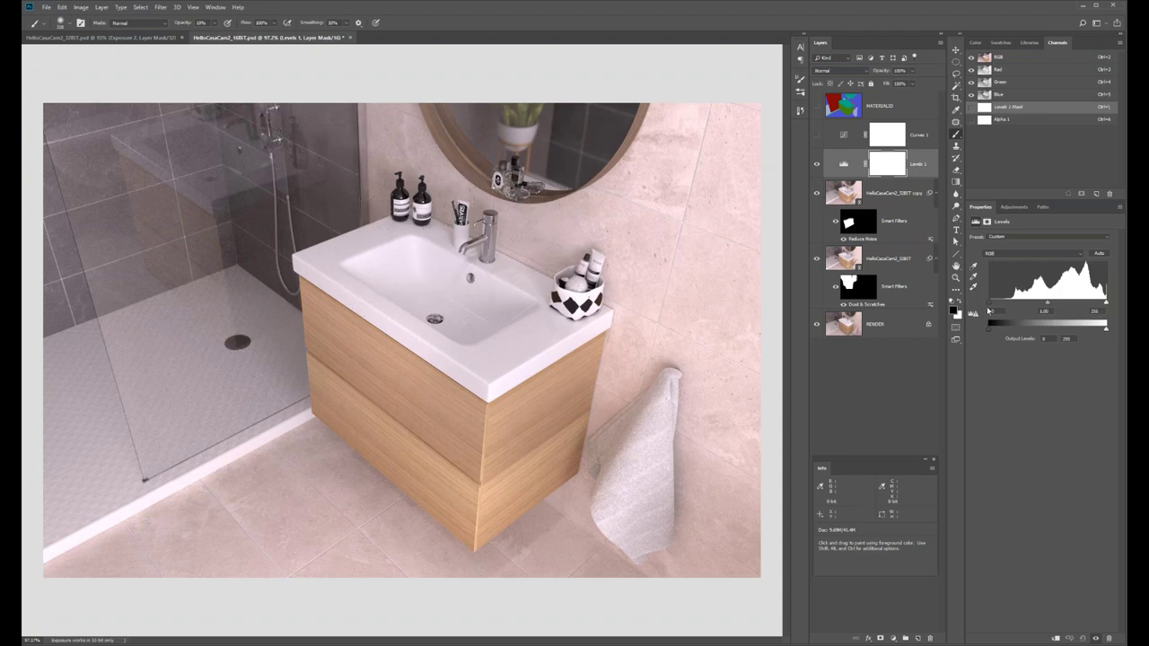
mouse_move(992, 308)
left_mouse_down()
mouse_move(1010, 307)
mouse_move(991, 307)
left_mouse_up()
left_click_drag(98, 126, 214, 189)
left_click_drag(208, 128, 176, 221)
left_click_drag(97, 188, 130, 223)
key("ctrl+z")
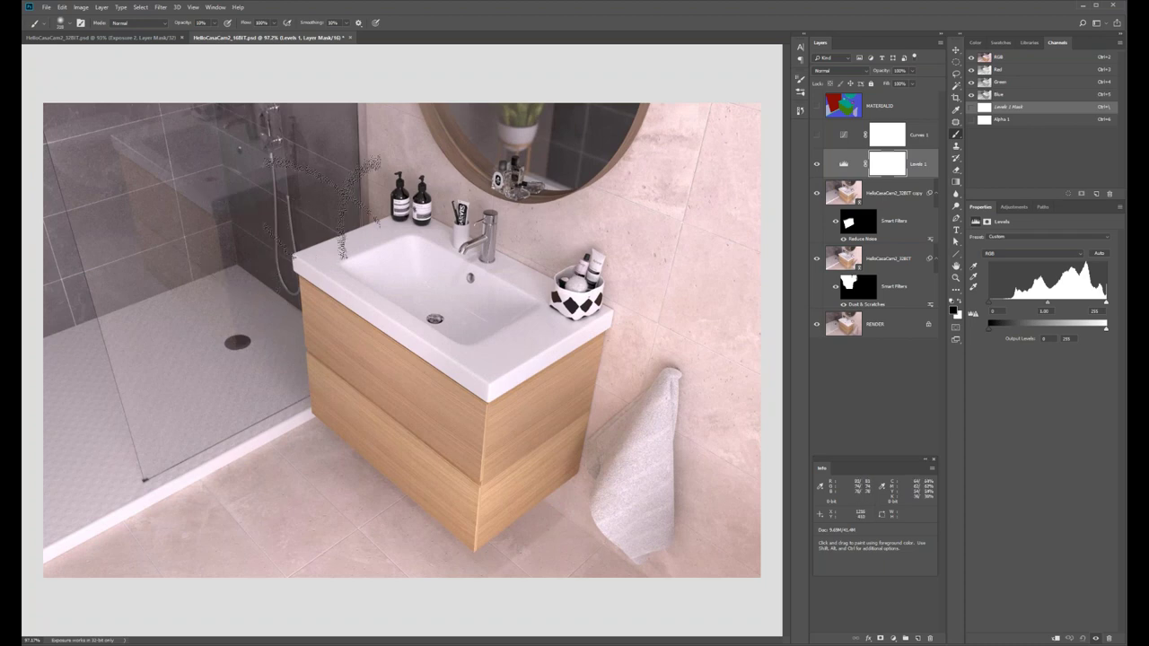
left_click_drag(991, 307, 1003, 307)
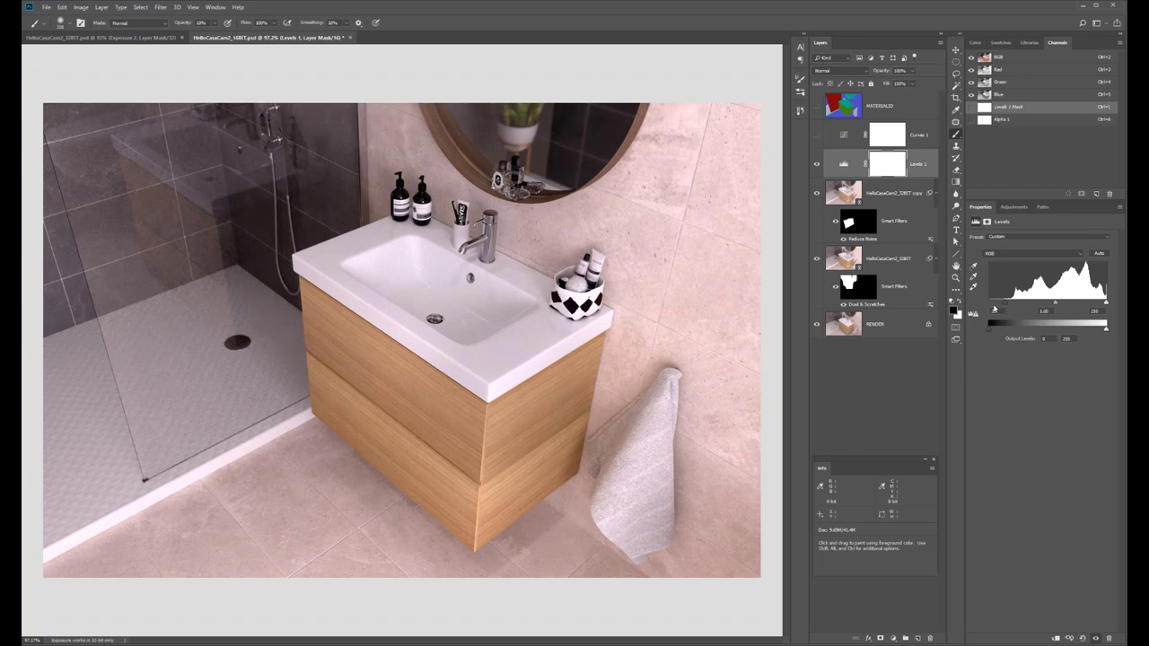
Compare the render repeatedly with and without the Levels adjustment, leaving the layer visible.
left_click(816, 165)
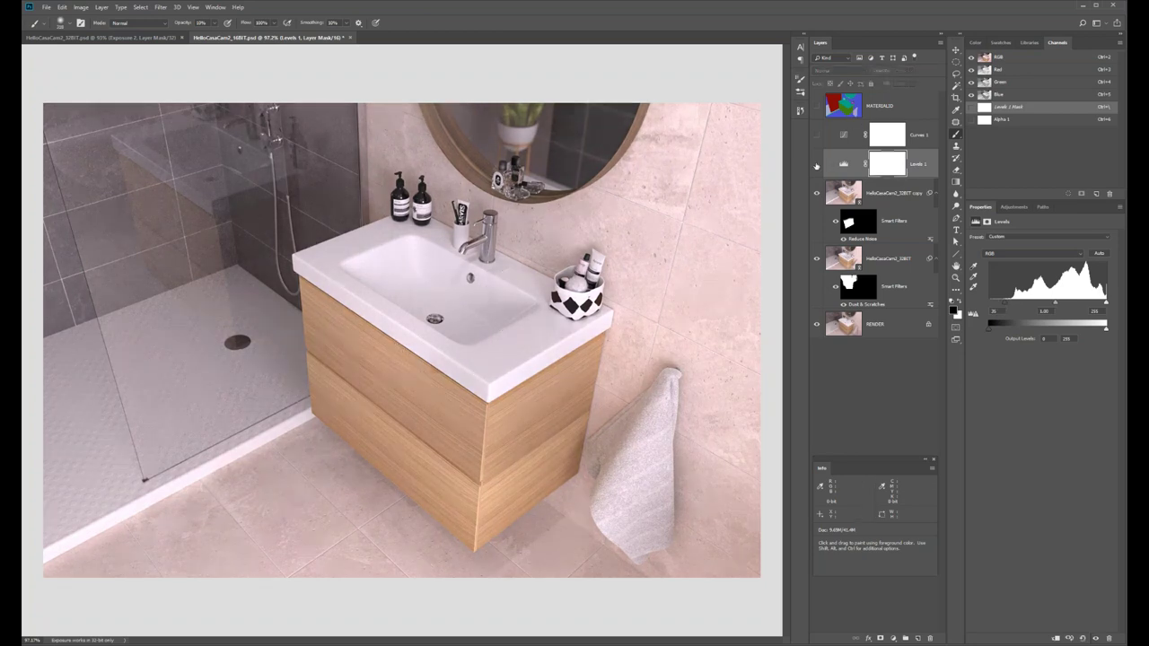
left_click(816, 164)
left_click(816, 164)
left_click(817, 164)
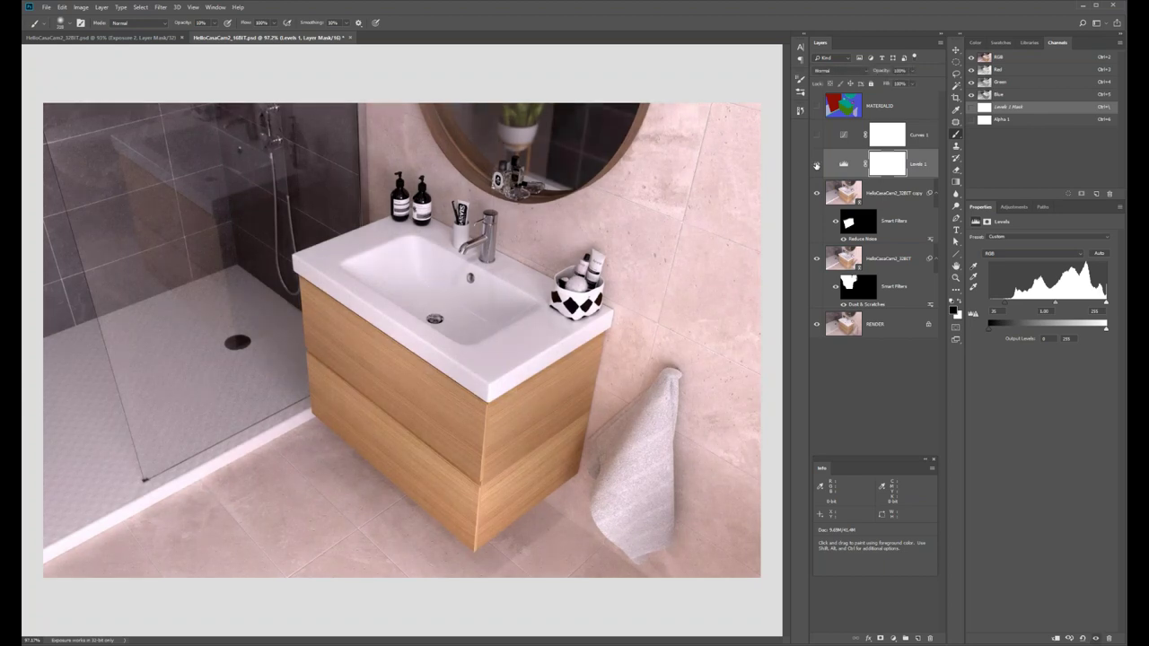
left_click(816, 165)
left_click(817, 164)
left_click(817, 164)
left_click(817, 164)
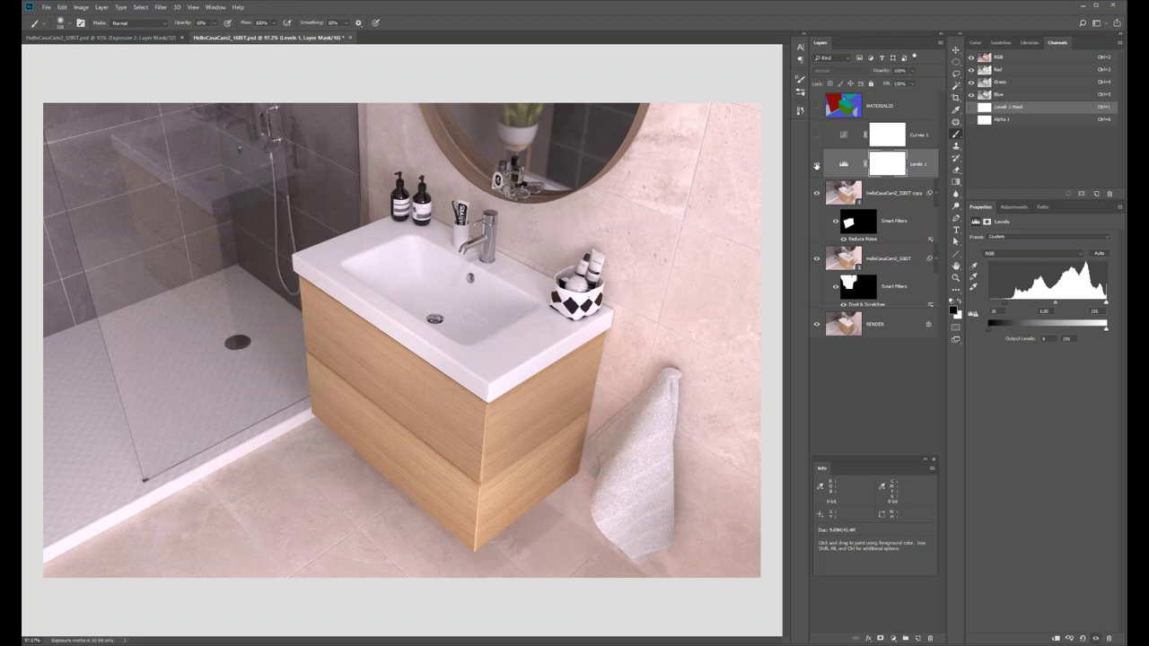
left_click(816, 164)
left_click(816, 164)
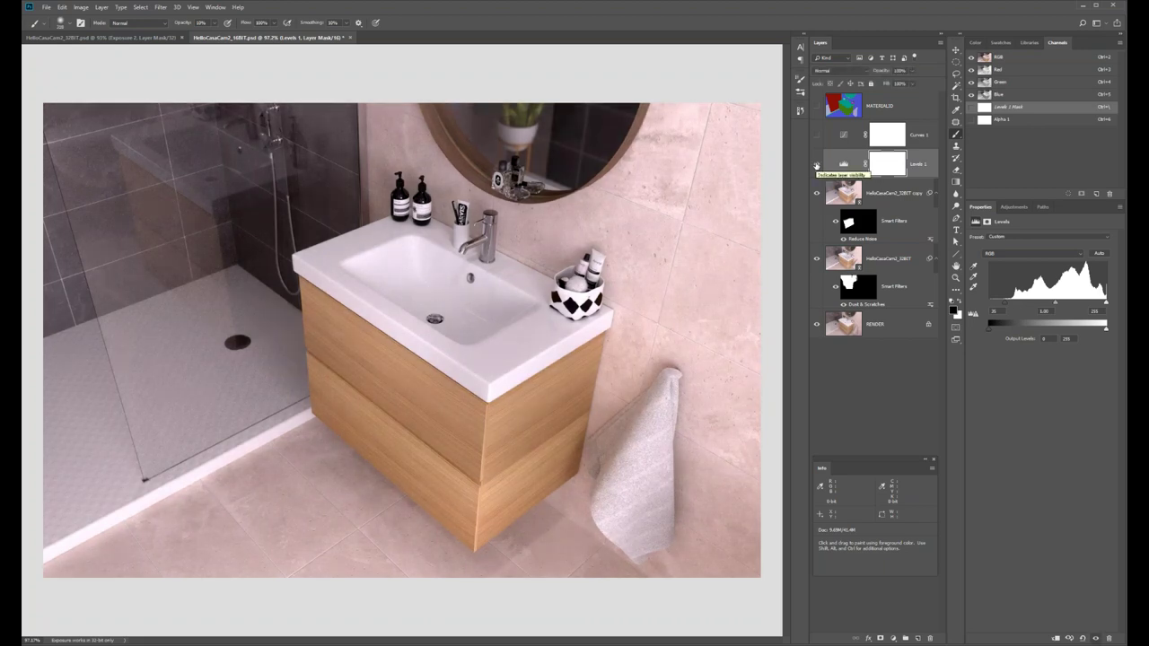
left_click(816, 164)
left_click(816, 165)
left_click(816, 166)
left_click(816, 165)
left_click(816, 165)
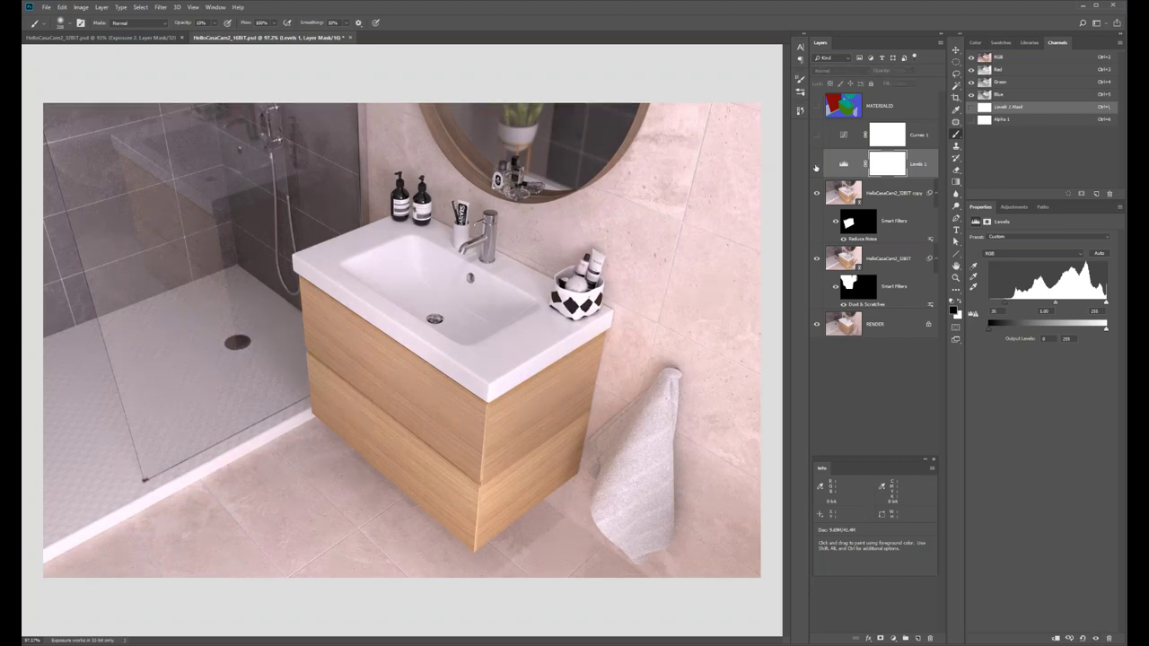
left_click(816, 165)
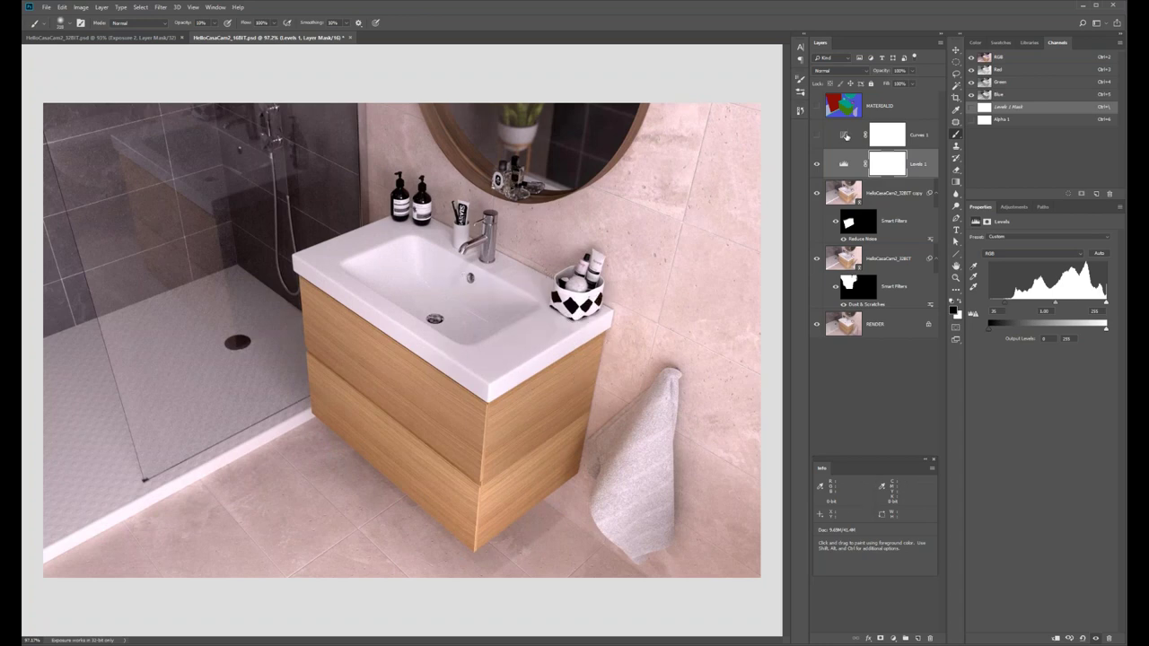
Show the Curves layer and shape its RGB curve into an S with lowered shadows, raised highlights and a point at the middle.
left_click(846, 136)
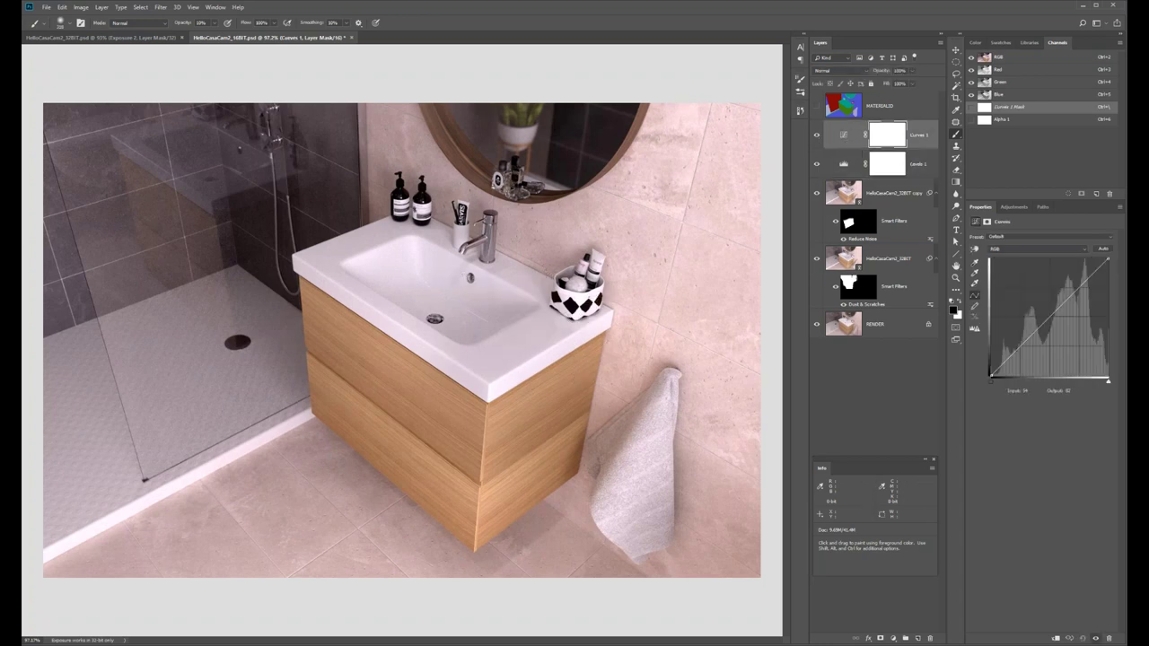
left_click(1051, 316)
left_click_drag(1021, 345, 1021, 356)
left_click_drag(1075, 285, 1086, 270)
left_click(1050, 313)
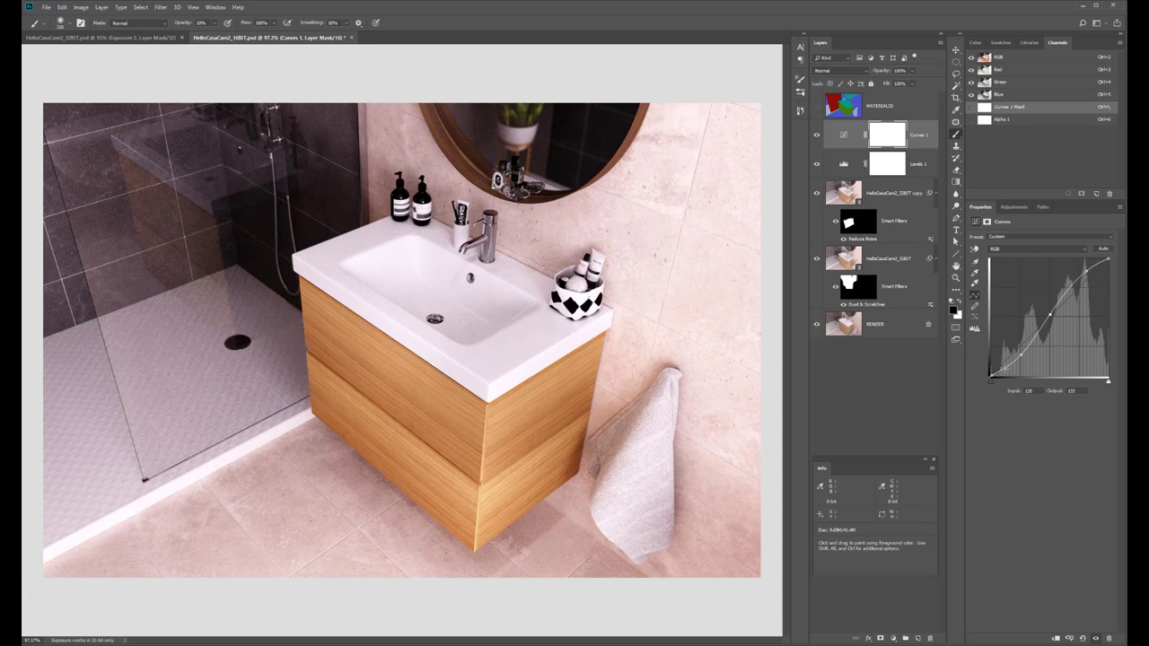
Add a deep-shadow point to the RGB curve, pull it down, and set the black point to input 4, checking the dark tiles.
left_click(1005, 368)
left_click_drag(1004, 368, 1007, 376)
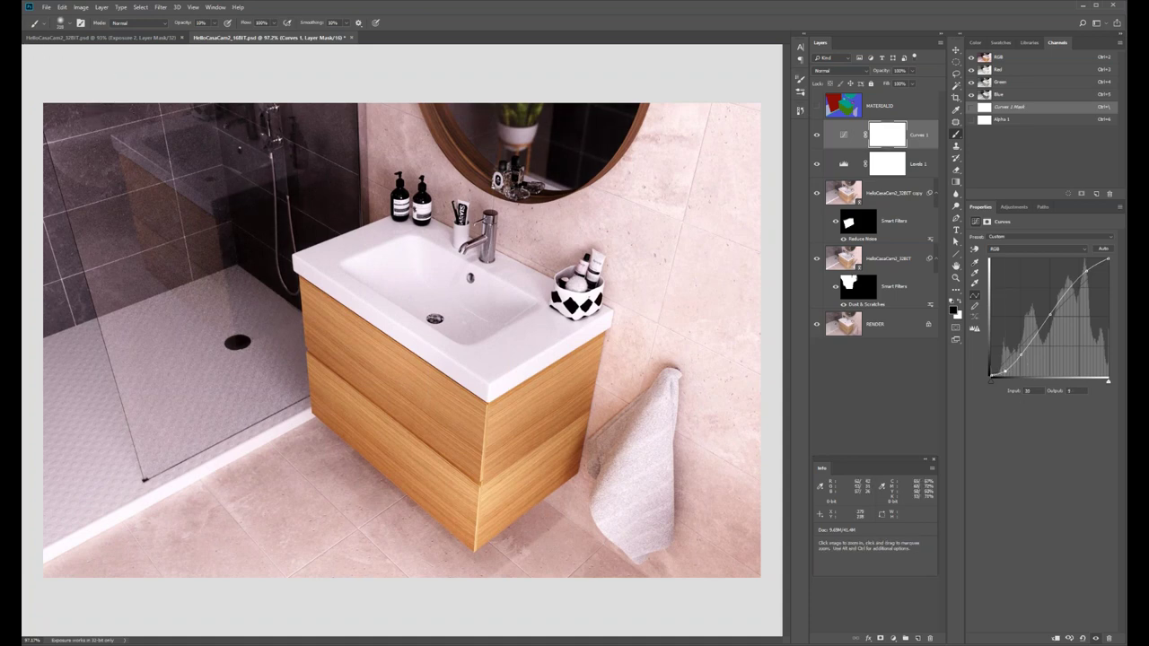
scroll(236, 221, "up", 5)
key("Right")
key("Right")
key("Right")
key("Right")
key("Right")
key("Left")
left_click_drag(993, 383, 990, 385)
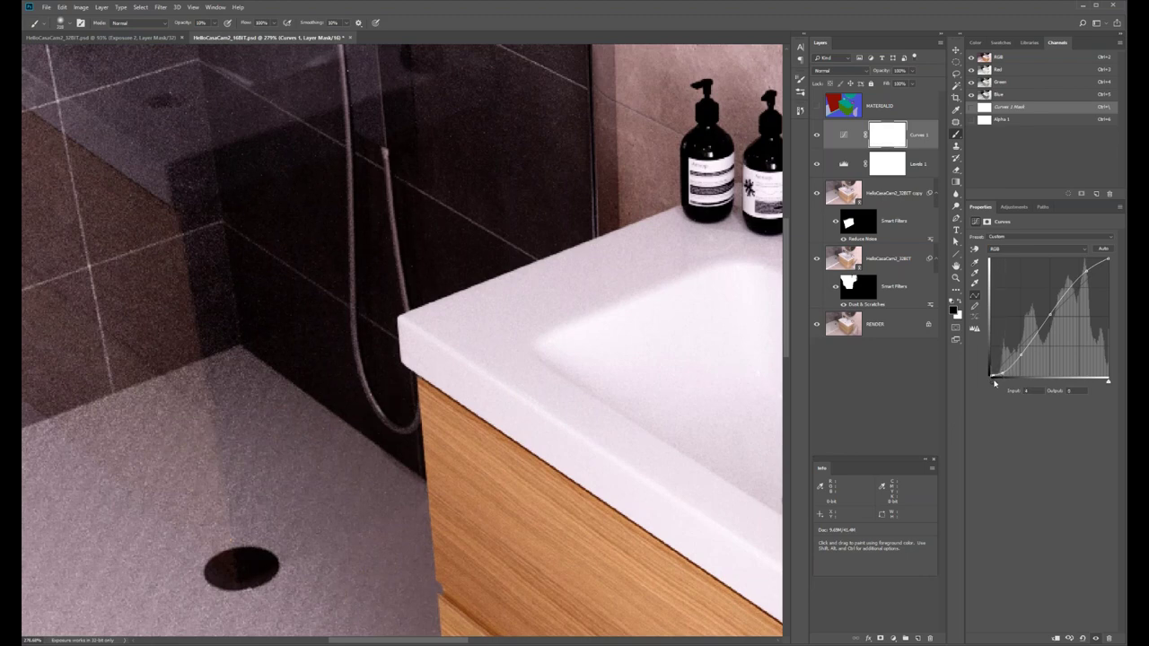
scroll(497, 257, "down", 5)
scroll(497, 257, "up", 3)
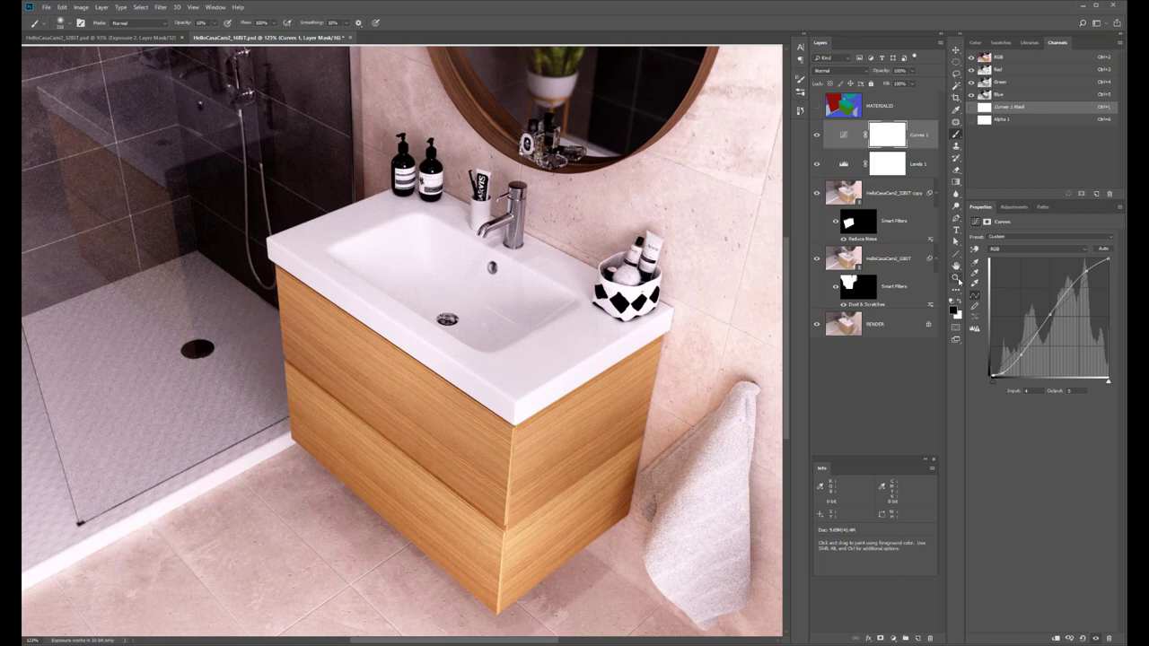
double_click(956, 278)
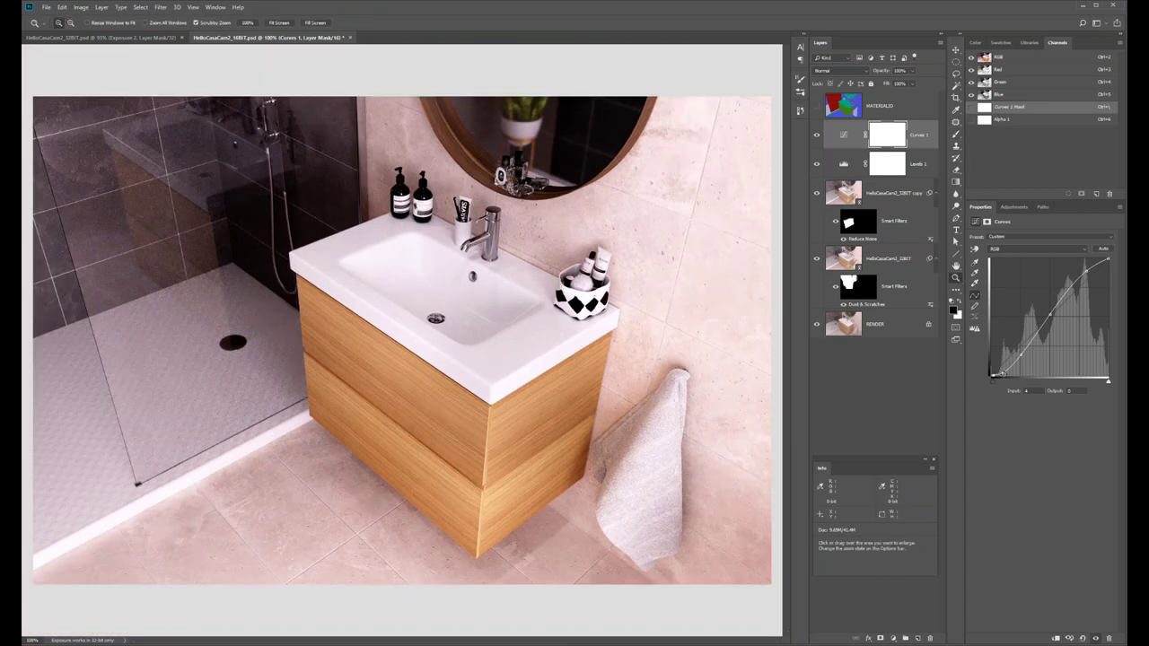
Fine-tune the lower curve point to input 65, output 45, and compare the render with Curves and Levels individually hidden.
key("Left")
key("Left")
key("Left")
key("Up")
key("Up")
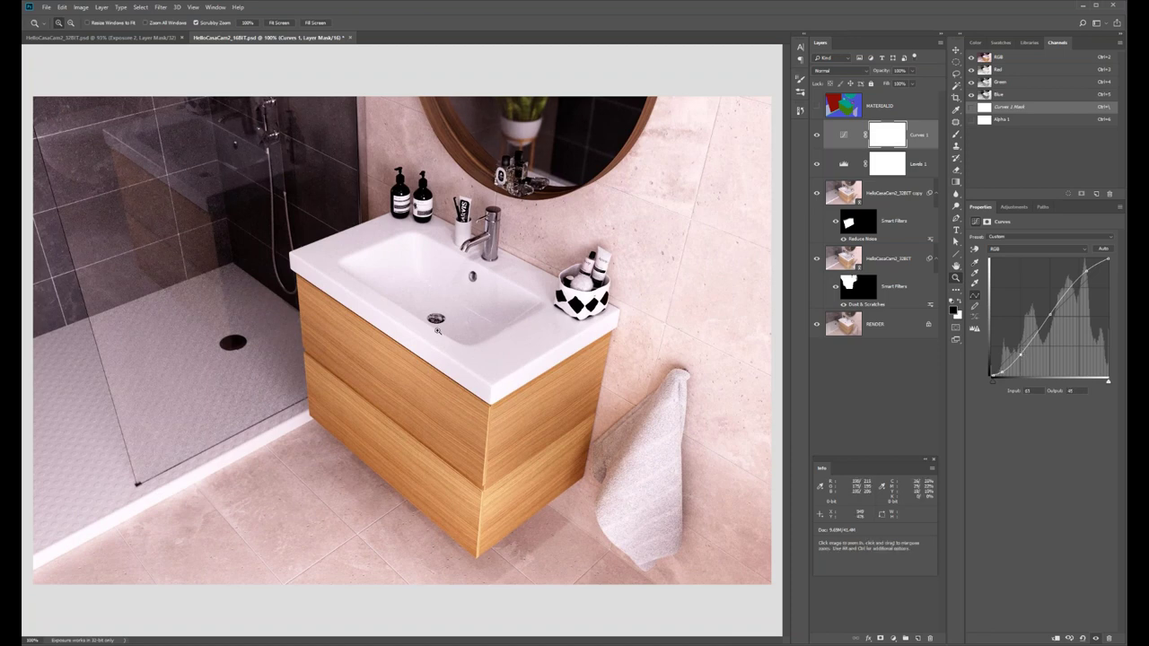
left_click(818, 136)
left_click(817, 136)
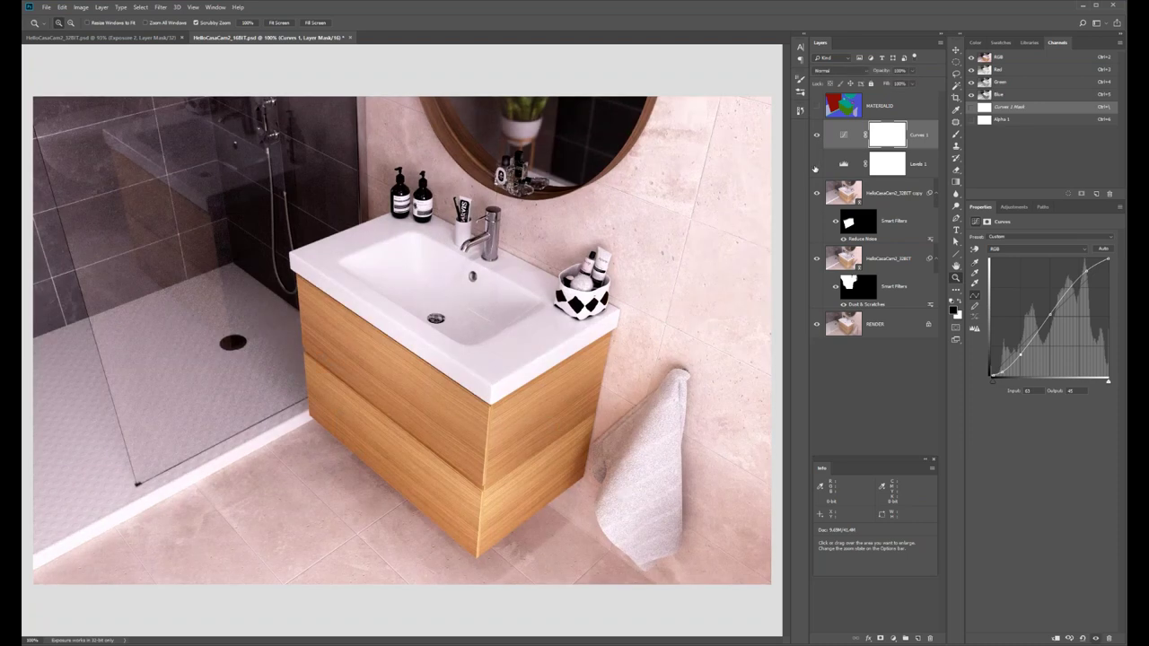
left_click(816, 165)
left_click(816, 165)
Paint low-opacity black on the Curves layer mask over the washbasin and lightly towards the shower to soften the contrast.
left_click(892, 138)
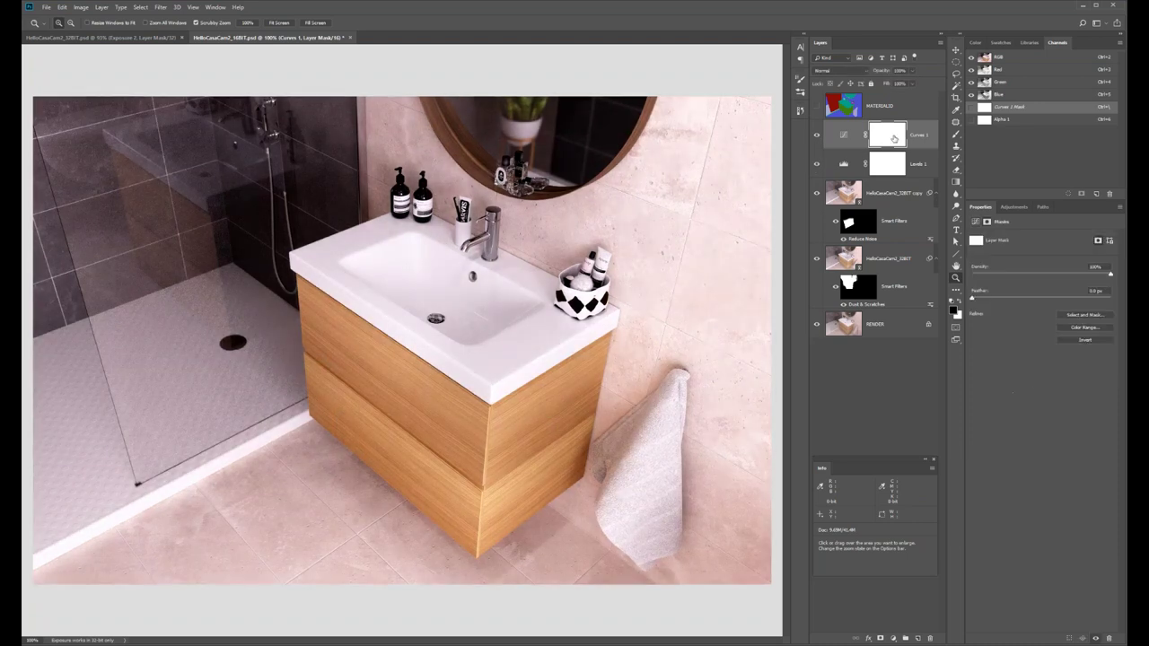
key("b")
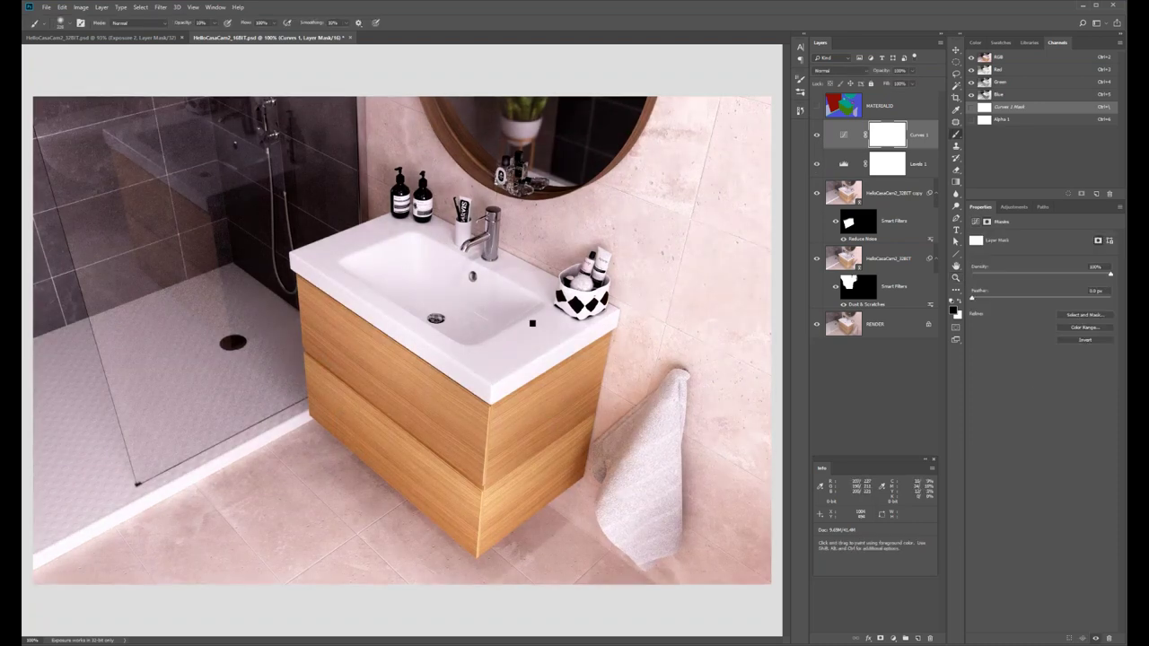
mouse_move(546, 300)
left_mouse_down()
mouse_move(458, 269)
mouse_move(512, 350)
mouse_move(502, 336)
left_mouse_up()
left_click_drag(363, 220, 310, 247)
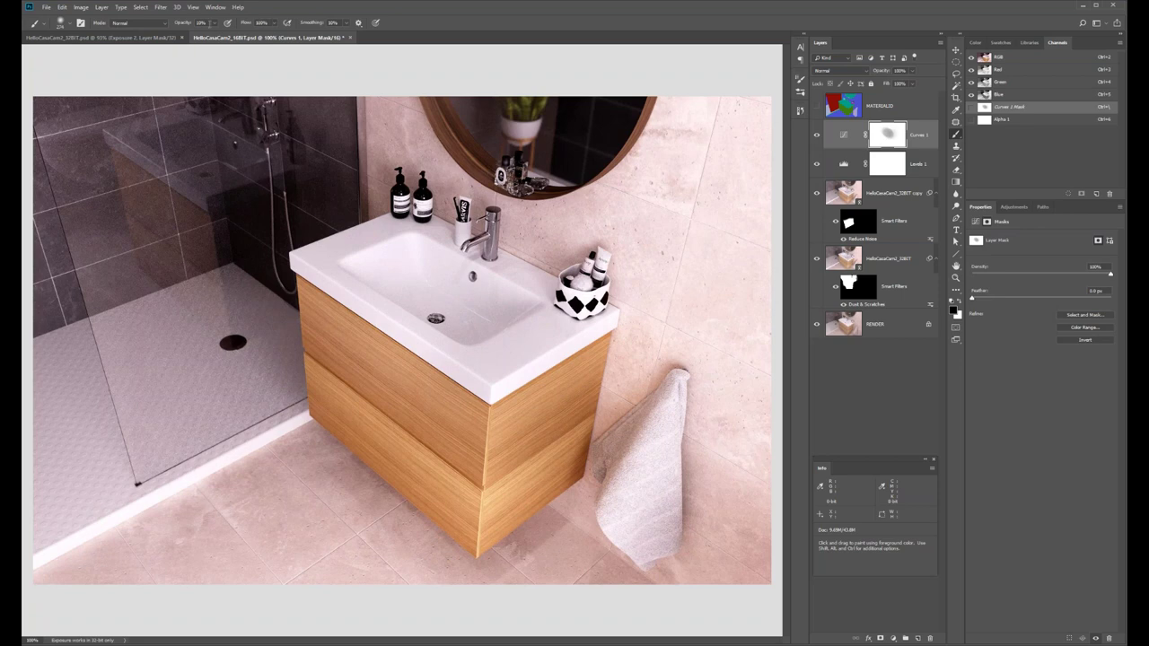
mouse_move(418, 238)
left_mouse_down()
mouse_move(323, 270)
mouse_move(386, 224)
mouse_move(476, 260)
mouse_move(503, 247)
mouse_move(431, 224)
mouse_move(449, 269)
mouse_move(386, 243)
mouse_move(521, 256)
mouse_move(386, 256)
mouse_move(449, 229)
mouse_move(359, 288)
mouse_move(247, 252)
mouse_move(140, 279)
mouse_move(148, 264)
mouse_move(215, 297)
left_mouse_up()
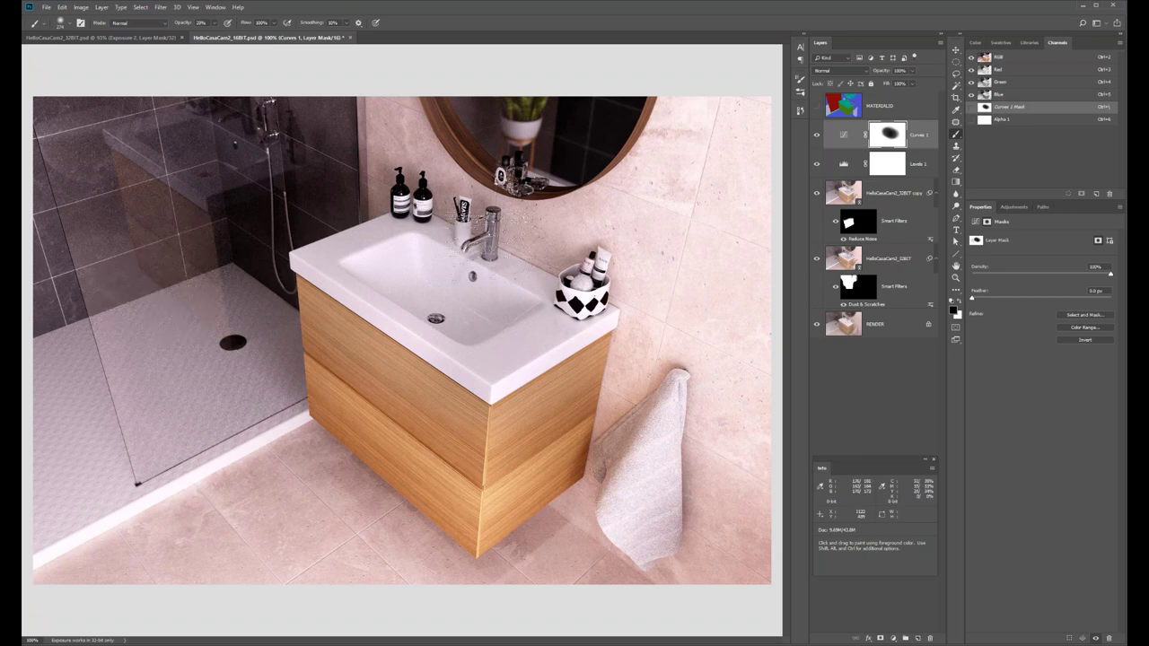
scroll(515, 301, "down", 1)
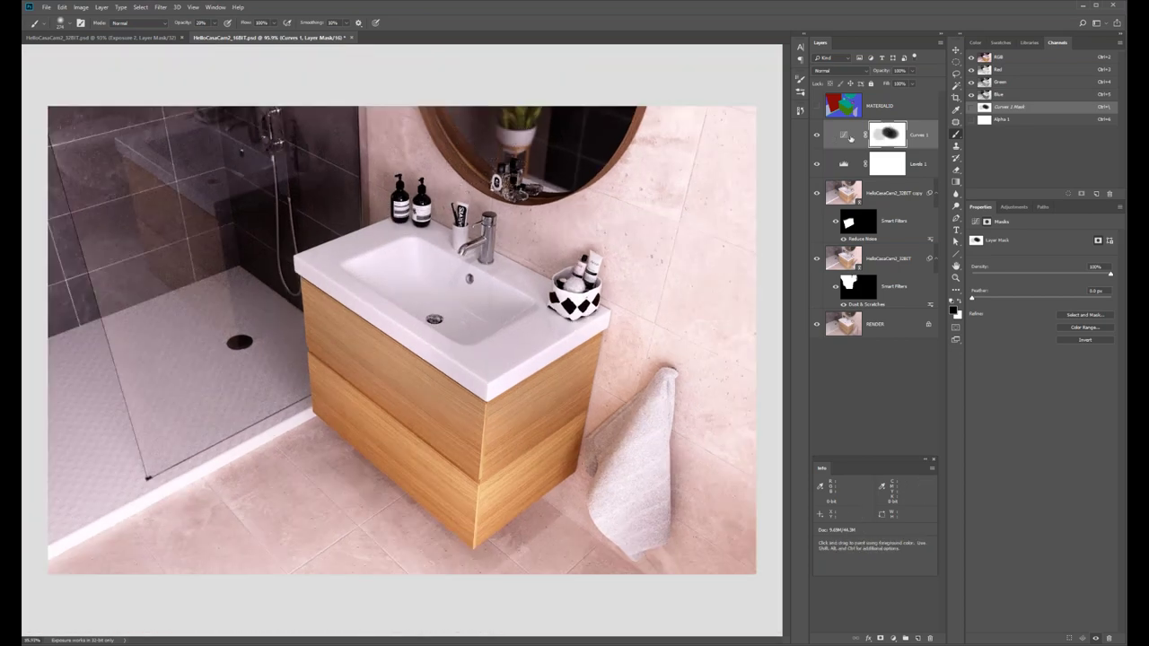
Select the Curves adjustment and compare the render with the Levels layer hidden and shown.
left_click(850, 138)
left_click(817, 163)
left_click(817, 163)
left_click(817, 163)
left_click(817, 164)
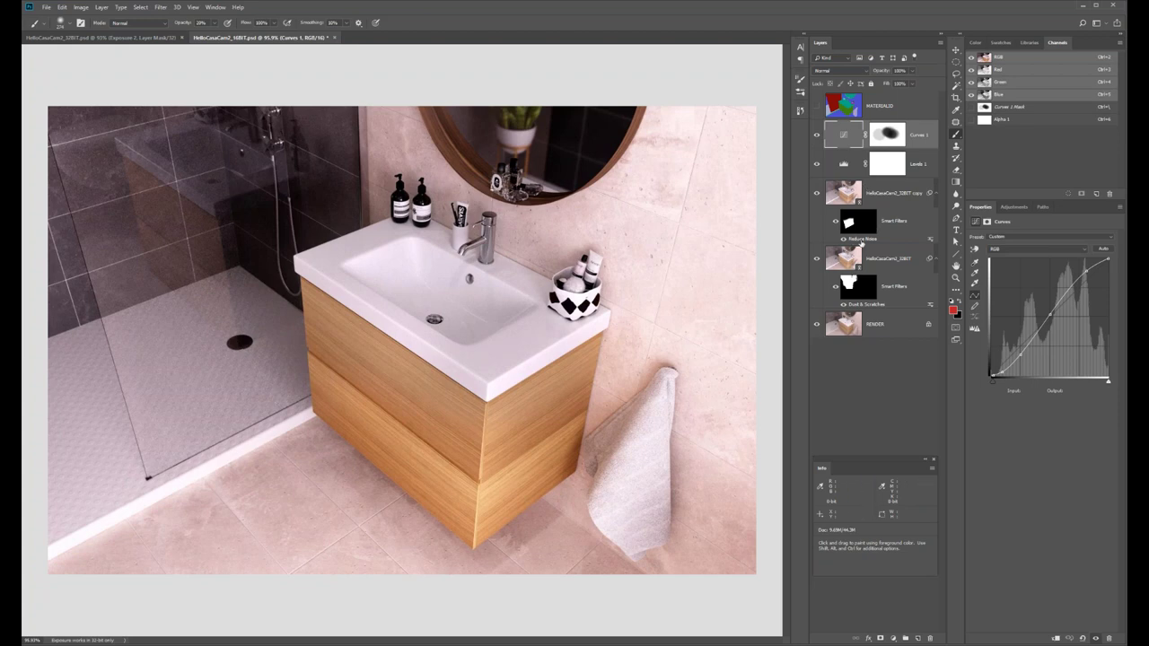
Lower Preserve Details to 5% in the linked copy's Reduce Noise smart filter, checking the shower floor, and save the file.
double_click(862, 239)
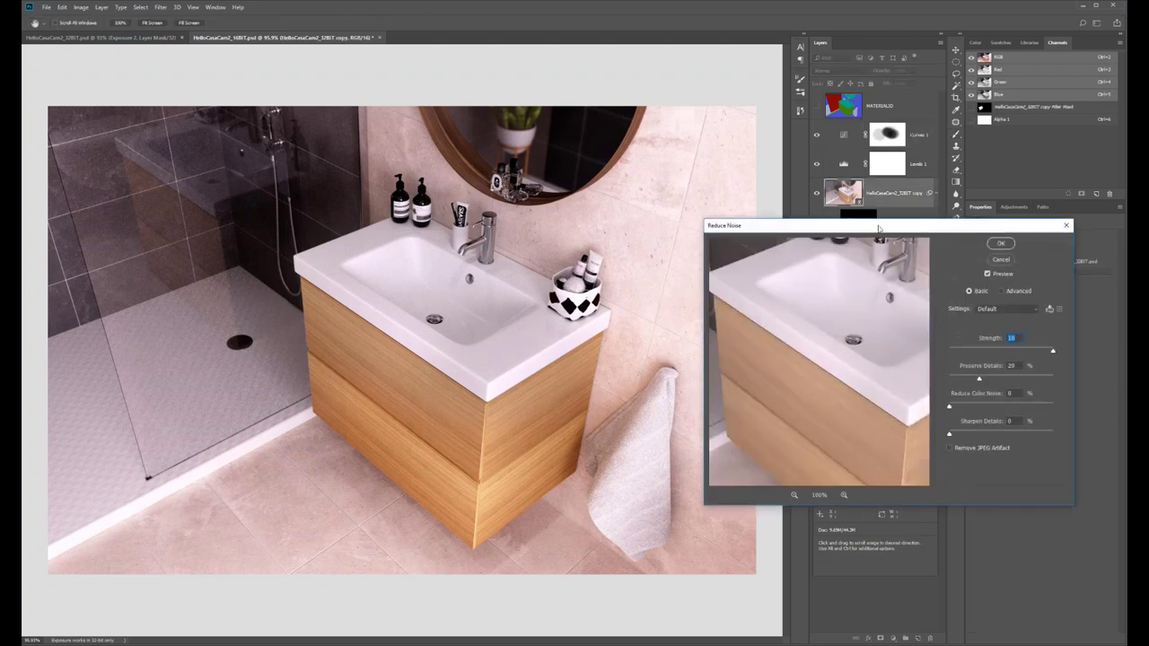
left_click_drag(306, 328, 395, 315)
left_click_drag(560, 387, 536, 388)
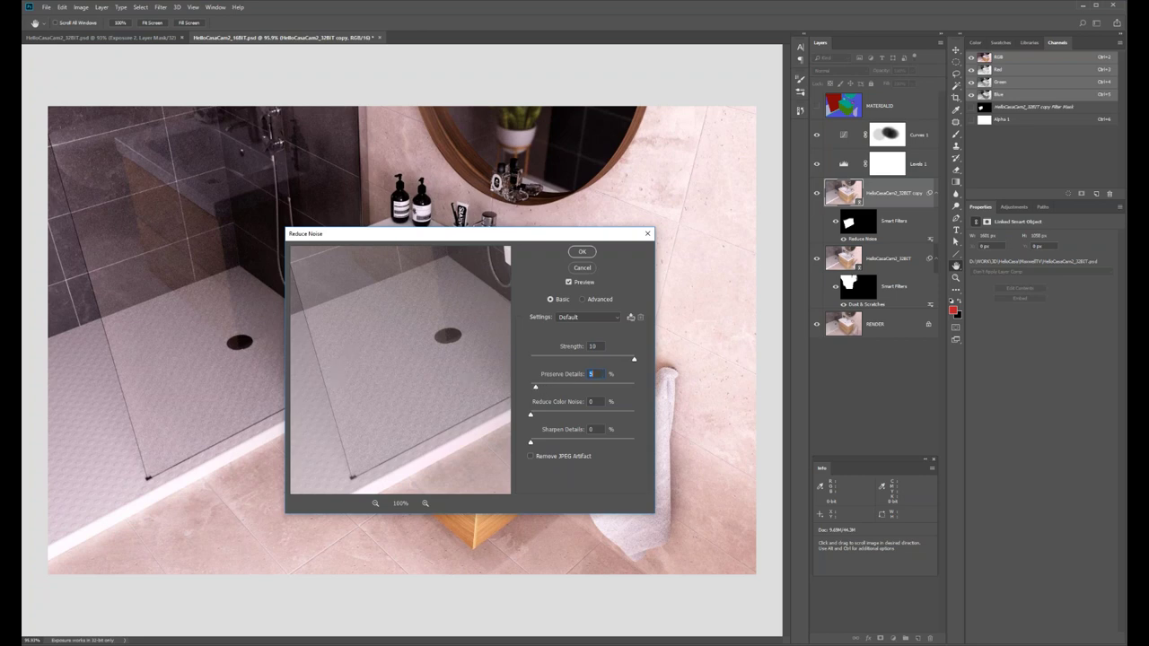
left_click(584, 252)
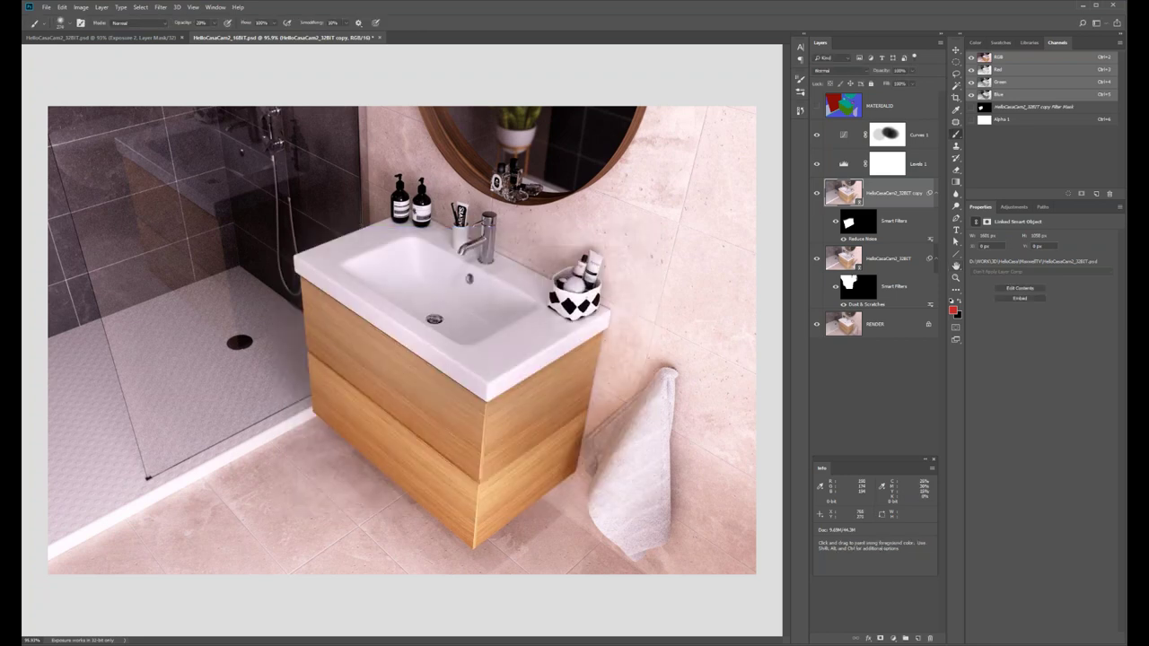
key("ctrl+s")
left_click(81, 7)
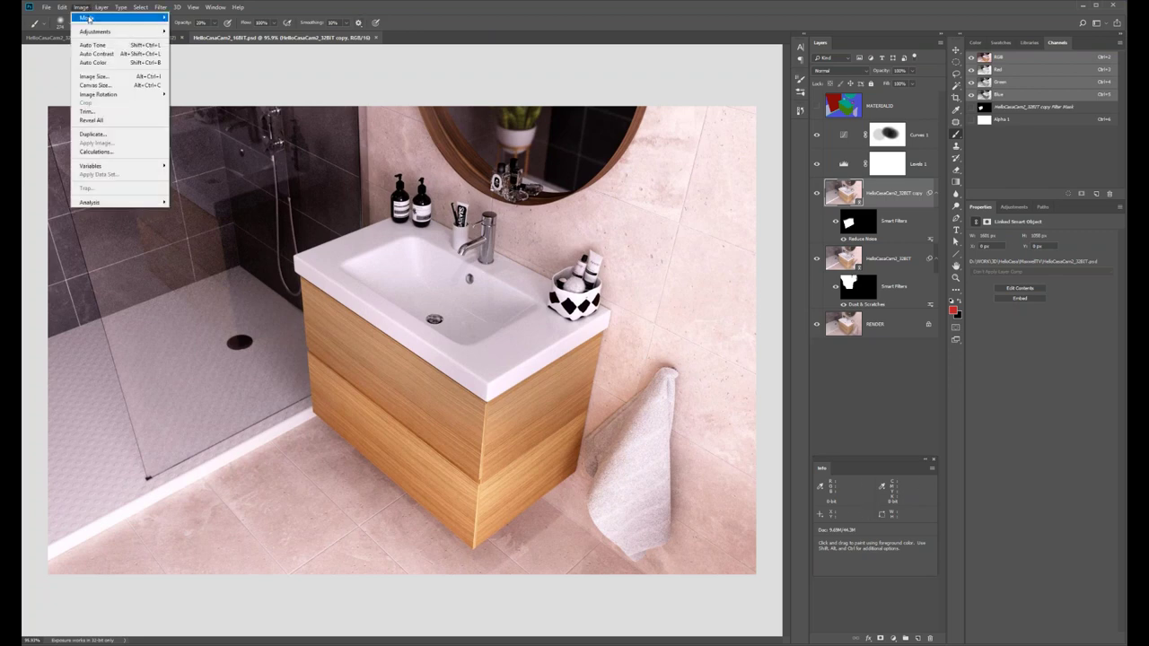
mouse_move(116, 17)
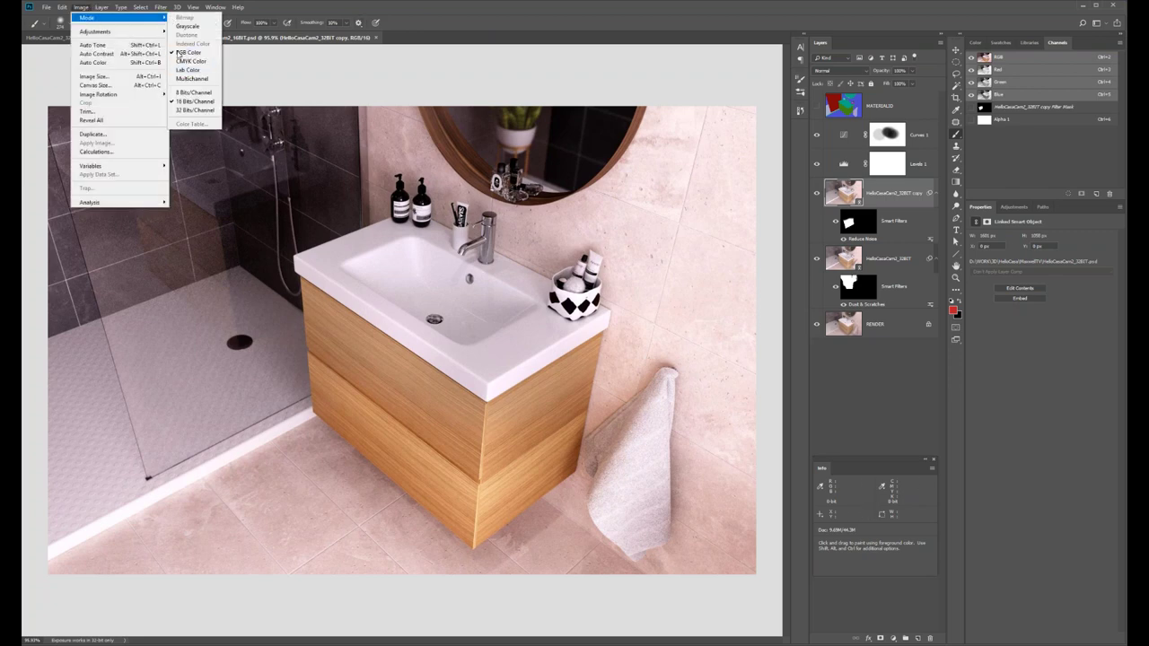
key("Escape")
key("Escape")
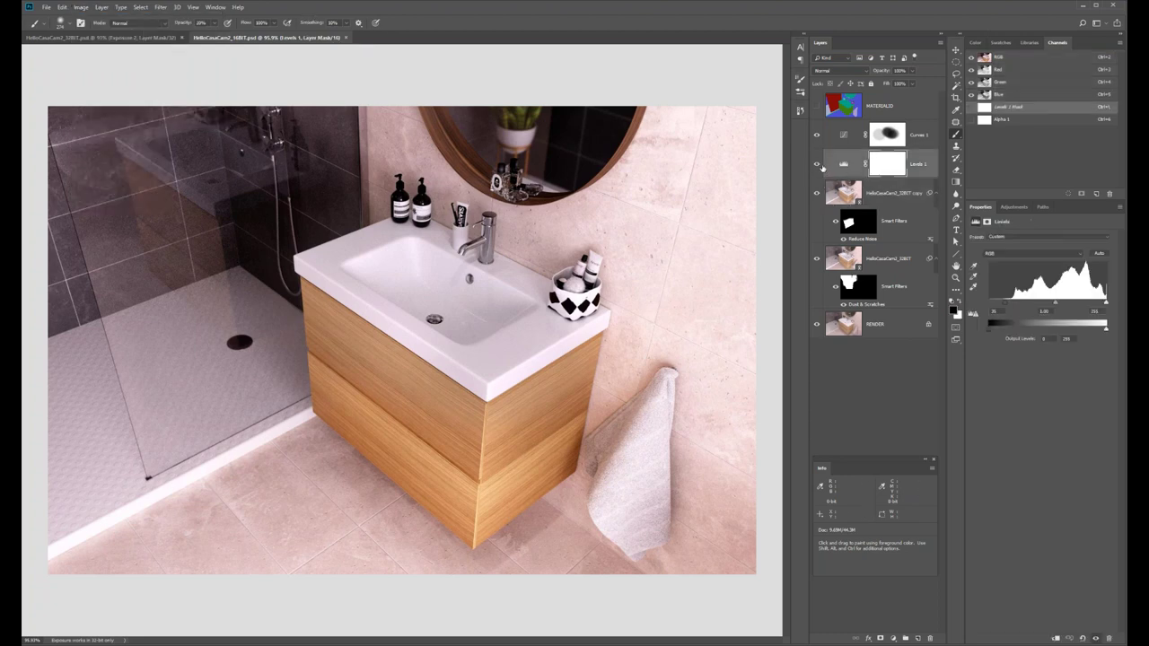
Hide the Levels layer and compare the render with the Curves adjustment on and off, ending with Curves hidden.
left_click(816, 164)
left_click(849, 135)
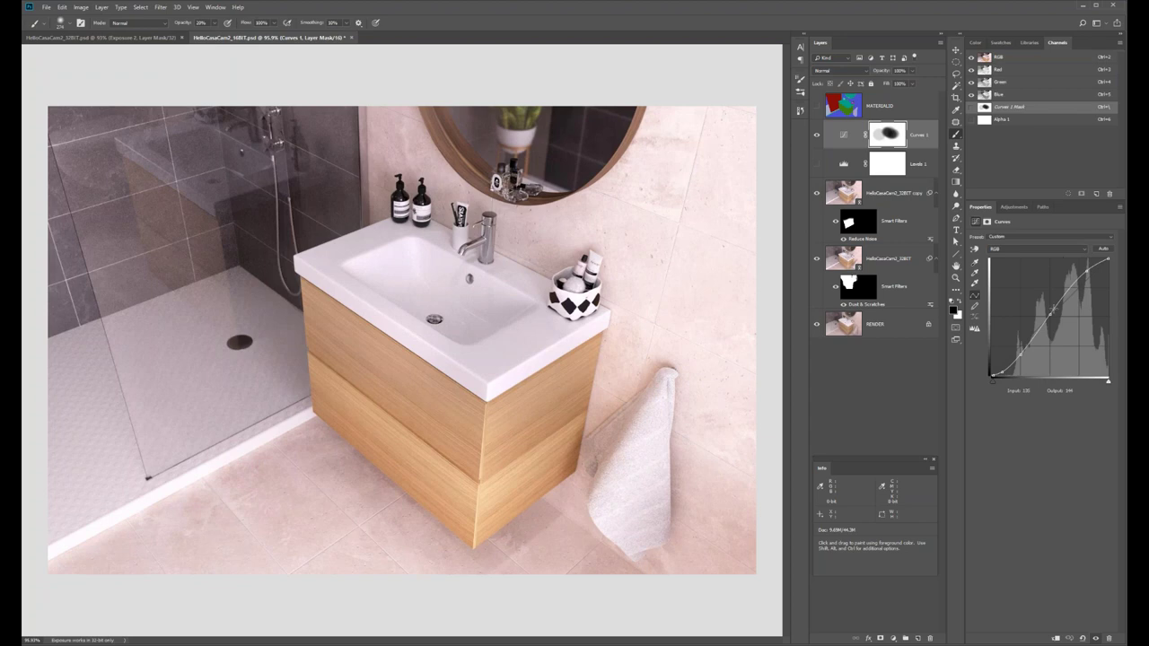
left_click(843, 140)
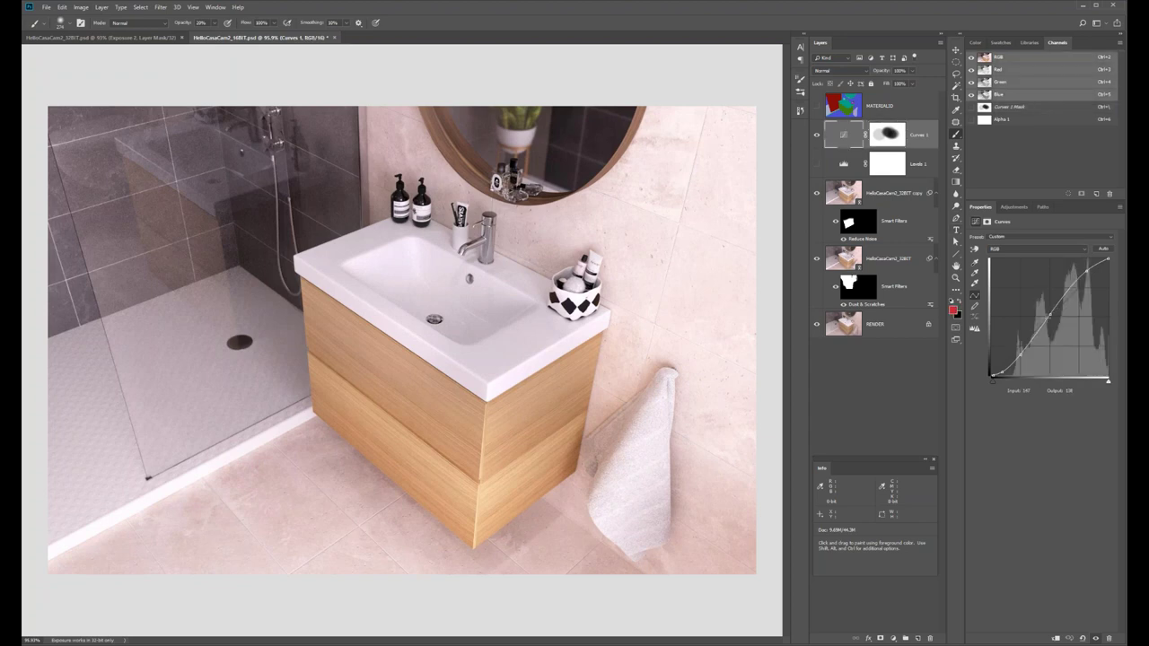
left_click(816, 135)
left_click(817, 135)
left_click(817, 135)
Show the Levels layer again and raise its black input to about 46.
left_click(817, 164)
left_click(887, 163)
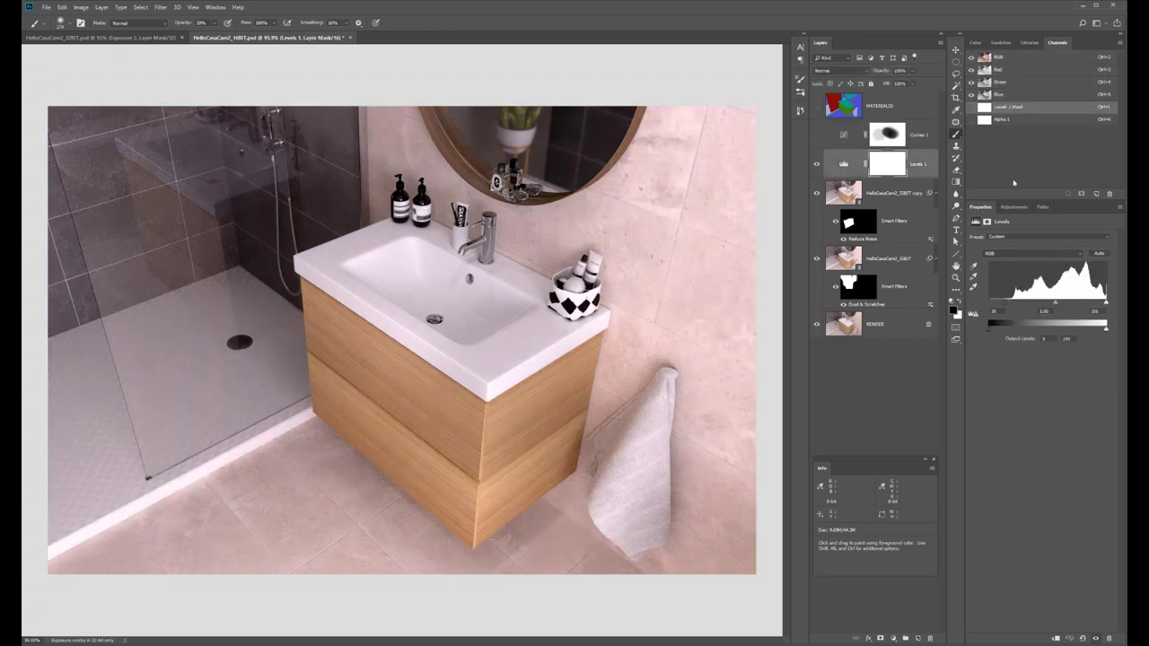
left_click_drag(1007, 306, 1013, 307)
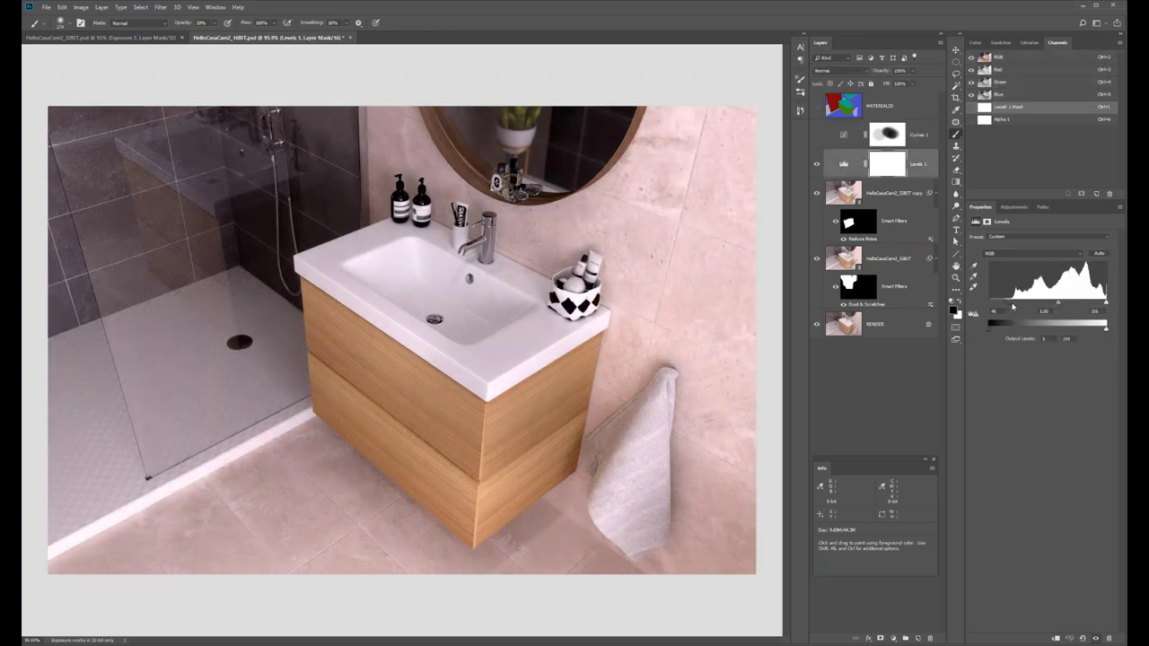
Increase contrast in the Levels adjustment by lowering the white input point and raising the black input point slightly.
left_click_drag(1107, 305, 1098, 305)
left_click_drag(1013, 306, 1017, 305)
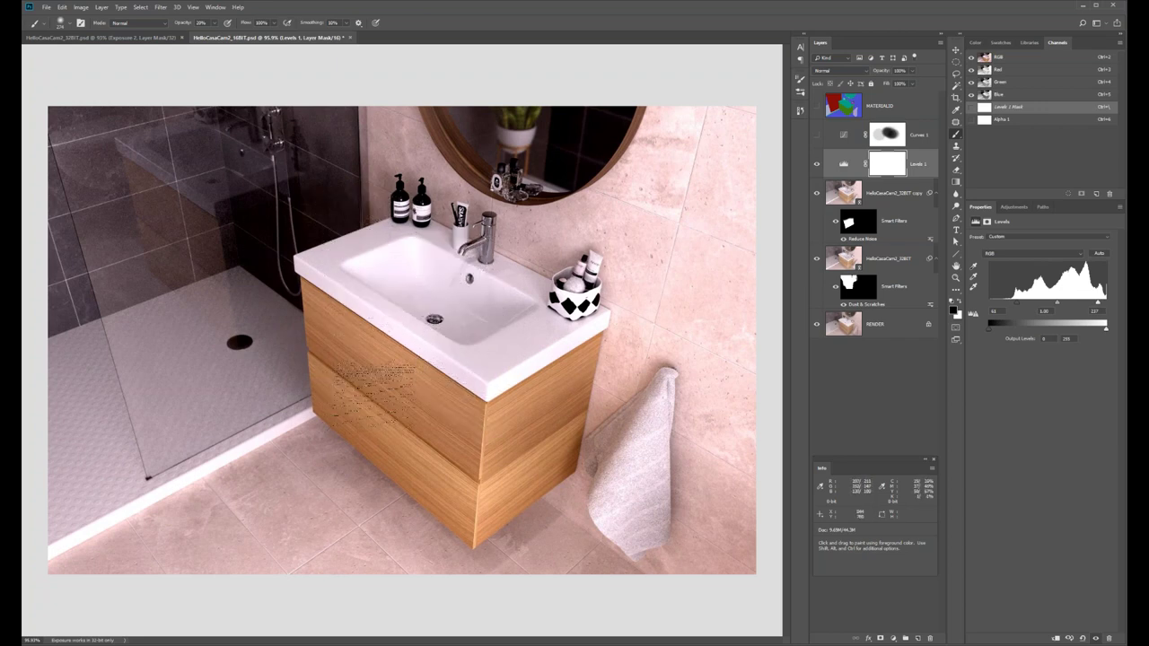
key("ctrl+space")
left_click(437, 472)
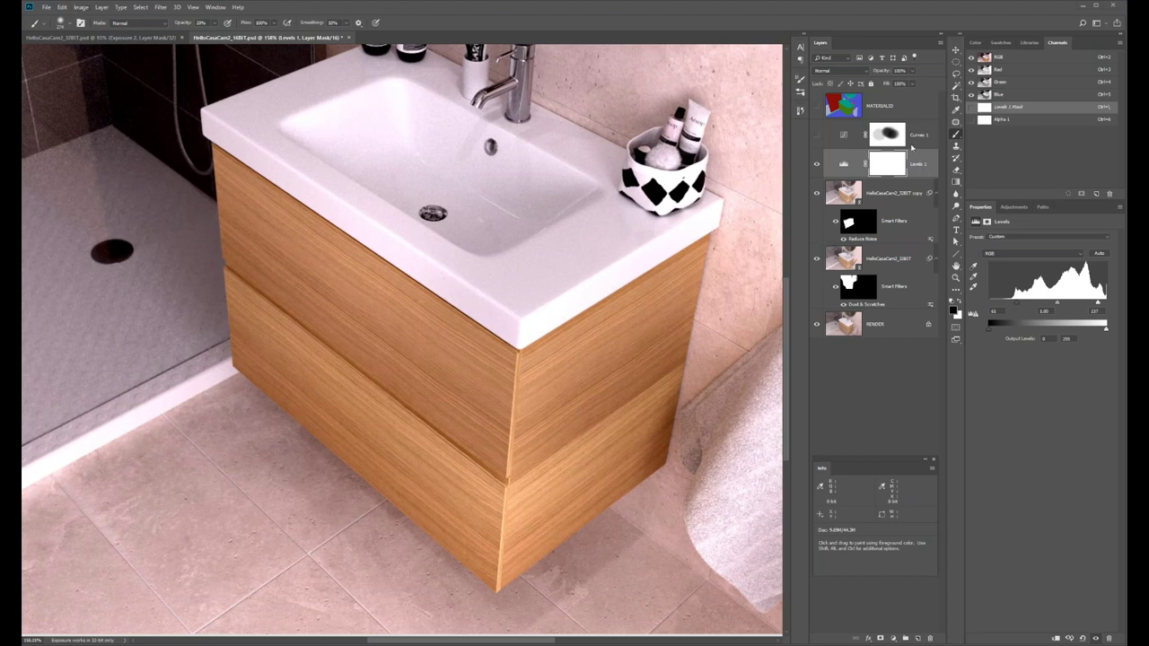
left_click(80, 7)
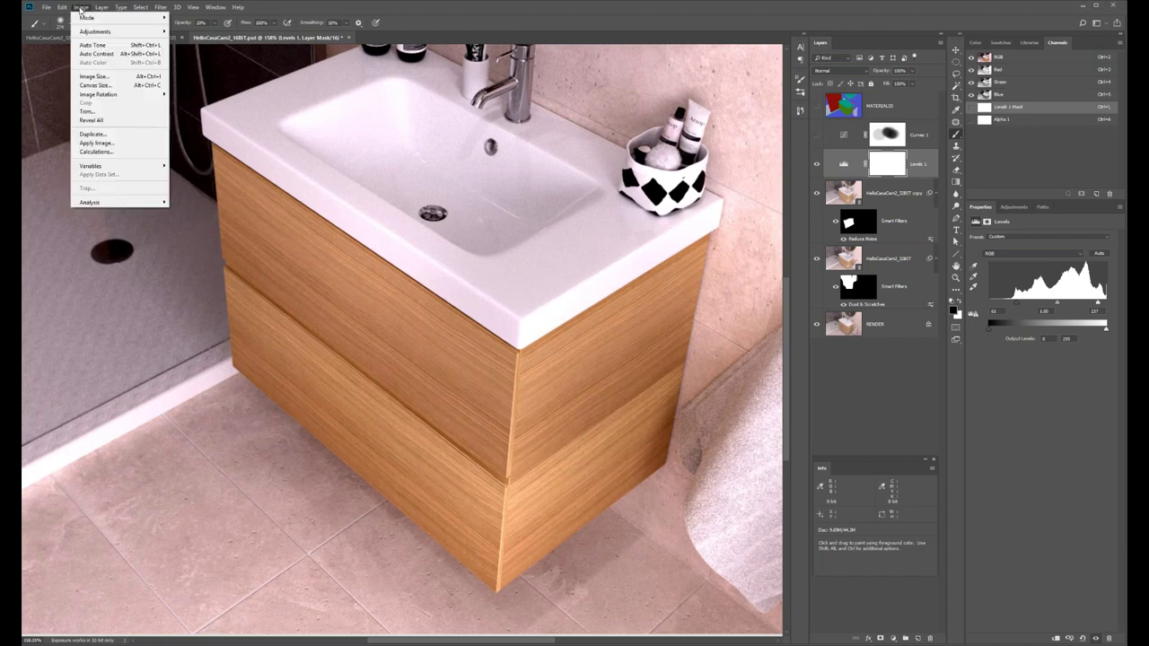
mouse_move(88, 18)
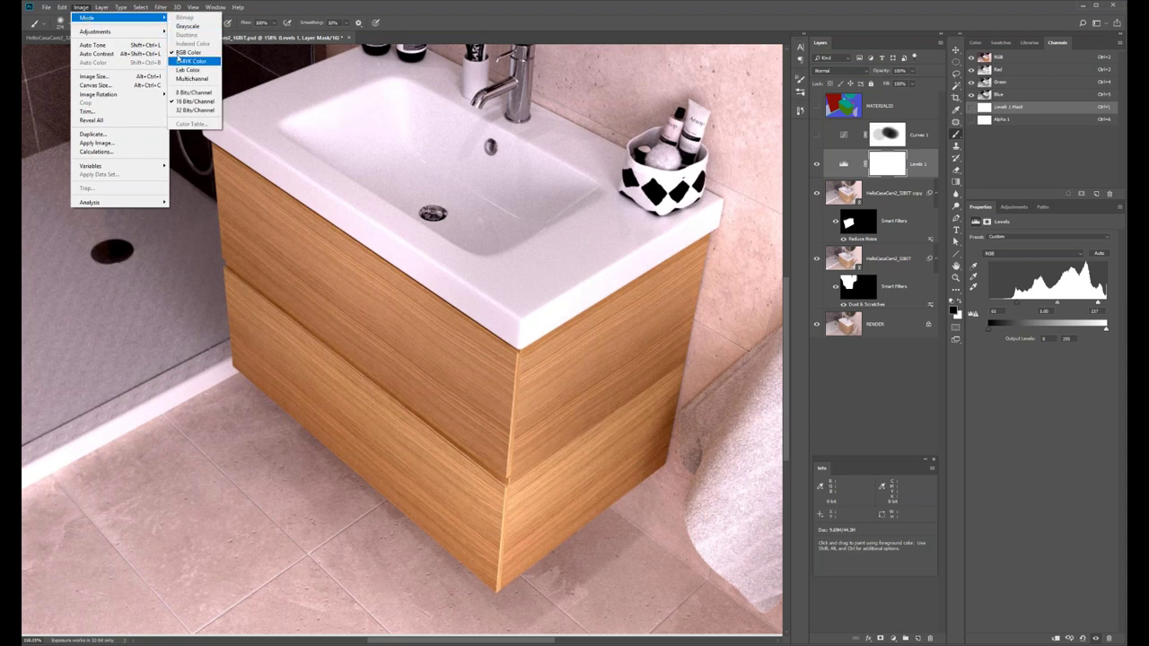
key("Escape")
key("Escape")
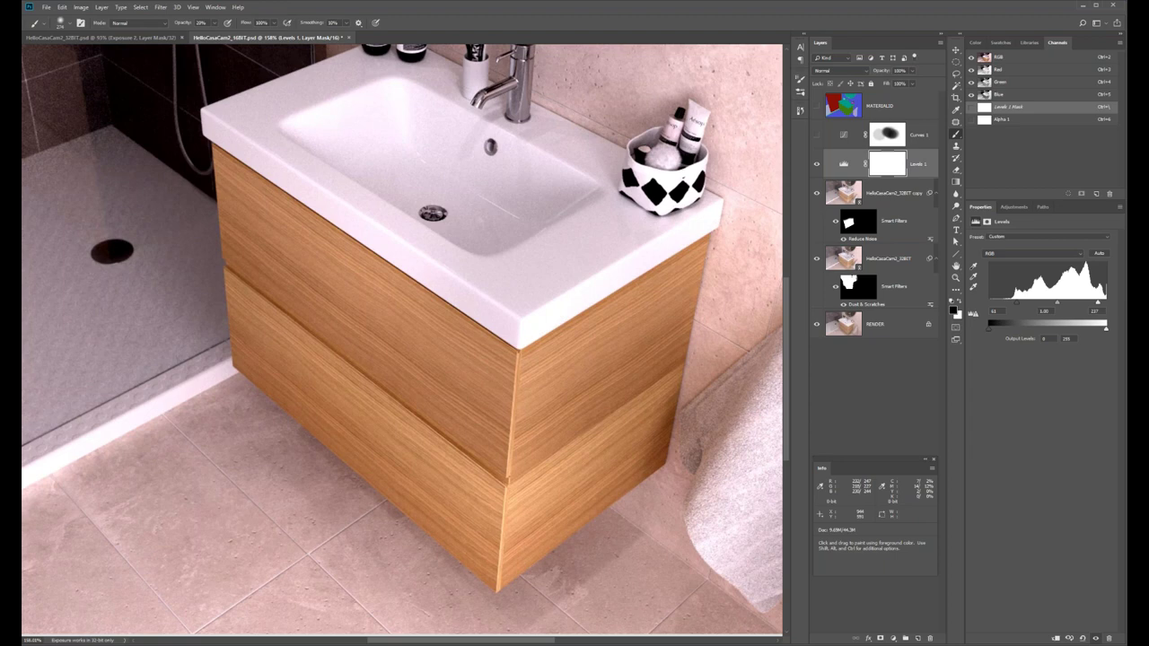
key("ctrl+1")
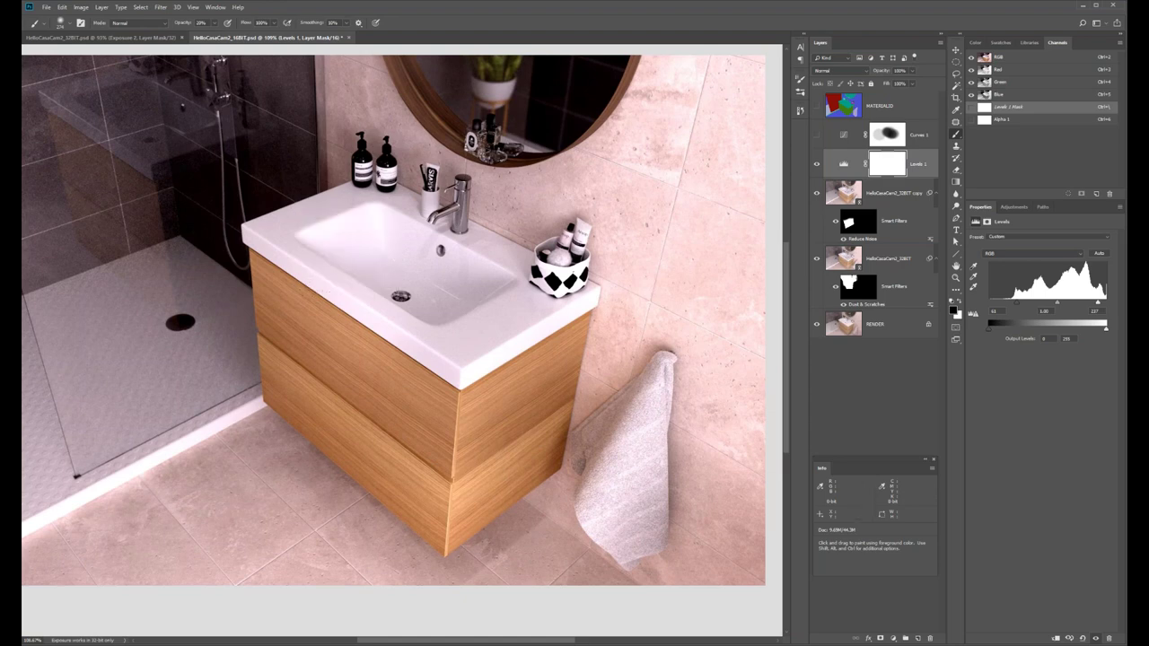
left_click(81, 8)
mouse_move(117, 17)
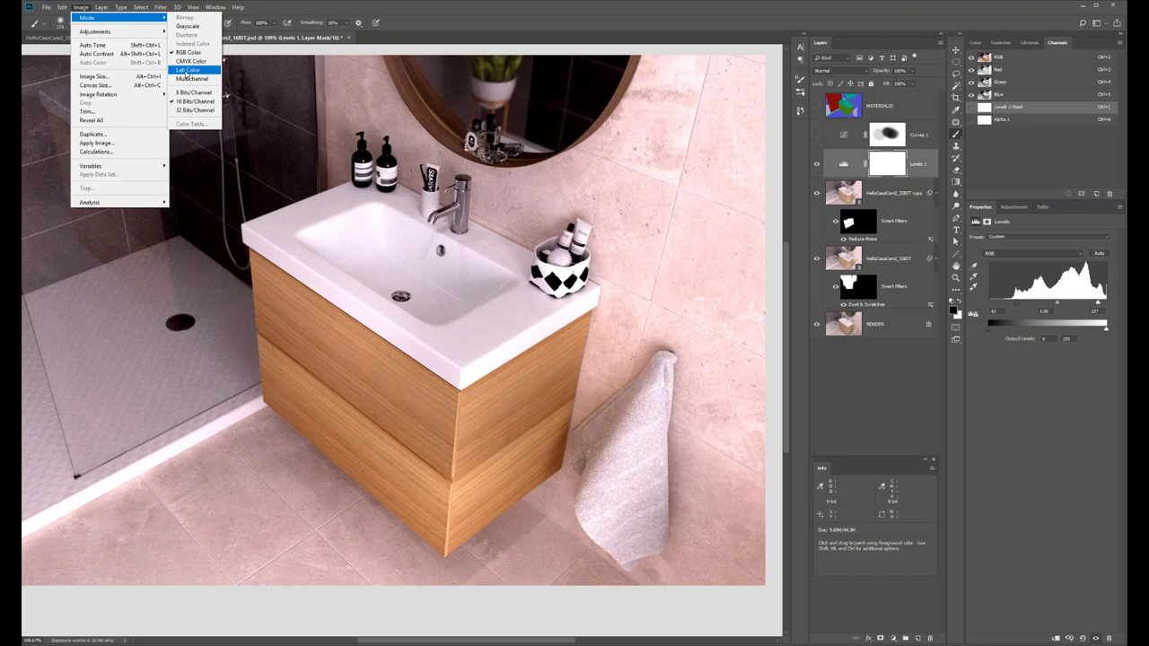
key("Escape")
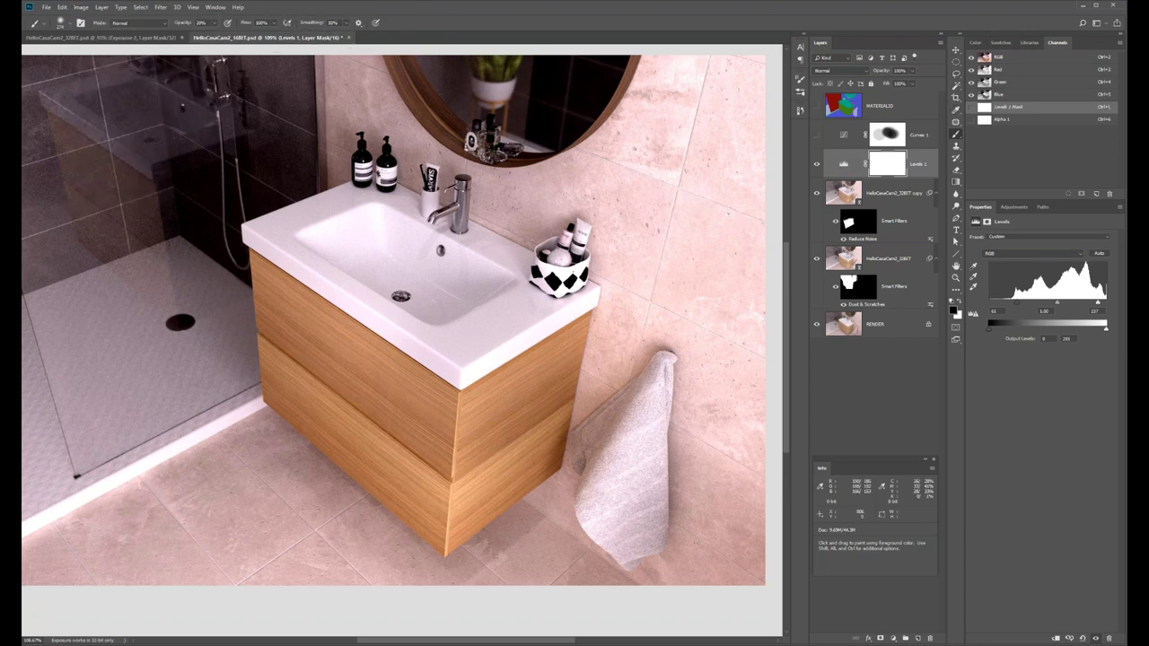
Save the document, and save a separate PSD version as HelloCasaCam2_16BIT_LAB.
key("ctrl+s")
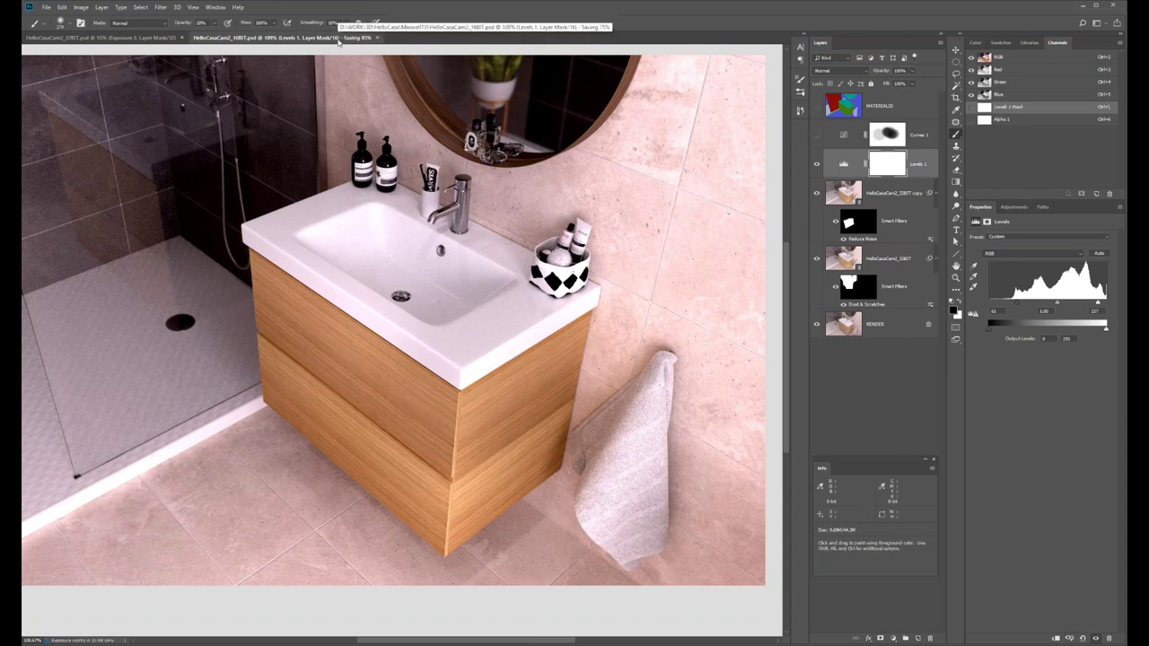
left_click(46, 8)
left_click(90, 109)
left_click(135, 501)
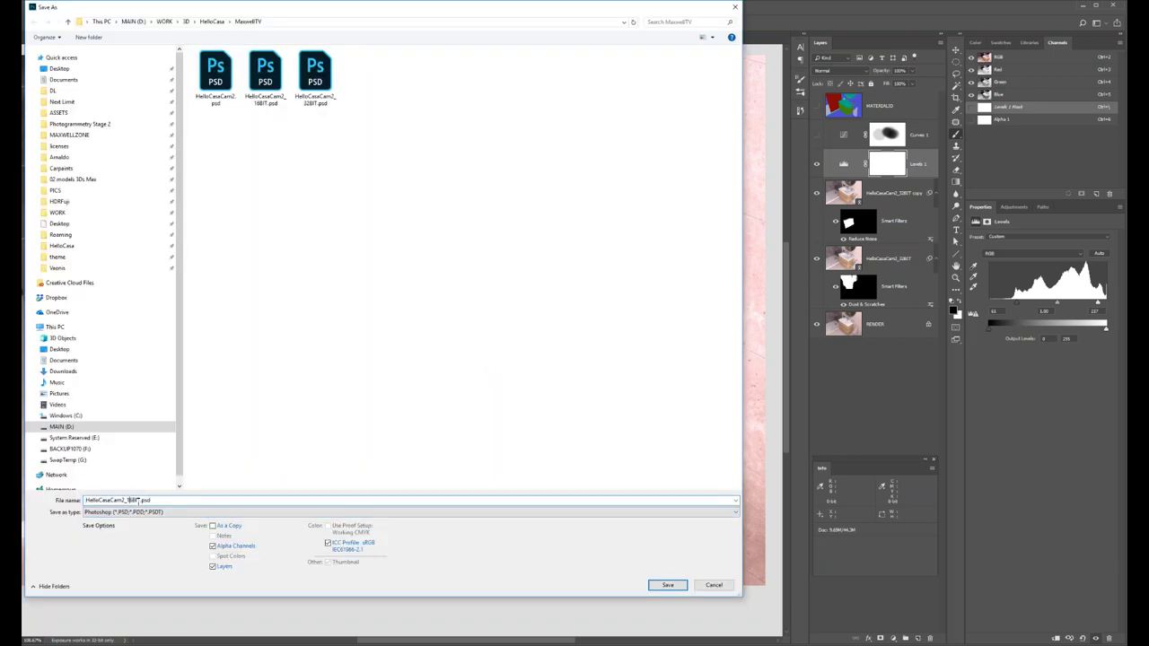
type("_LAB")
key("Return")
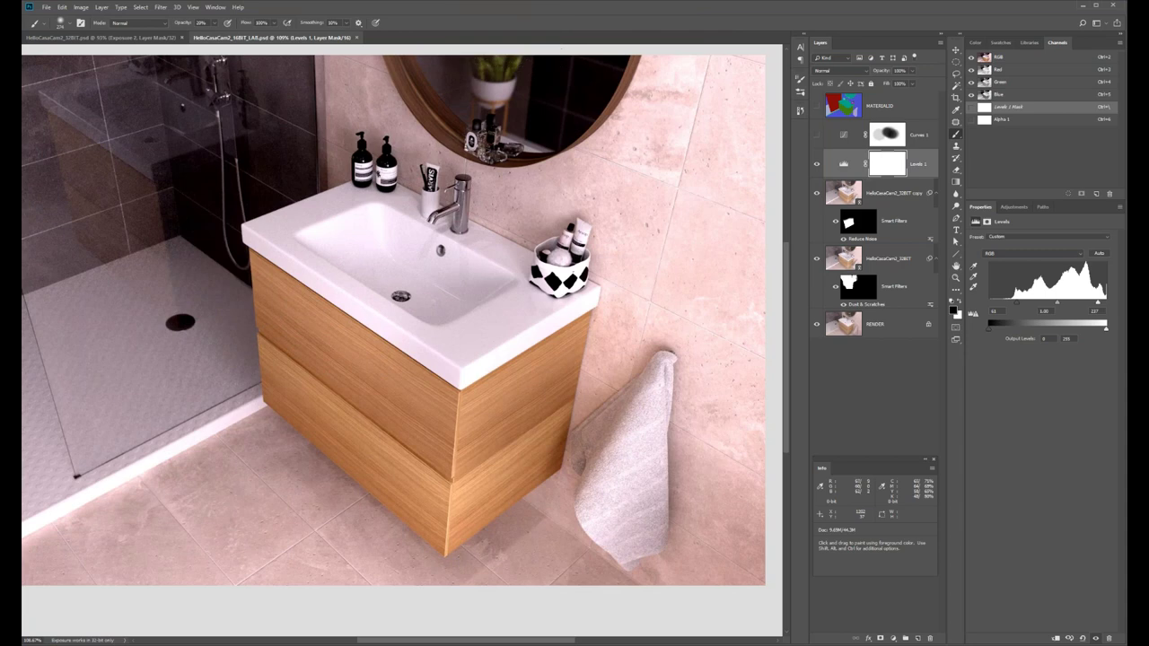
Convert the image to Lab Color, accepting the loss of adjustment layers and leaving the smart objects unrasterized.
left_click(81, 7)
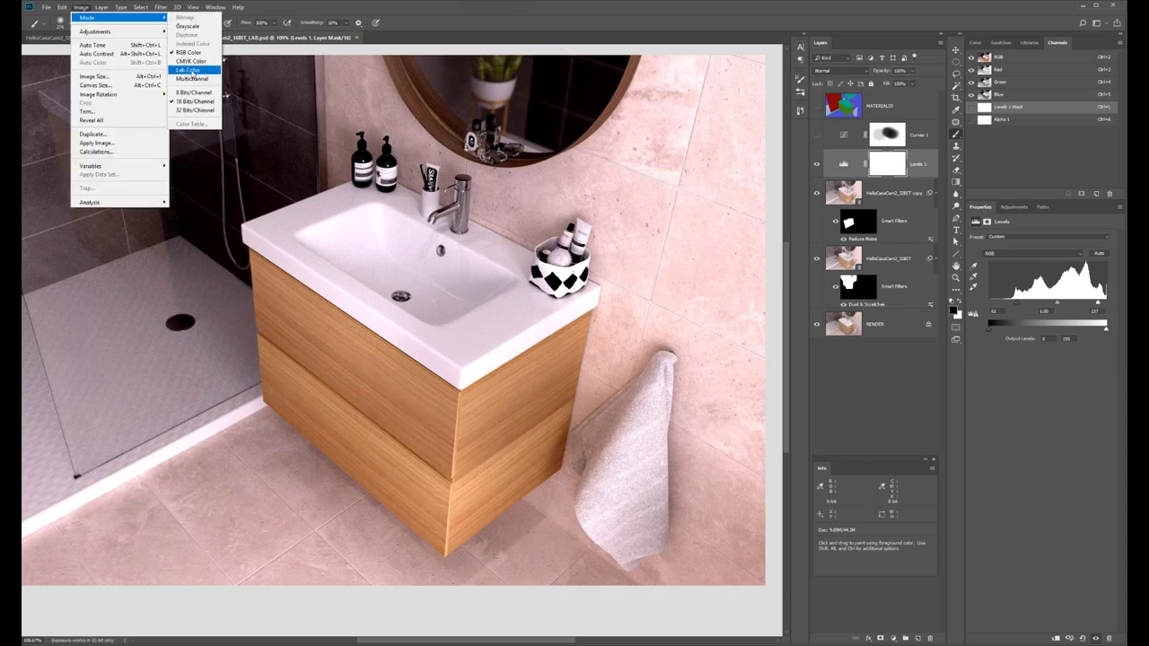
left_click(189, 70)
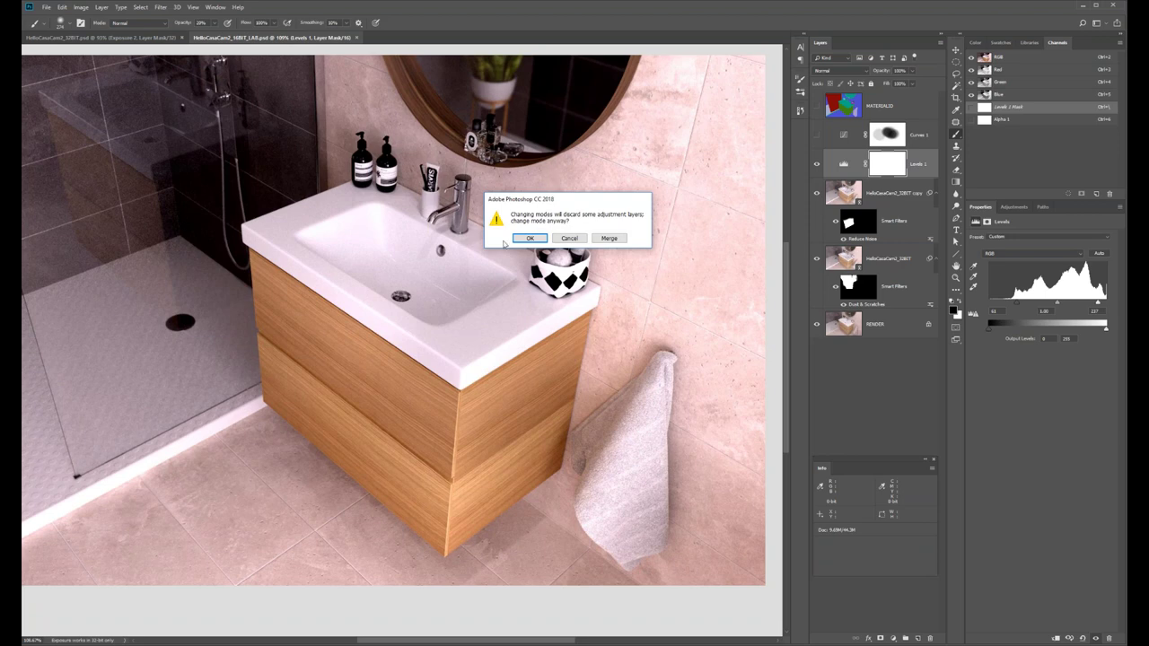
left_click(531, 238)
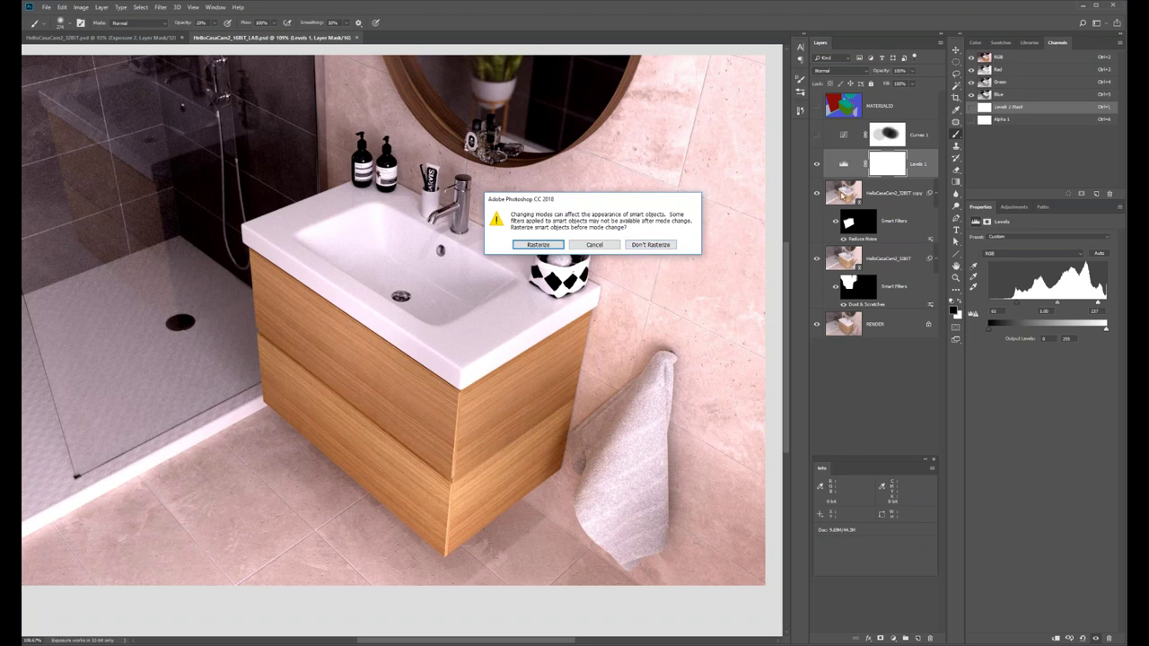
left_click(652, 245)
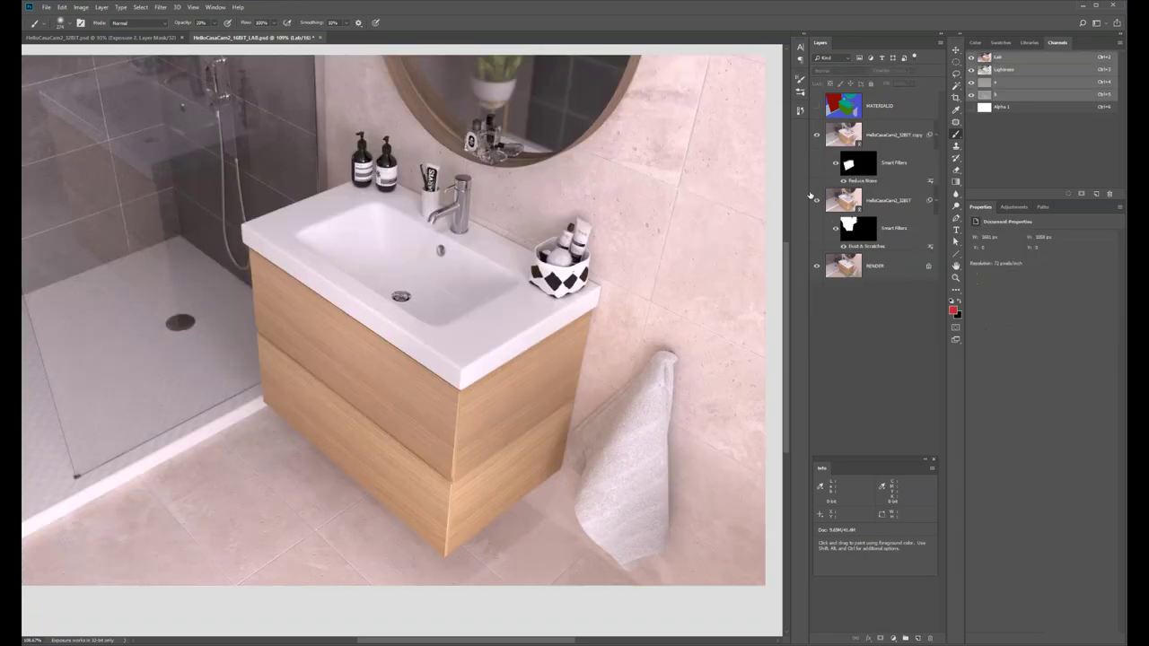
Add a Curves adjustment layer above the HelloCasaCam2_32BIT copy smart object.
left_click(849, 135)
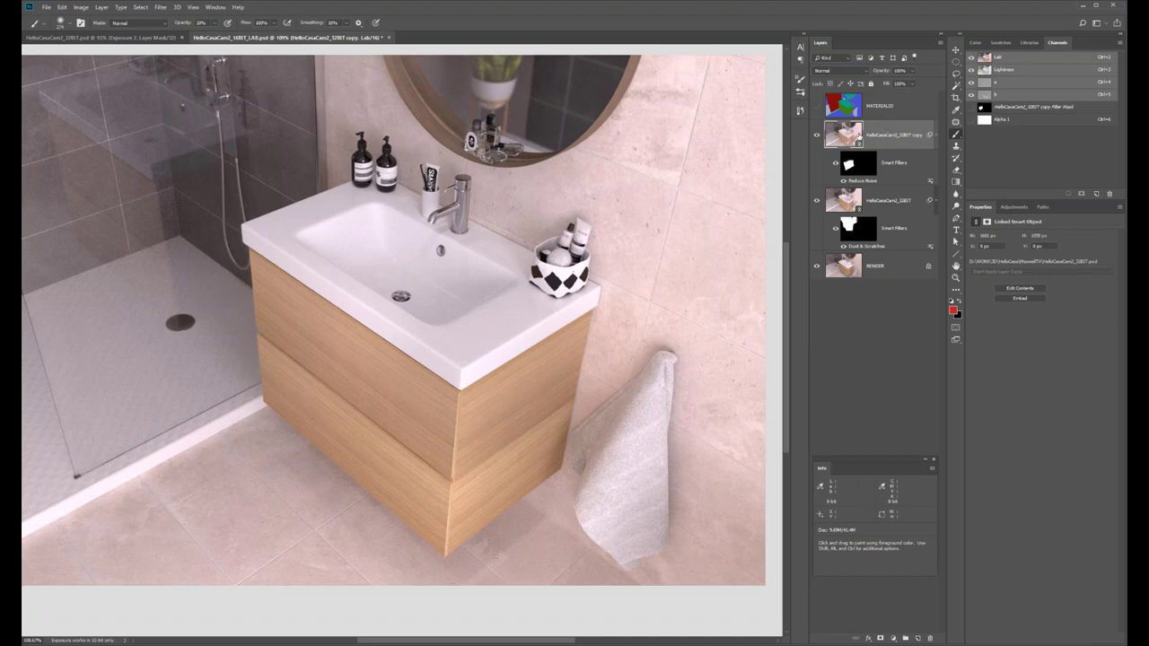
left_click(847, 203)
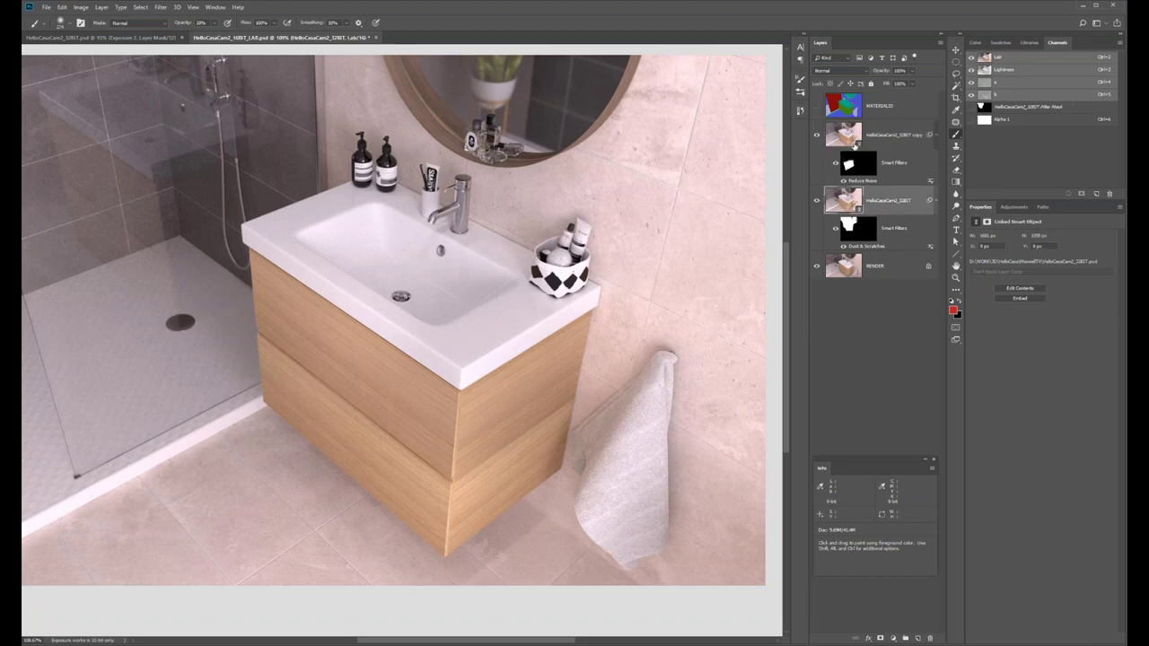
left_click(858, 141)
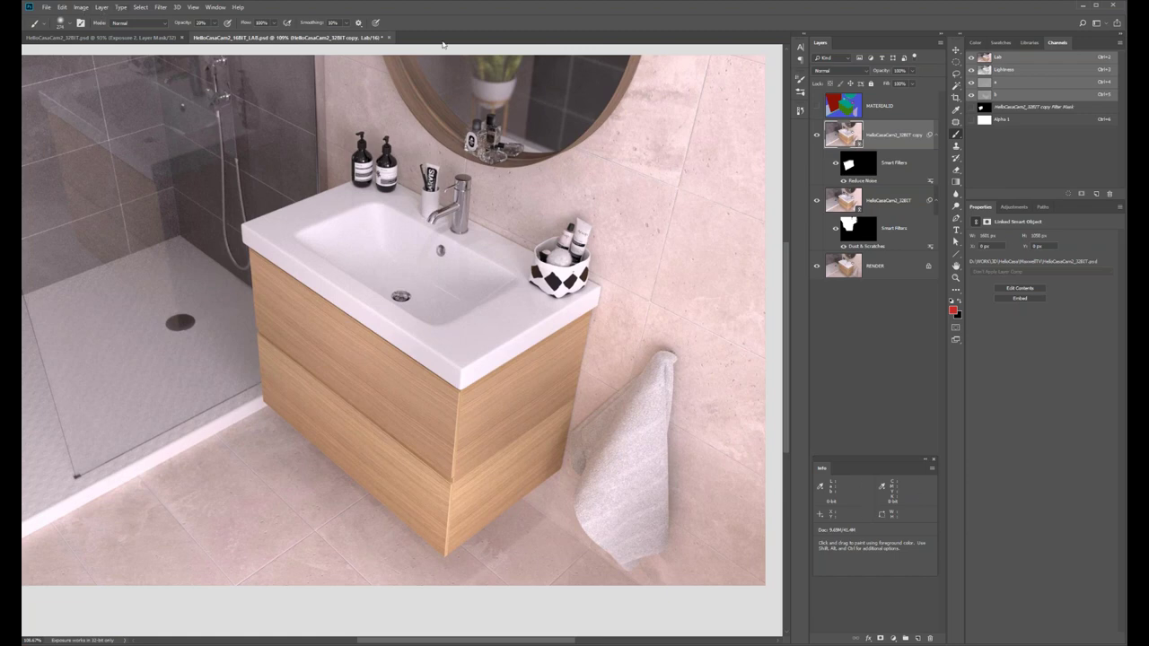
left_click(1014, 207)
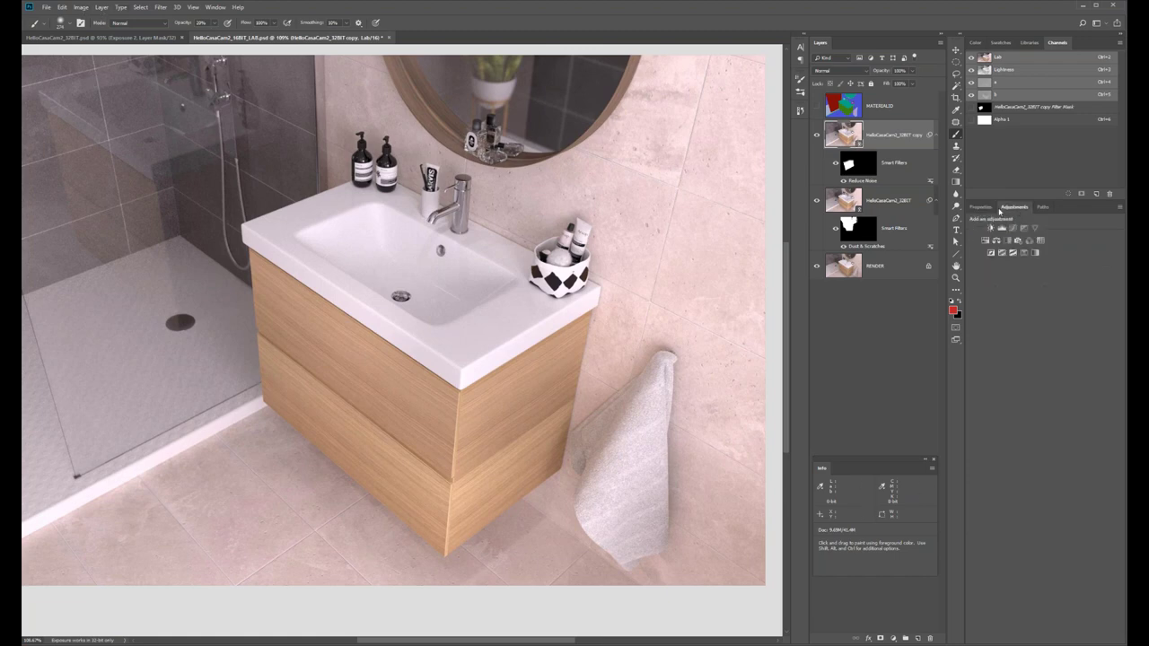
left_click(1014, 228)
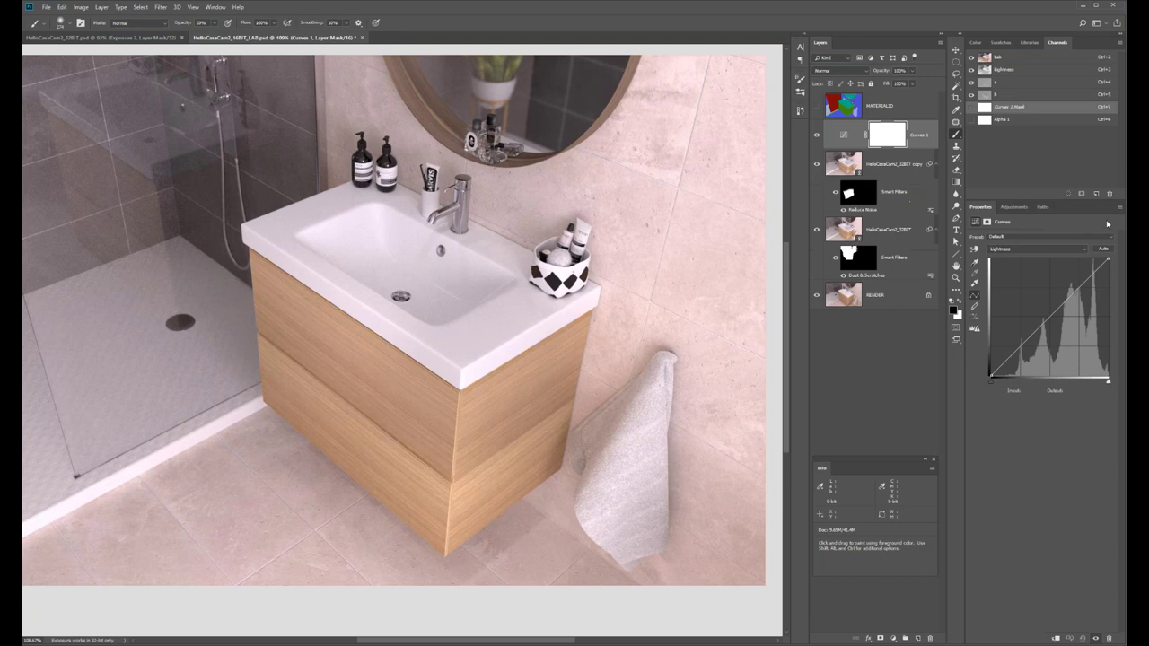
Try shifting the black and white points of the a channel curve, restoring each one.
left_click(1032, 253)
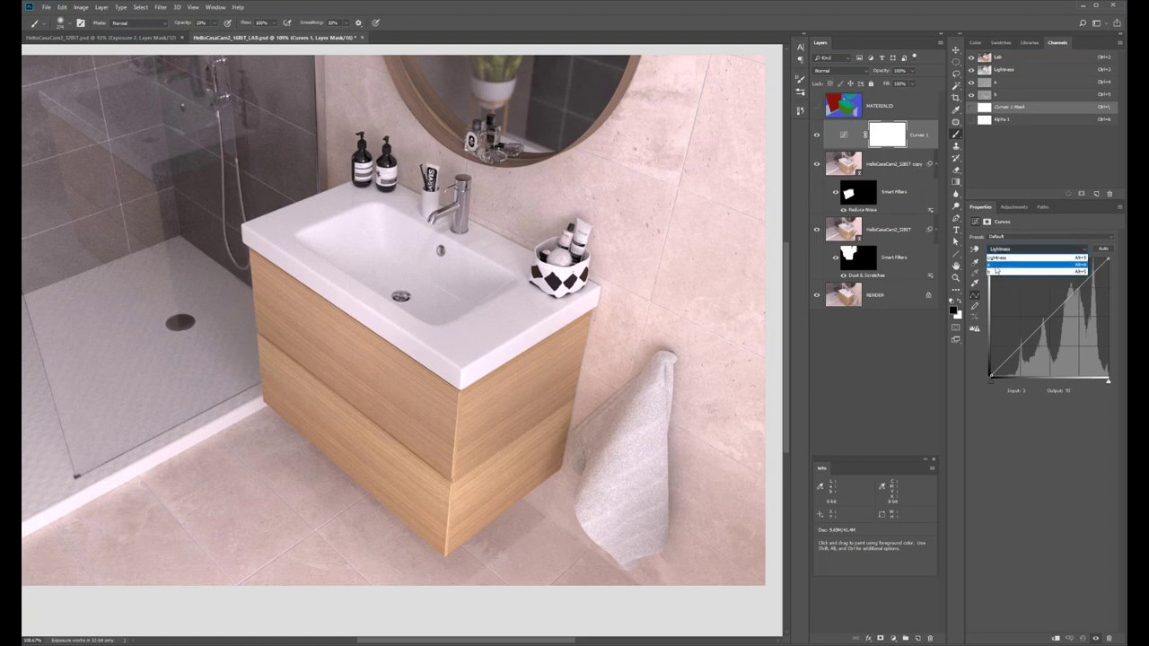
left_click(1032, 264)
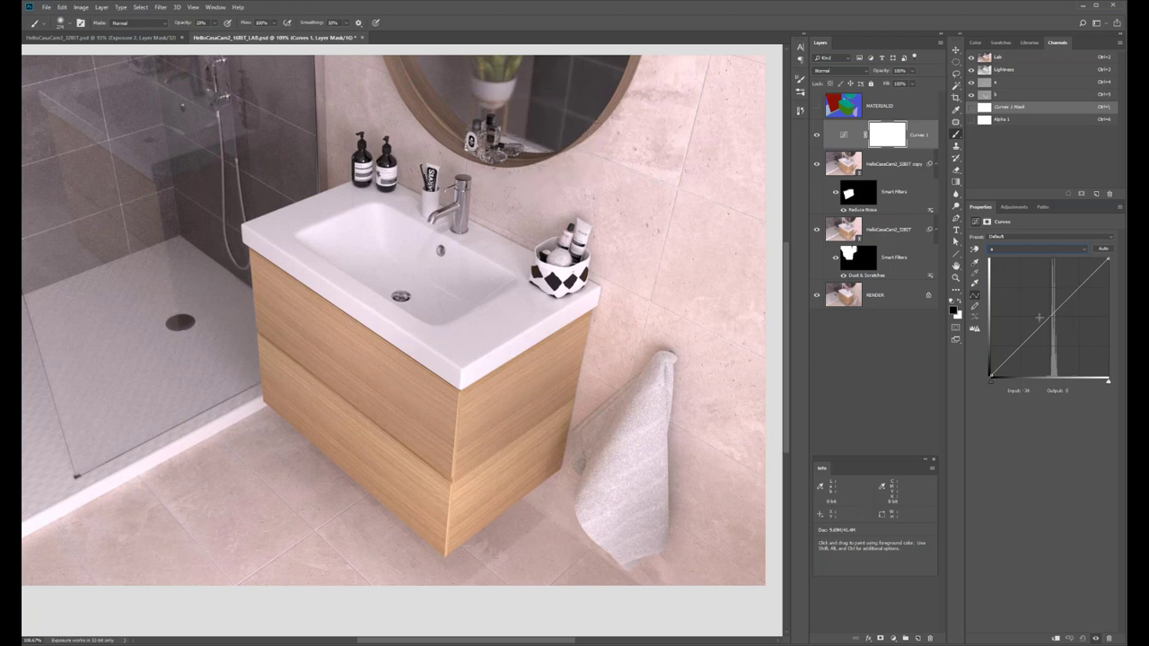
left_click_drag(993, 384, 1021, 389)
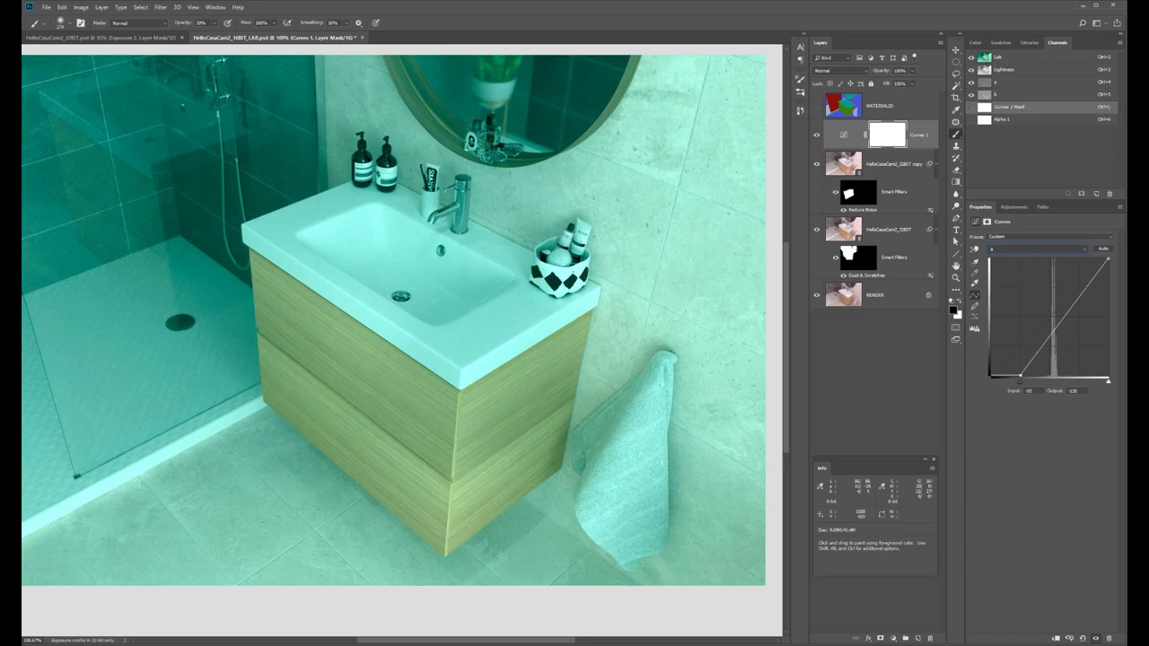
left_click_drag(1020, 387, 990, 387)
left_click_drag(1108, 386, 1083, 388)
key("ctrl+z")
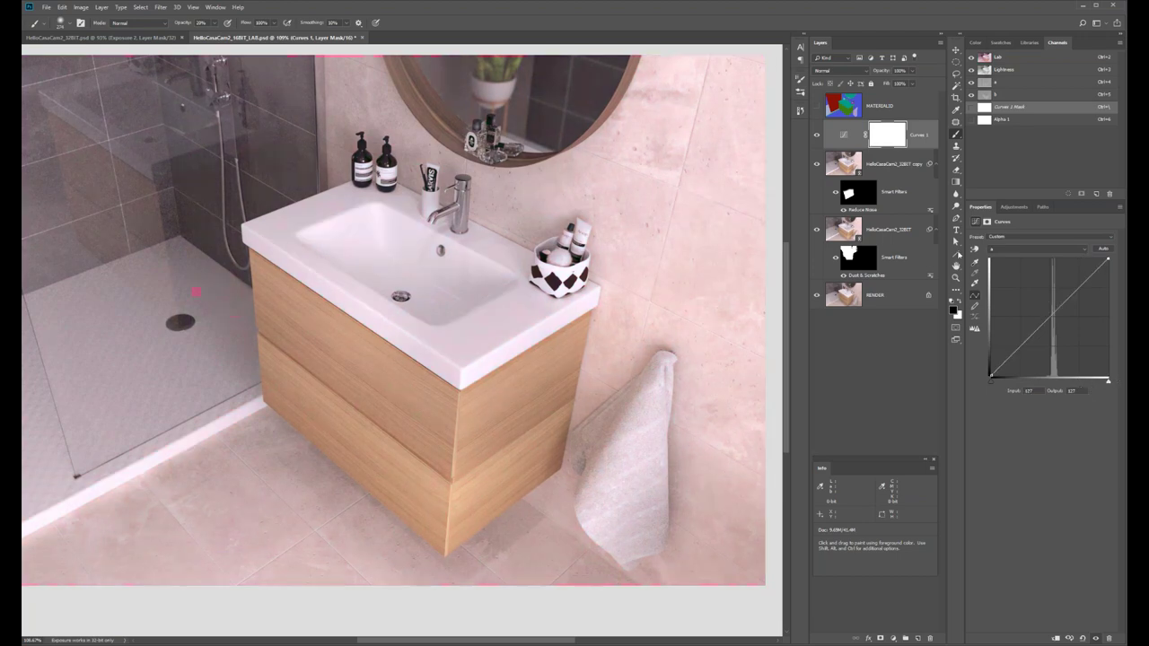
Try shifting the black point of the b channel curve inward, and return it to its corner.
left_click(1011, 250)
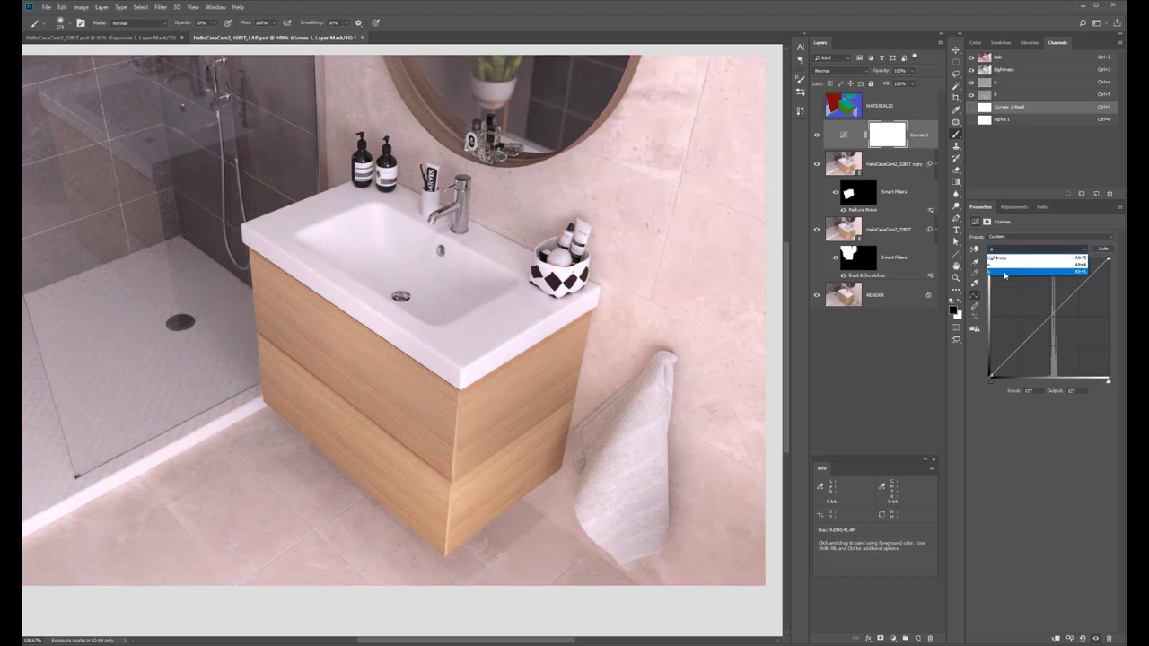
left_click(1005, 274)
left_click_drag(993, 381, 1014, 388)
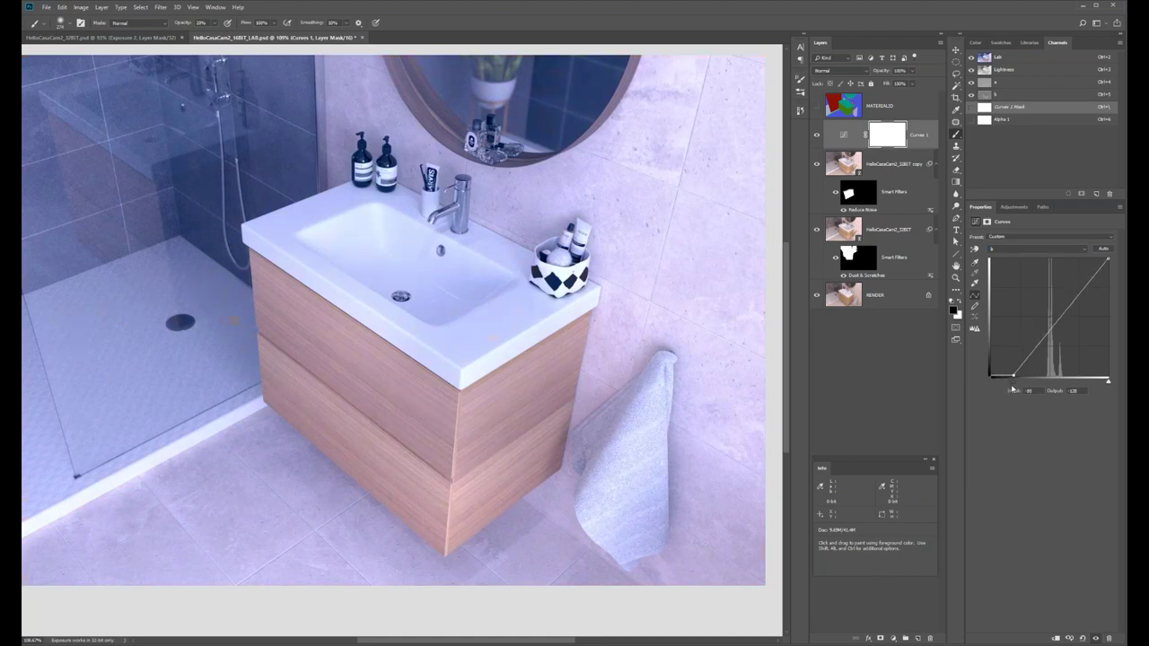
left_click_drag(1014, 388, 1015, 387)
left_click_drag(1016, 377, 990, 377)
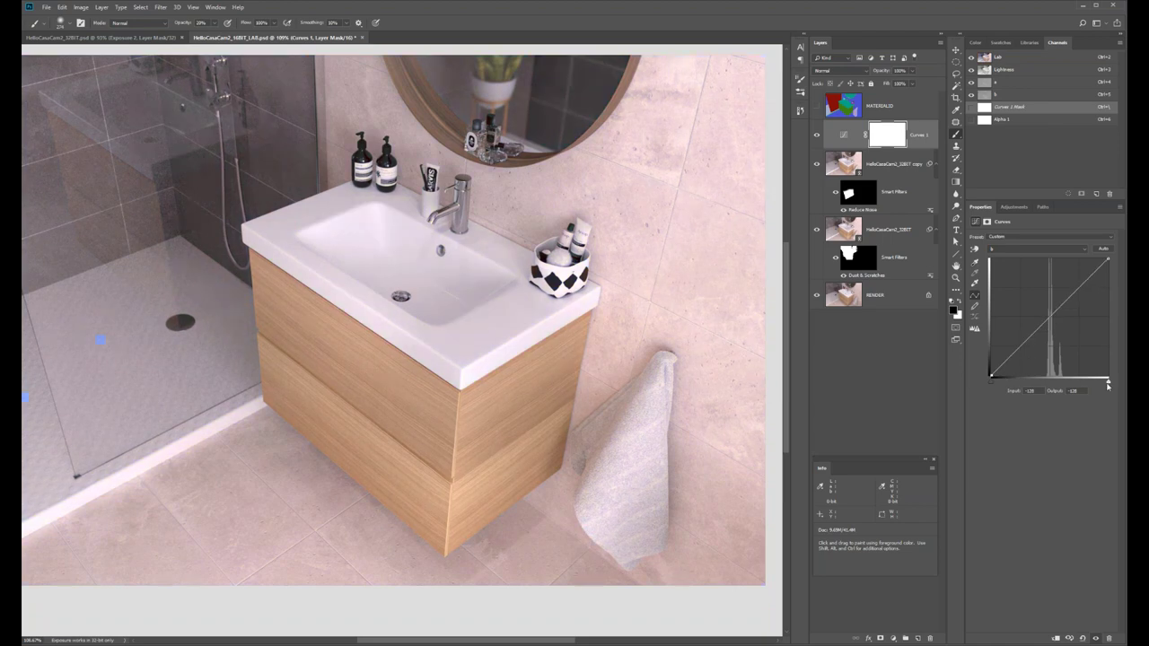
mouse_move(1109, 385)
left_mouse_down()
mouse_move(1081, 383)
mouse_move(1109, 382)
left_mouse_up()
Isolate the b channel by hiding the Lightness and a channels to view its grayscale content.
left_click(991, 94)
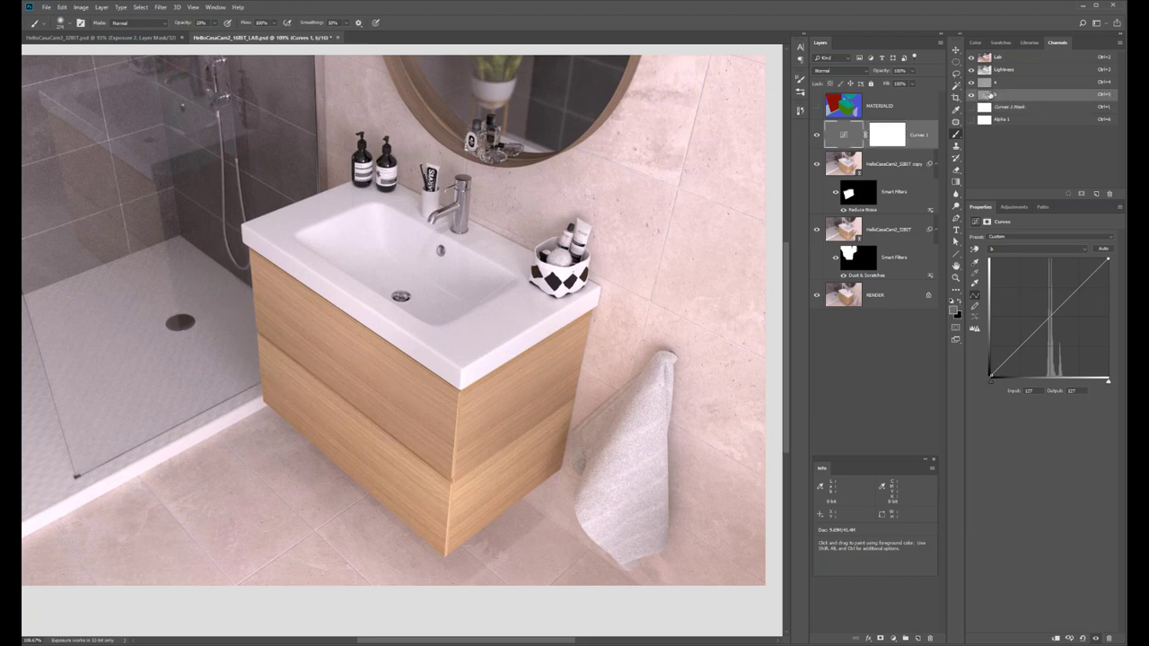
left_click(970, 95)
left_click(984, 95, "ctrl")
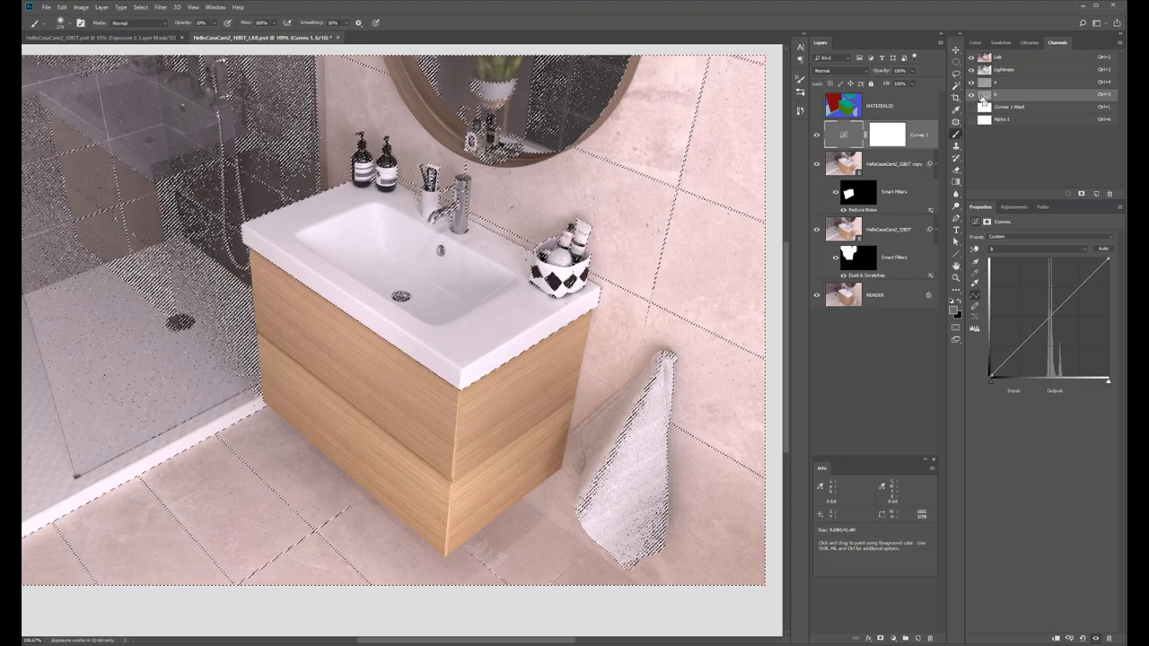
left_click(971, 82)
left_click(970, 69)
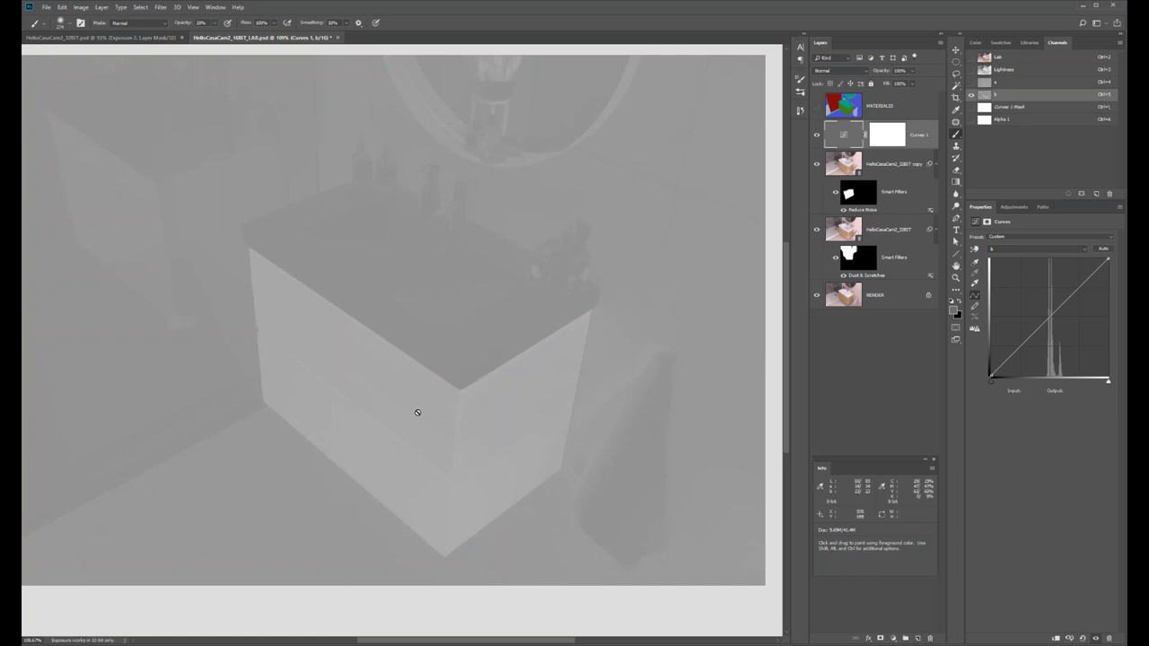
left_click(494, 436)
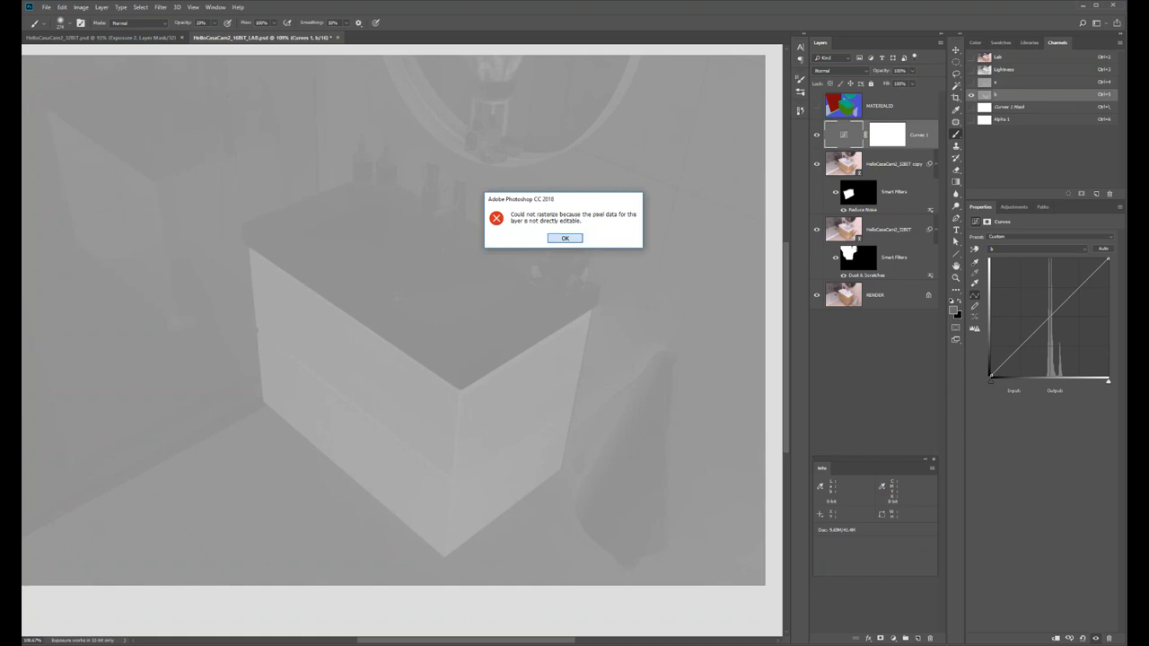
key("Return")
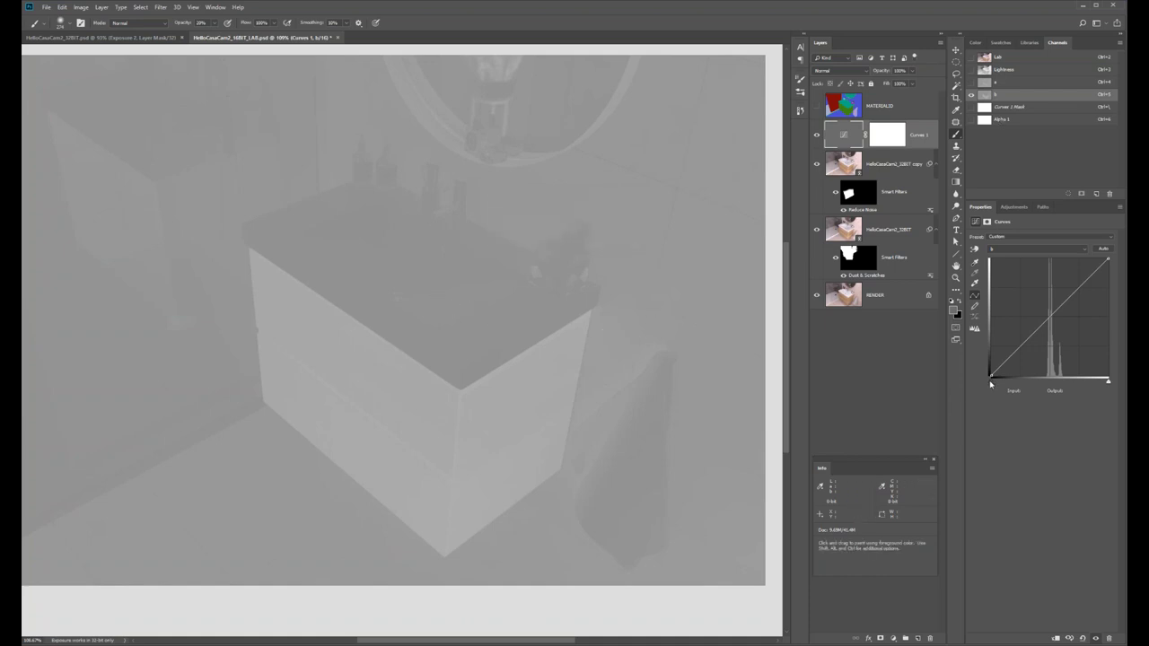
With only the b channel displayed, test its curve's black point inward and move it back to the corner.
left_click_drag(992, 384, 1007, 388)
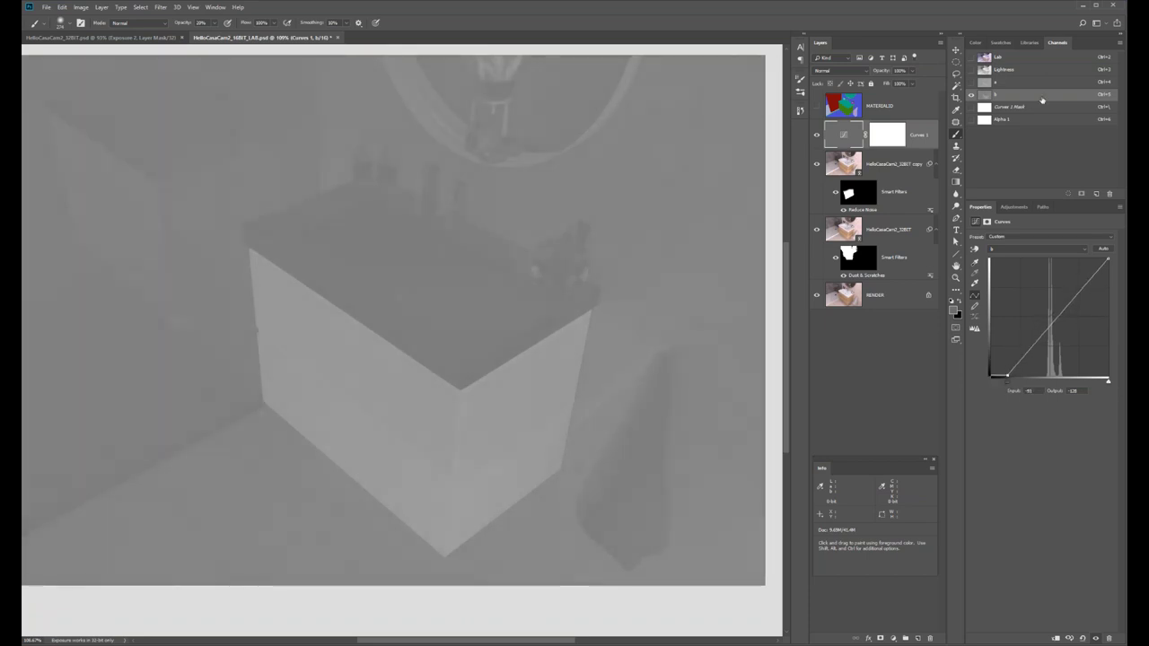
mouse_move(1110, 384)
left_mouse_down()
mouse_move(1089, 385)
mouse_move(1108, 385)
left_mouse_up()
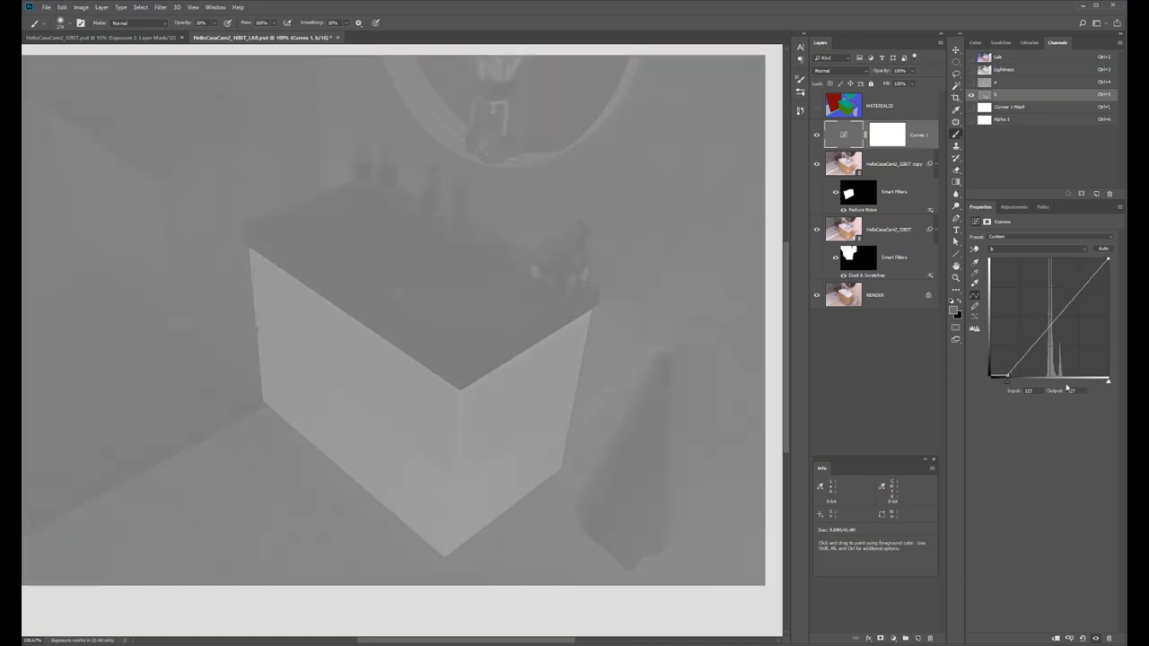
left_click_drag(1008, 384, 992, 384)
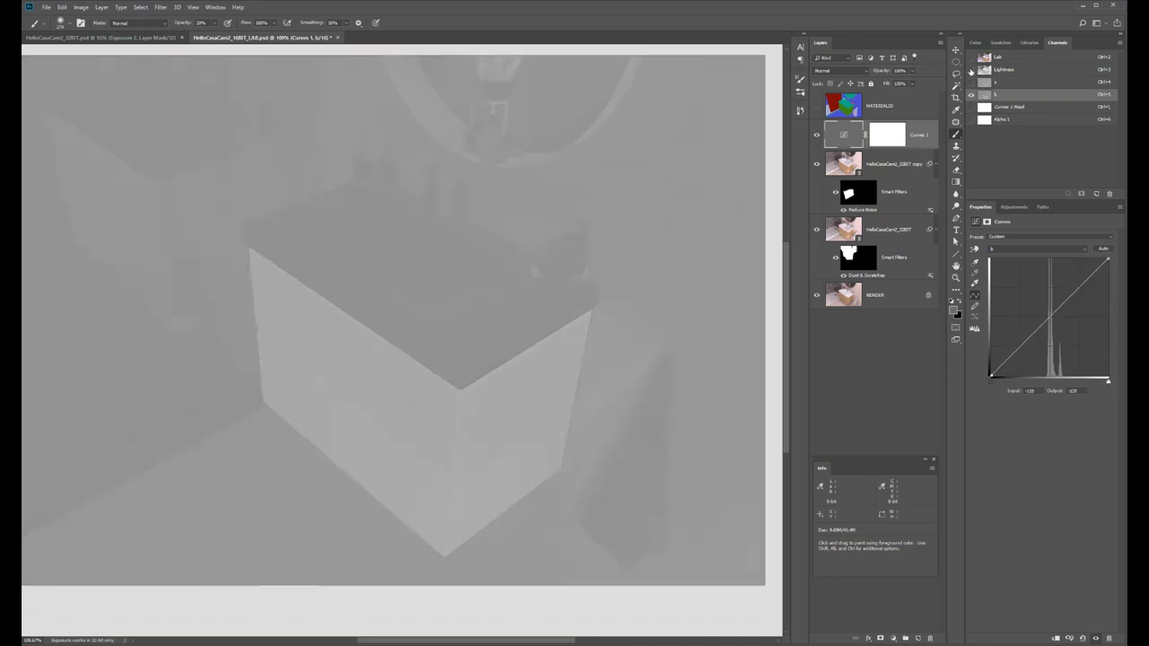
Display all Lab channels and steepen the b channel curve by moving its black and white points inward by similar amounts.
left_click(970, 56)
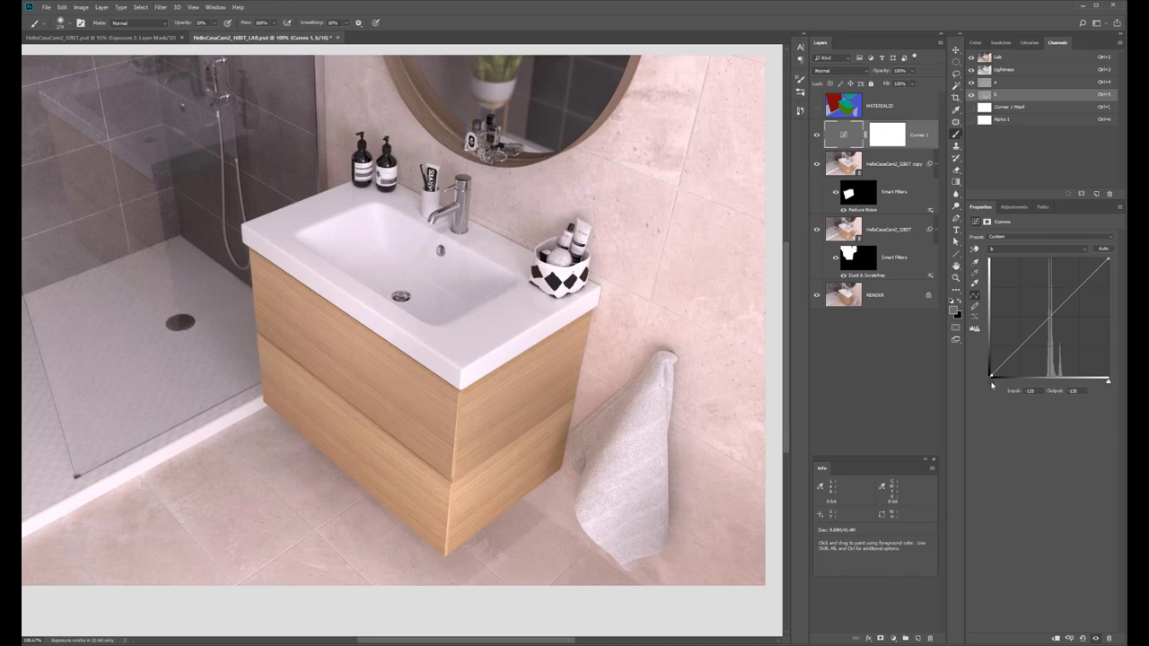
left_click_drag(992, 384, 1009, 384)
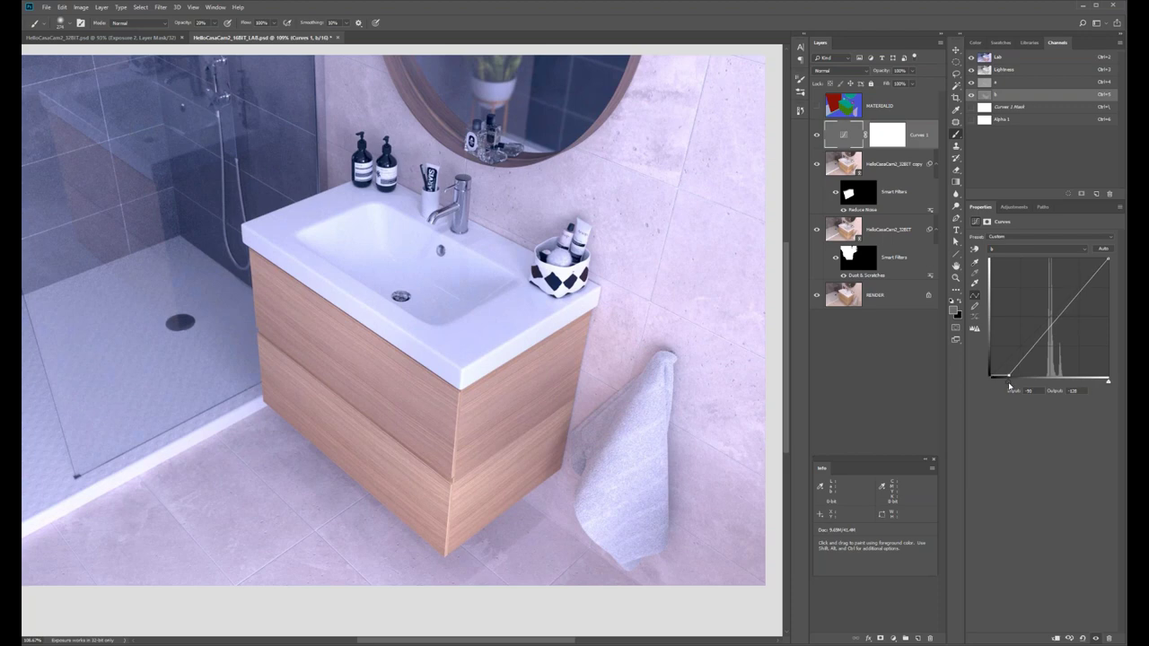
left_click_drag(1108, 386, 1092, 387)
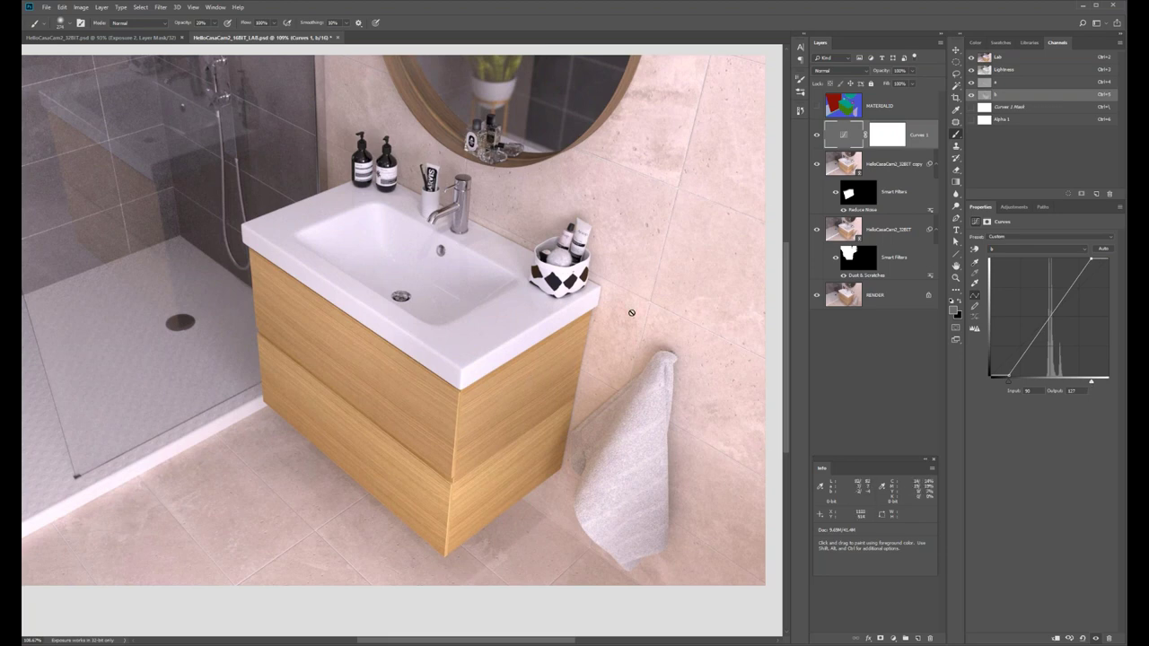
Compare the image with and without the Curves 1 layer to judge the effect of the b channel adjustment.
left_click(818, 136)
left_click(818, 136)
left_click(818, 136)
left_click(818, 136)
Steepen the a channel curve by moving its black and white points inward by similar amounts.
left_click(1019, 249)
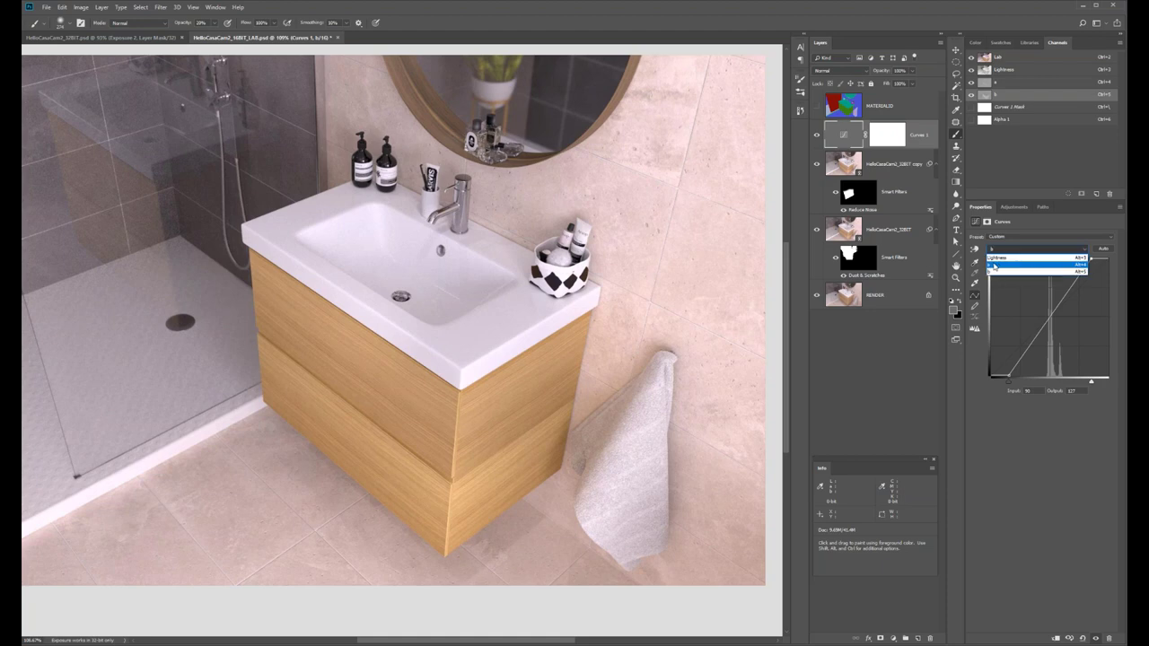
left_click(995, 266)
left_click_drag(991, 381, 1010, 387)
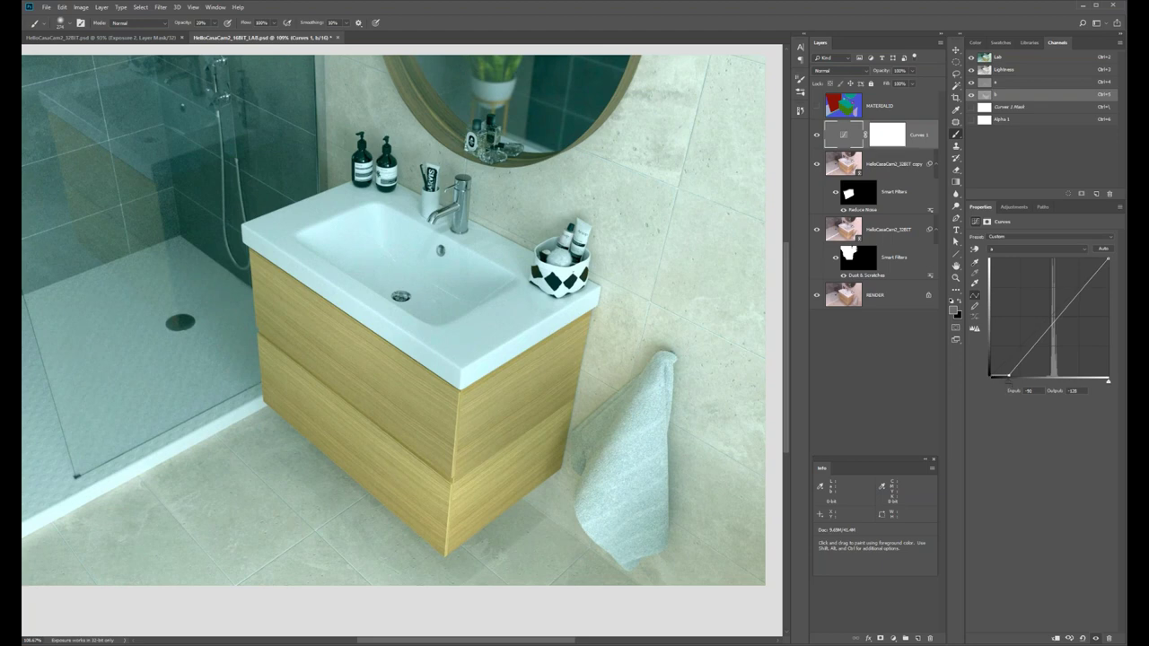
mouse_move(1110, 384)
left_mouse_down()
mouse_move(1079, 386)
mouse_move(1093, 387)
left_mouse_up()
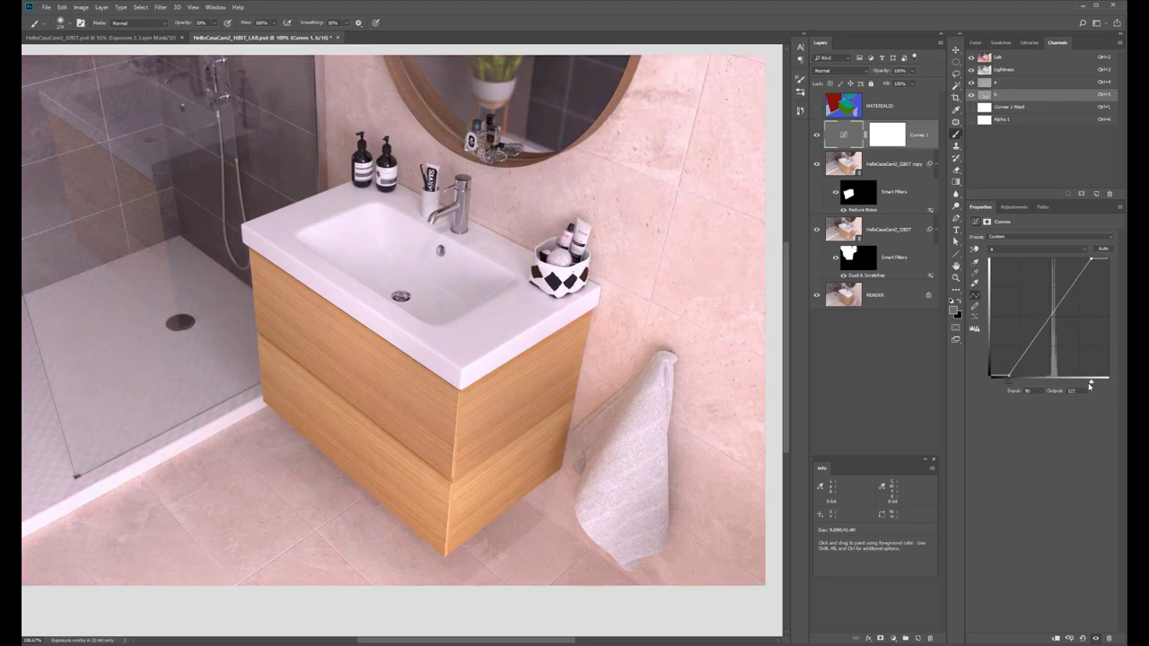
Compare the image with Curves 1 shown and hidden to judge the combined a and b channel adjustments.
left_click(1095, 639)
left_click(818, 135)
left_click(818, 135)
left_click(818, 136)
left_click(818, 136)
left_click(817, 135)
left_click(817, 135)
Open the 16-bit RGB document HelloCasaCam2_16BIT.psd.
left_click(126, 38)
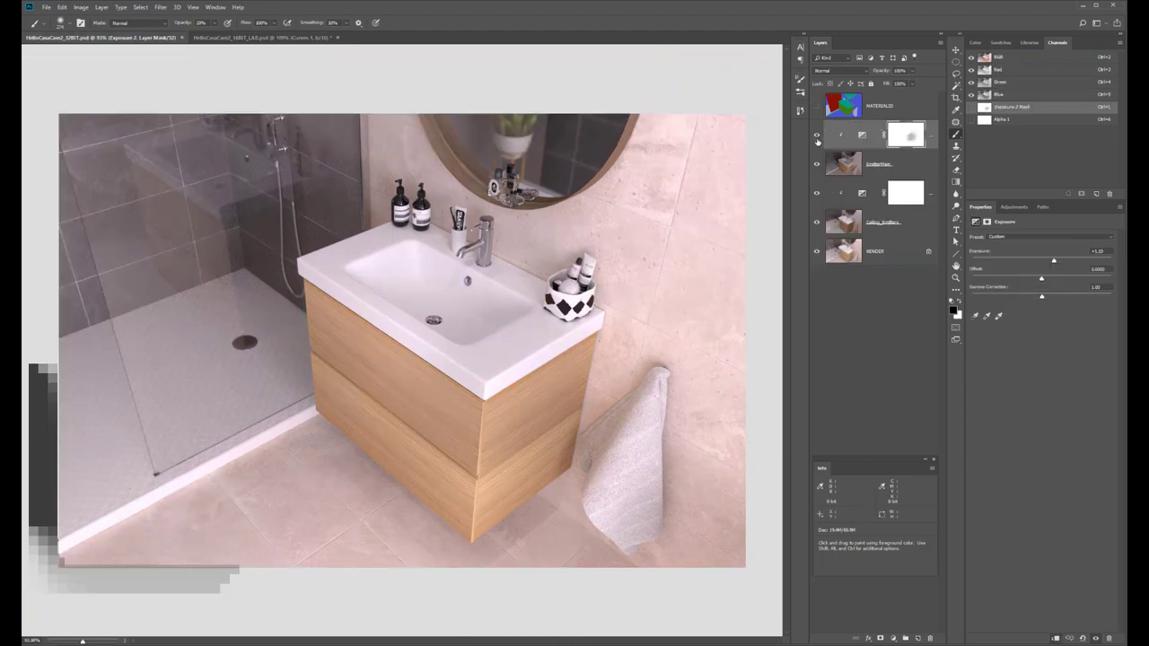
left_click(46, 7)
left_click(57, 30)
left_click(308, 79)
double_click(308, 79)
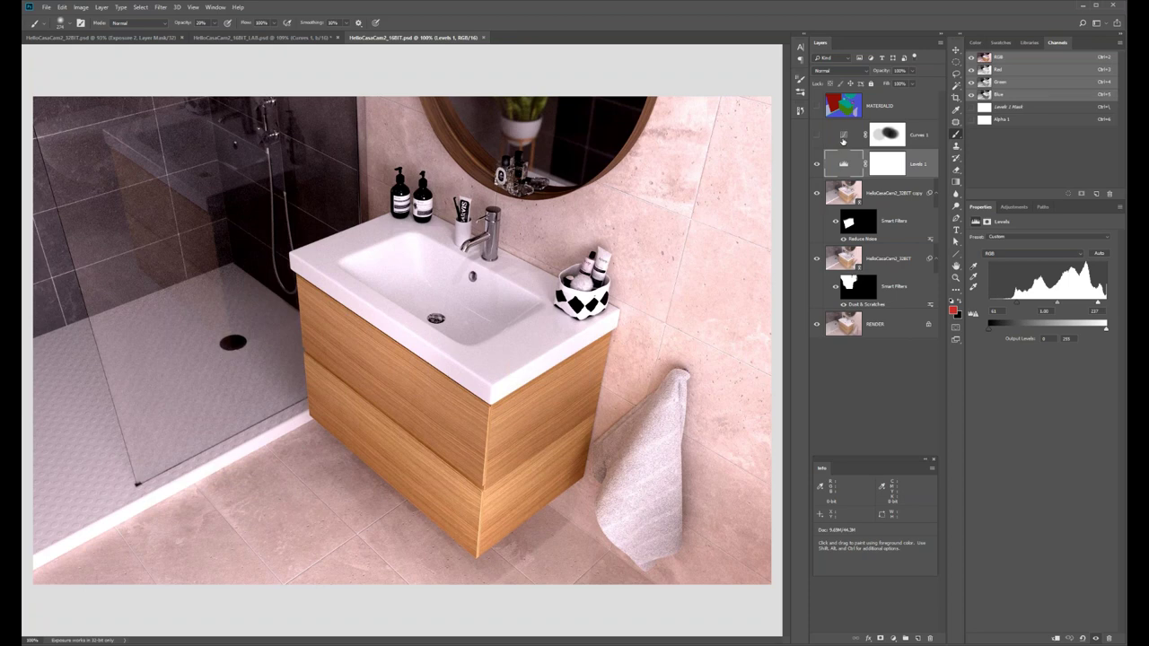
In the 16-bit RGB document, examine the image with the Curves 1 layer shown and hidden, and return to the Levels 1 settings.
left_click(843, 143)
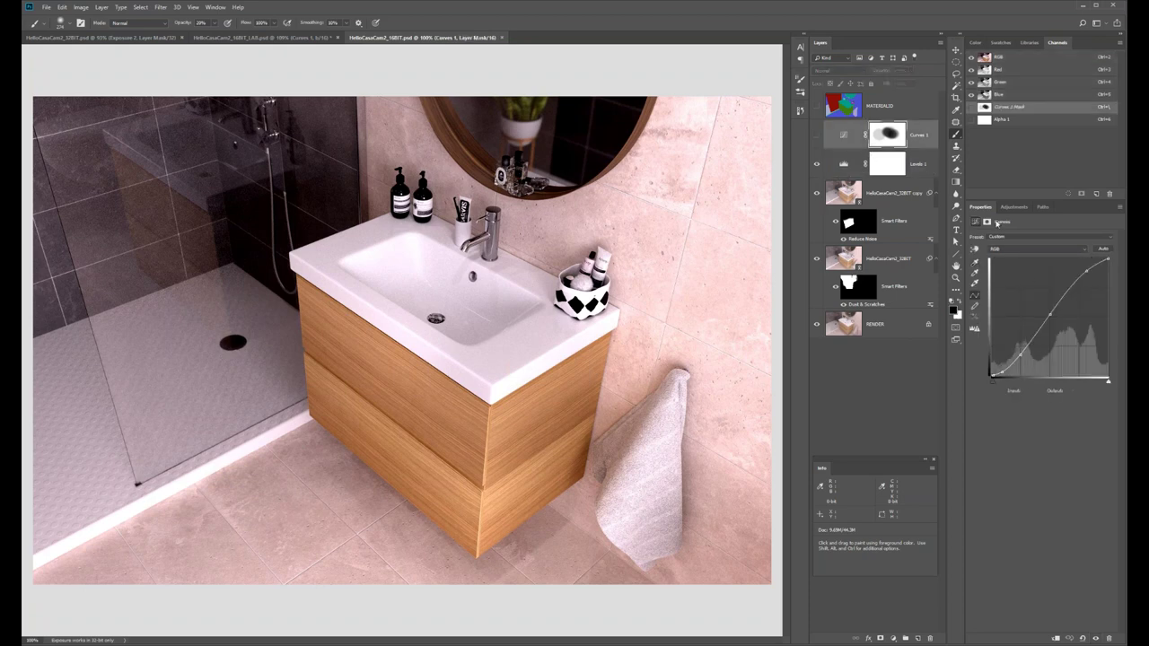
left_click(816, 137)
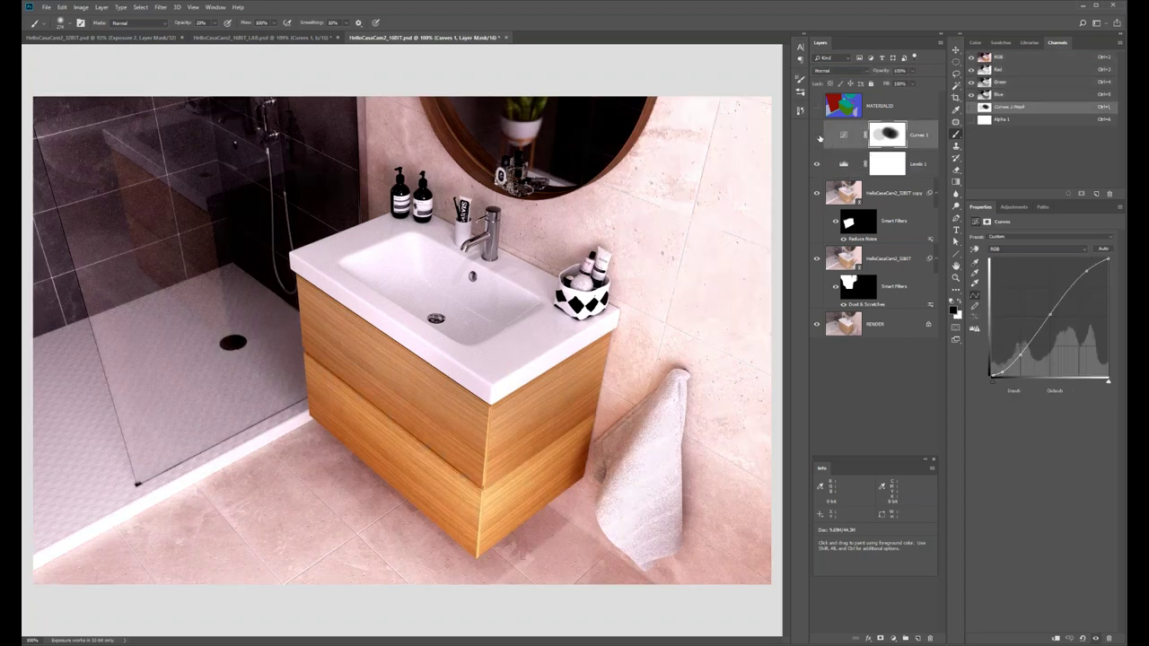
left_click(817, 136)
left_click(843, 167)
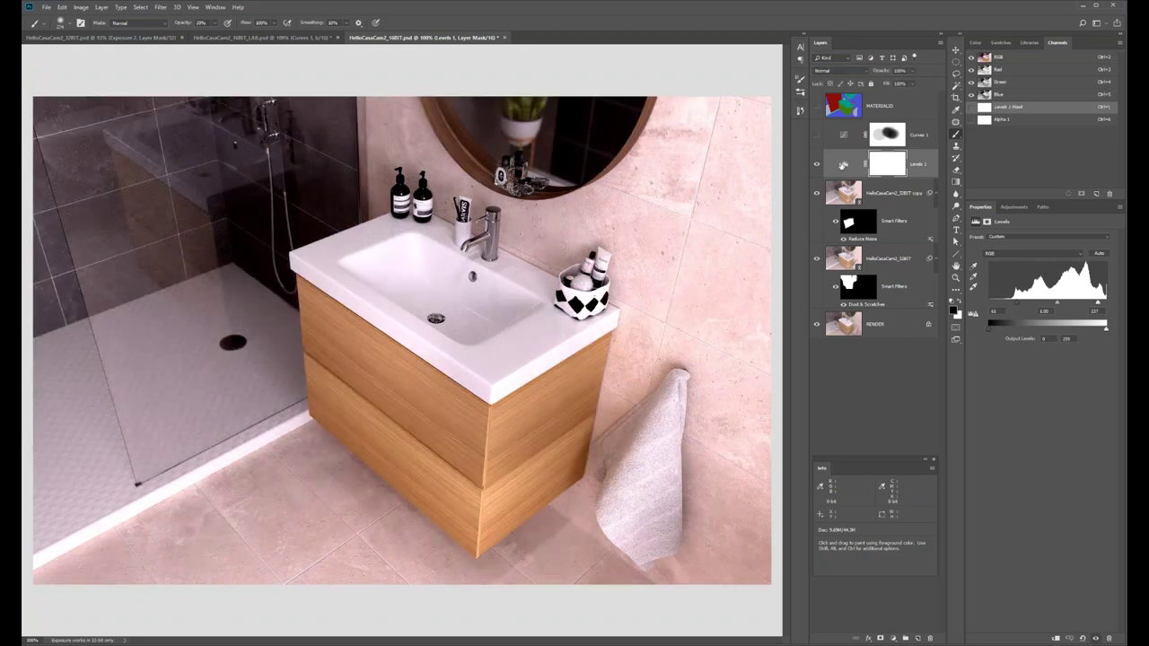
key("ctrl+2")
In HelloCasaCam2_16BIT_LAB.psd, move the Curves 1 Lightness black point inward and add a midtone point.
left_click(278, 38)
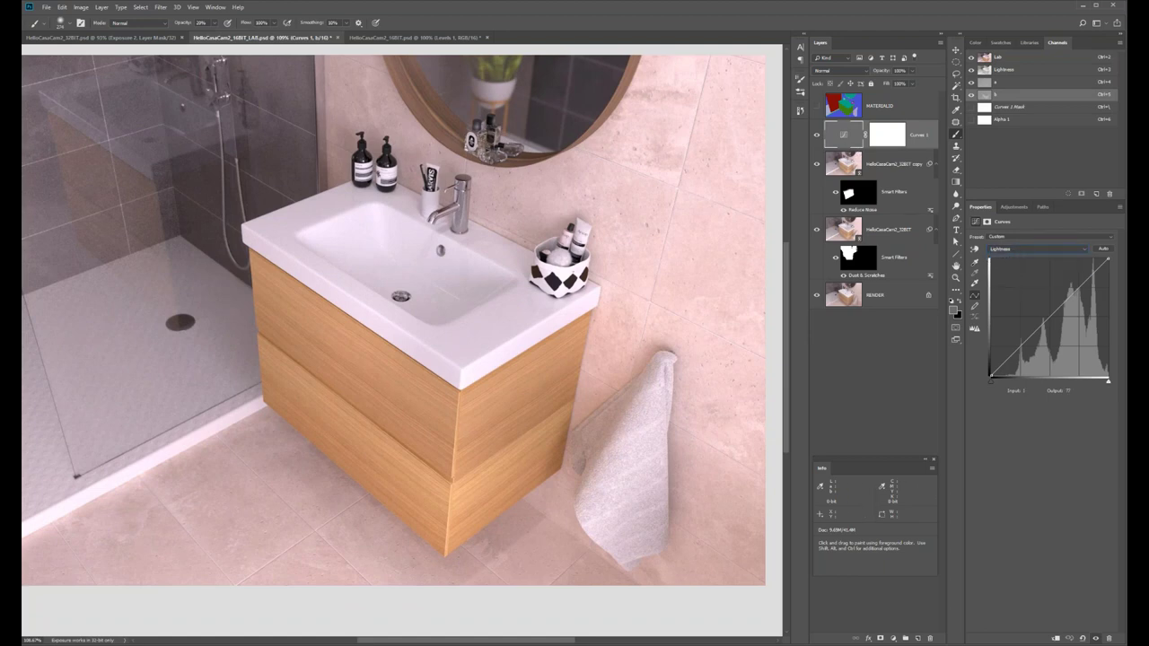
left_click_drag(990, 386, 1006, 383)
left_click_drag(1053, 318, 1051, 315)
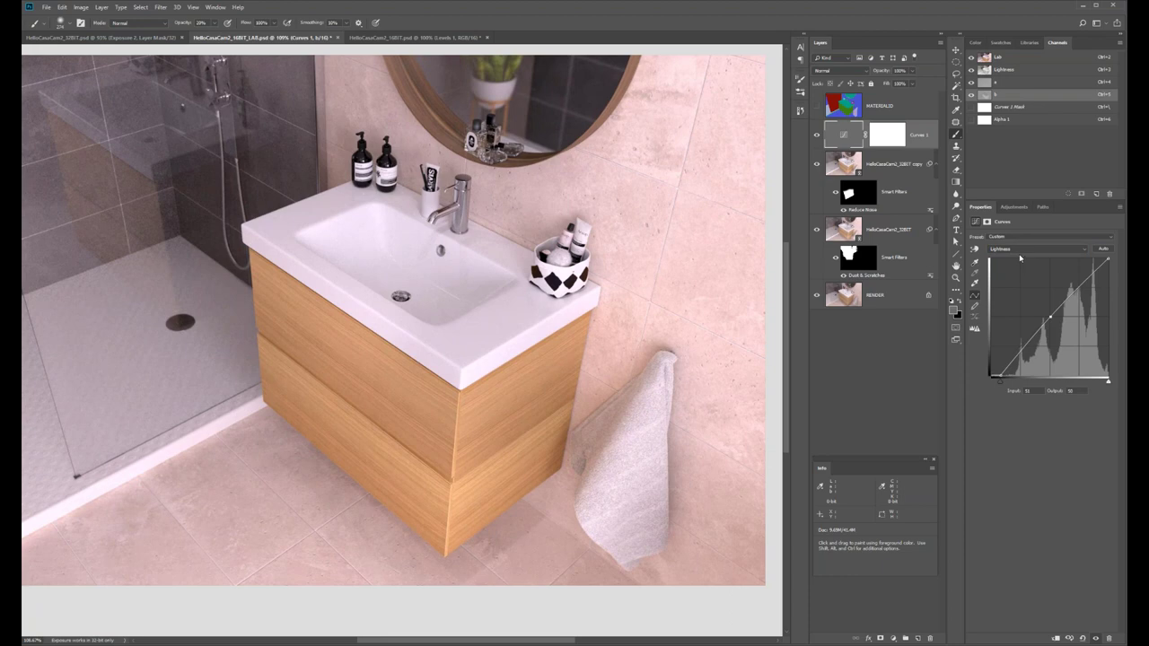
In a duplicate of the Curves 1 layer, with the original hidden, restore the a and b channel curves to straight diagonals.
left_click_drag(843, 134, 918, 637)
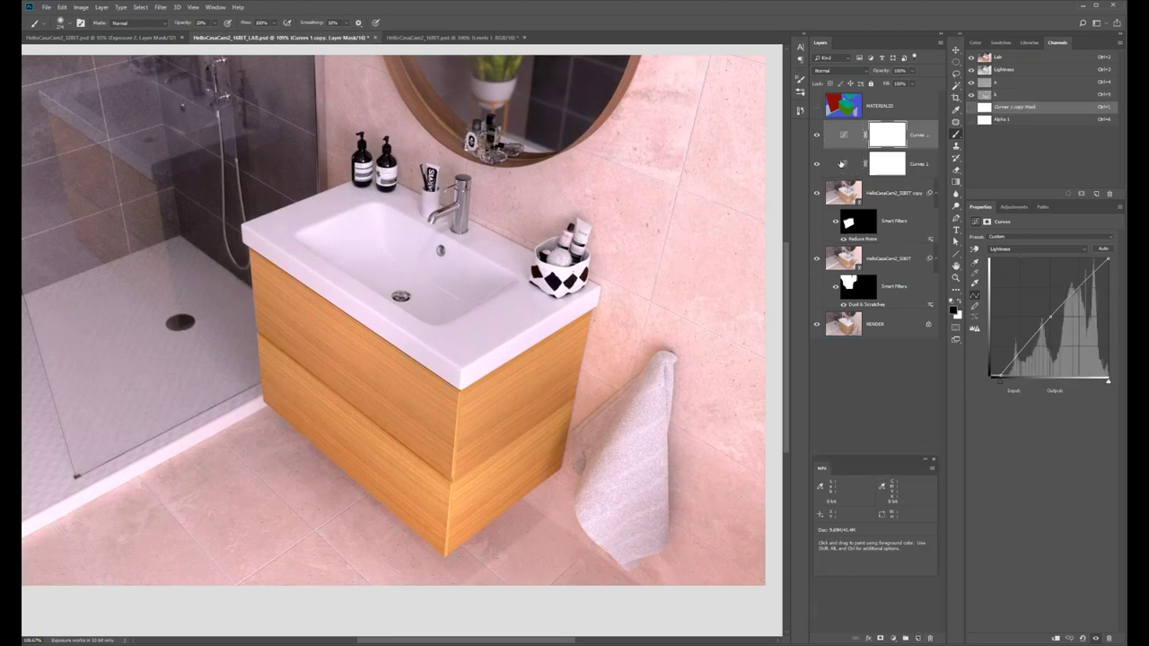
left_click(845, 135)
left_click(1047, 251)
left_click(1015, 262)
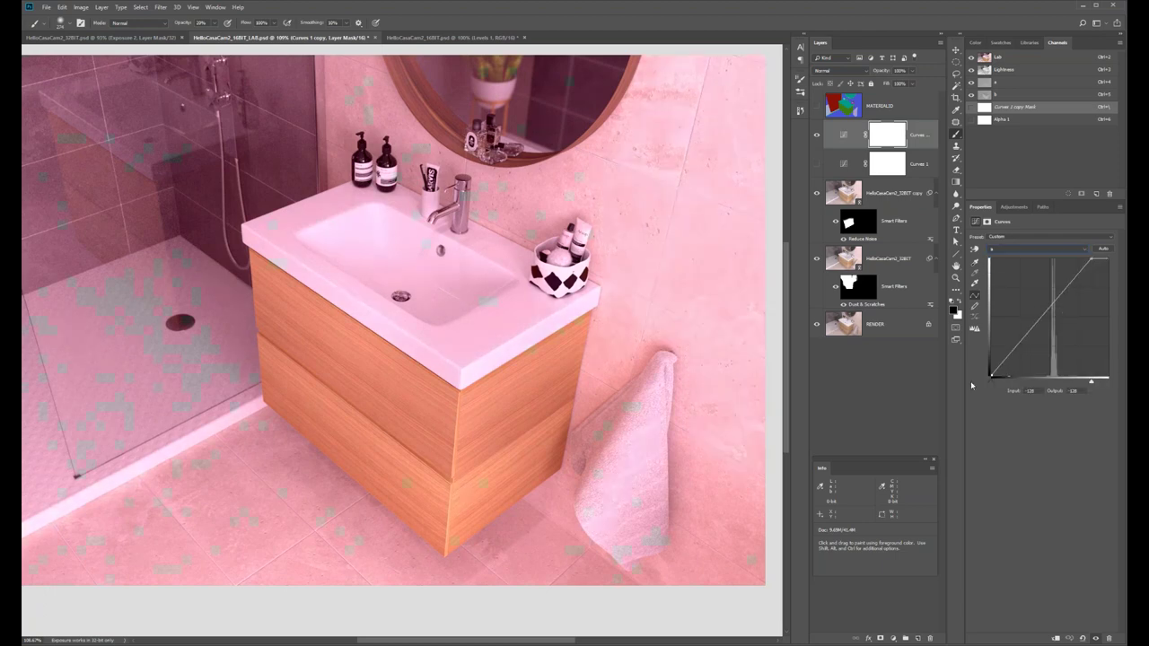
left_click_drag(1091, 381, 1108, 381)
left_click(1029, 251)
left_click(999, 272)
left_click_drag(1007, 380, 991, 381)
left_click_drag(1091, 380, 1108, 380)
Shape the duplicate's Lightness curve for more contrast, moving the black point further inward and adjusting shadow and midtone points.
left_click(1010, 250)
left_click(1003, 259)
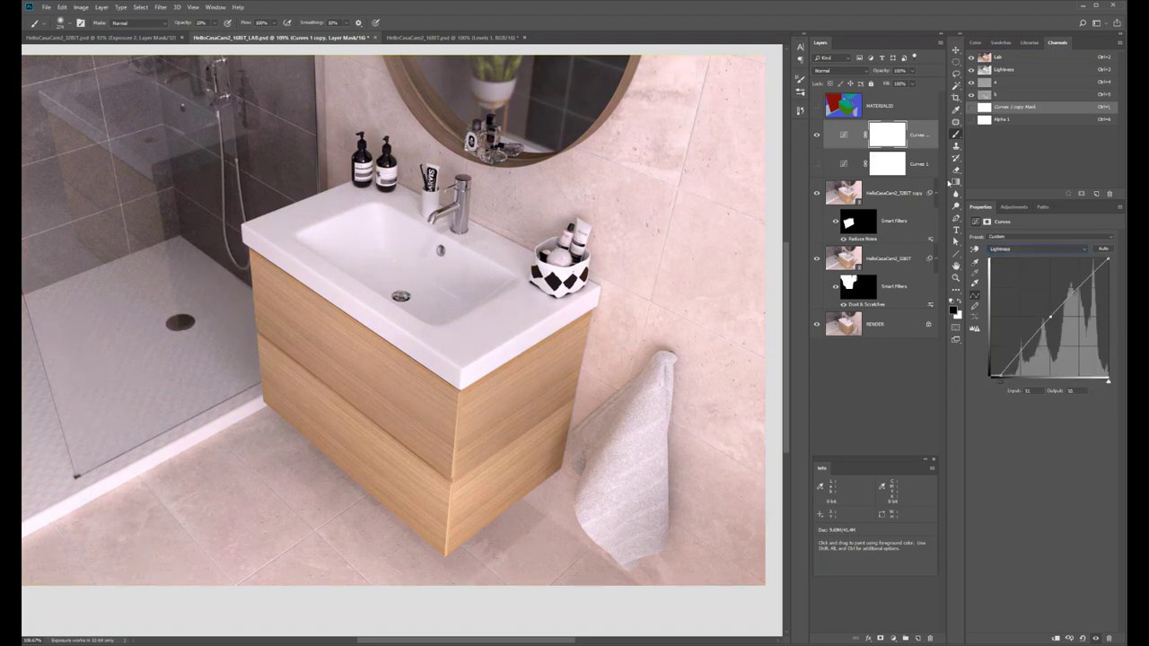
left_click_drag(1003, 383, 1010, 372)
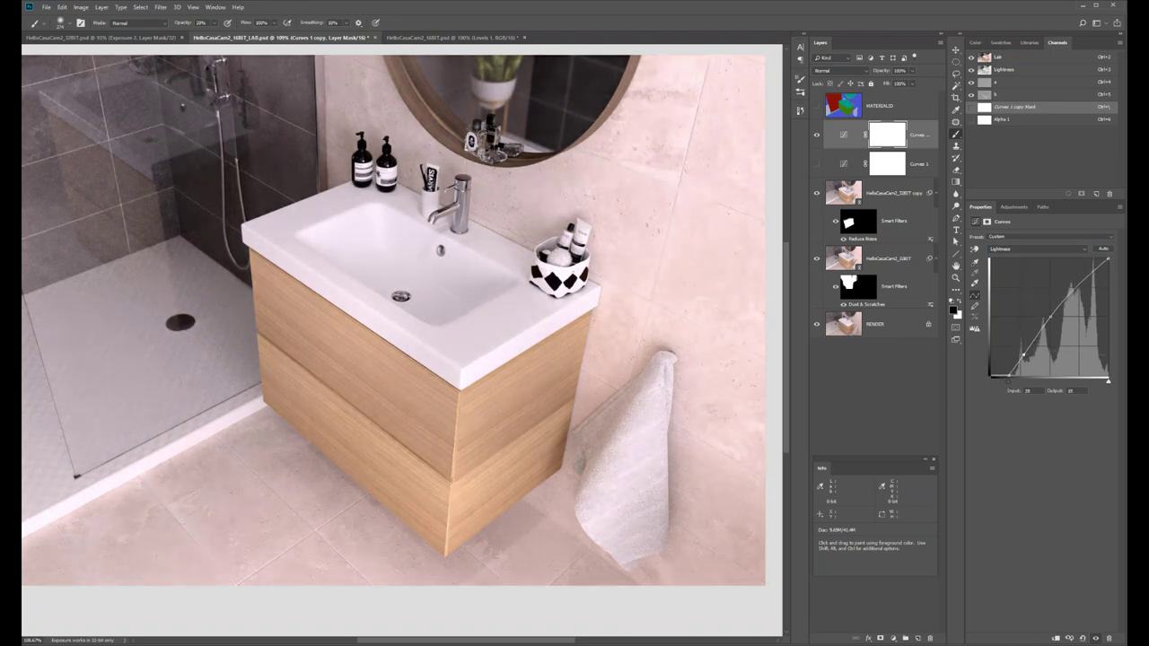
left_click_drag(1048, 317, 1051, 313)
left_click_drag(1024, 356, 1023, 362)
left_click_drag(1053, 313, 1050, 317)
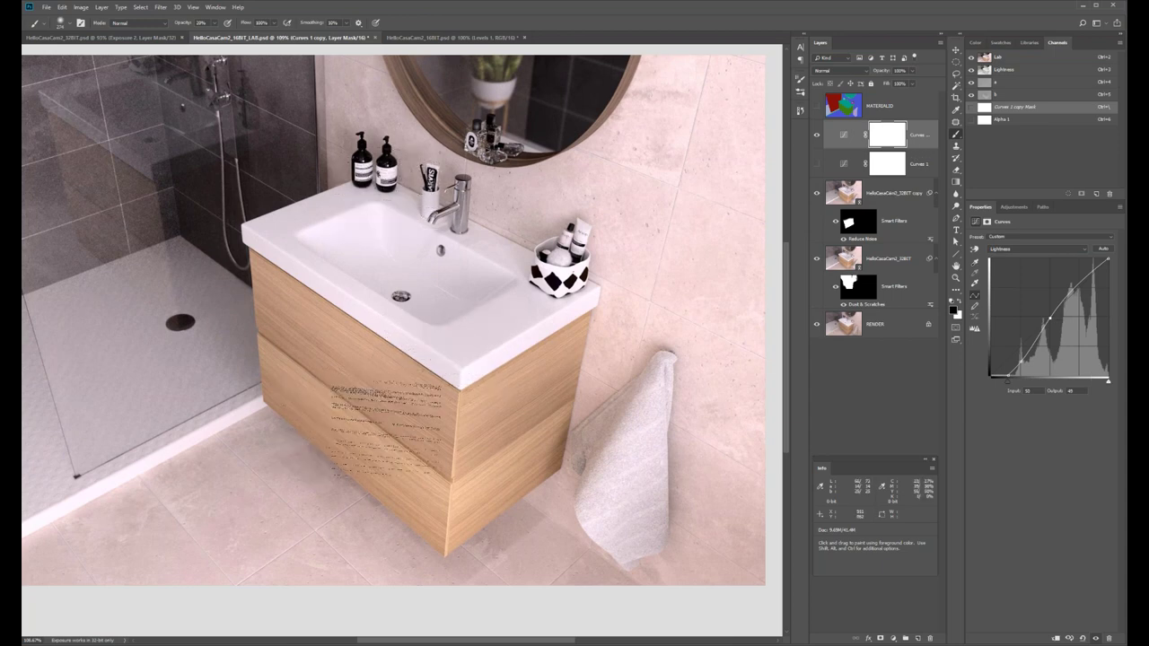
Darken the shadows further by lowering the shadow and midtone points of the duplicate's Lightness curve.
key("v")
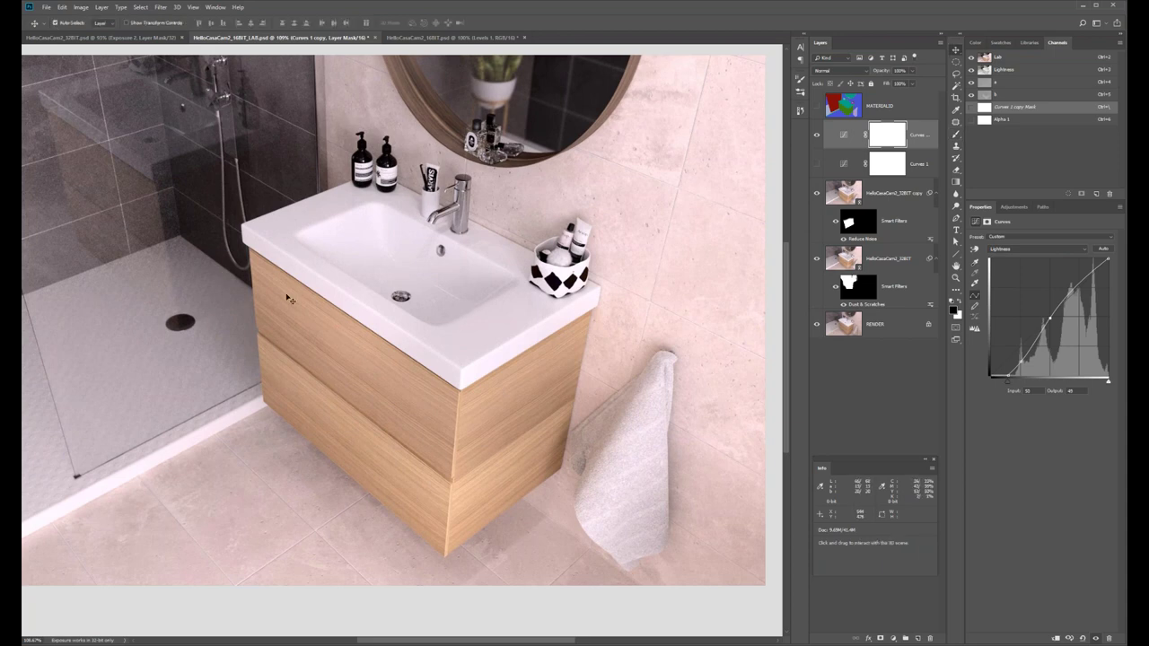
left_click_drag(289, 300, 371, 281)
key("ctrl+space")
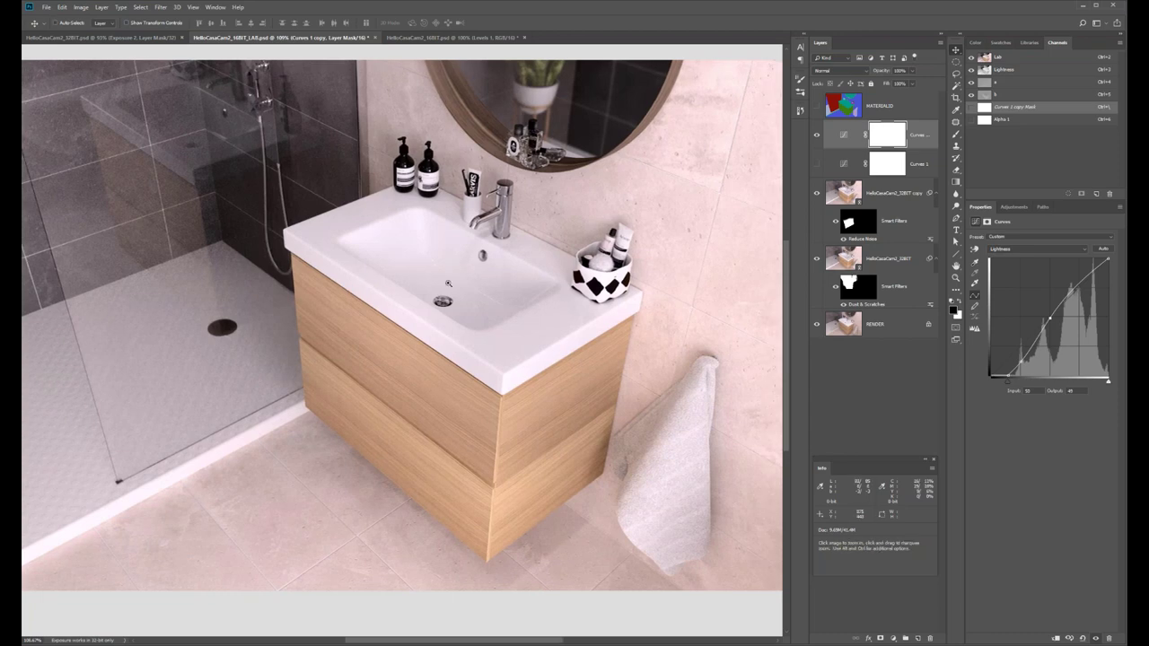
left_click_drag(441, 284, 395, 285)
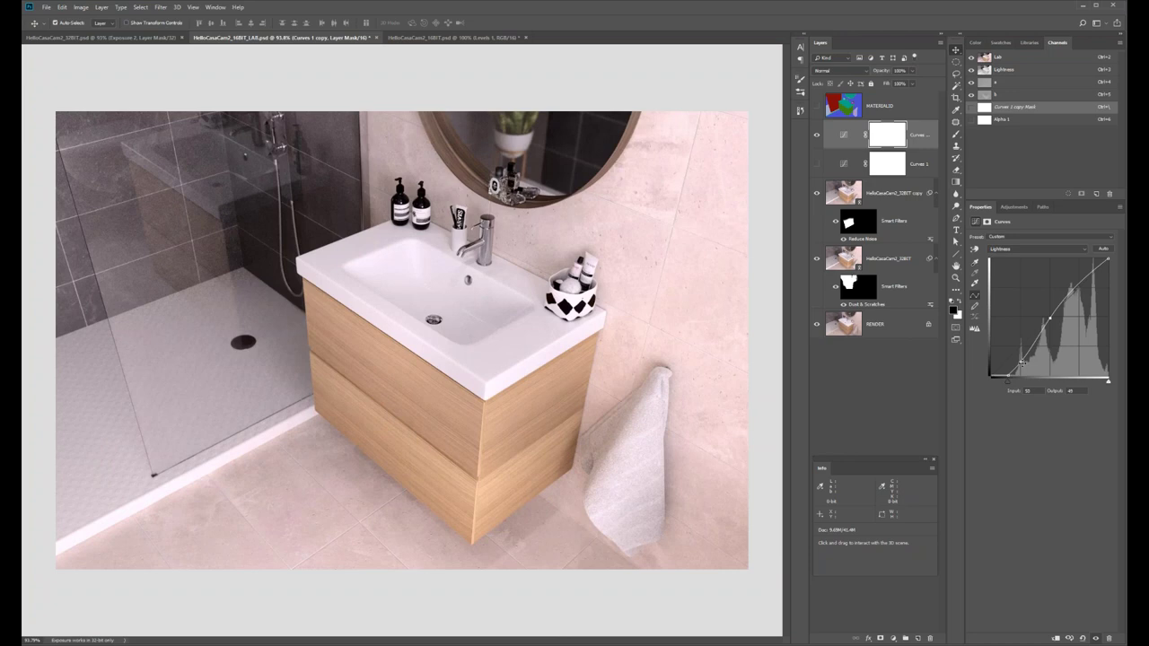
left_click_drag(1021, 362, 1022, 369)
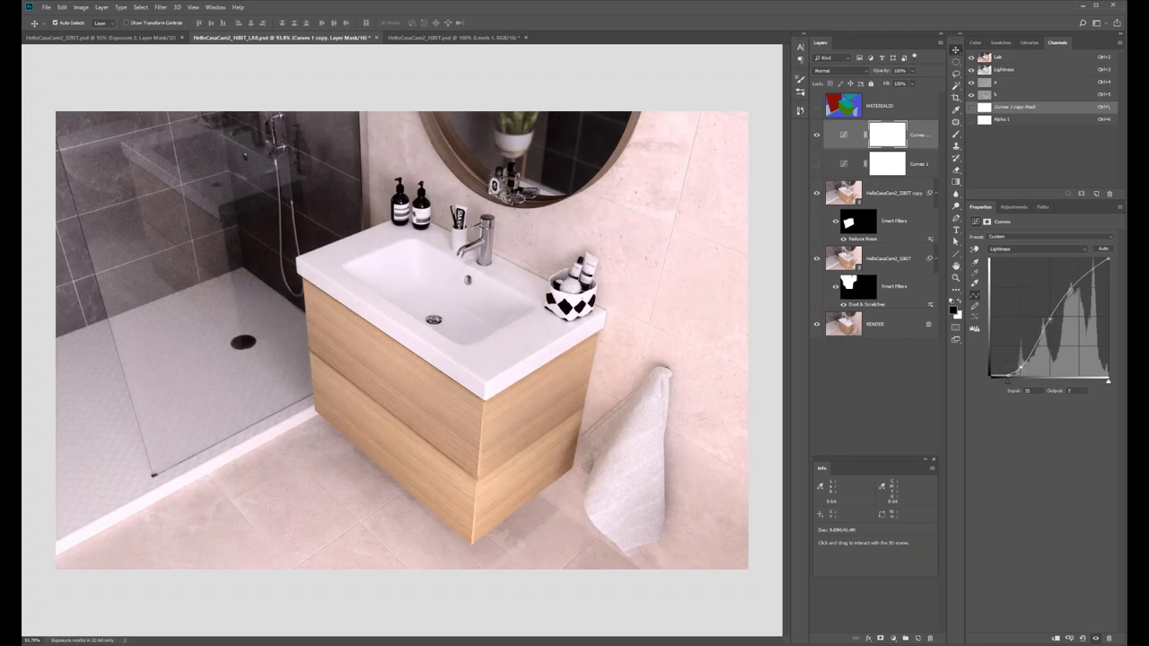
left_click_drag(1049, 318, 1052, 321)
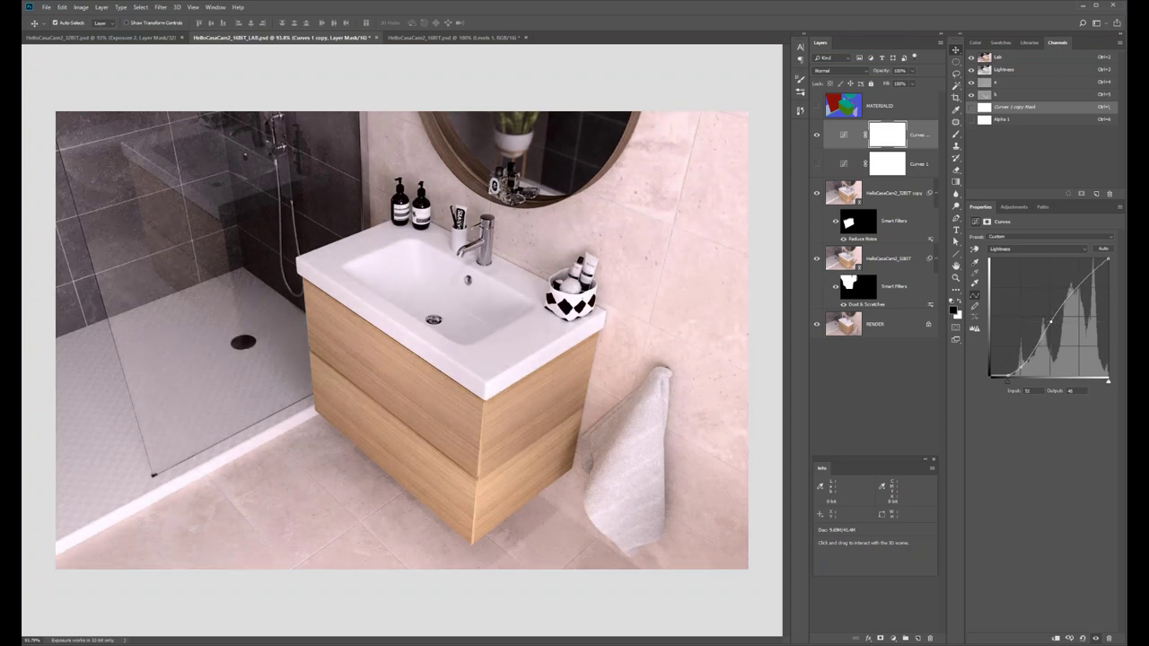
Compare the Lab version with the 16-bit RGB version, and review the duplicate layer's a and Lightness curves.
left_click(420, 40)
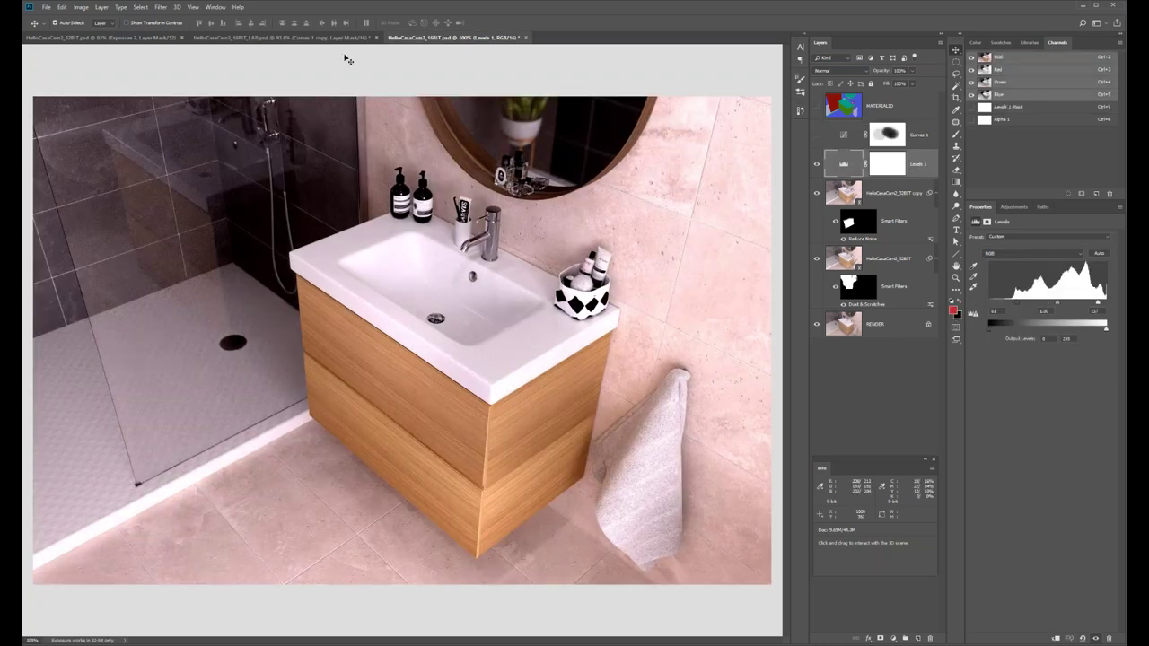
left_click(276, 38)
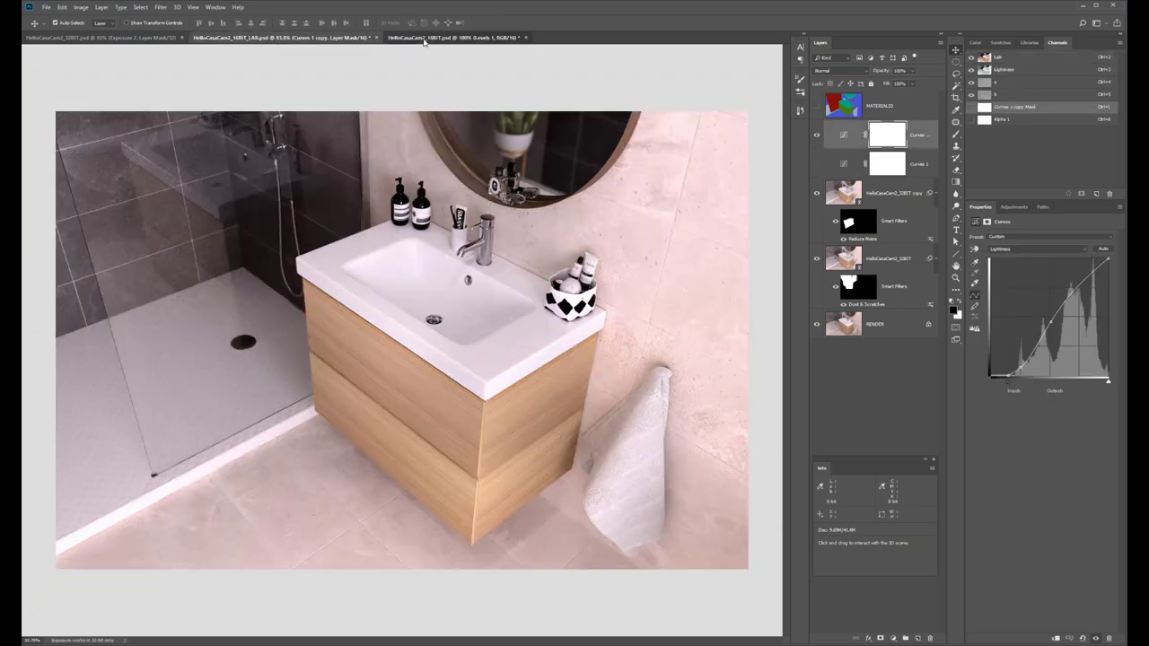
left_click(422, 39)
left_click(295, 40)
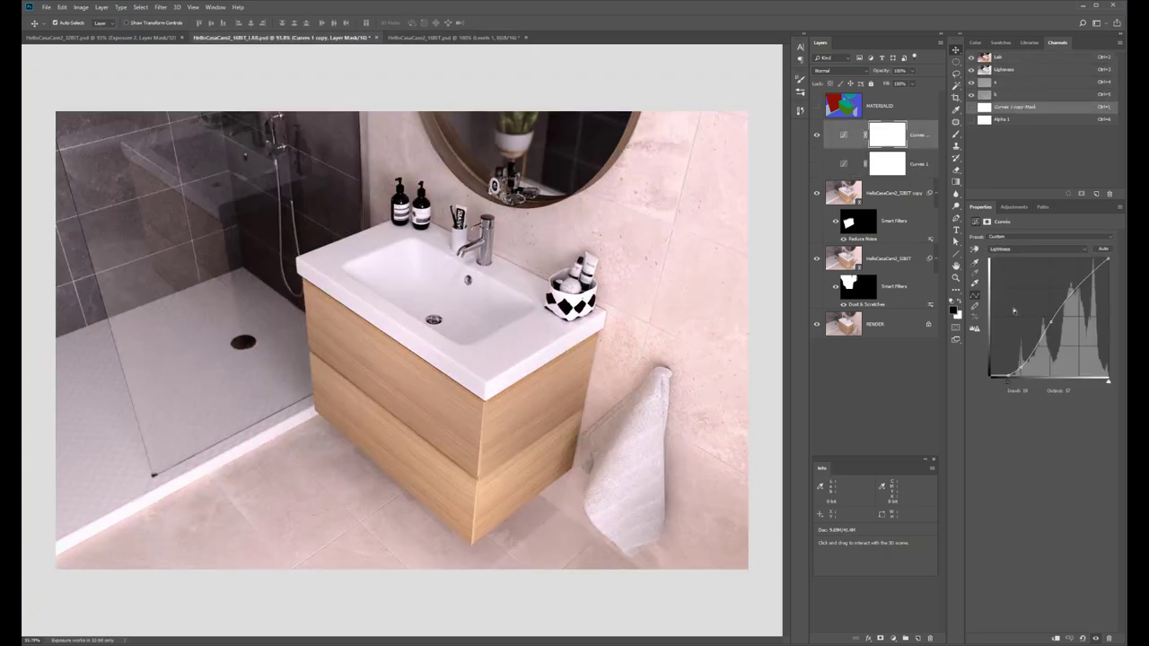
left_click(1028, 249)
left_click(1010, 261)
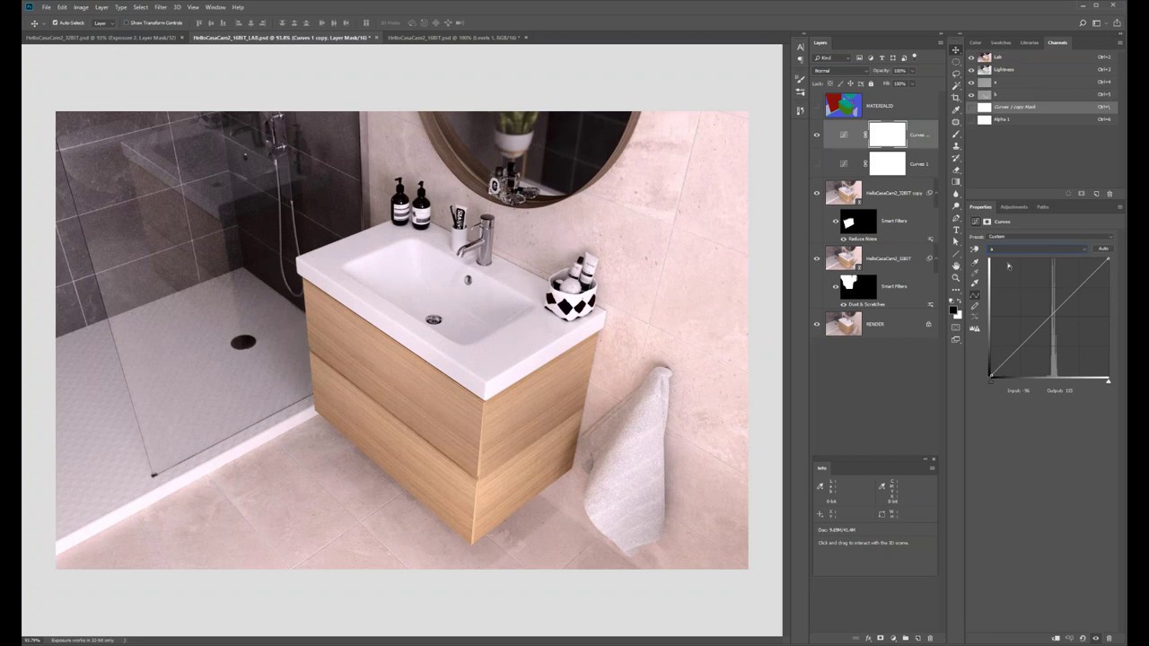
left_click(1028, 253)
left_click(1014, 255)
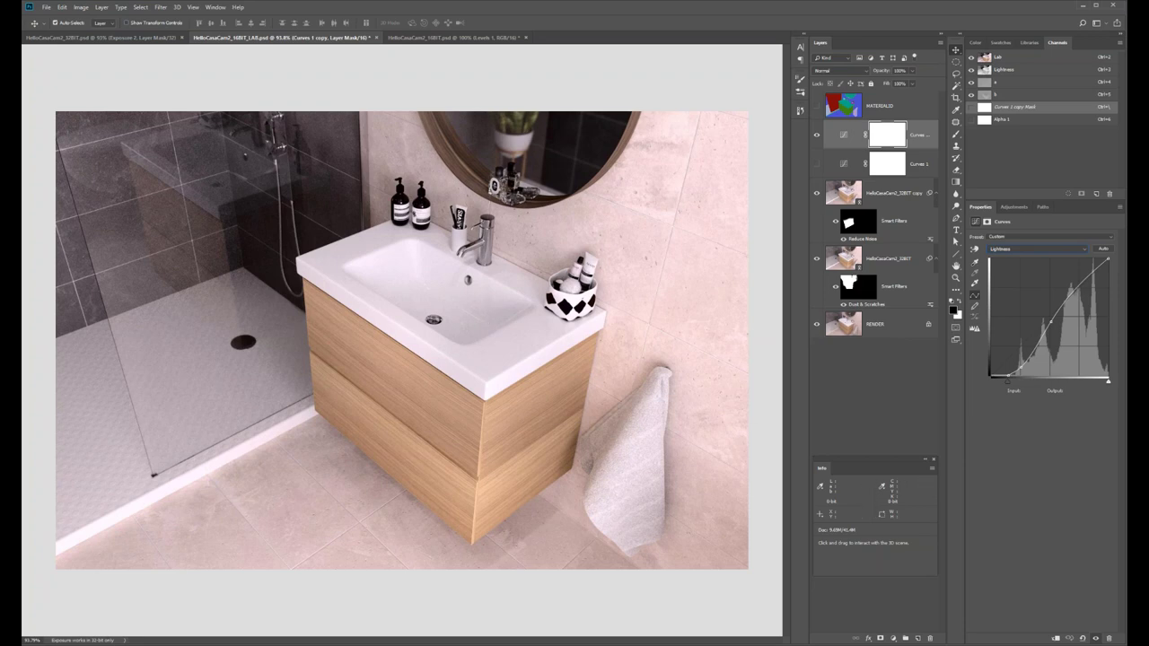
Select the HelloCasaCam2_32BIT copy smart object in the Lab document and compare the Lab result with the 32-bit document.
left_click(880, 417)
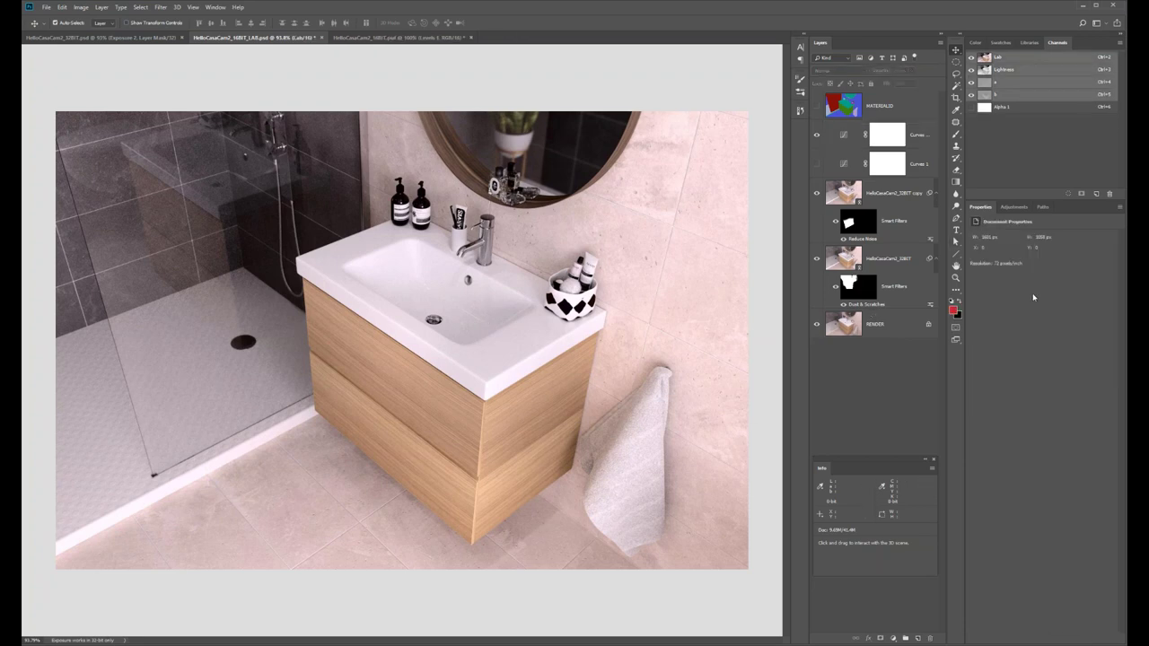
left_click(844, 188)
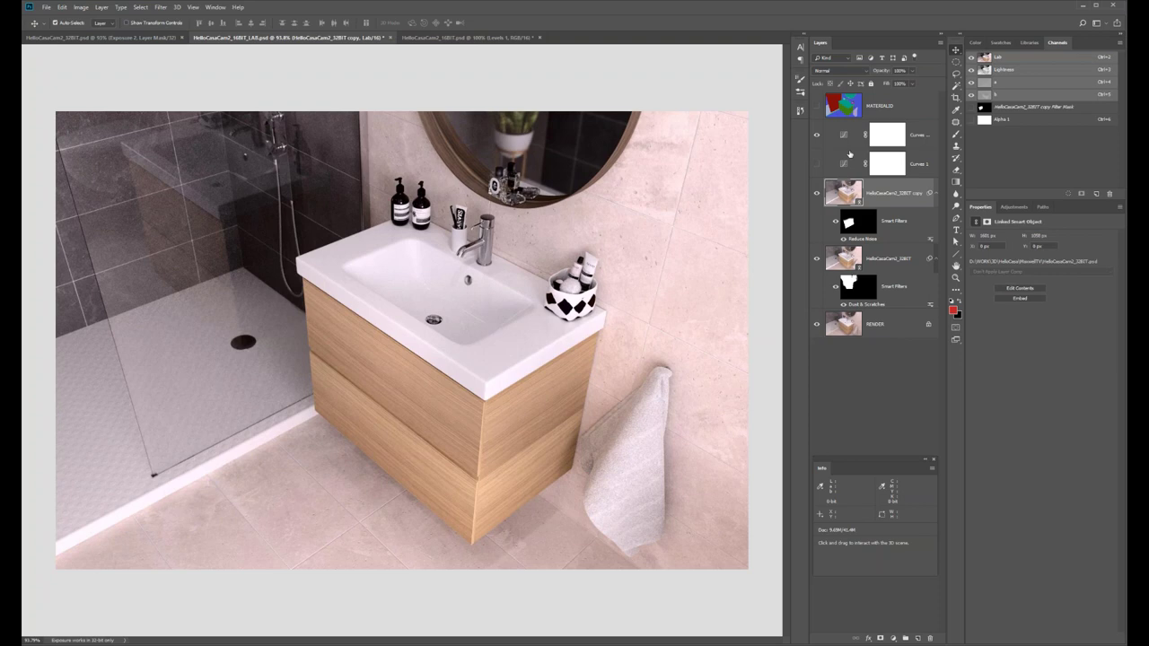
key("ctrl+shift+Tab")
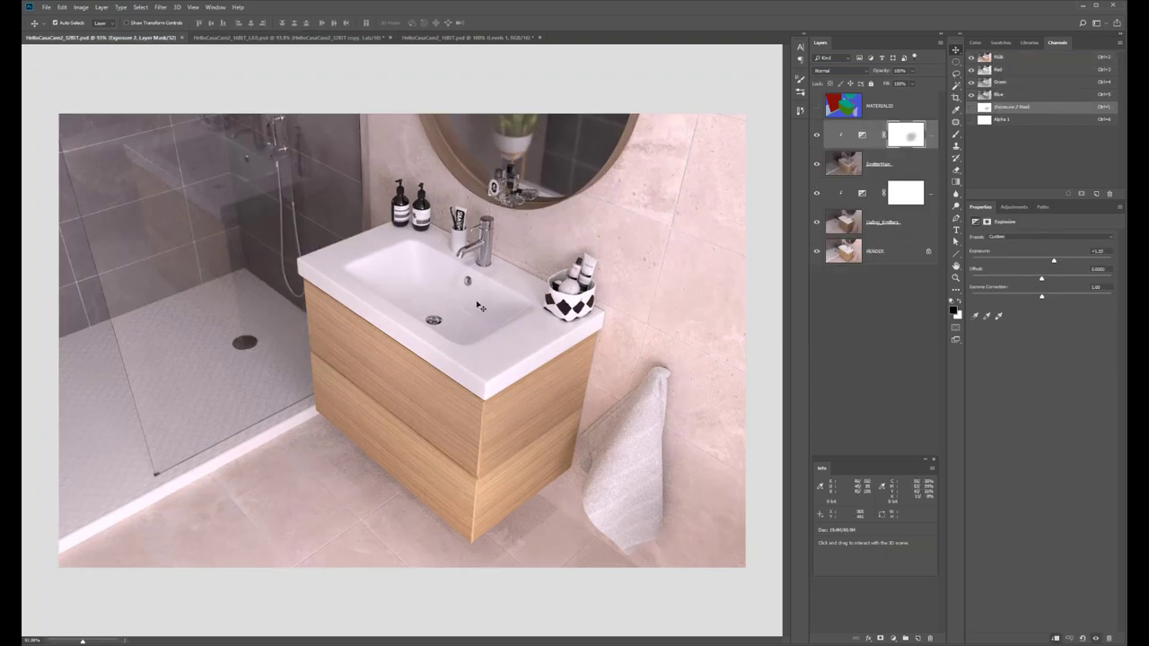
left_click(240, 39)
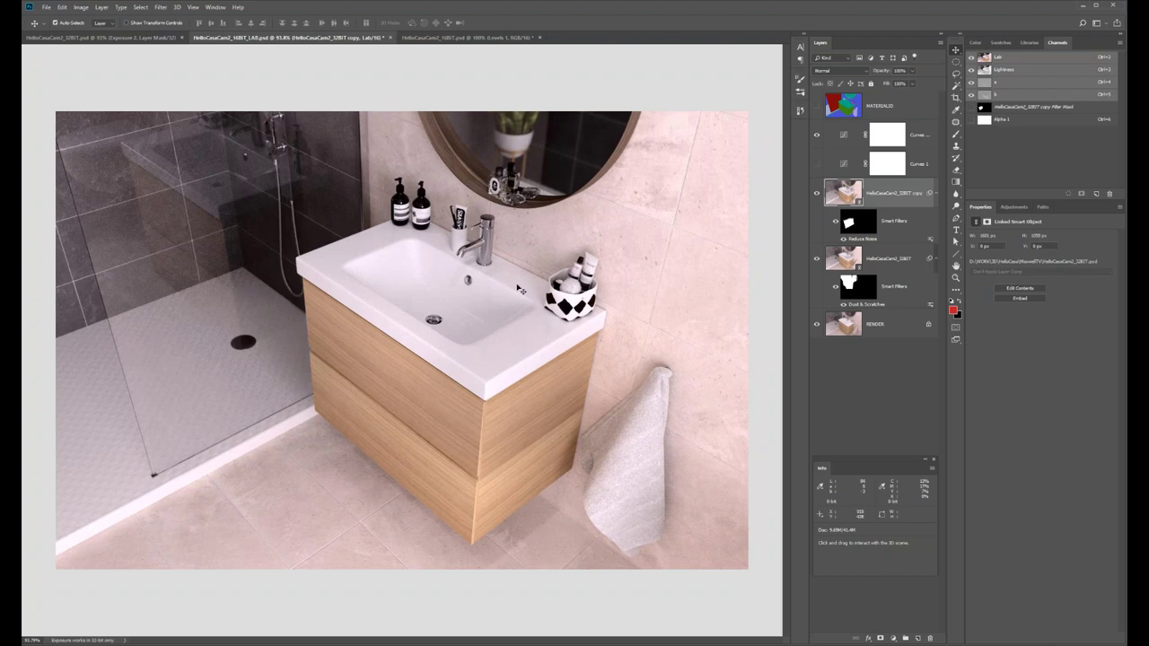
In the 32-bit document, lower the Exposure 2 adjustment to about -0.66 and set Exposure 1 to about -0.49.
left_click(79, 37)
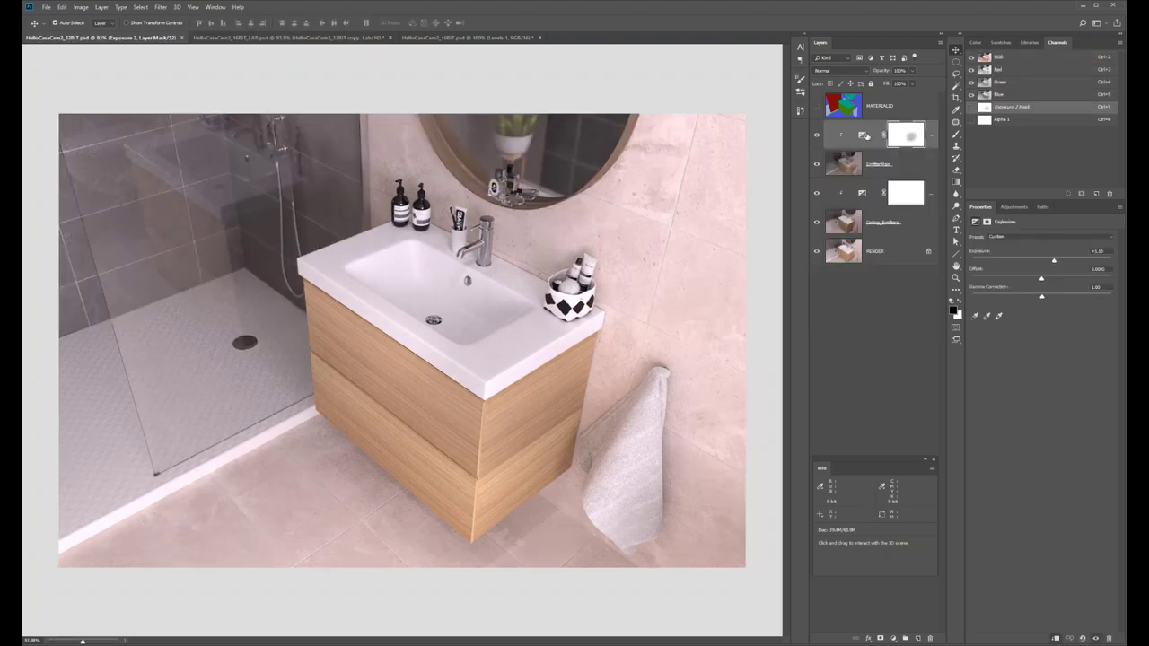
left_click(864, 135)
left_click_drag(1055, 261, 1035, 262)
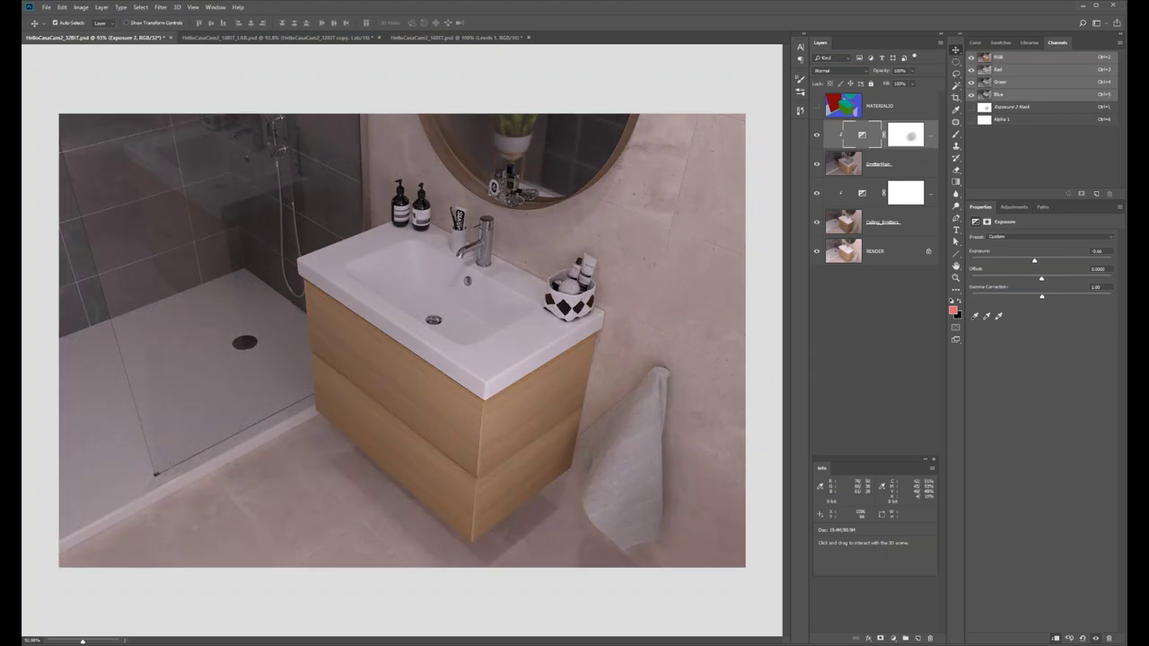
left_click(860, 193)
mouse_move(1029, 262)
left_mouse_down()
mouse_move(1050, 262)
mouse_move(1035, 260)
left_mouse_up()
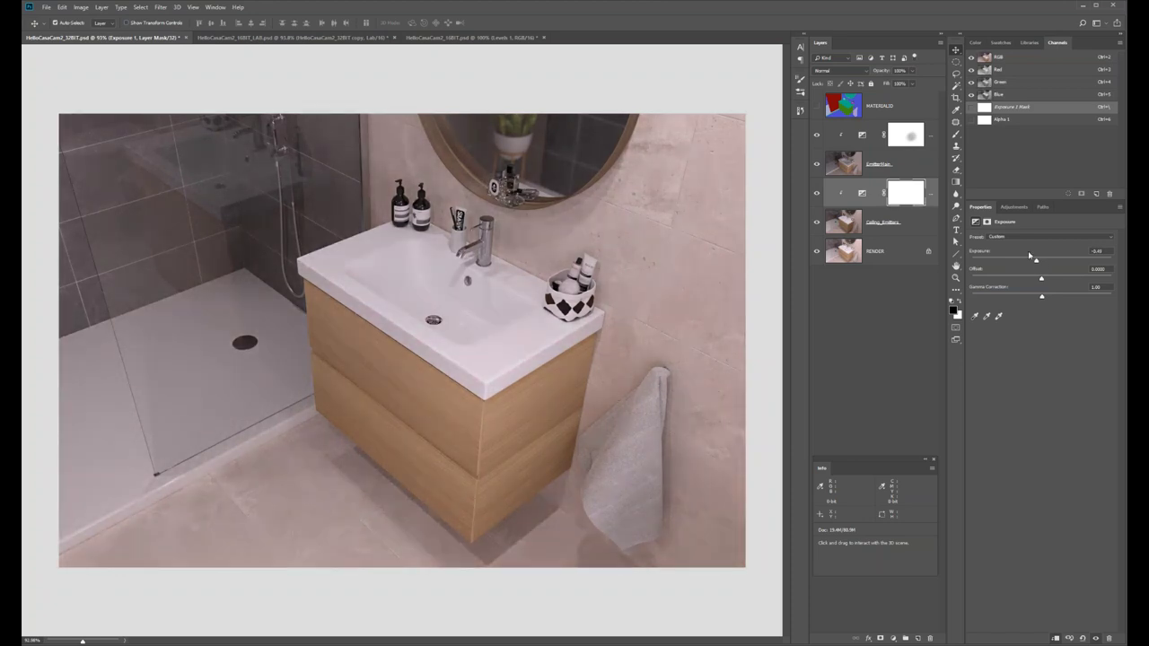
Lower the Exposure 2 adjustment to about -1.10 and save the 32-bit document.
left_click(866, 139)
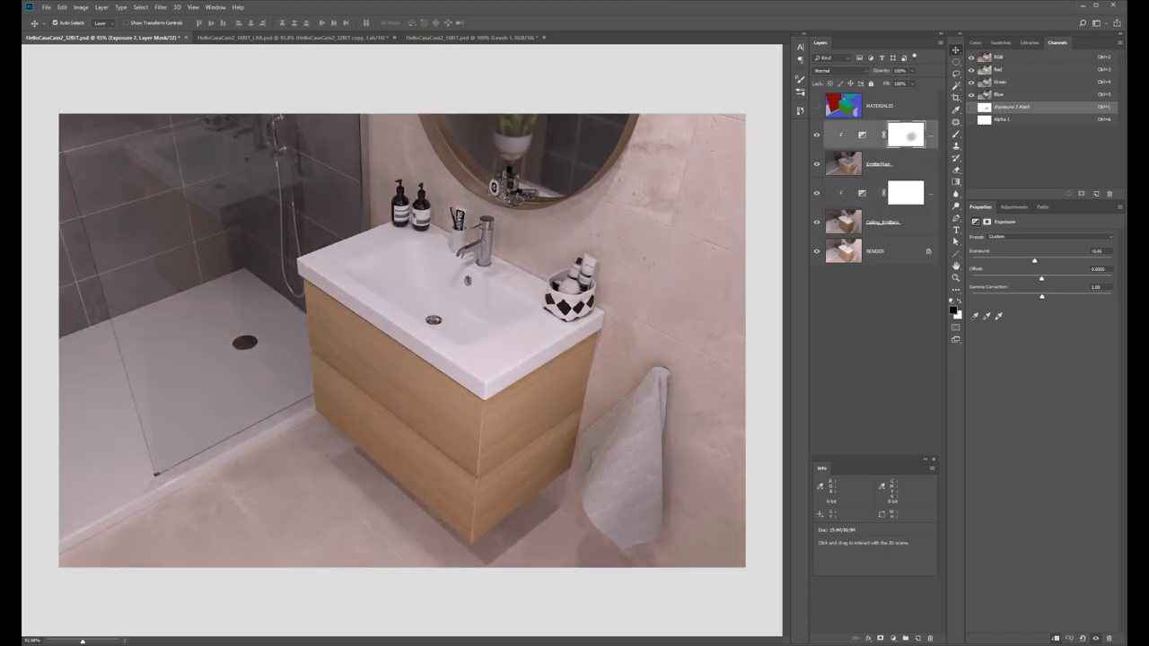
left_click_drag(1035, 260, 1030, 262)
key("ctrl+s")
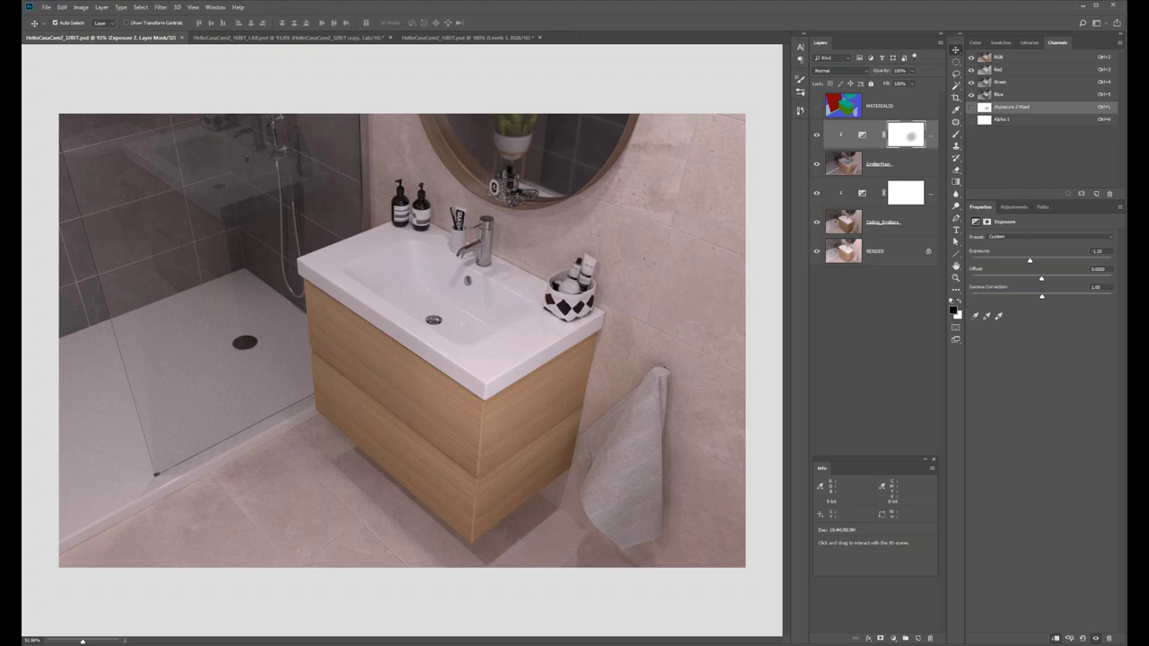
Compare the updated Lab version repeatedly with the 16-bit RGB version, examining contrast and colour across the render.
left_click(290, 40)
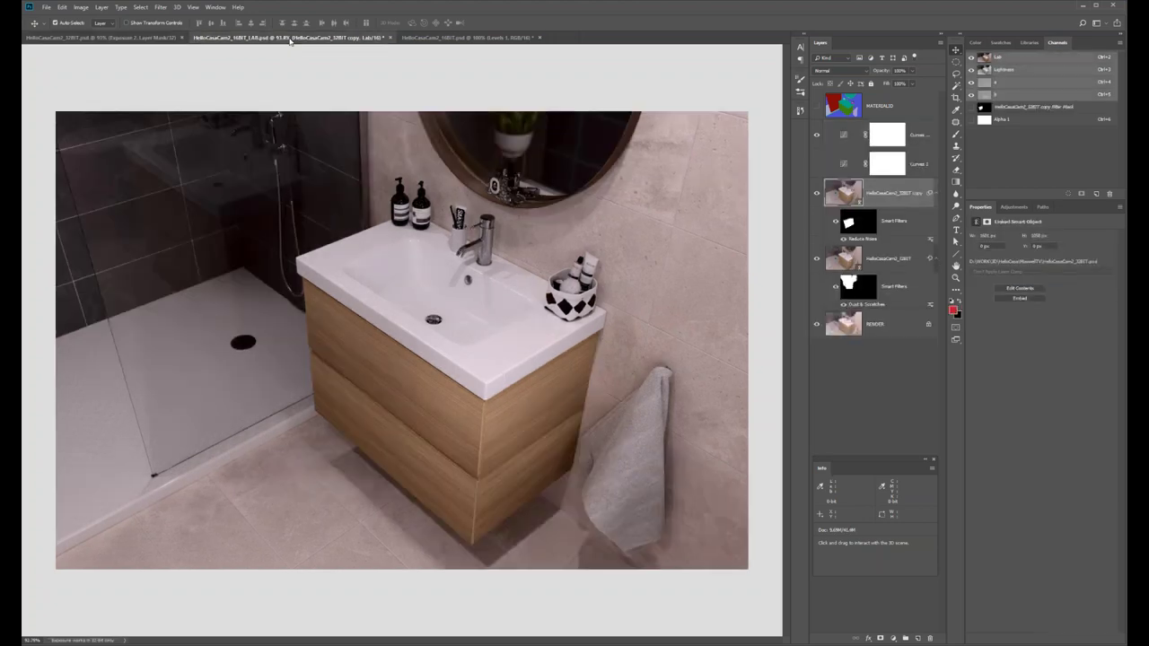
left_click(435, 39)
left_click(276, 40)
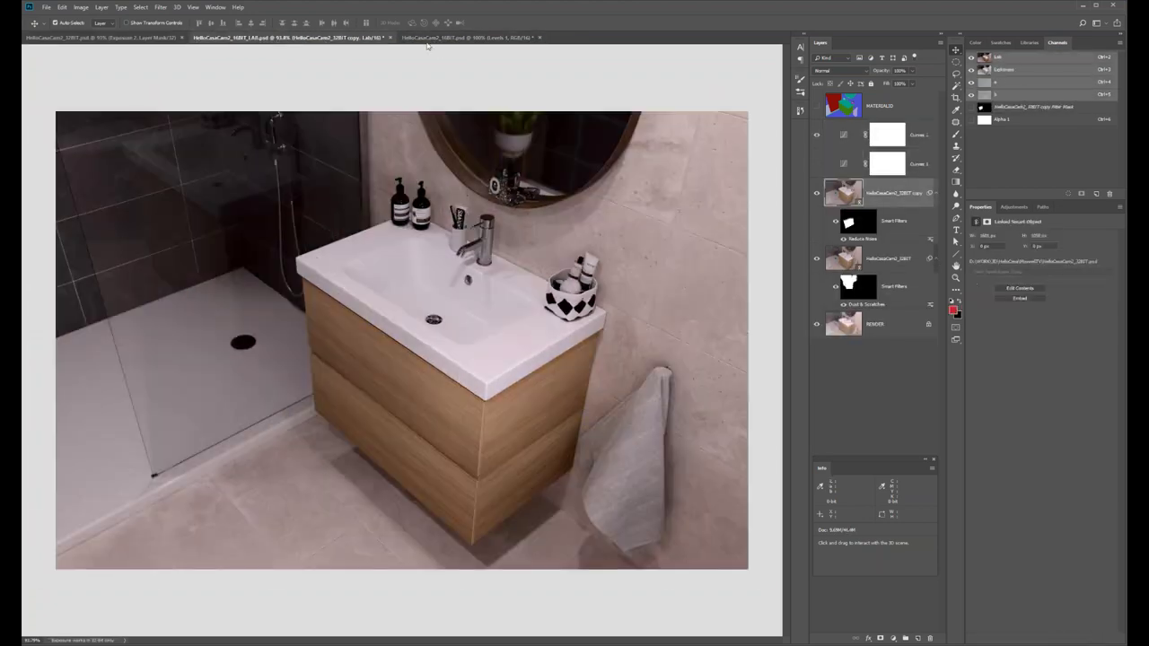
left_click(433, 39)
left_click(308, 40)
left_click(447, 38)
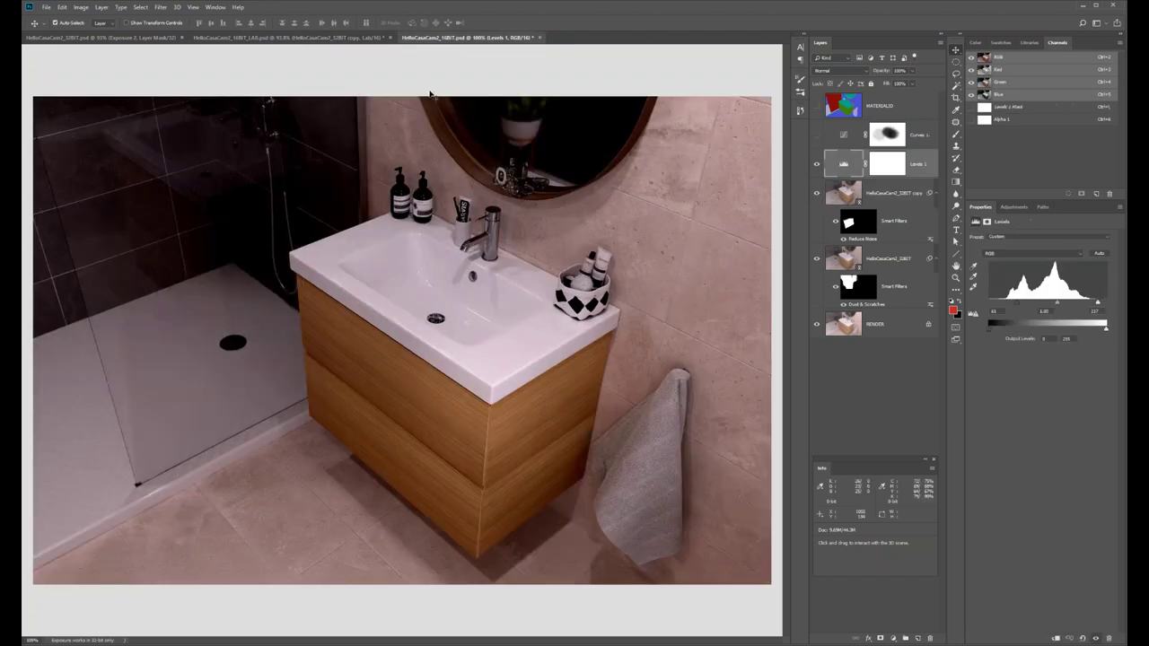
left_click(305, 39)
left_click(436, 39)
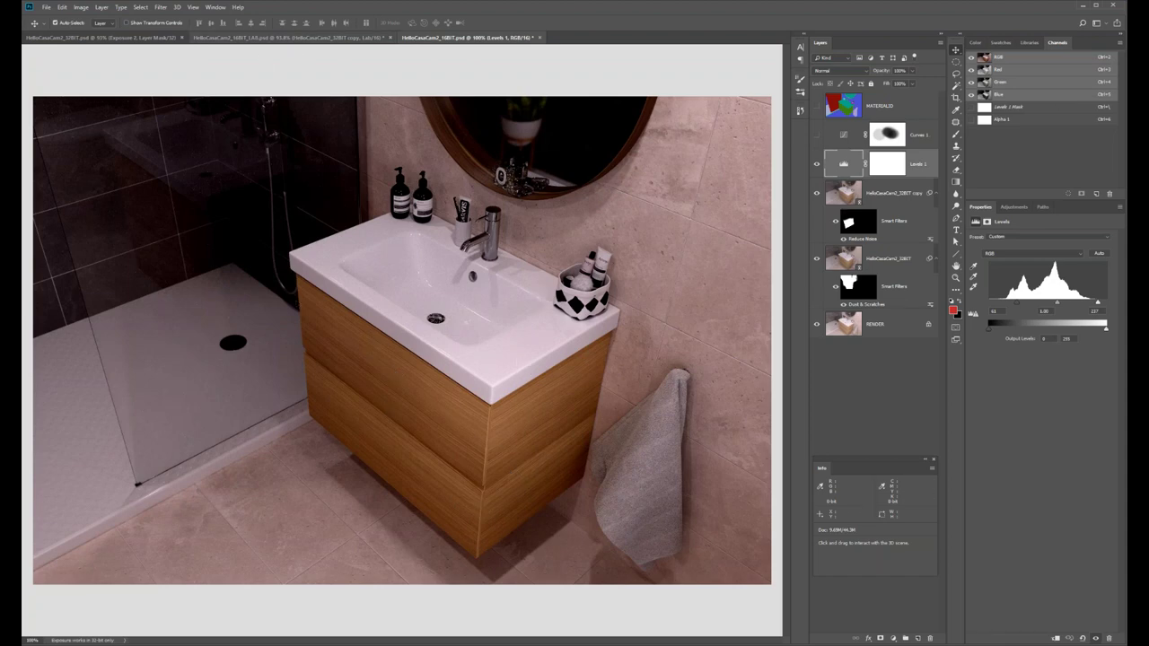
left_click(298, 38)
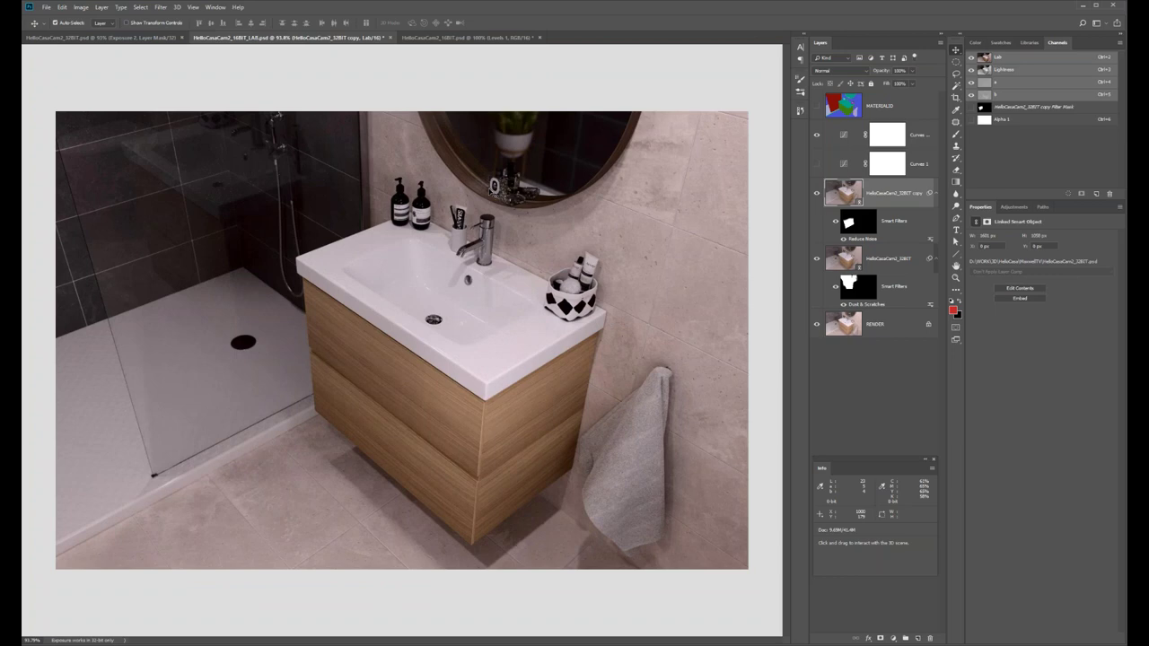
left_click(444, 39)
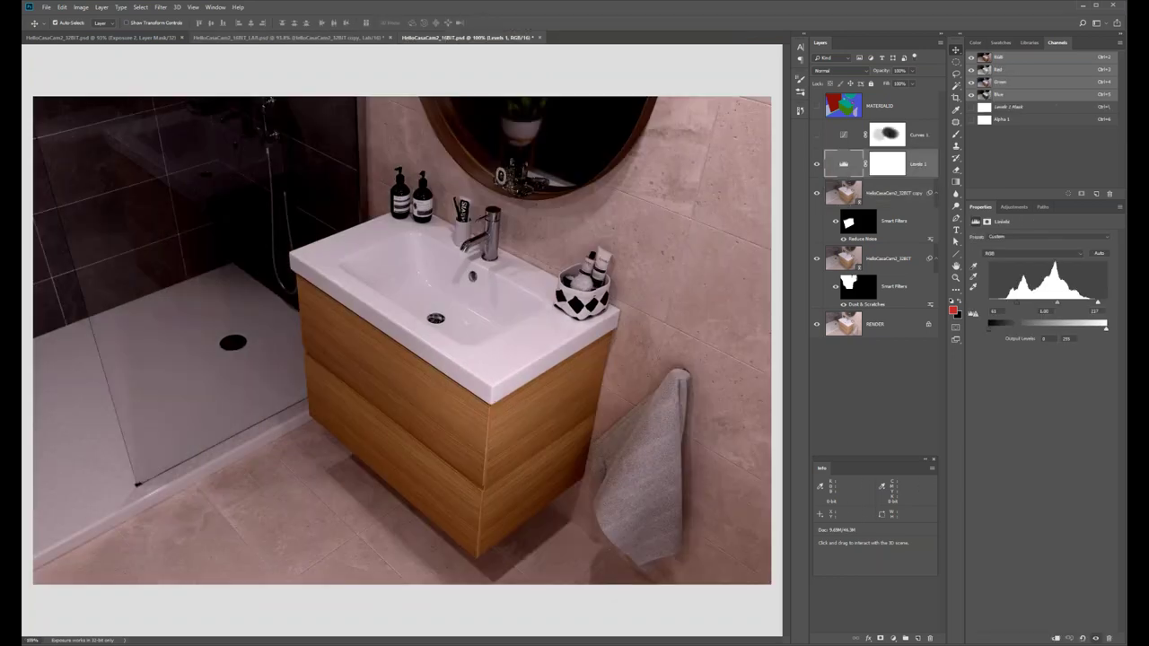
left_click(287, 38)
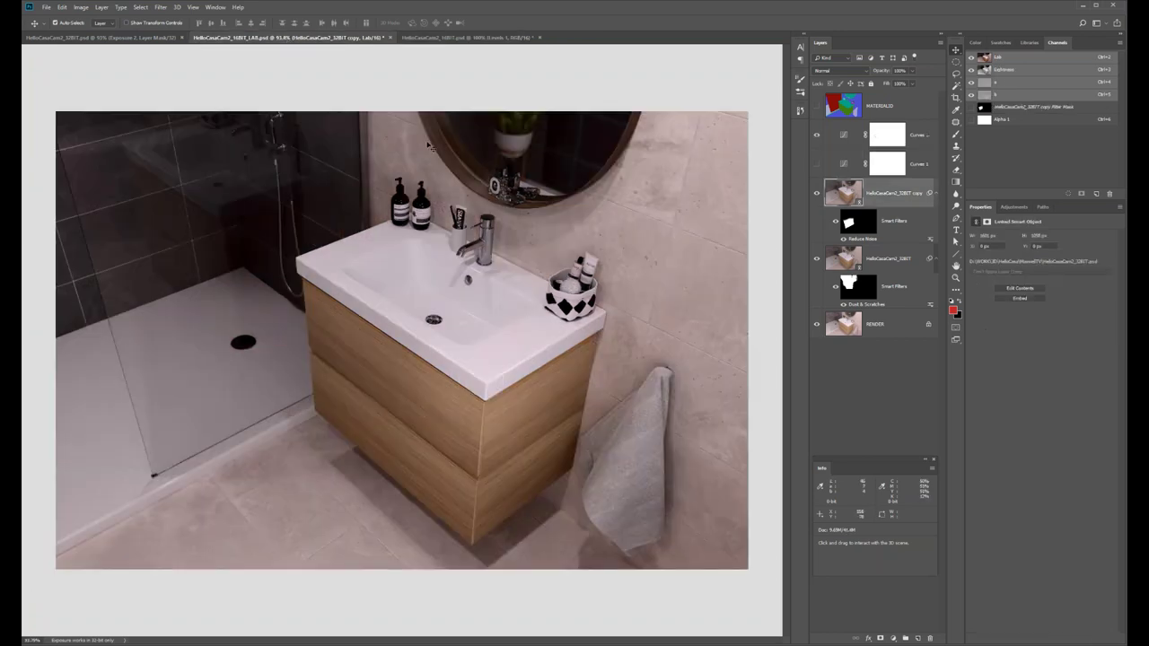
Examine the colour mode and bit depth options available for the Lab document.
left_click(81, 7)
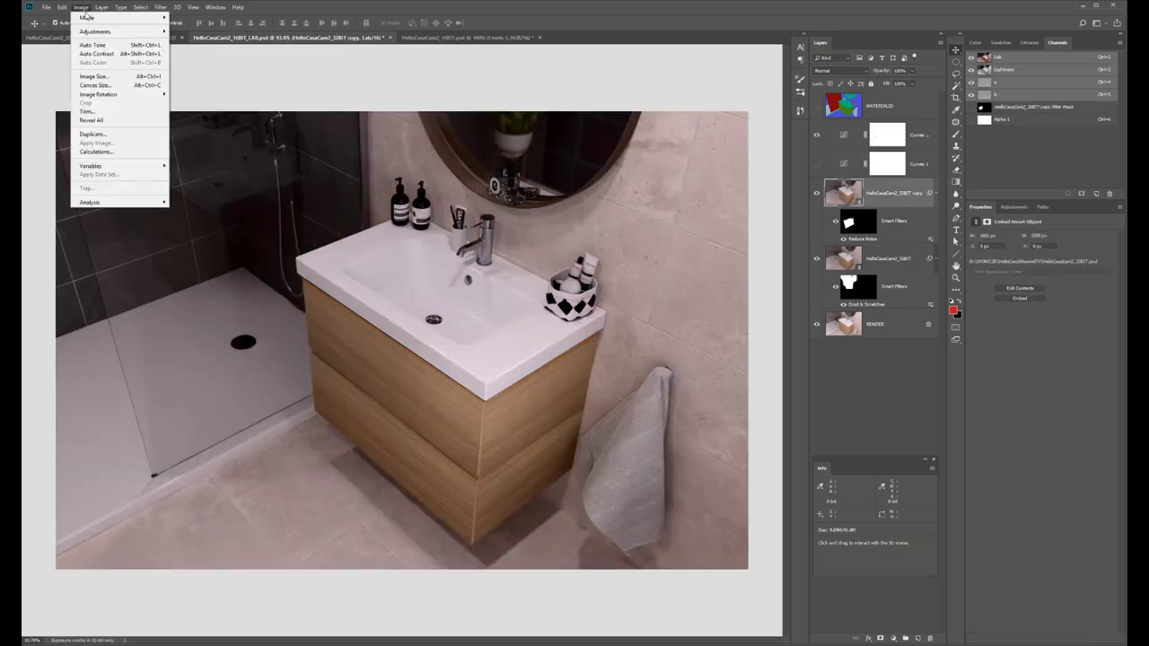
mouse_move(90, 18)
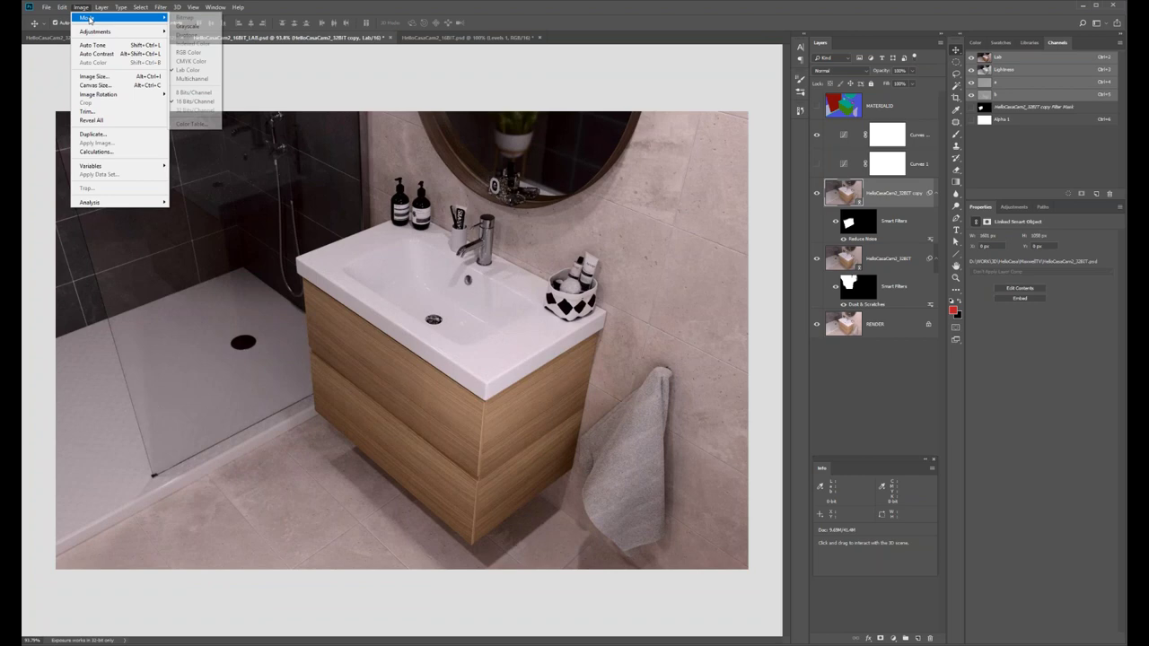
left_click(204, 93)
left_click(81, 7)
mouse_move(93, 19)
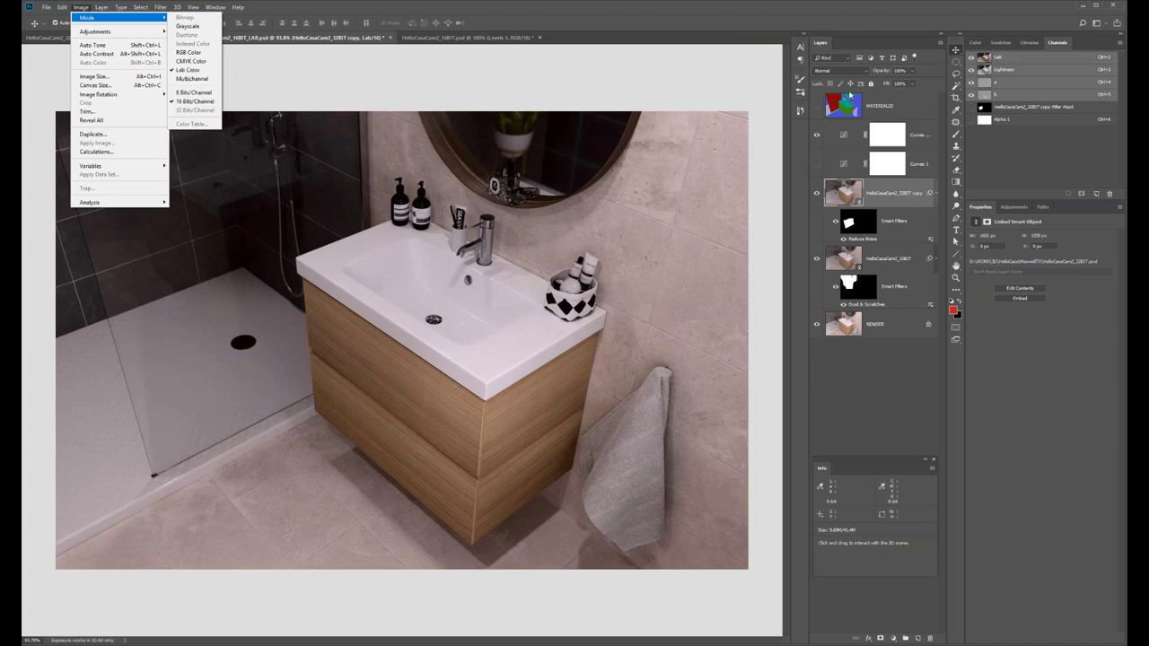
Review the duplicate Curves layer's mask and Lightness curve in the Lab document.
left_click(897, 135)
left_click(866, 191)
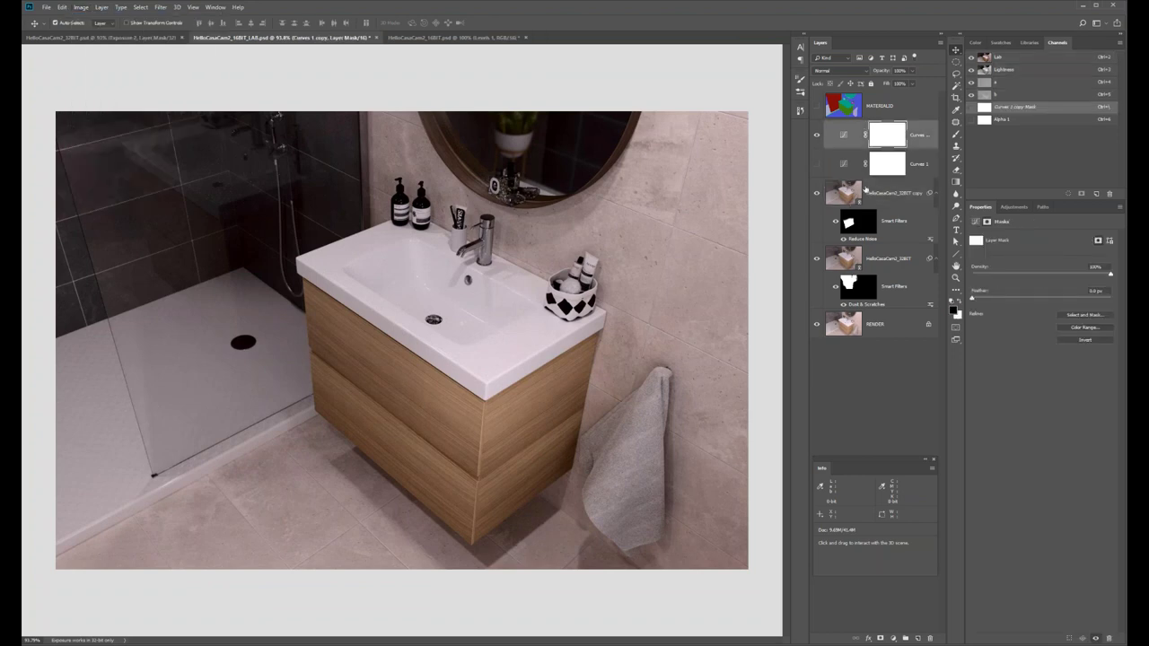
left_click(902, 142)
left_click(842, 136)
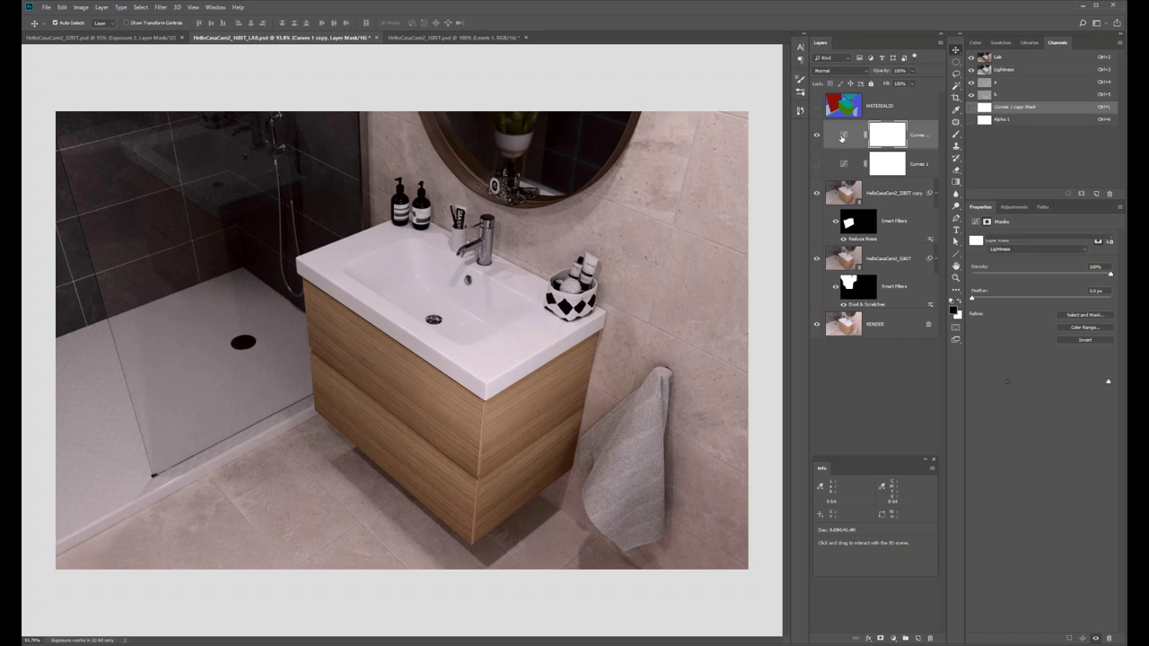
left_click(848, 142)
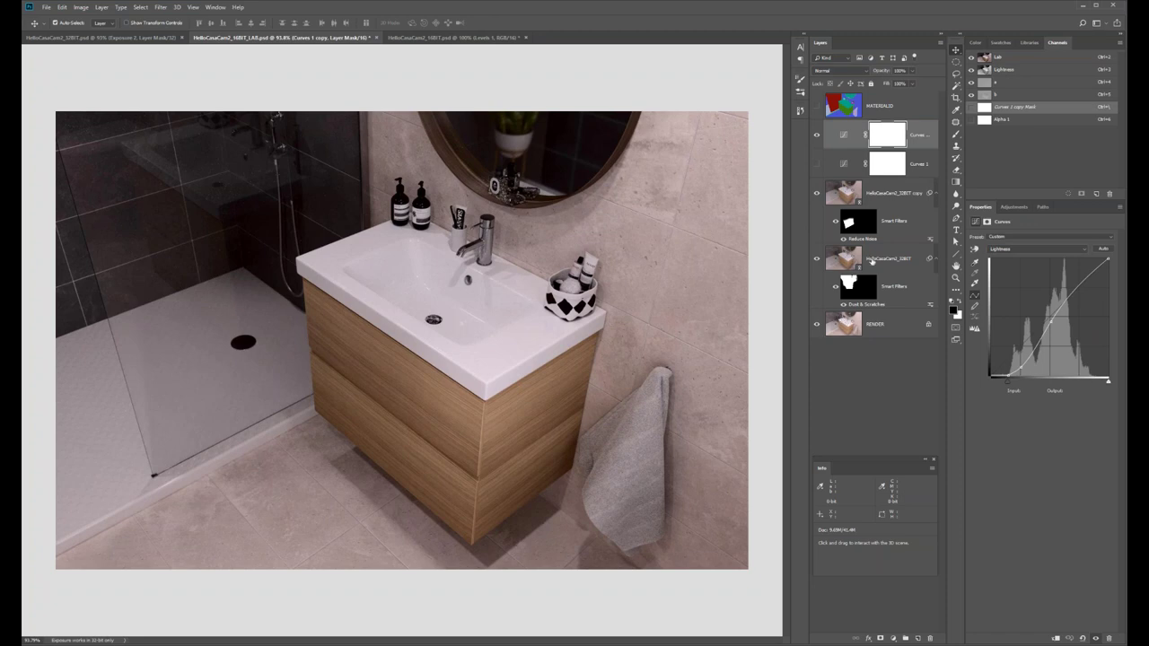
Stamp the visible layers into a new layer above the curves and toggle its visibility to check it.
left_click(846, 196)
left_click(844, 260)
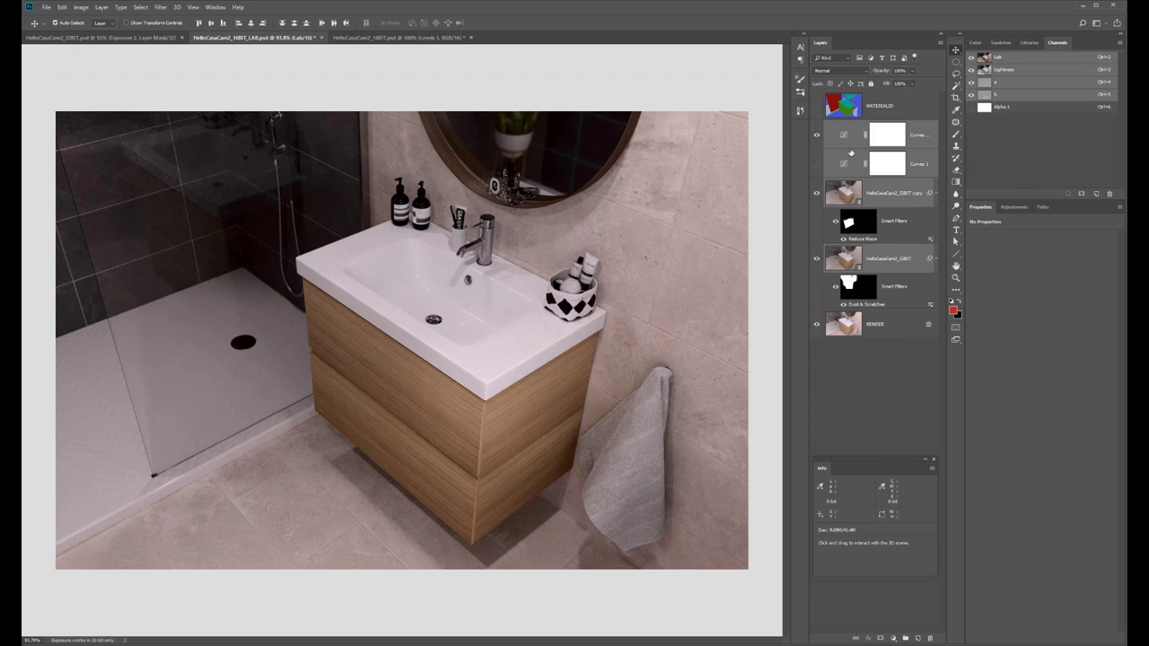
left_click(941, 44)
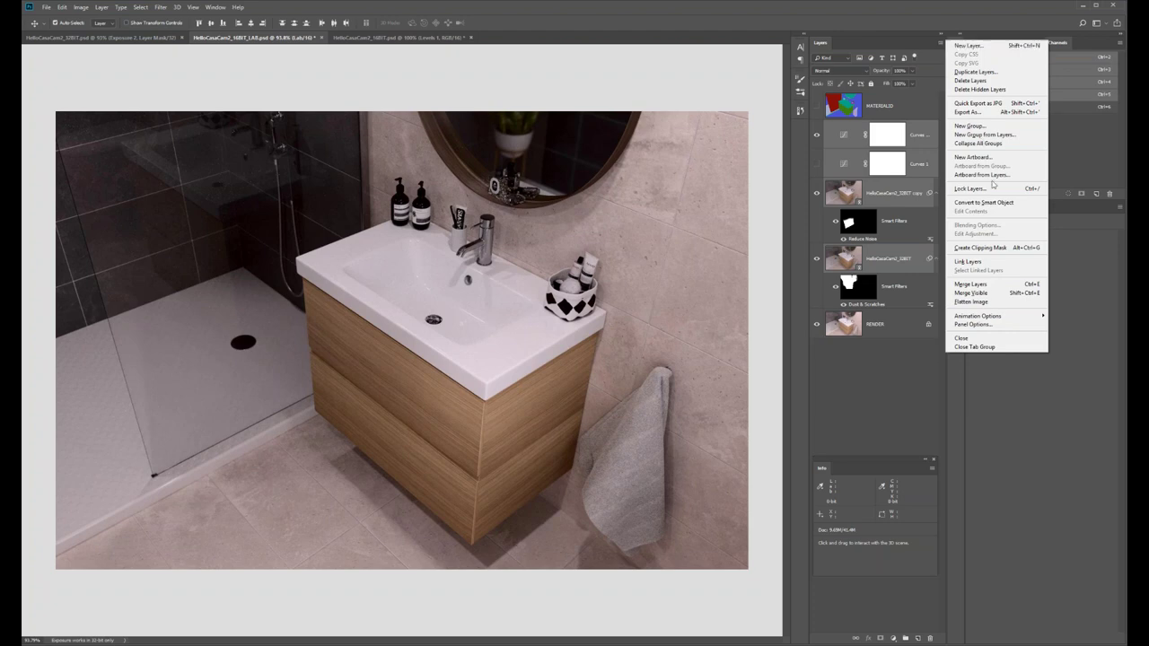
left_click(985, 295)
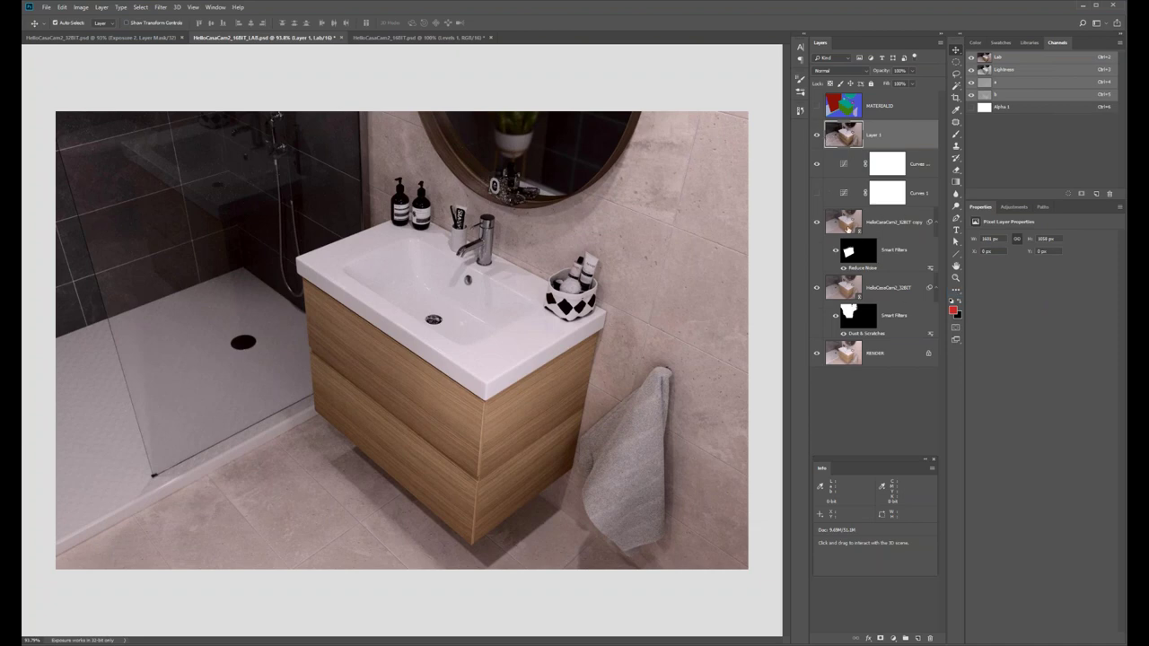
left_click(817, 135)
left_click(817, 135)
Convert the Lab document to RGB Color mode, accepting the loss of its adjustment layers.
left_click(102, 8)
mouse_move(79, 7)
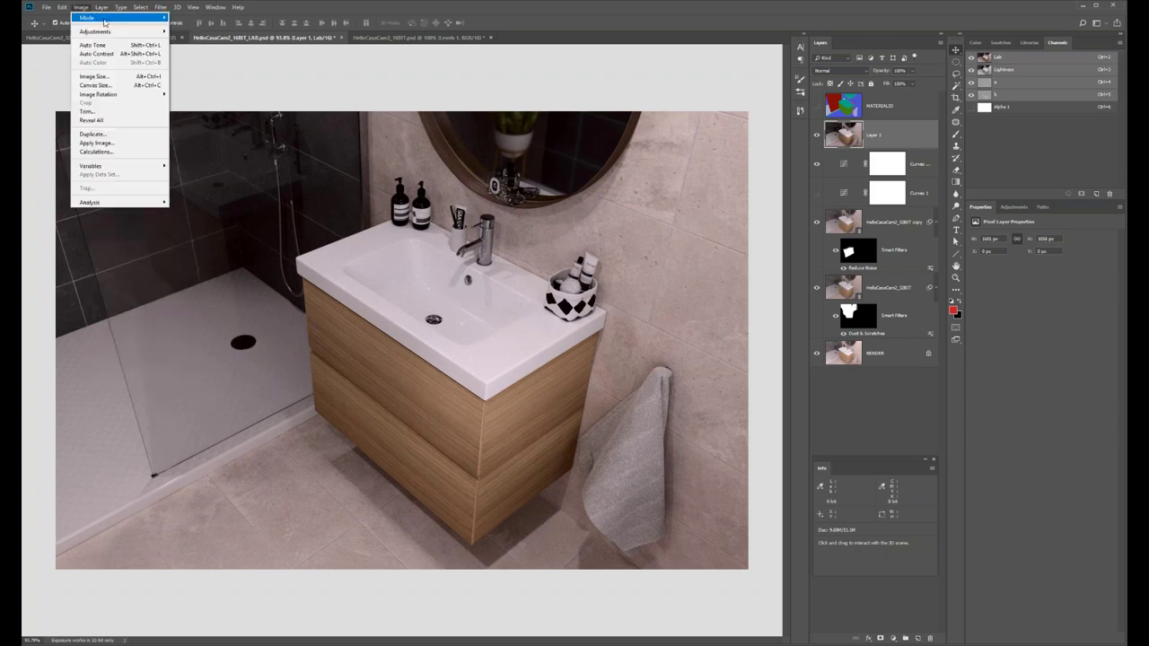
mouse_move(117, 18)
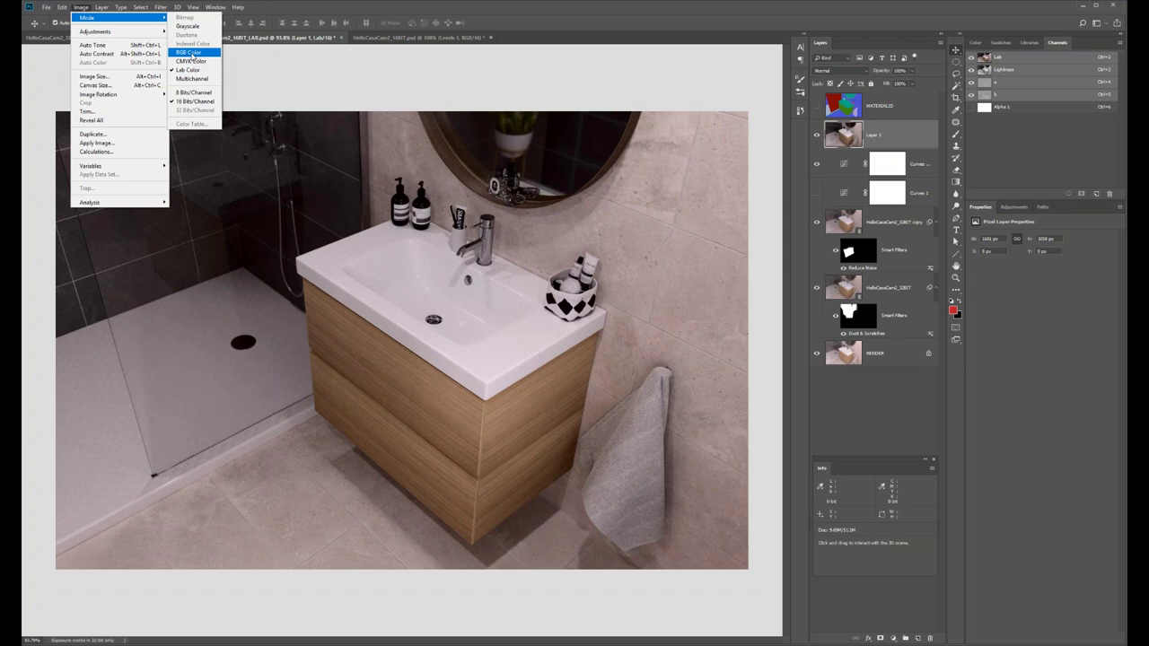
left_click(190, 53)
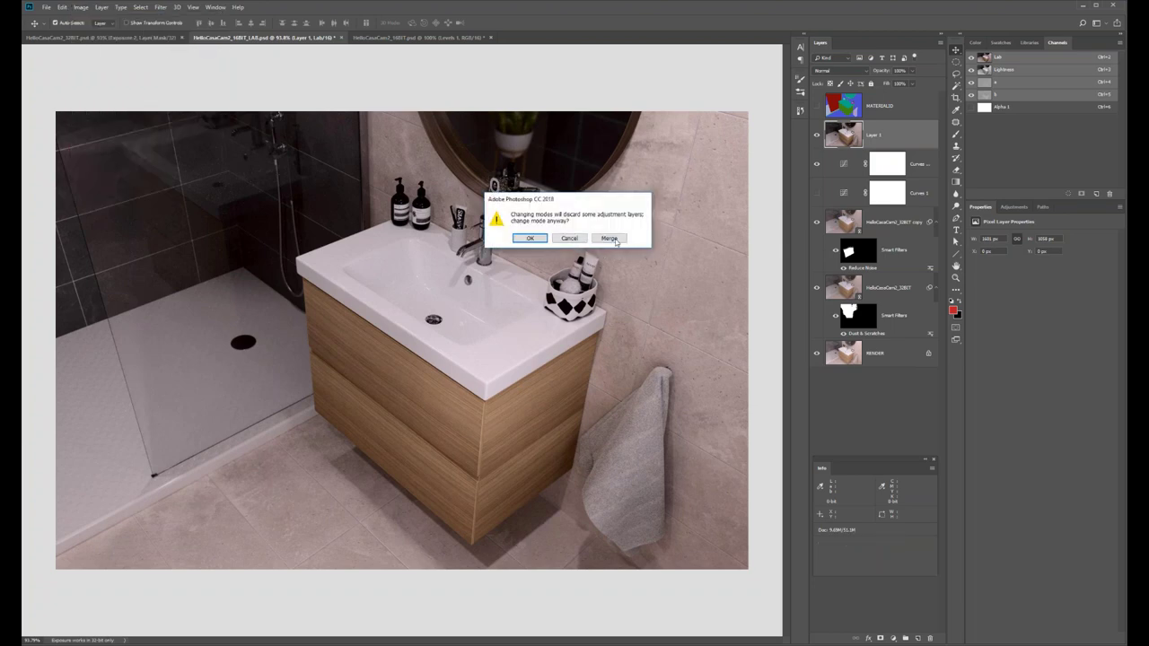
left_click(537, 238)
left_click(650, 245)
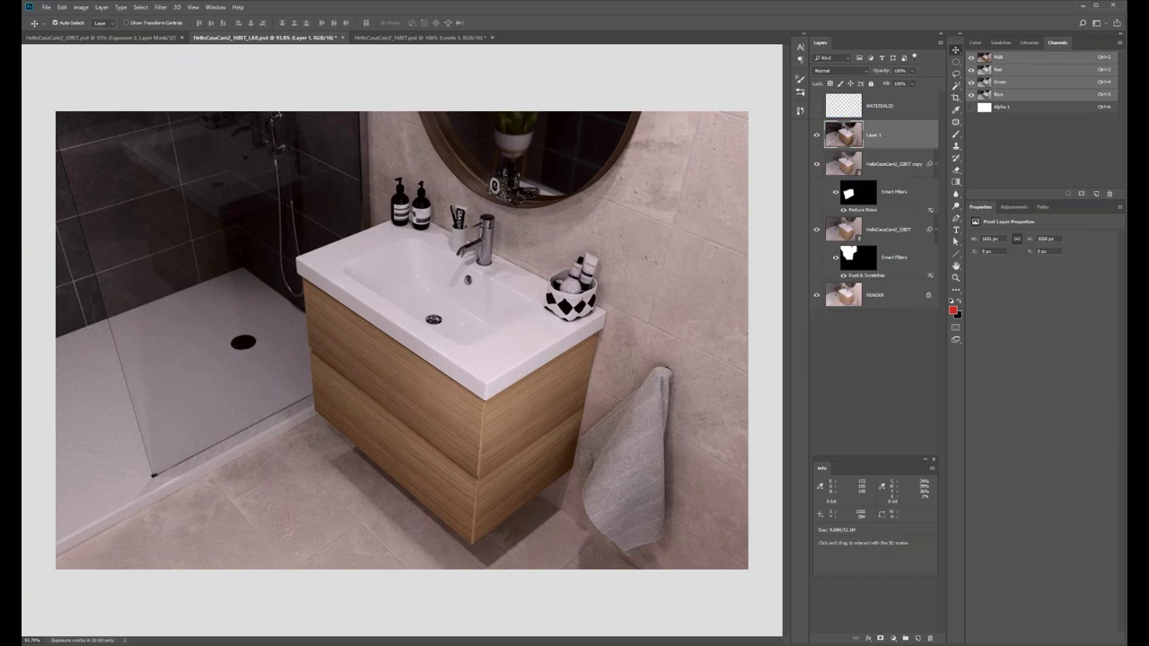
Compare Layer 1 with the layers beneath by toggling its visibility, and lower its opacity to about 79%.
left_click(816, 135)
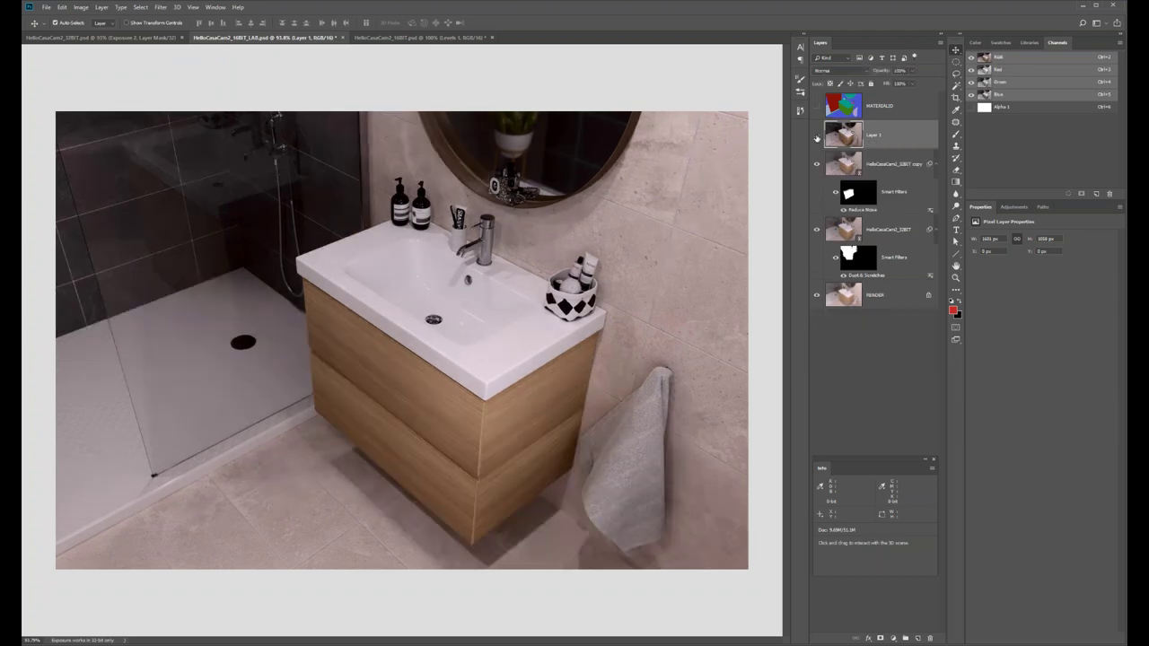
left_click(816, 136)
left_click(816, 136)
left_click(816, 136)
left_click(816, 136)
left_click(914, 72)
left_click_drag(913, 85, 905, 88)
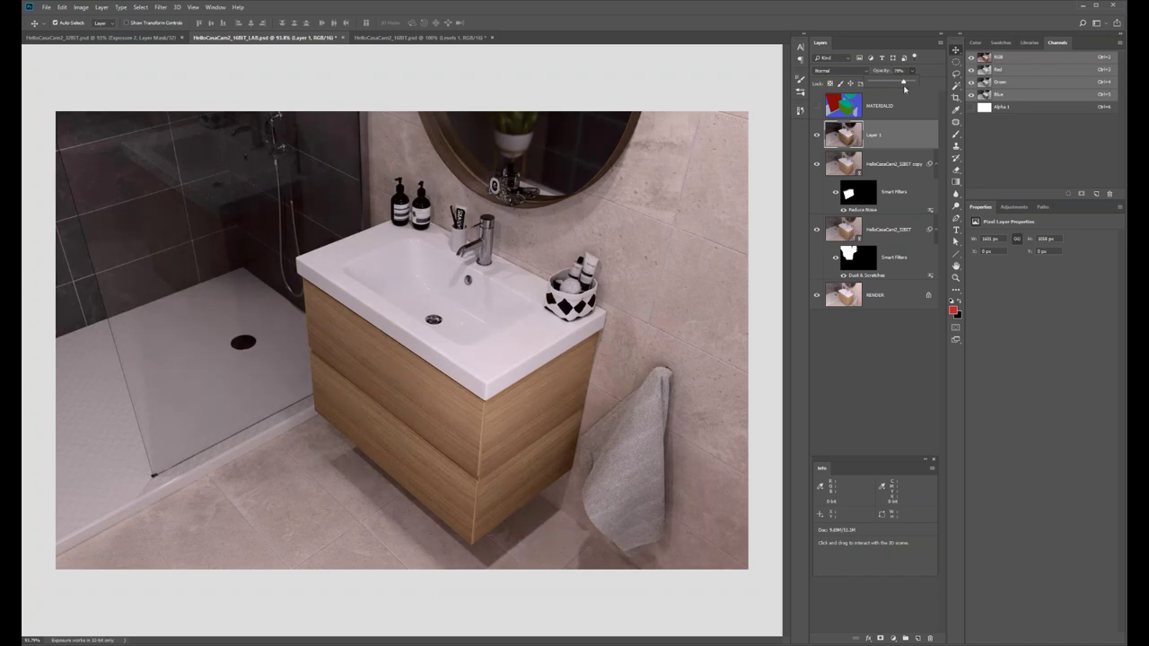
Hide Layer 1 and add a Color Lookup adjustment layer above the HelloCasaCam2_32BIT copy smart object.
left_click(817, 135)
left_click(845, 167)
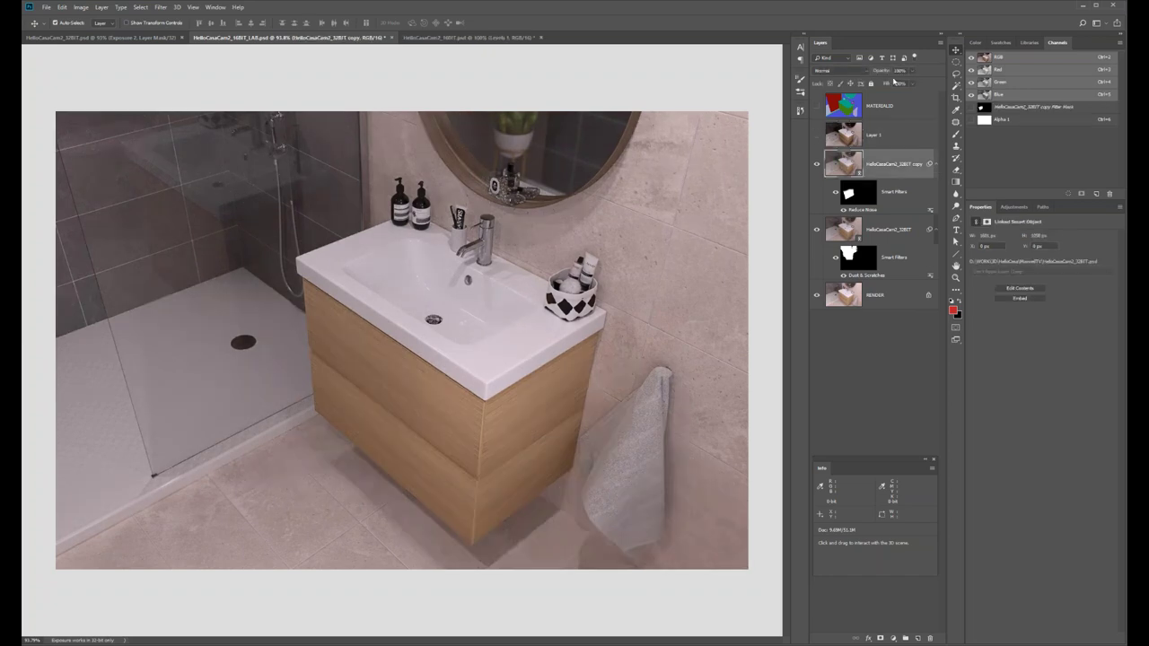
left_click(1014, 208)
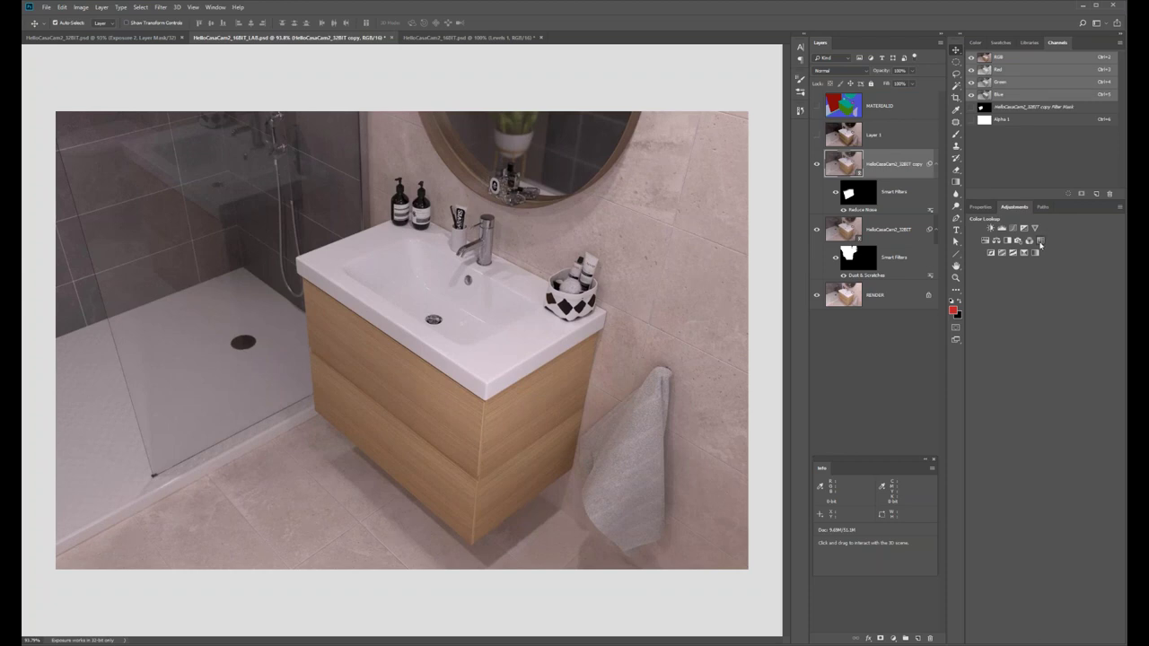
left_click(1041, 241)
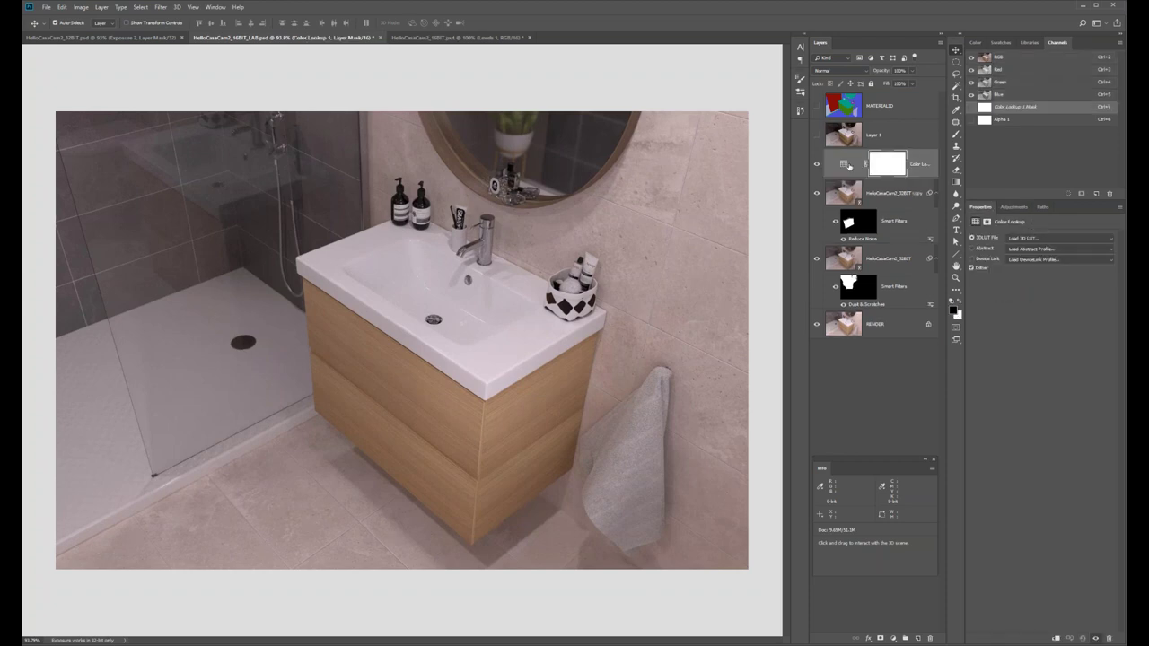
left_click(844, 166)
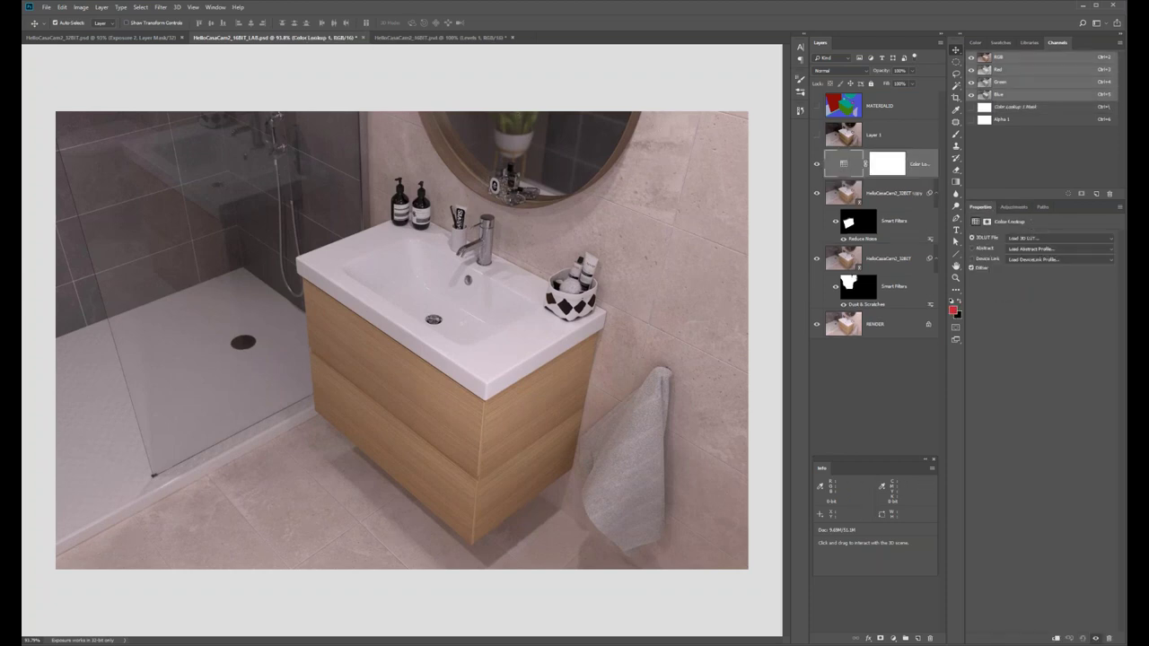
Apply the Kodak 5218 Kodak 2395 (by Adobe).cube 3D LUT to the Color Lookup layer and toggle it to compare.
left_click(1033, 239)
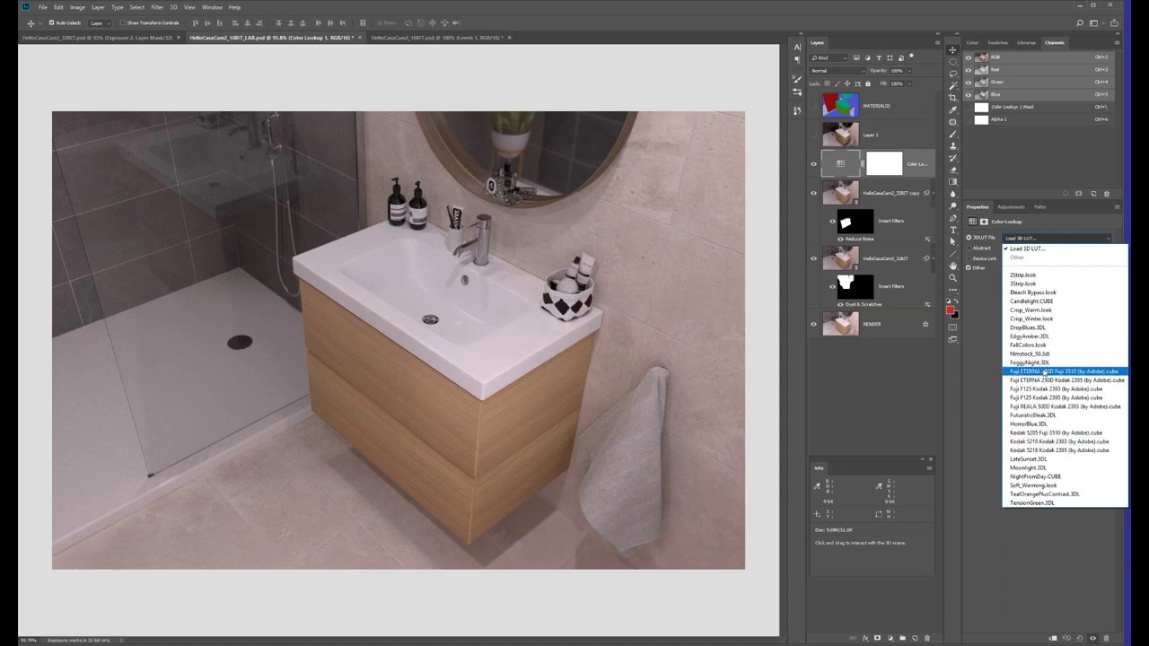
left_click(1039, 451)
left_click(817, 164)
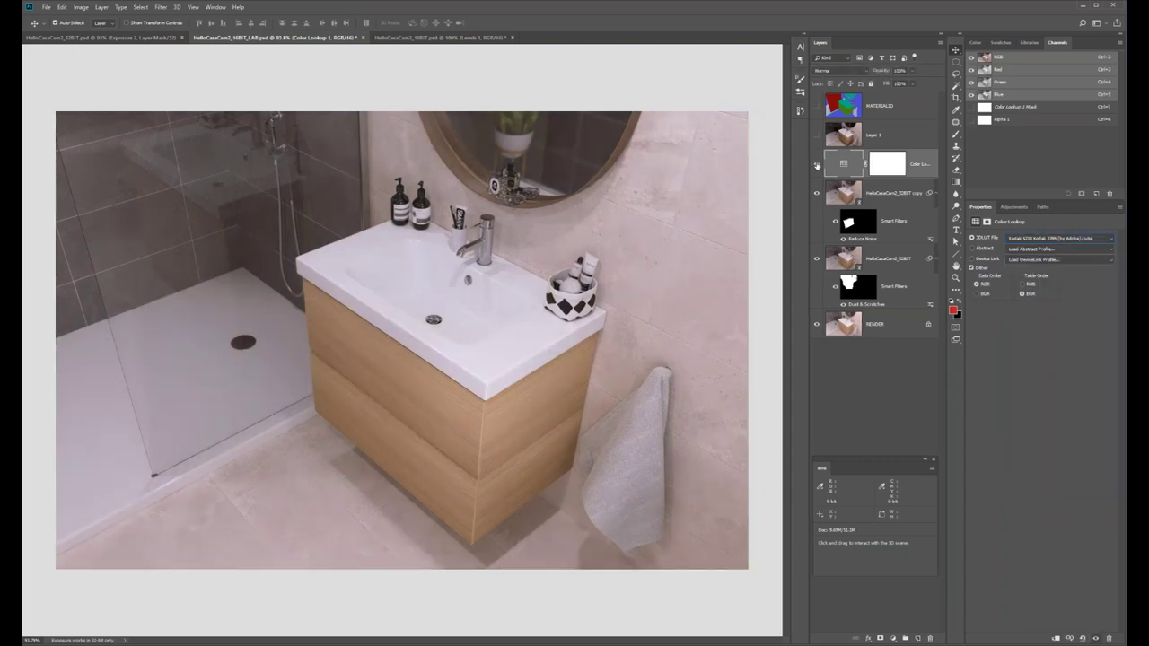
left_click(817, 166)
left_click(817, 166)
left_click(817, 166)
left_click(817, 166)
Examine the washbasin close up with the Color Lookup layer switched on and off to judge the LUT's effect.
left_click(1039, 240)
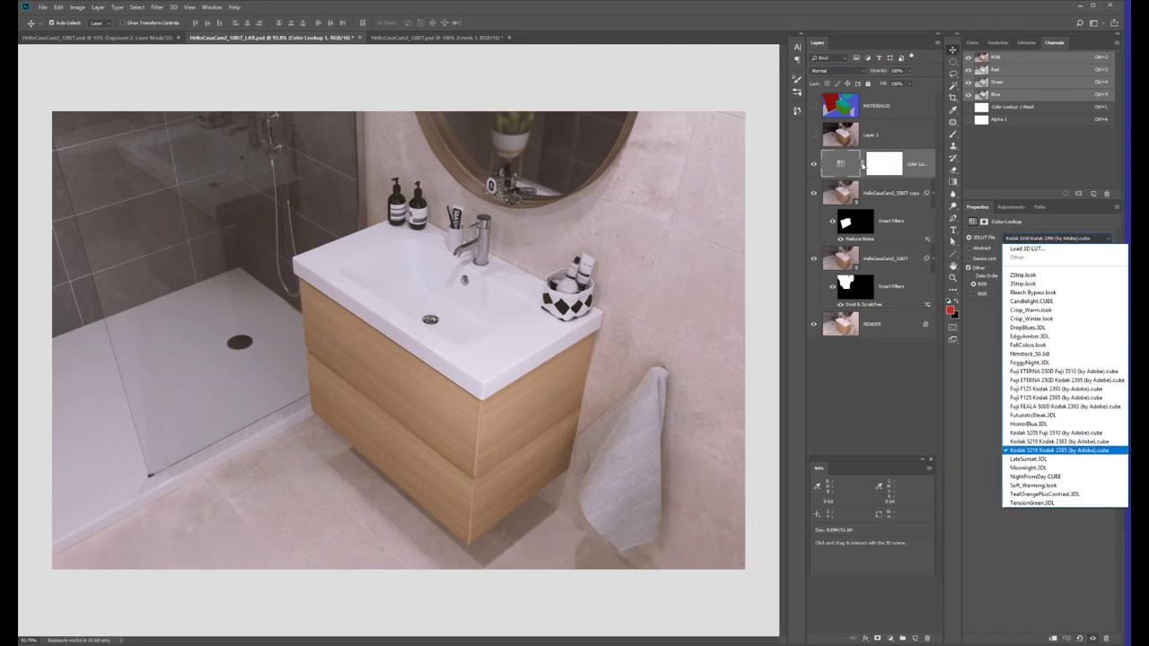
scroll(438, 309, "up", 5)
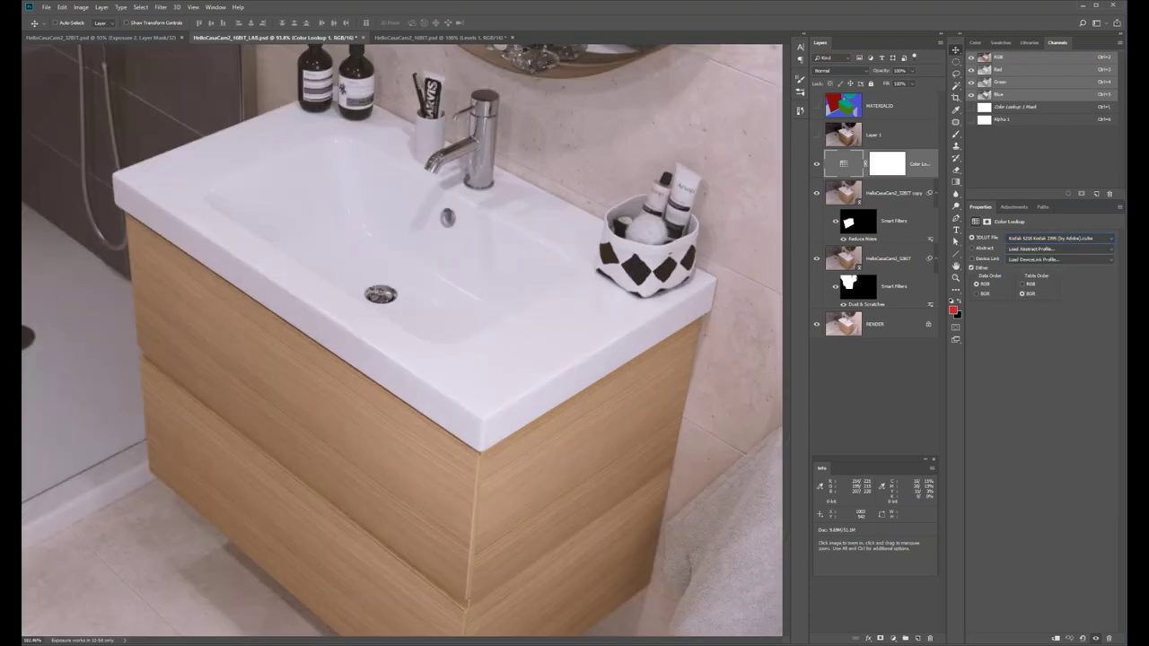
left_click_drag(503, 348, 491, 364)
left_click_drag(583, 315, 504, 313)
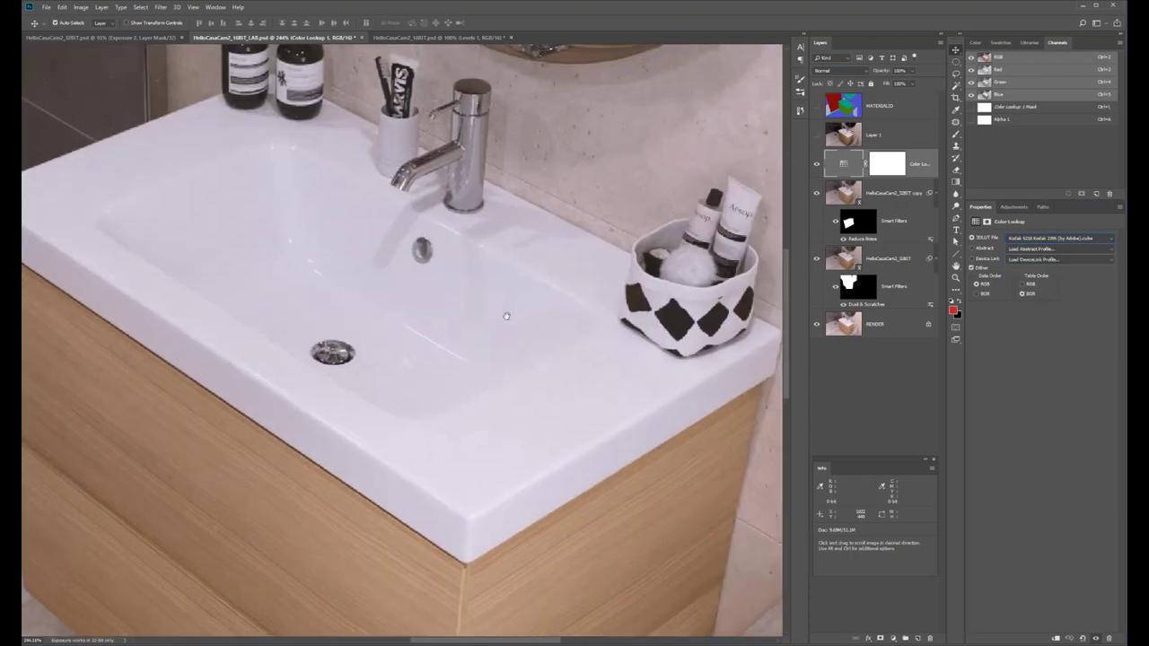
left_click(817, 164)
left_click(818, 165)
left_click(818, 166)
left_click(818, 165)
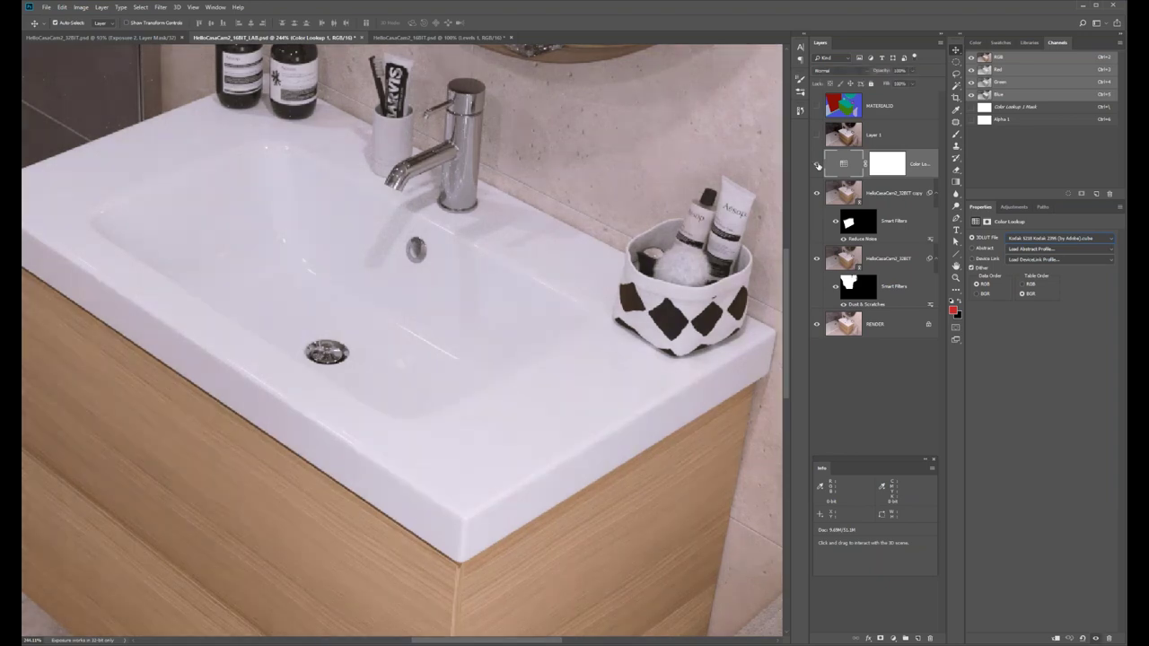
left_click(818, 166)
left_click(818, 166)
left_click(818, 165)
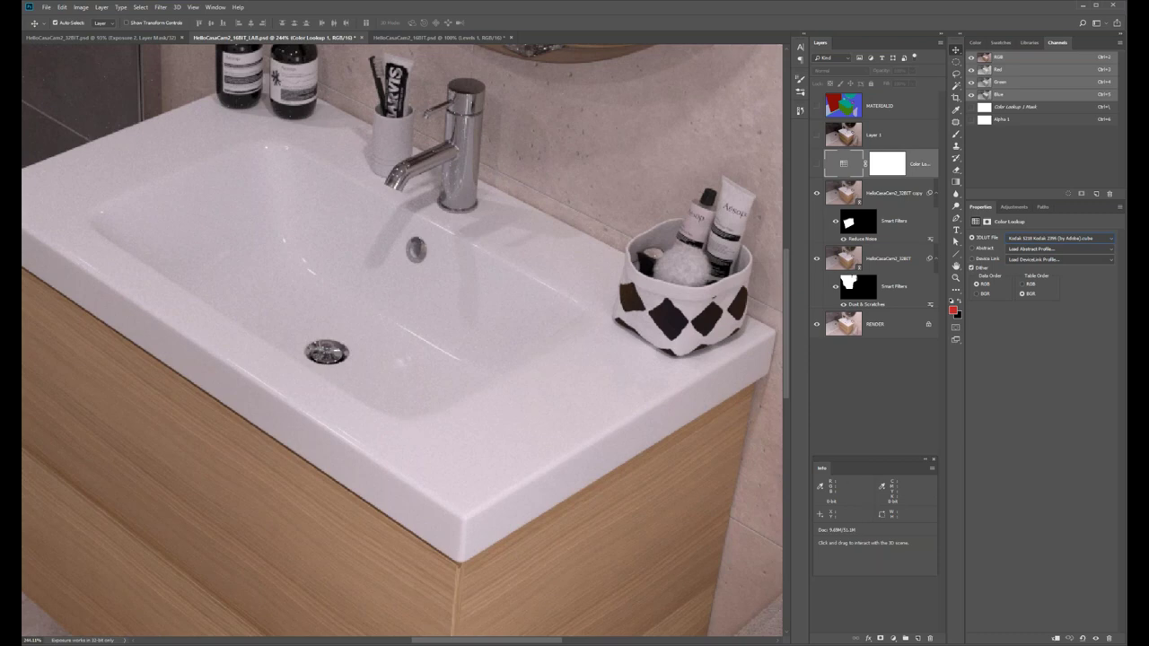
Compare the whole bathroom image with the Color Lookup layer switched on and off.
left_click(818, 166)
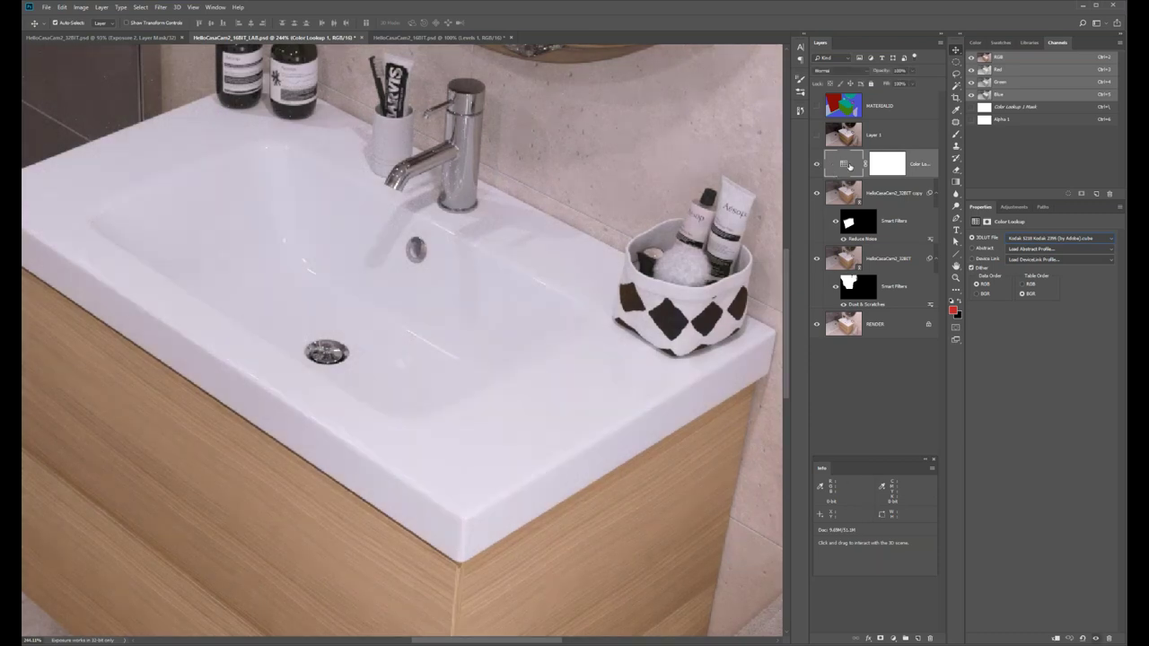
key("ctrl+0")
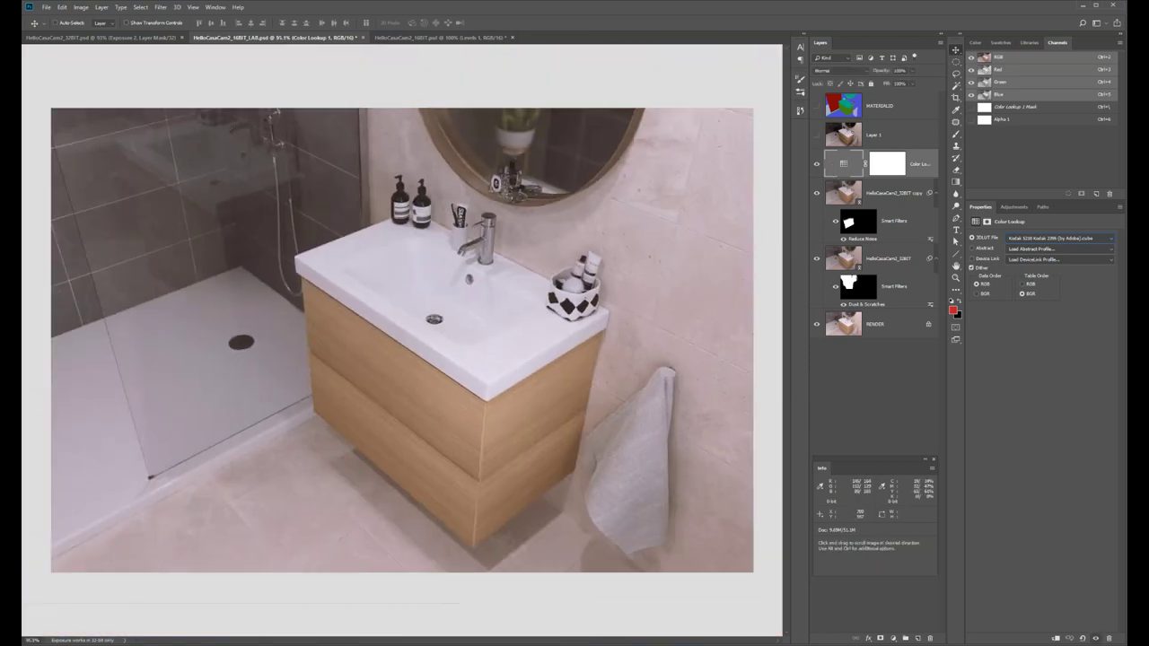
left_click(817, 165)
left_click(817, 166)
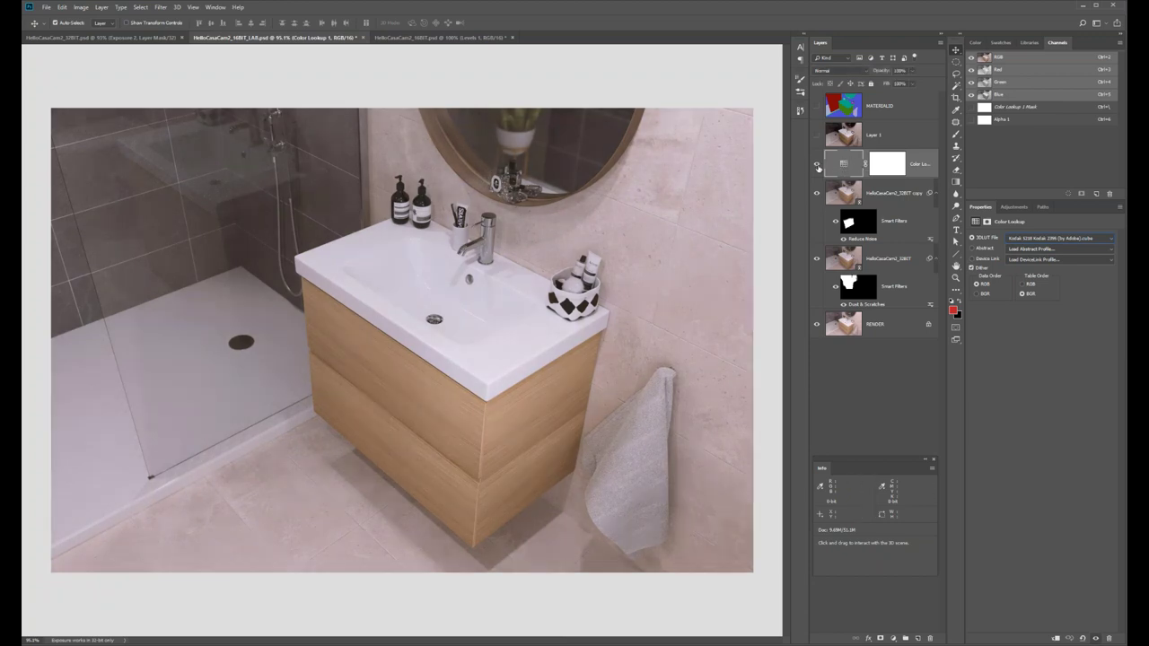
left_click(818, 165)
left_click(817, 164)
left_click(818, 164)
left_click(817, 164)
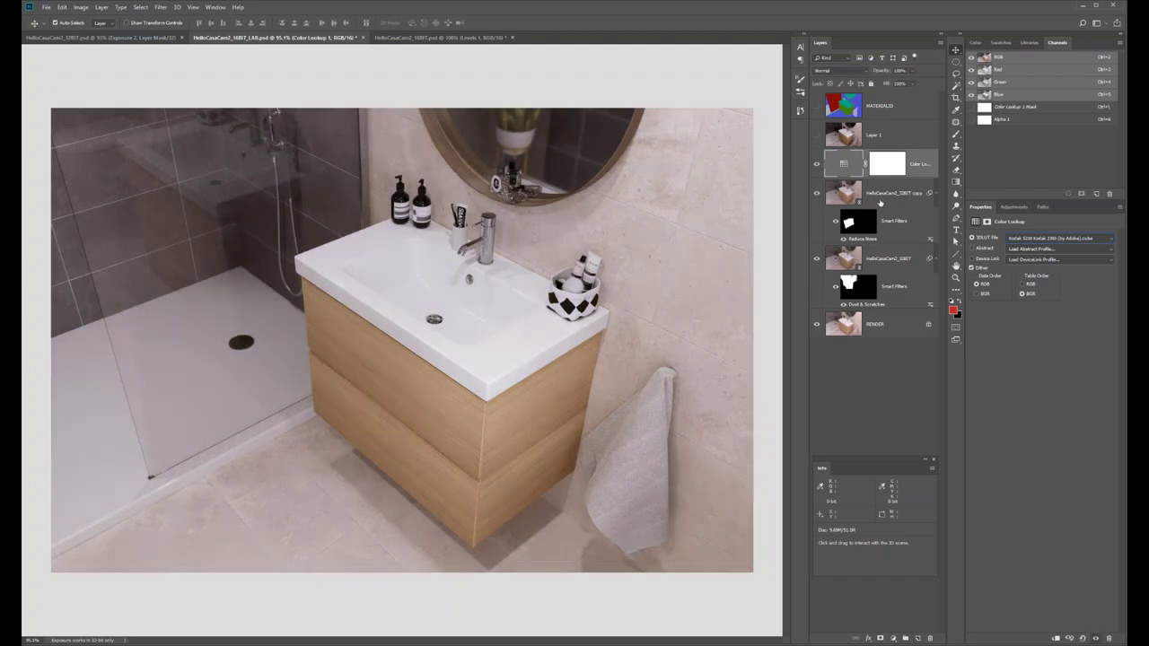
Try the Fuji ETERNA 250D Kodak 2395 and Fuji F125 Kodak 2393 LUTs on the Color Lookup layer, and return to Kodak 5218 Kodak 2395.
left_click(1026, 241)
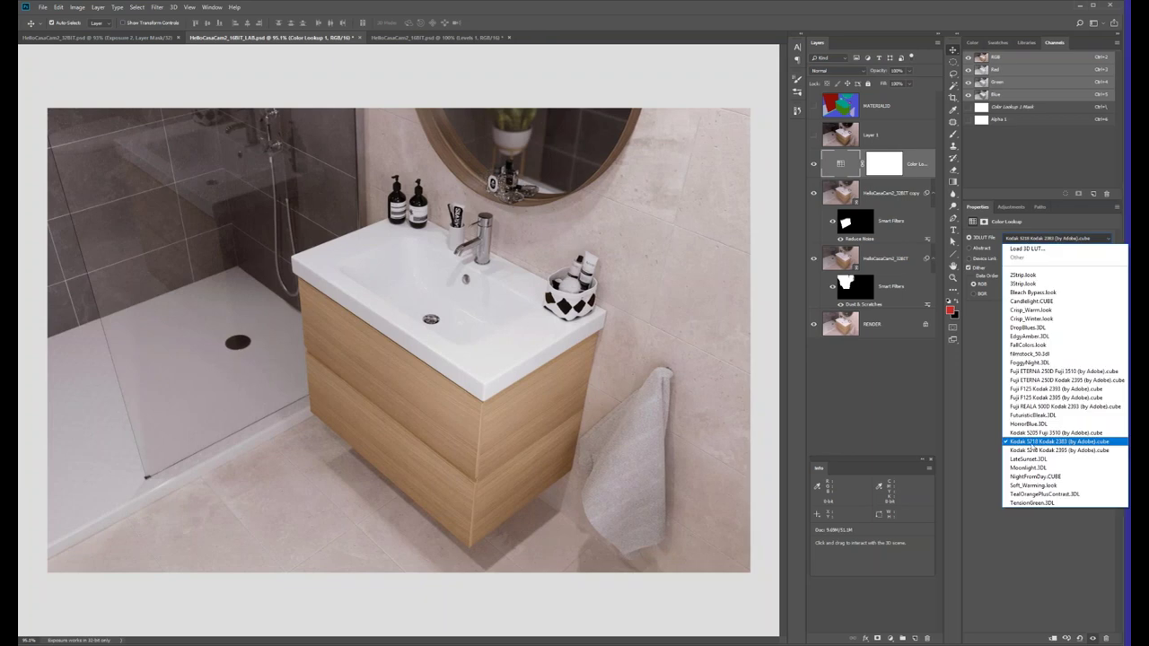
key("Down")
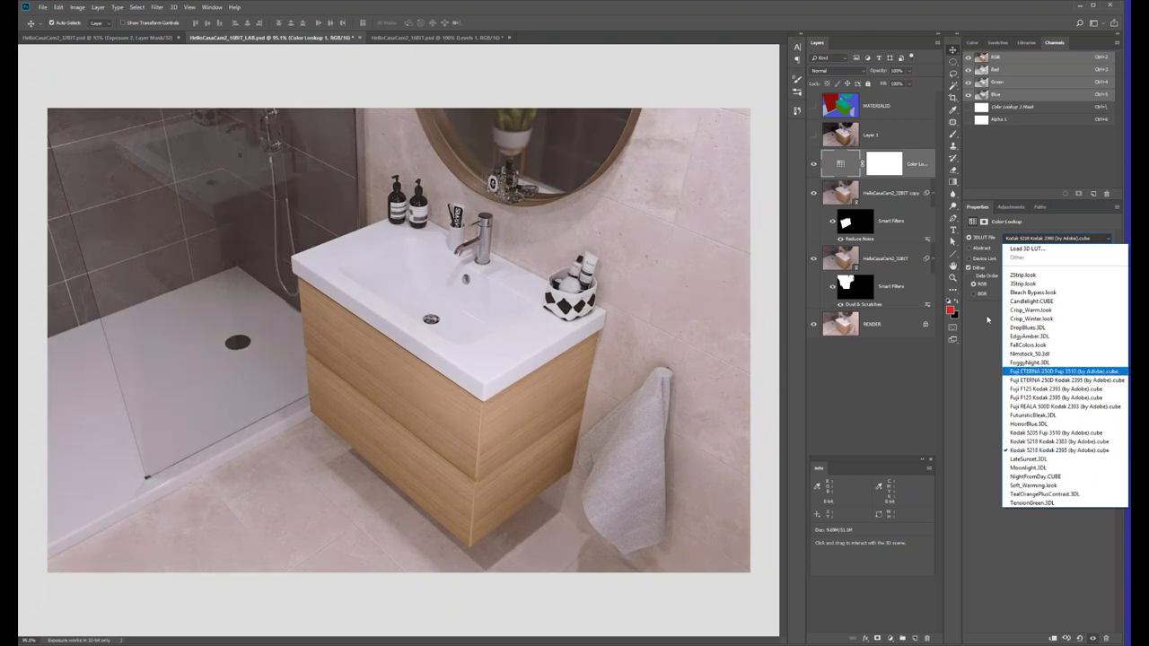
key("Down")
key("Down")
key("Return")
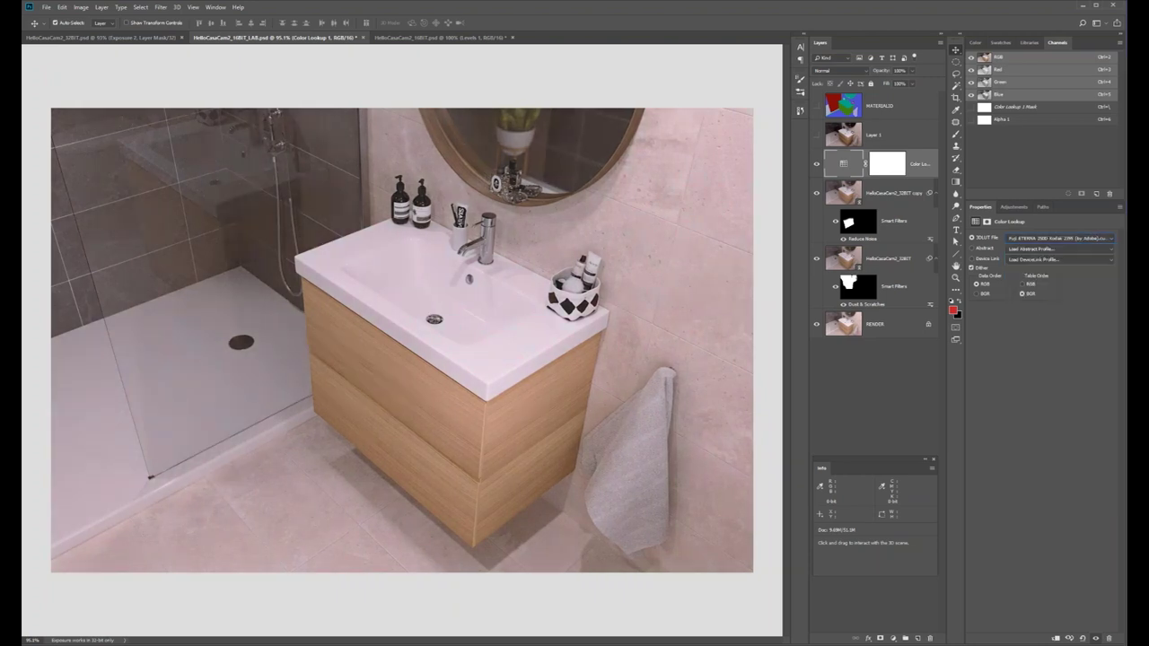
key("Up")
key("Down")
key("Up")
key("Down")
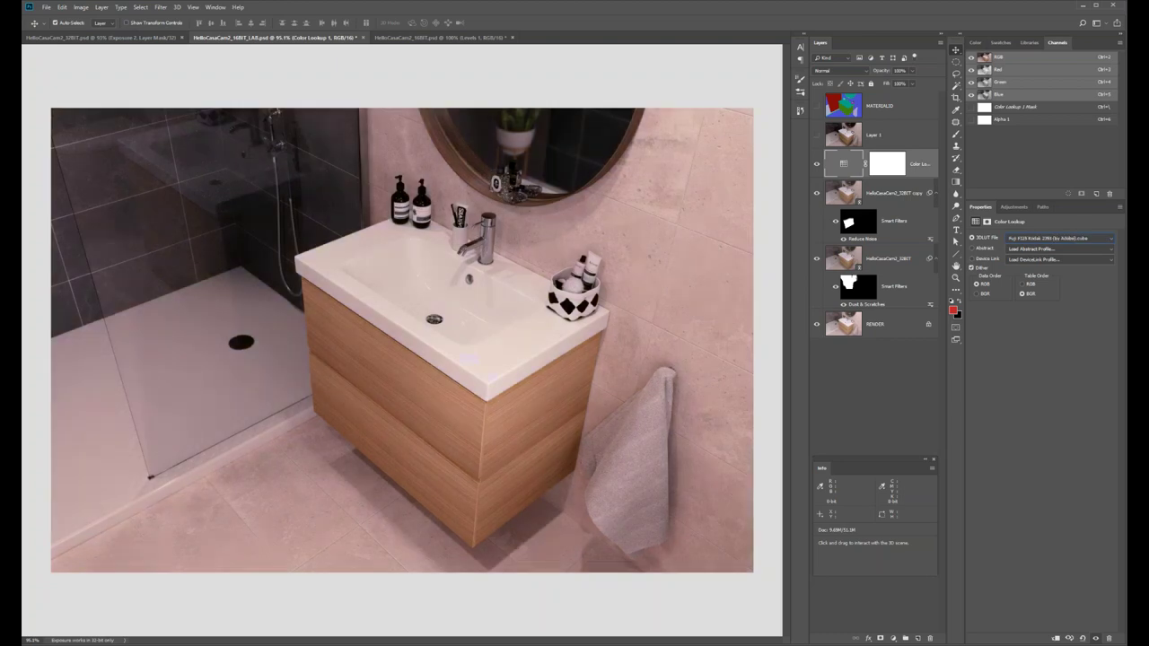
key("Up")
key("Down")
left_click(817, 164)
left_click(1044, 239)
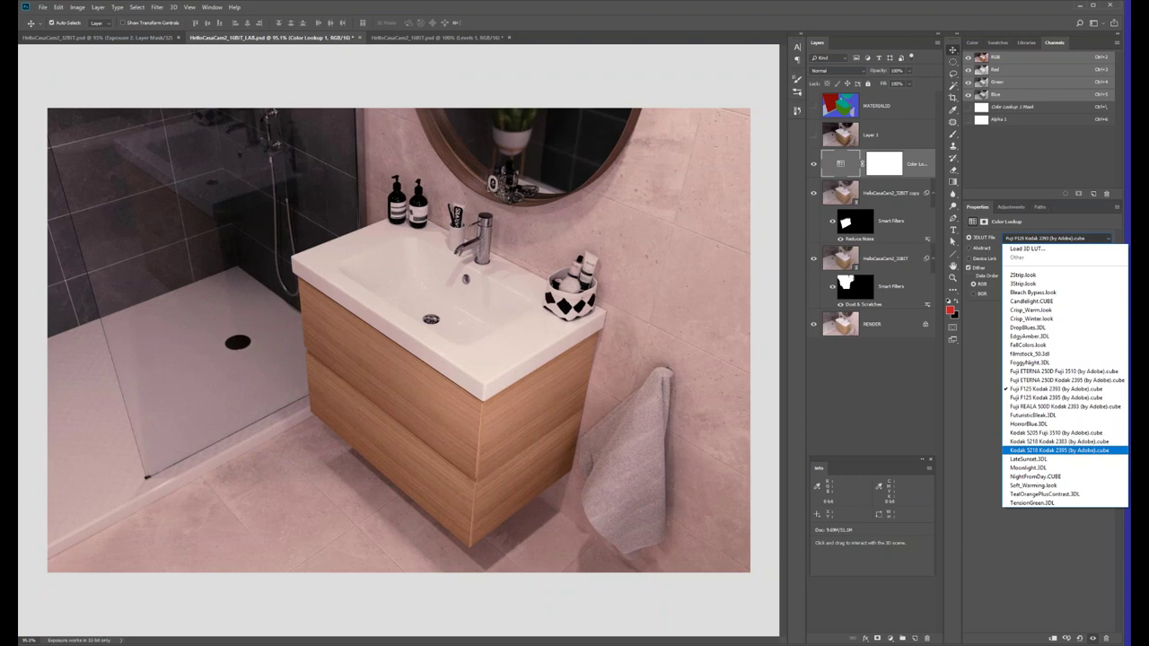
left_click(1059, 450)
Try a reduced opacity on the Color Lookup layer and restore it to 100%.
left_click(912, 70)
left_click(905, 83)
left_click_drag(905, 84, 898, 86)
left_click(957, 186)
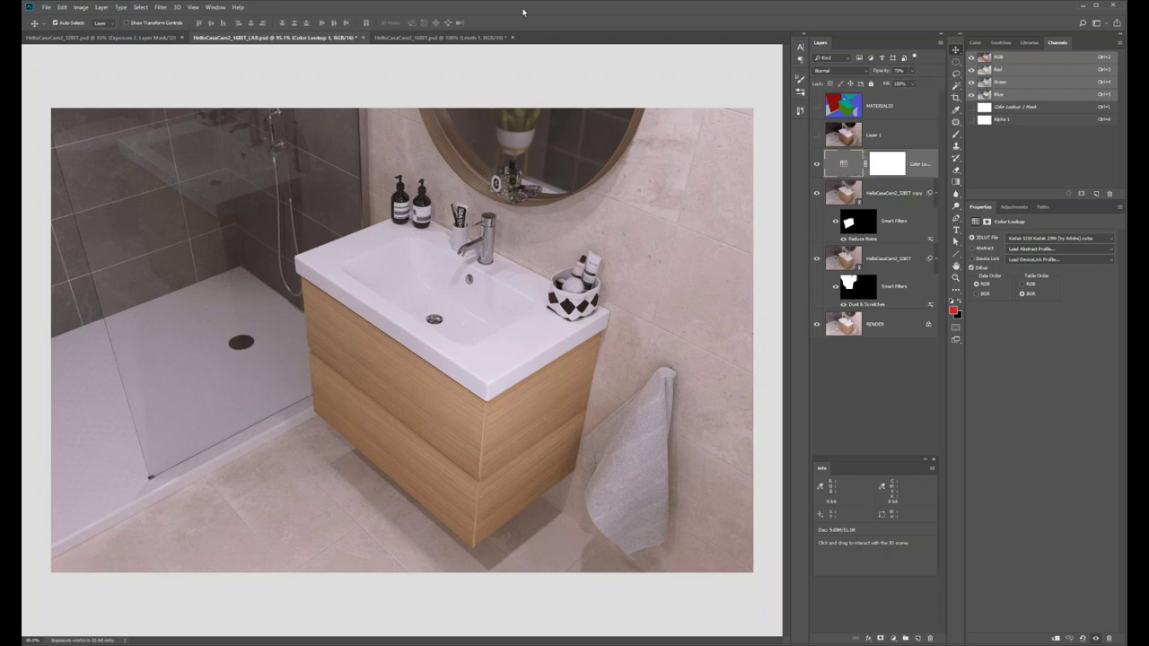
left_click(914, 72)
mouse_move(916, 83)
left_mouse_down()
mouse_move(905, 86)
mouse_move(920, 90)
left_mouse_up()
Look over the Color Lookup layer's mask properties and its available blend modes without changing them.
left_click(887, 164)
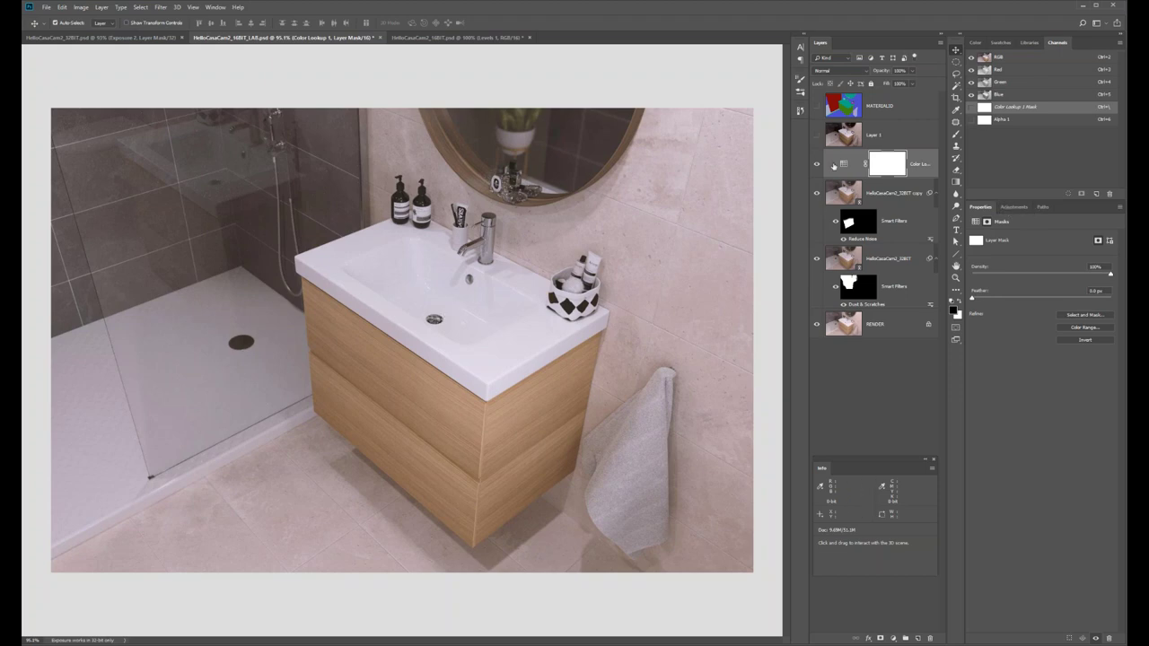
left_click(845, 164)
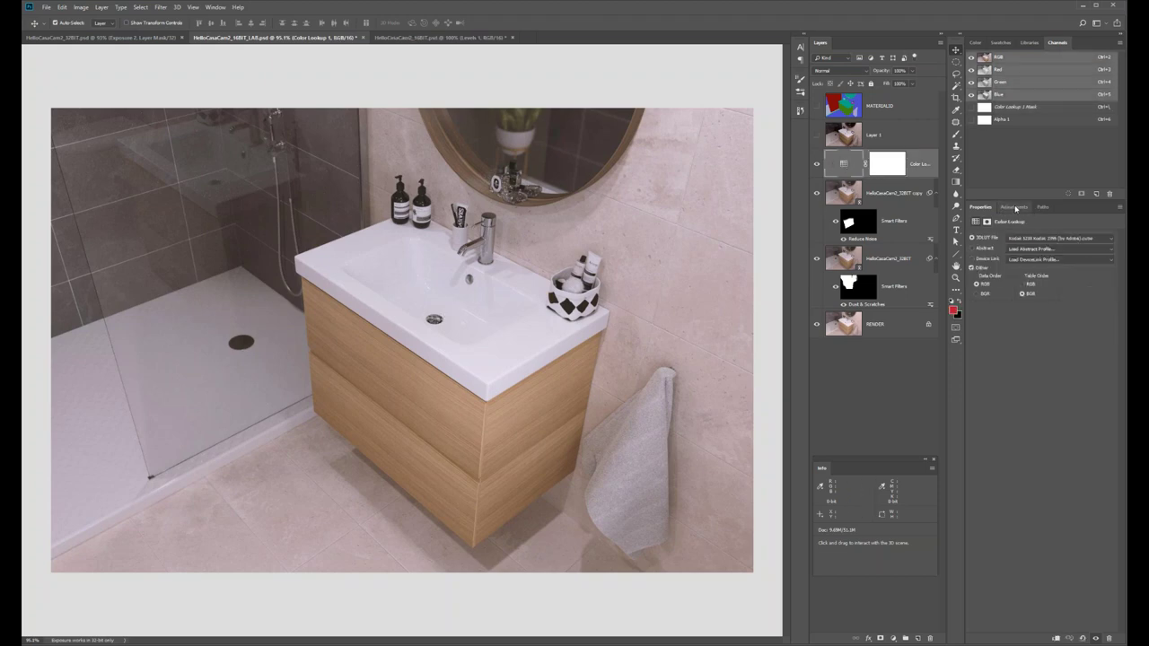
left_click(844, 164)
left_click(839, 71)
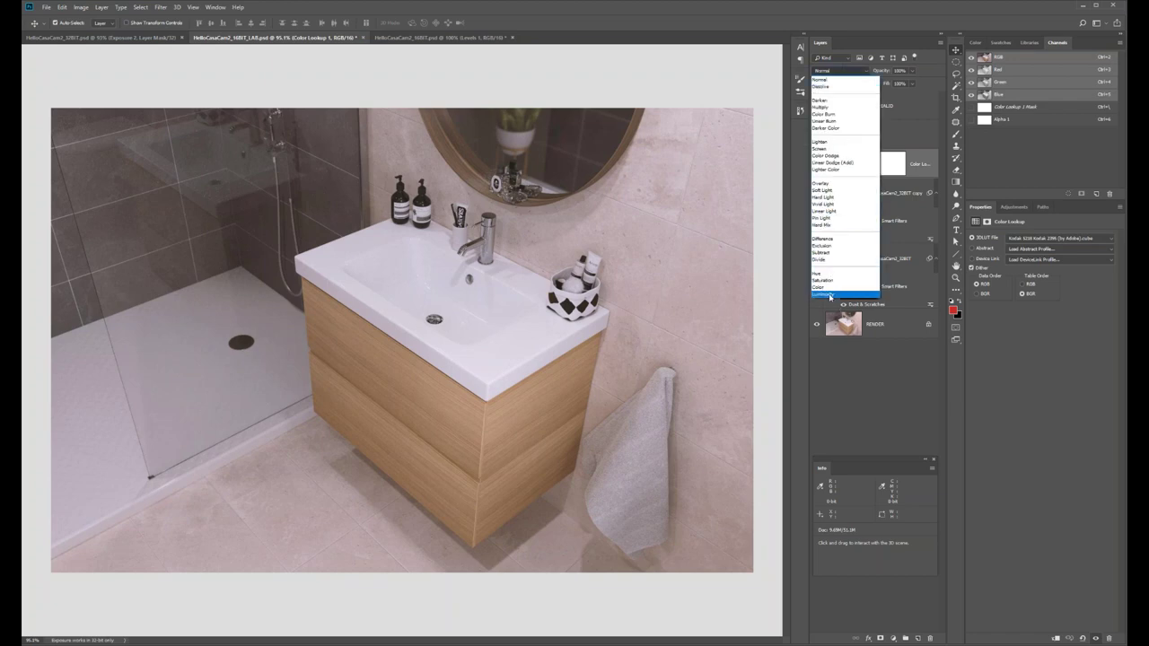
left_click(862, 16)
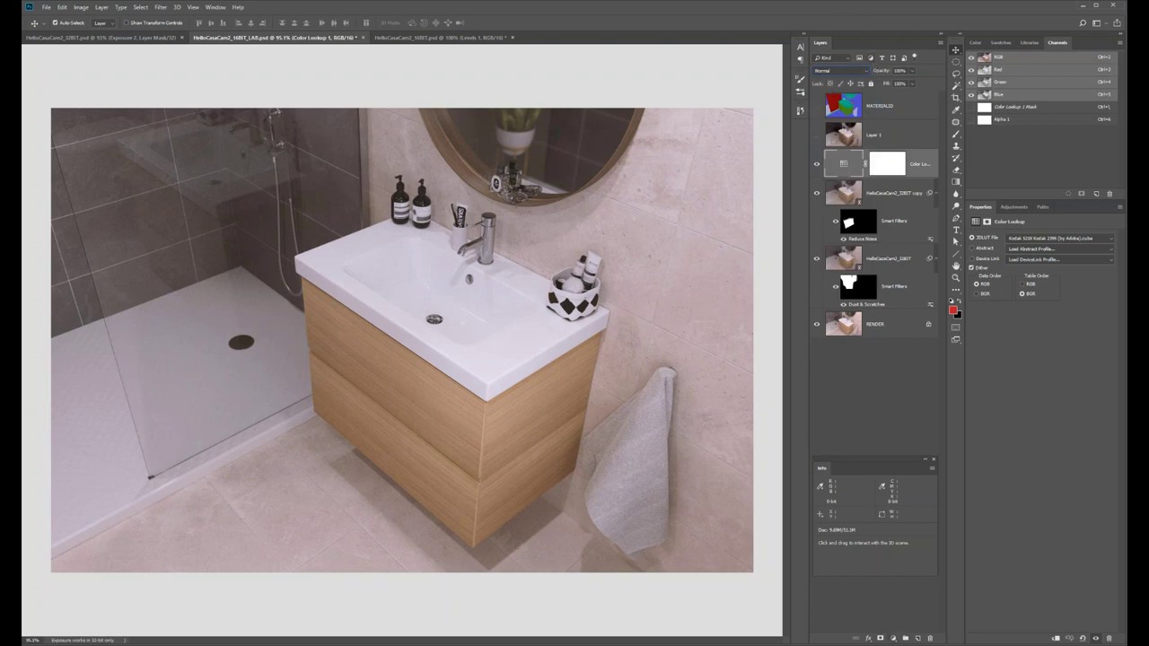
In HelloCasaCam2_16BIT.psd, compare blend modes on the Levels 1 layer and set it to Luminosity.
left_click(401, 37)
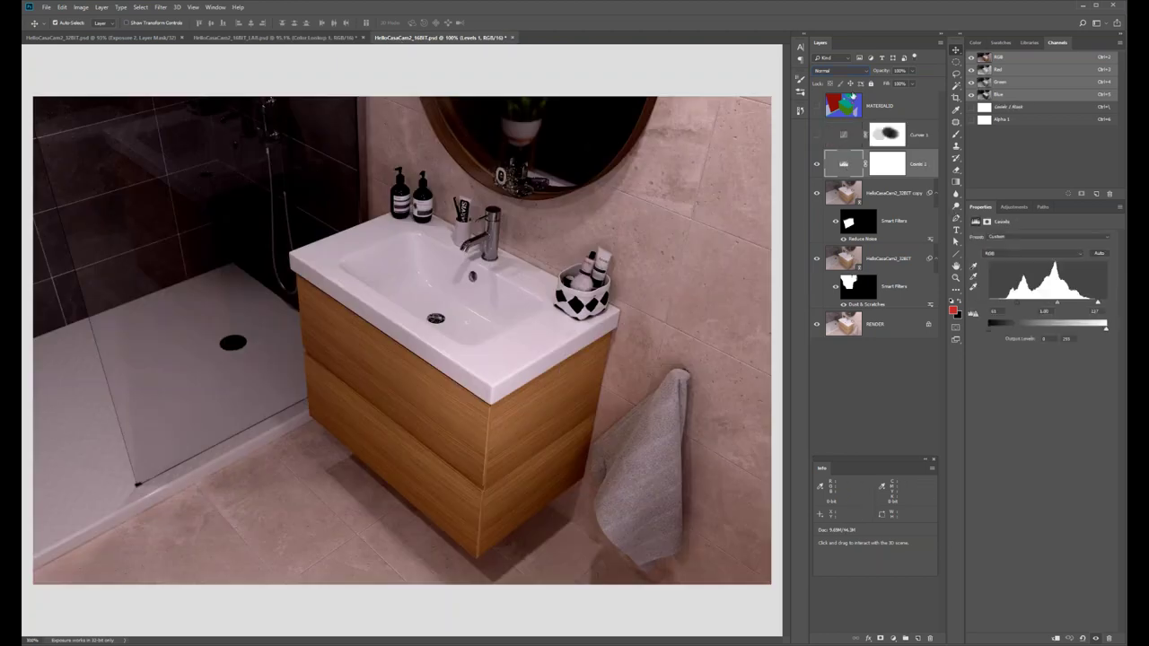
left_click(840, 77)
left_click(835, 290)
left_click(842, 71)
left_click(835, 81)
left_click(848, 72)
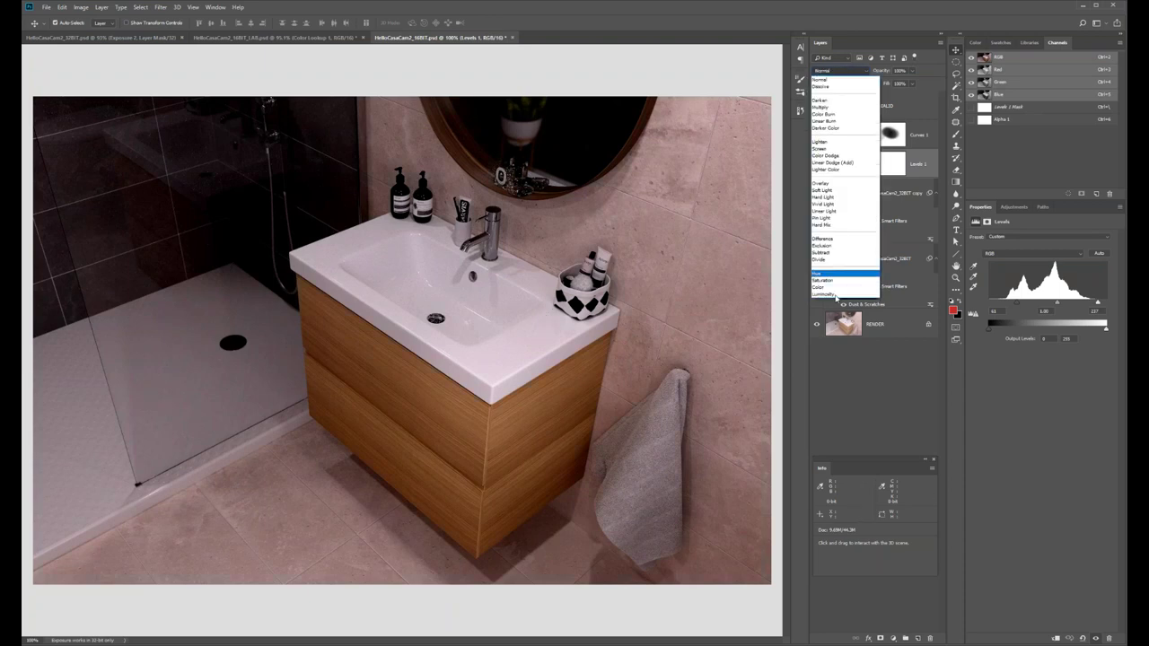
left_click(834, 294)
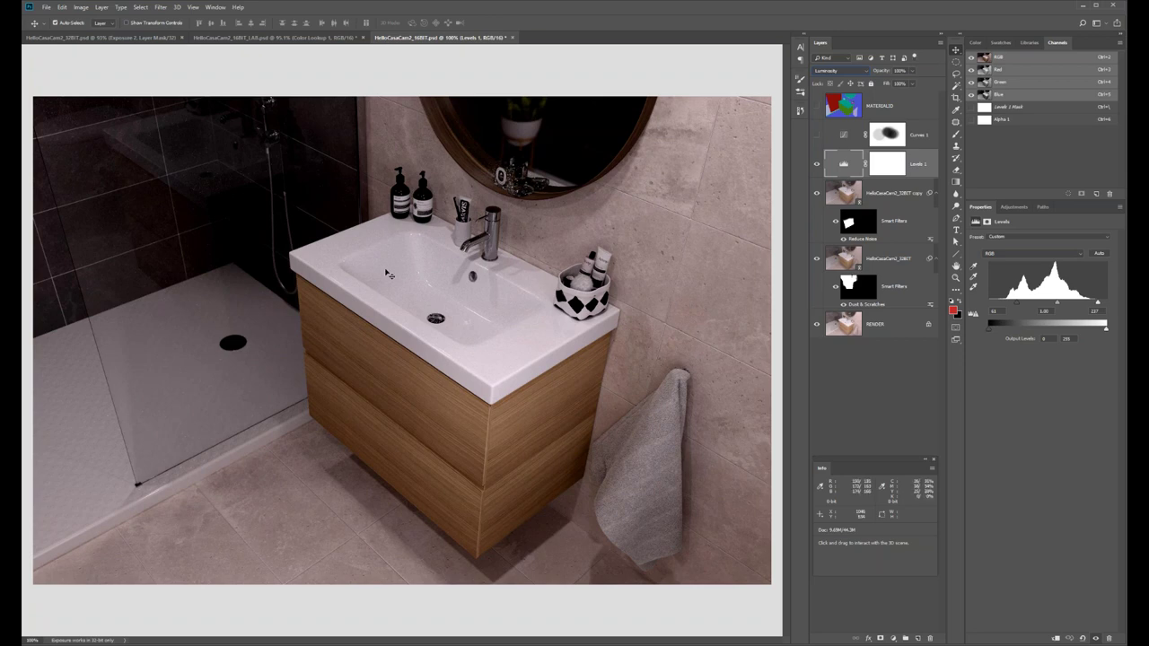
Return to HelloCasaCam2_16BIT_LAB.psd, show Layer 1 above the Color Lookup layer, and lower its opacity.
left_click(288, 41)
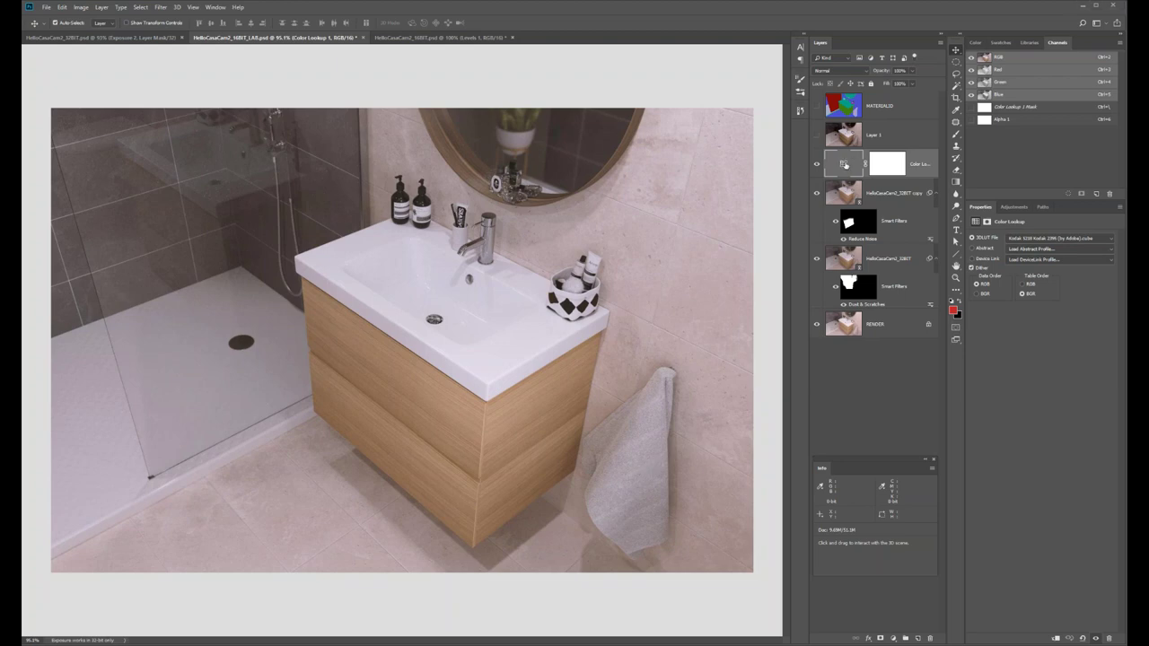
left_click(816, 135)
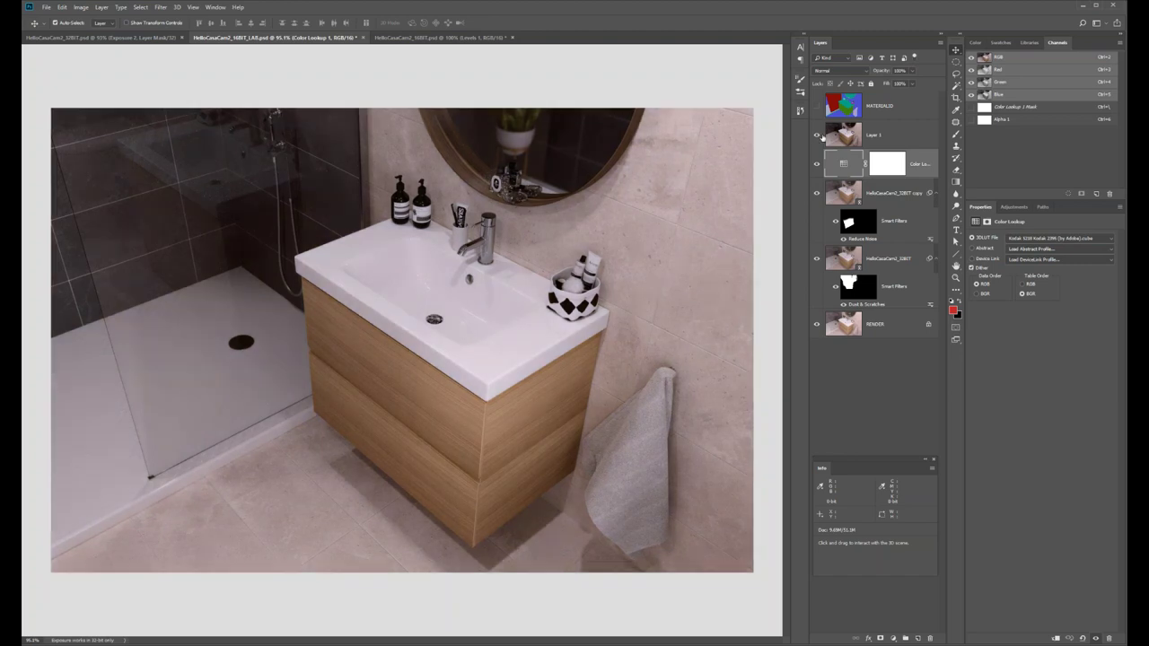
left_click(844, 137)
left_click(913, 72)
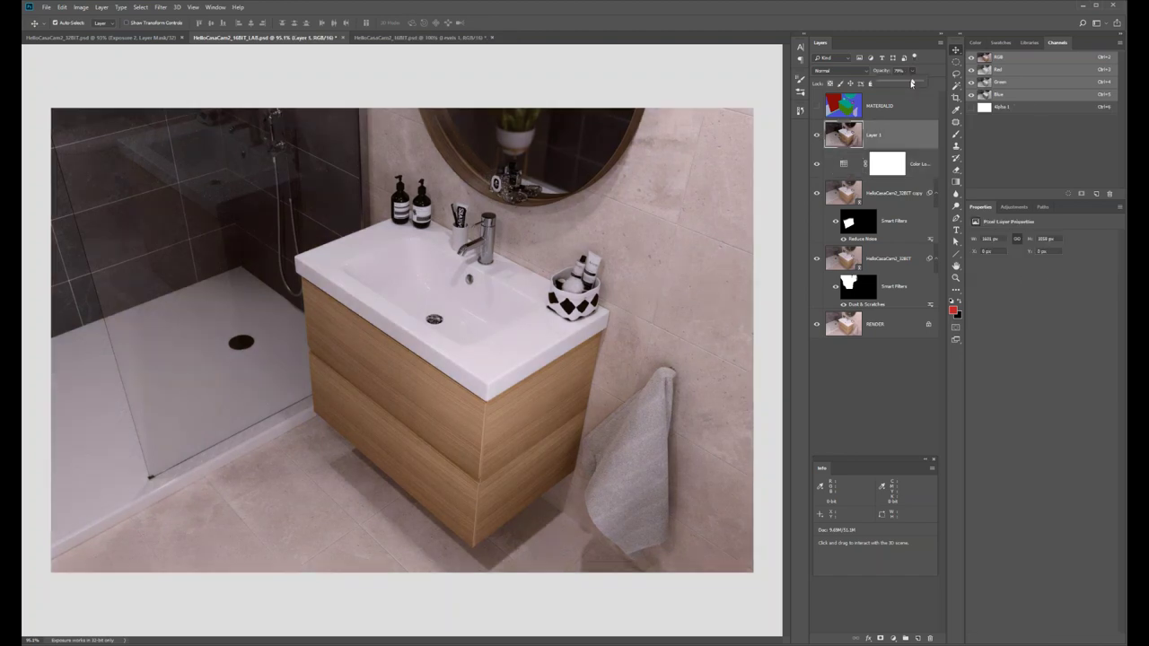
mouse_move(912, 85)
left_mouse_down()
mouse_move(892, 83)
mouse_move(901, 84)
left_mouse_up()
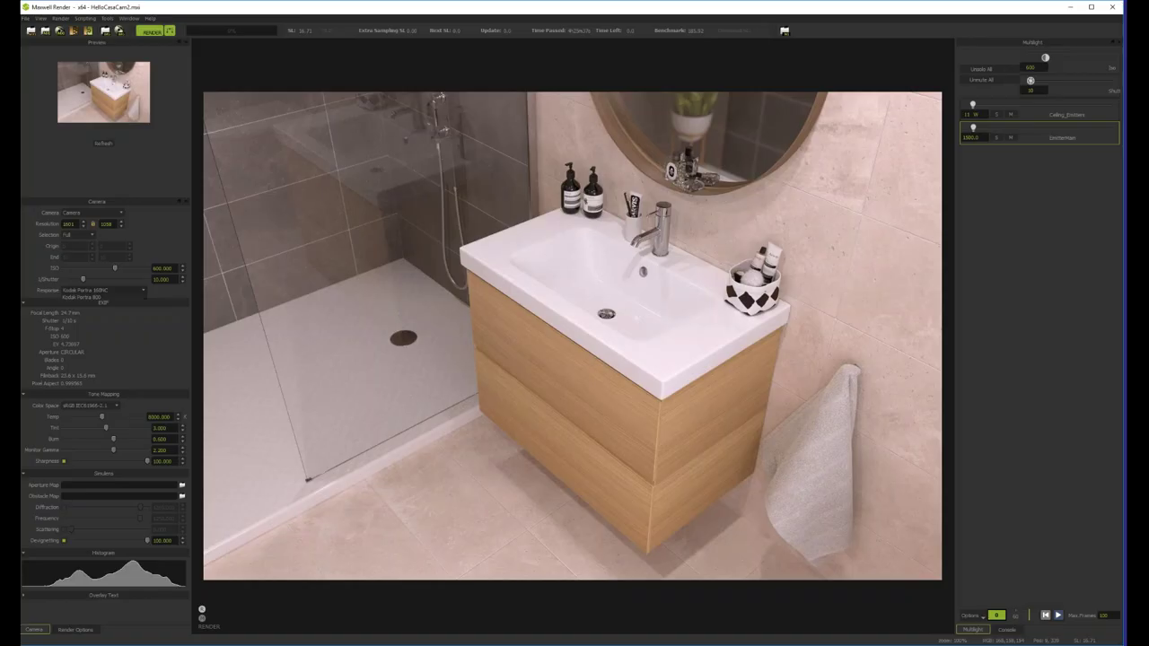
In Maxwell Render, try the Kodak Portra 160NC and Kodak Portra 800 camera responses on the bathroom render.
left_click(110, 291)
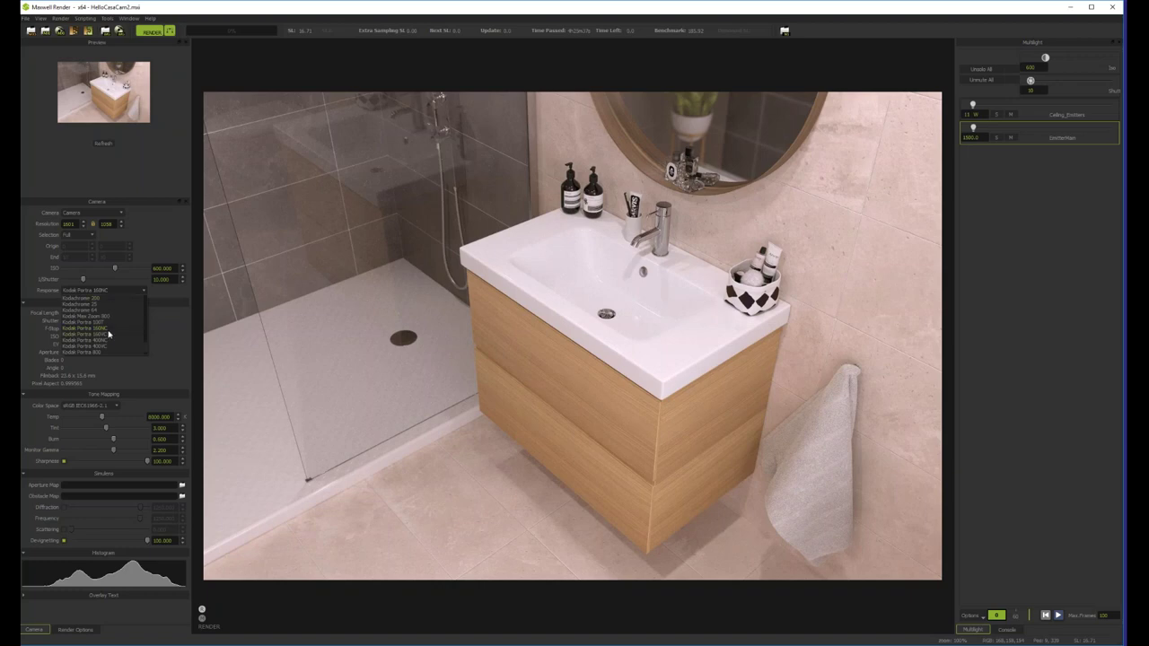
left_click(105, 328)
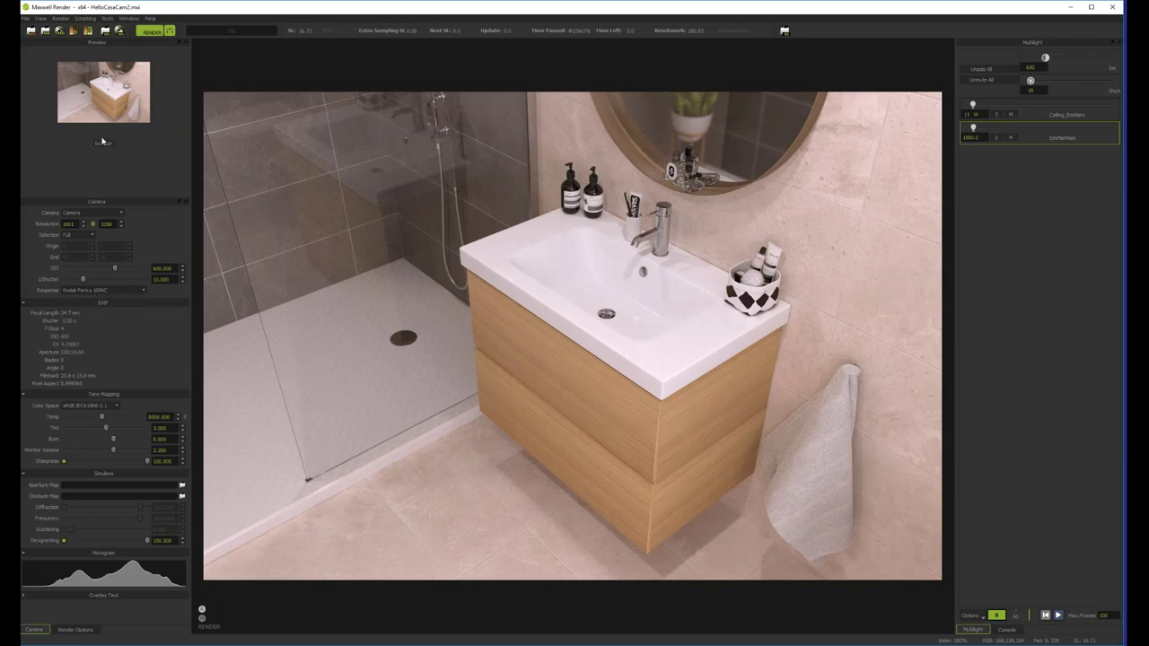
left_click(110, 288)
left_click(101, 353)
left_click(92, 291)
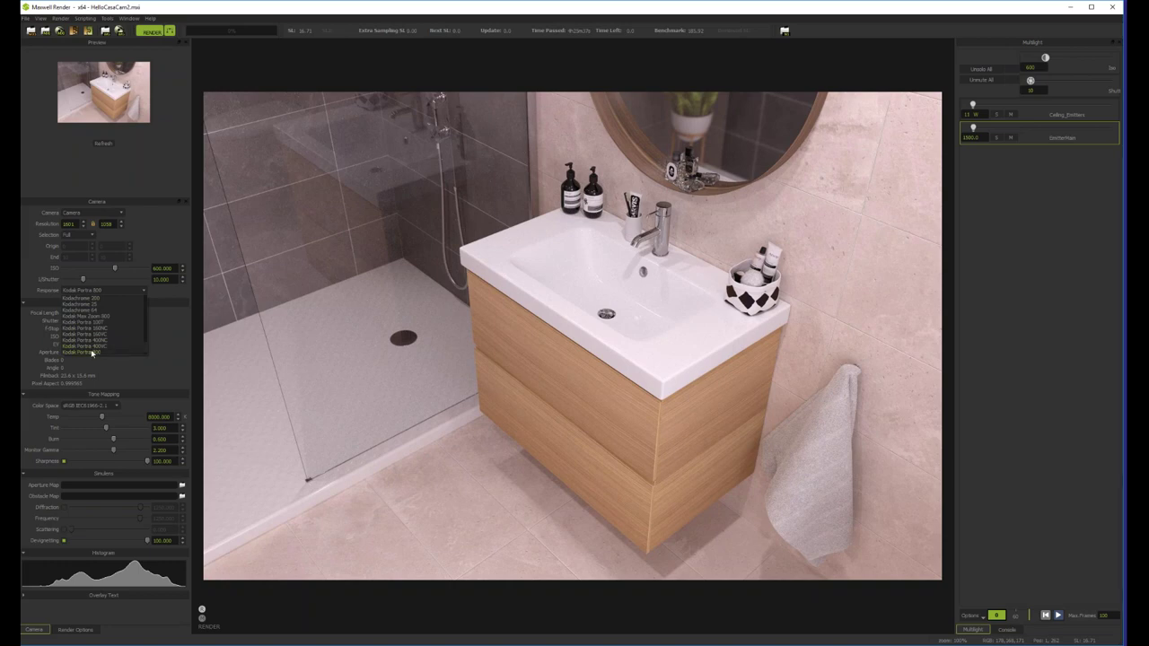
left_click(122, 143)
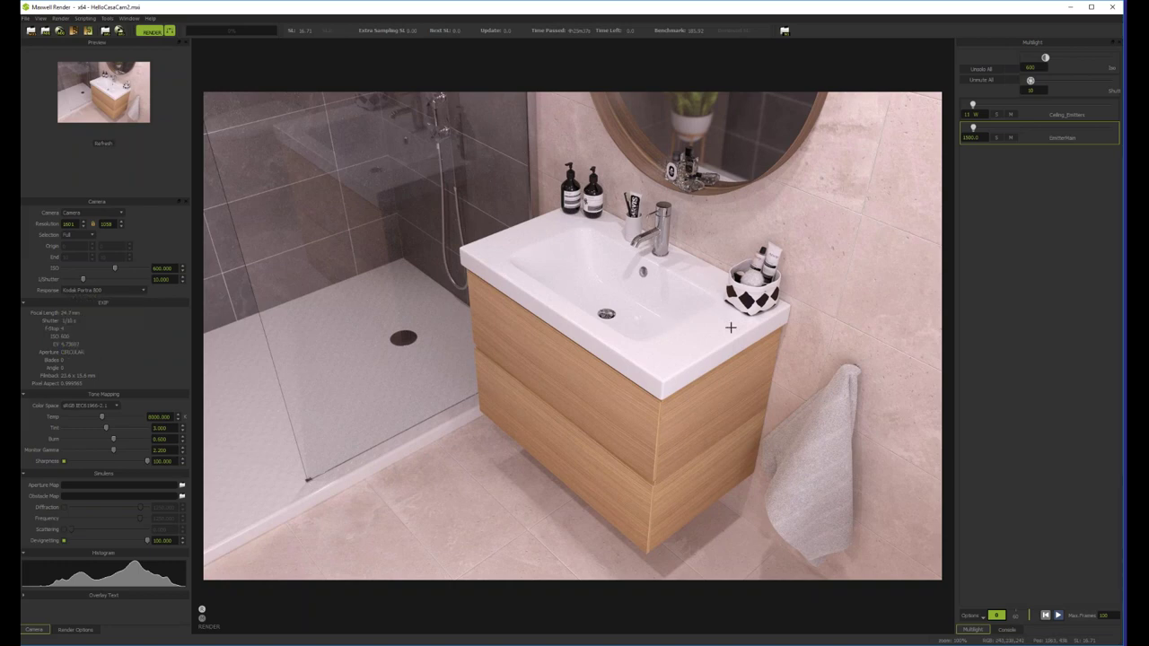
Set the camera response to Maxwell, refresh the preview, and confirm handing the presenter role to the panelist.
left_click(99, 290)
scroll(94, 314, "up", 10)
left_click(77, 302)
left_click(103, 144)
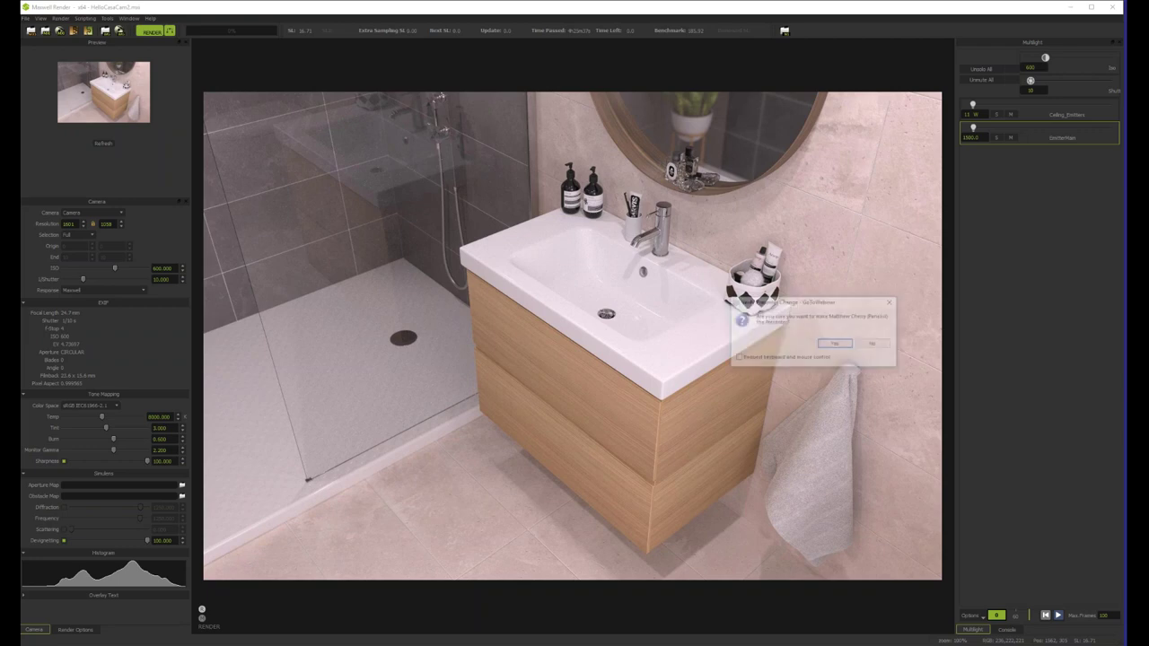
key("Return")
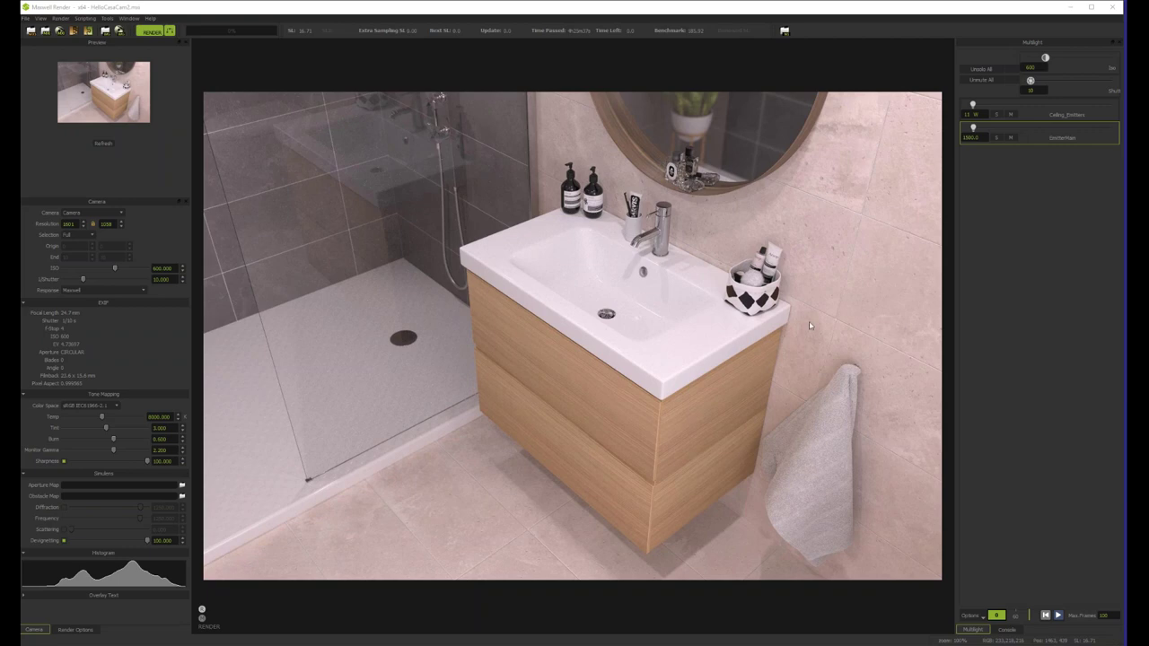
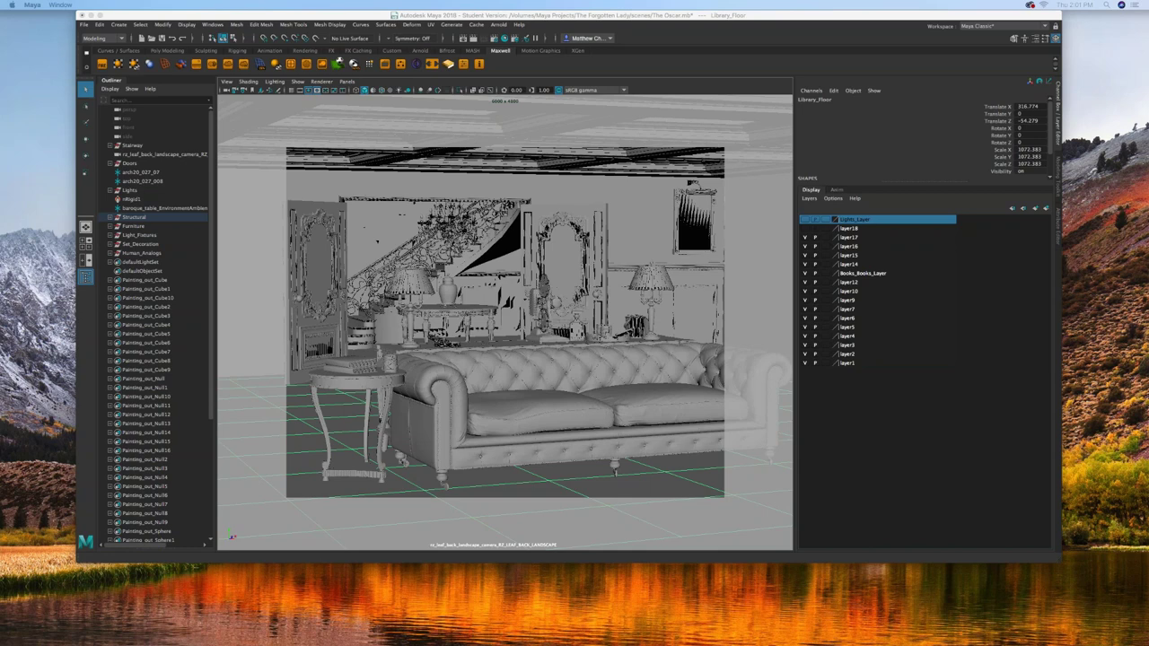
Switch to Photoshop to view the composite in The Forgotten Lady.psd, and return to Maya.
key("super+Tab")
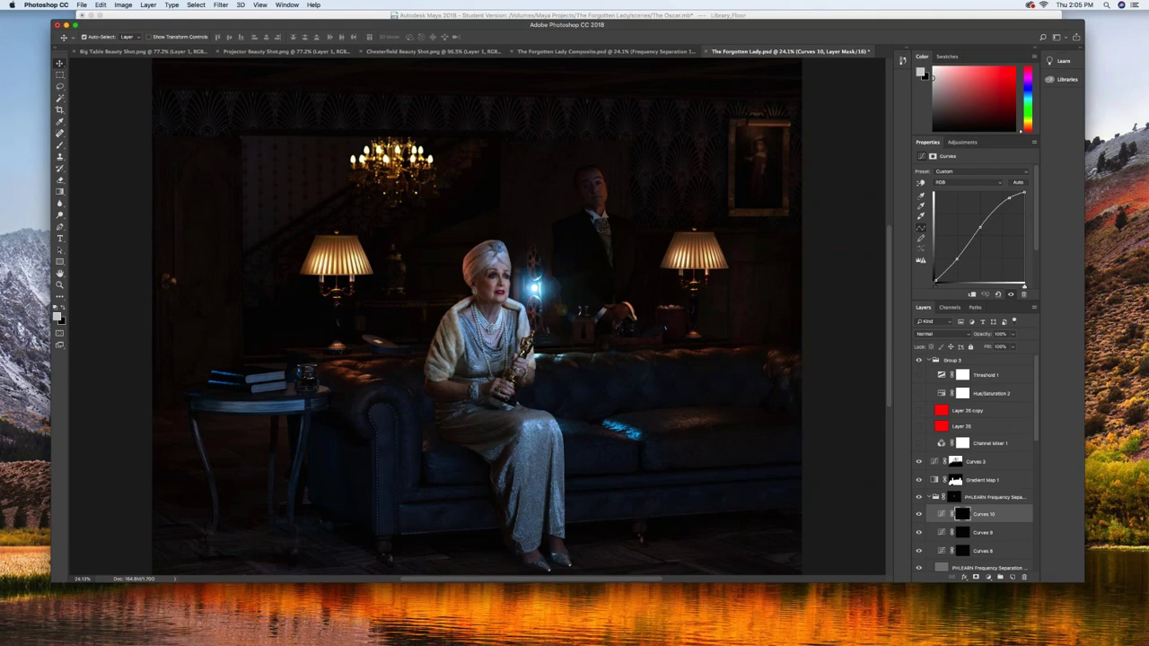
key("super+Tab")
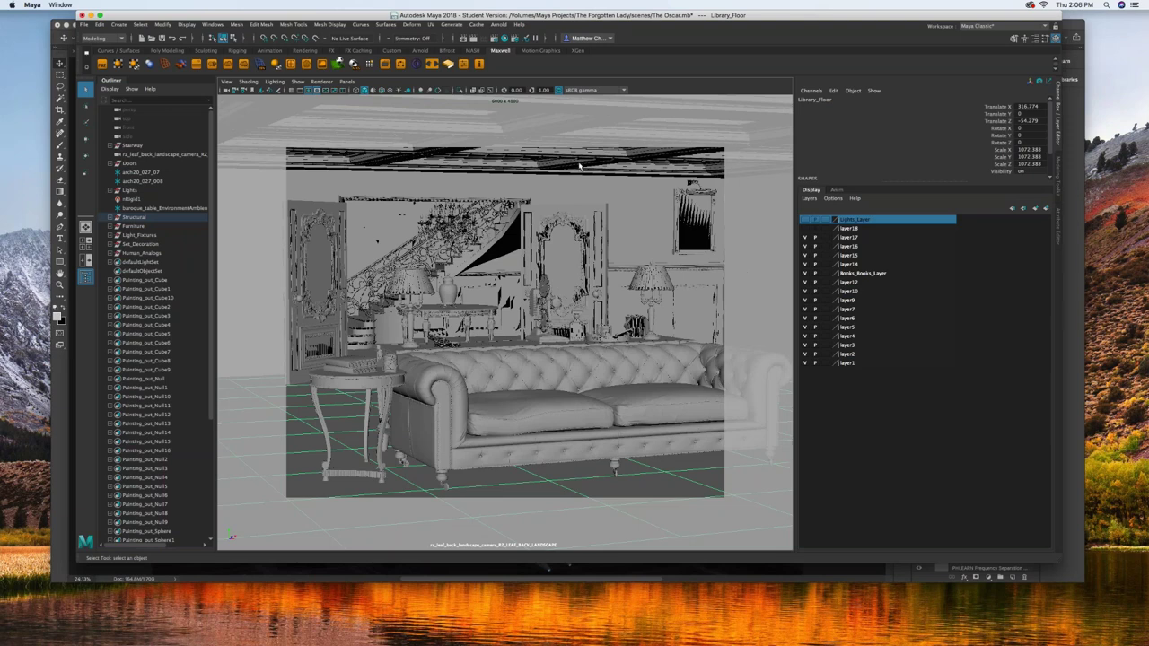
Show the library scene through the persp camera in a full-screen Maya window and view the whole room set from outside.
left_click(352, 84)
mouse_move(364, 90)
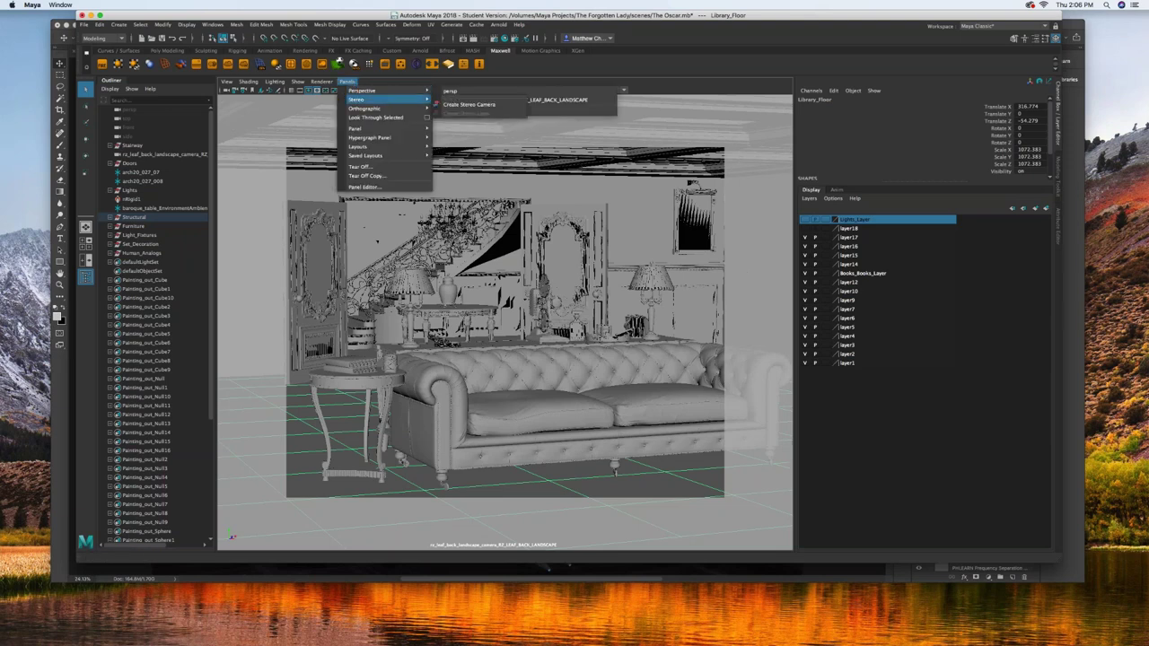
left_click(449, 91)
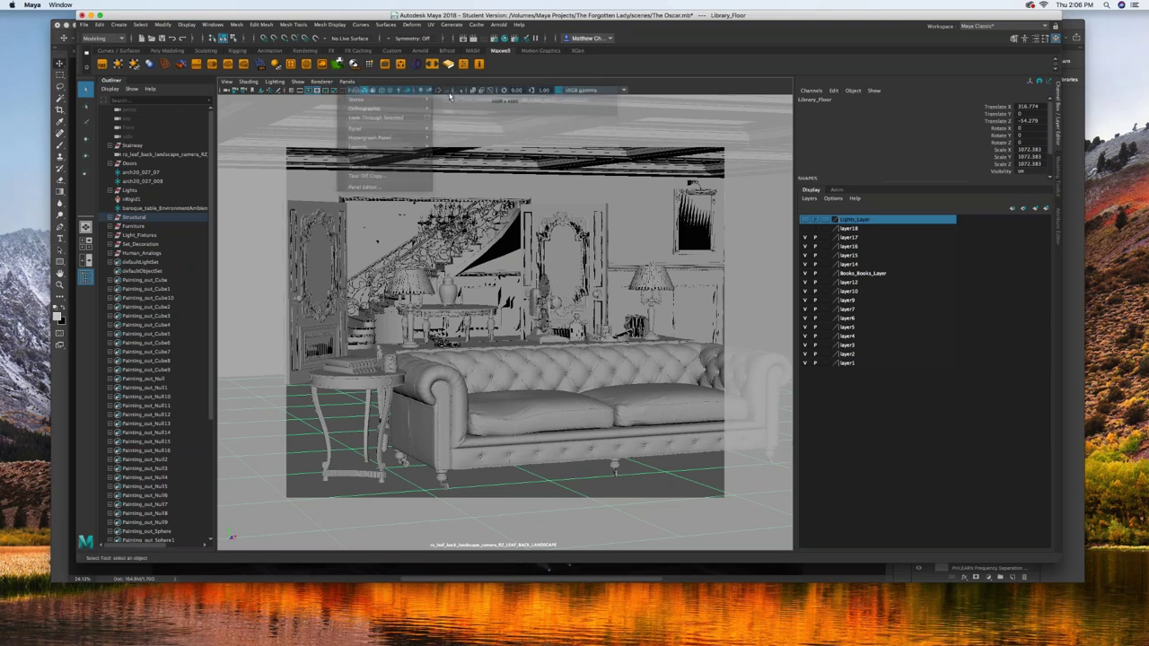
left_click(100, 15)
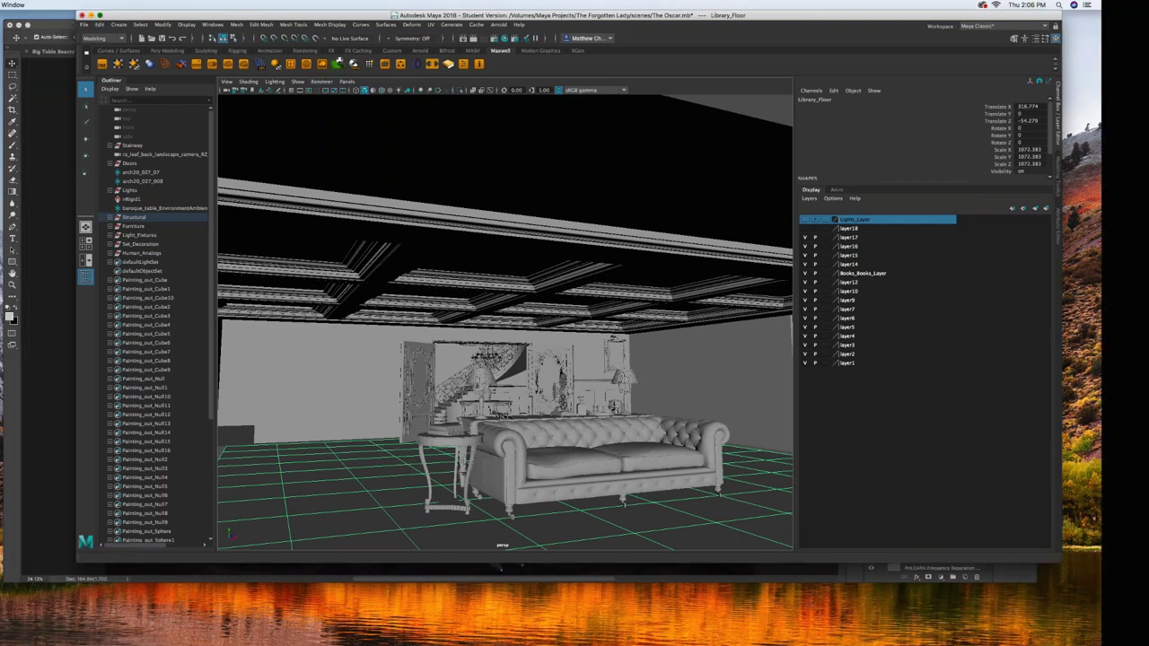
scroll(495, 476, "down", 3)
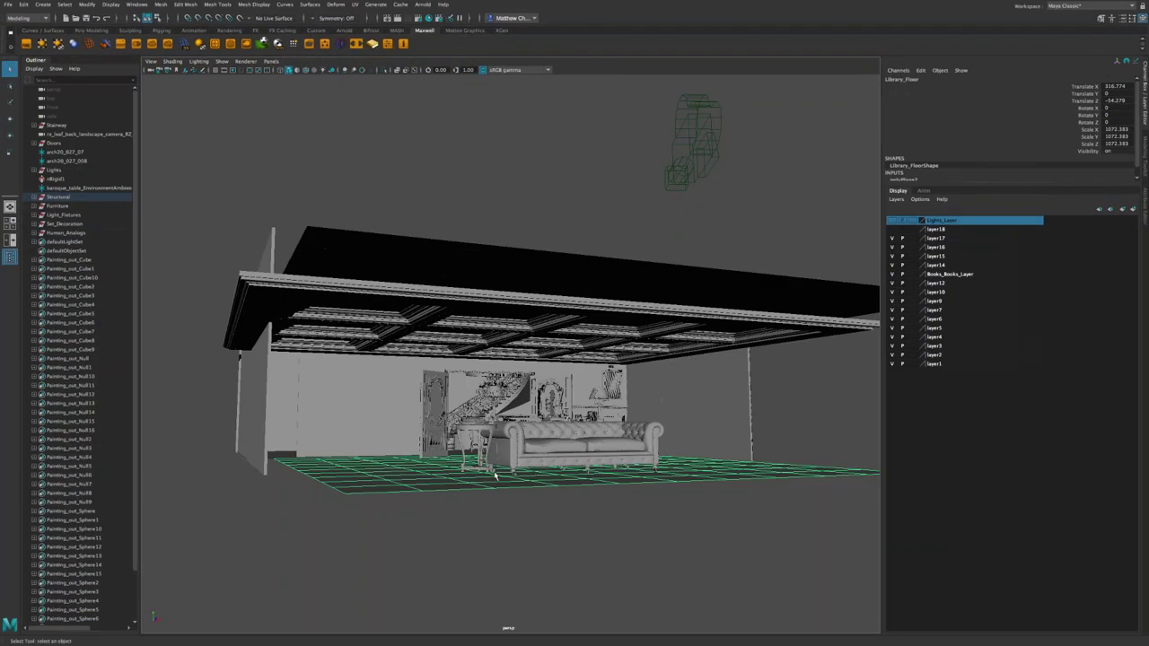
mouse_move(499, 494)
left_mouse_down()
mouse_move(462, 488)
mouse_move(493, 515)
mouse_move(496, 498)
mouse_move(485, 495)
left_mouse_up()
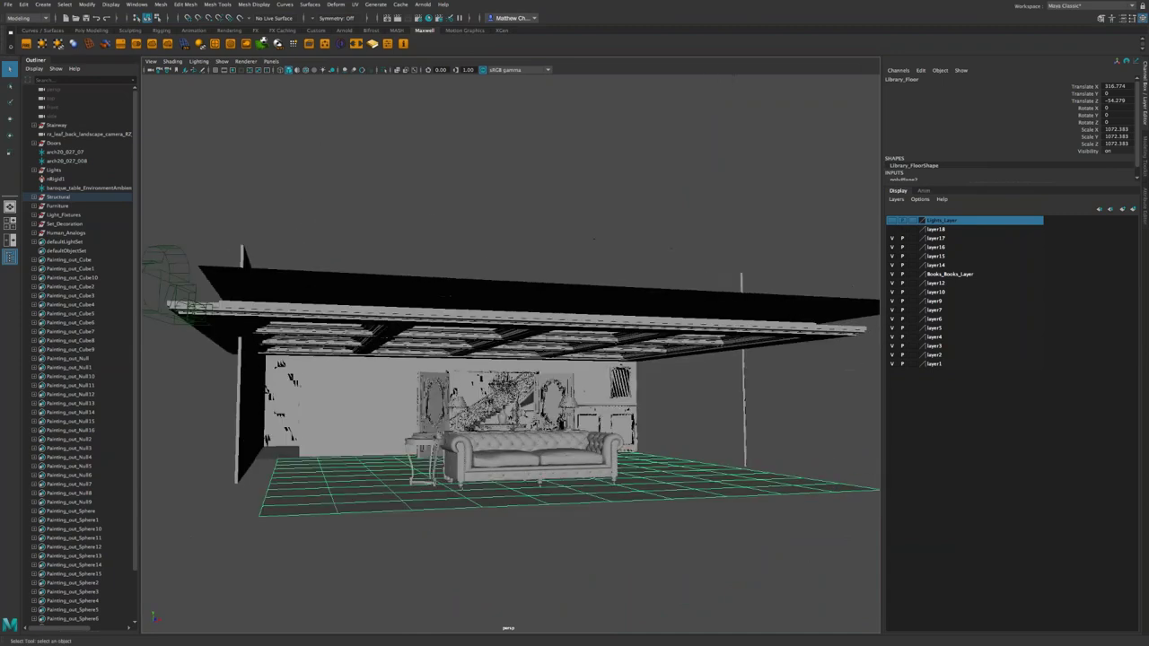
Make Lights_Layer visible and view the light planes and spheres around the sofa in the library.
left_click(892, 221)
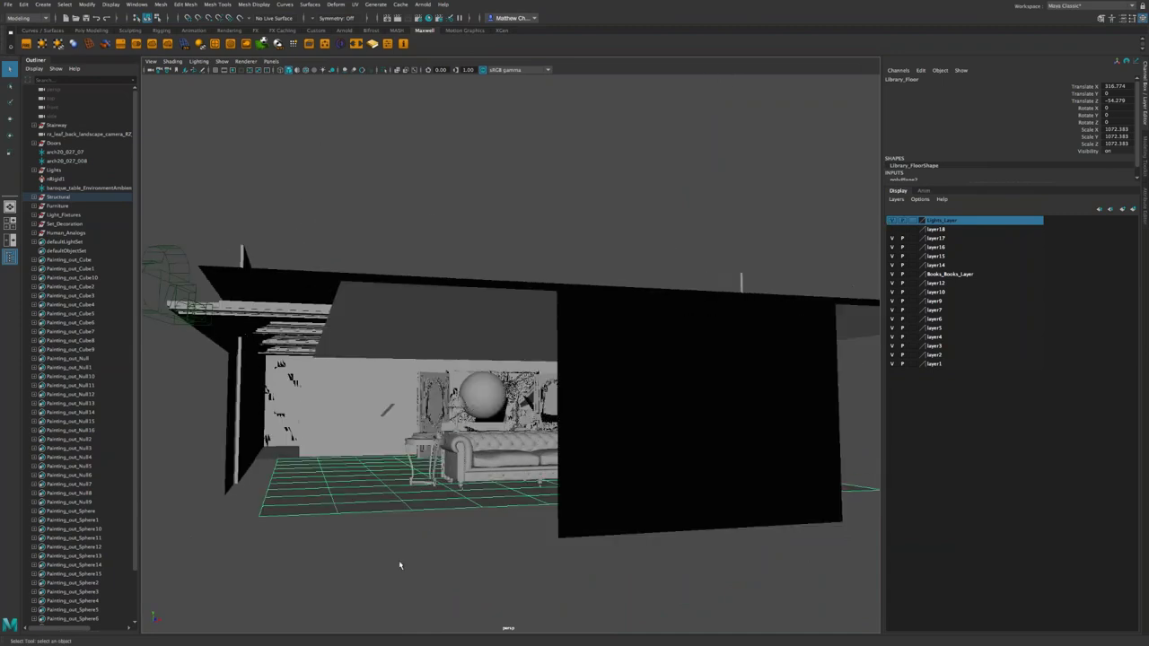
key("f")
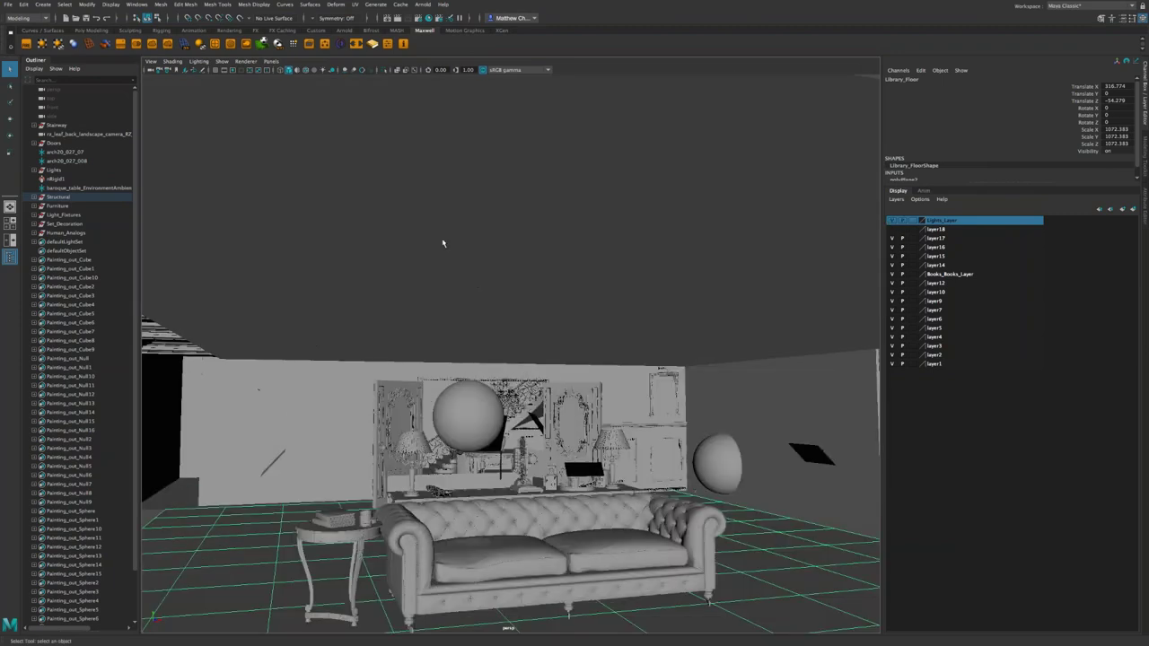
scroll(439, 248, "down", 5)
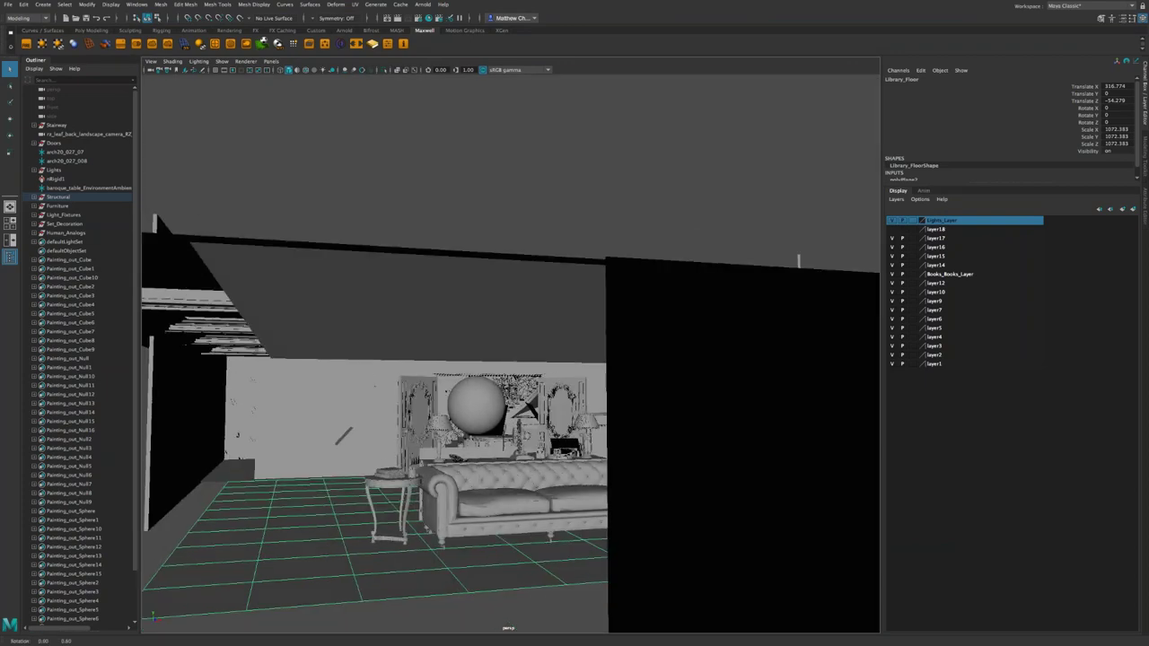
left_click_drag(422, 305, 386, 351)
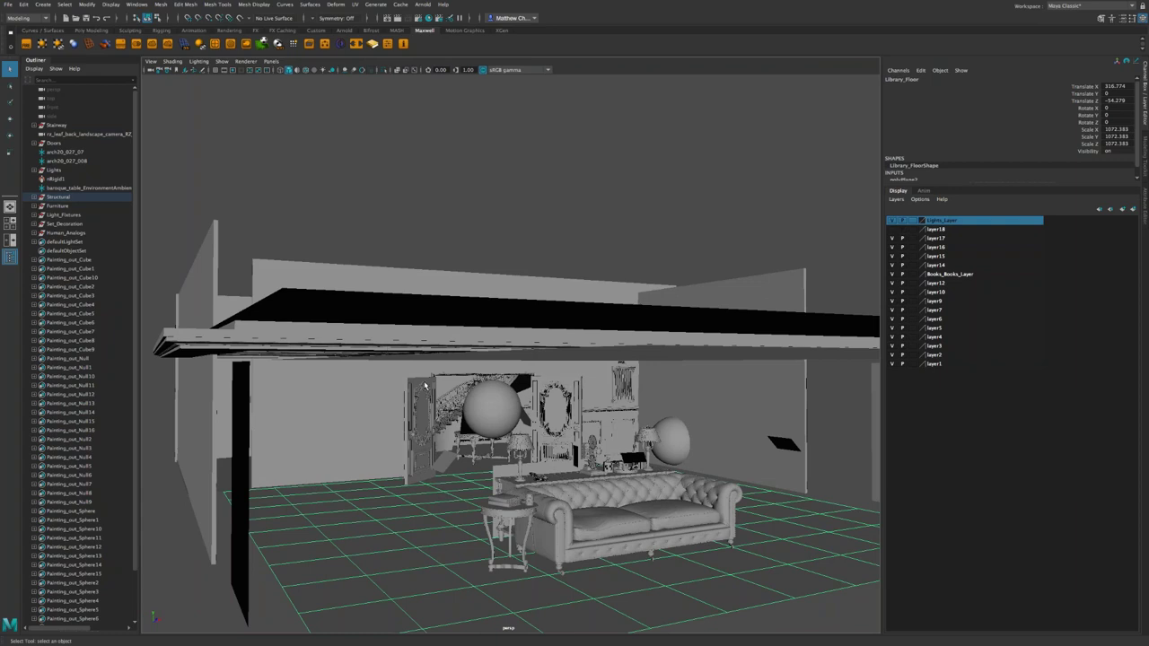
Examine the hall behind the library, including its staircase, chandelier and round table, from inside the set and from above.
scroll(426, 386, "down", 2)
left_click_drag(425, 386, 490, 385)
scroll(490, 385, "up", 4)
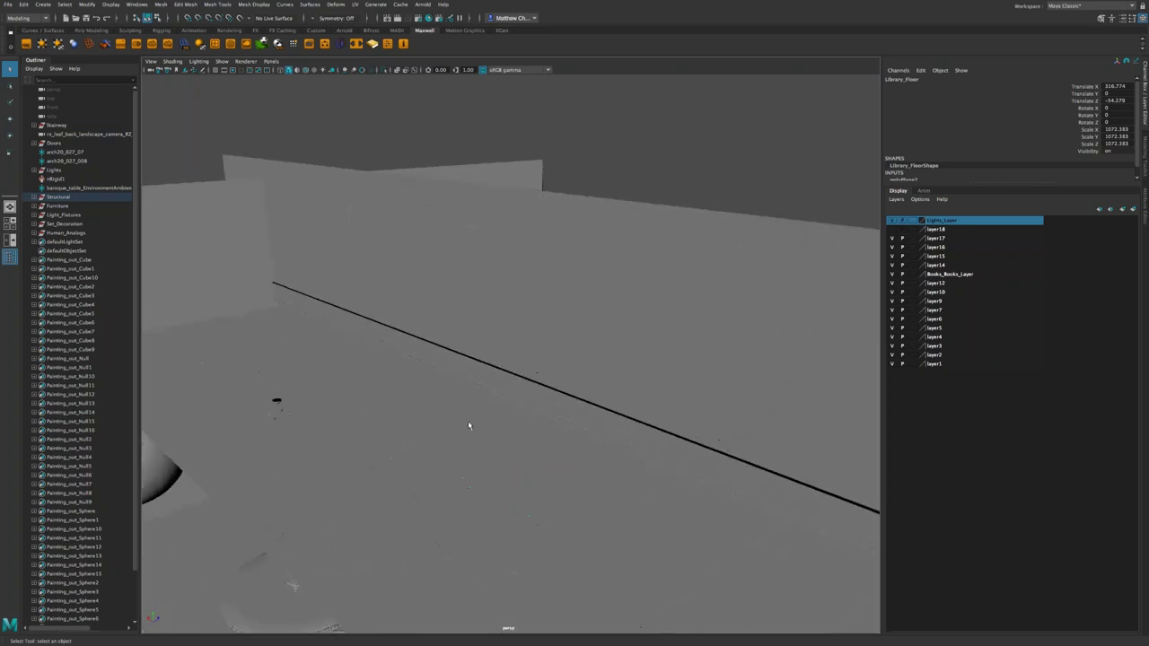
scroll(468, 426, "down", 5)
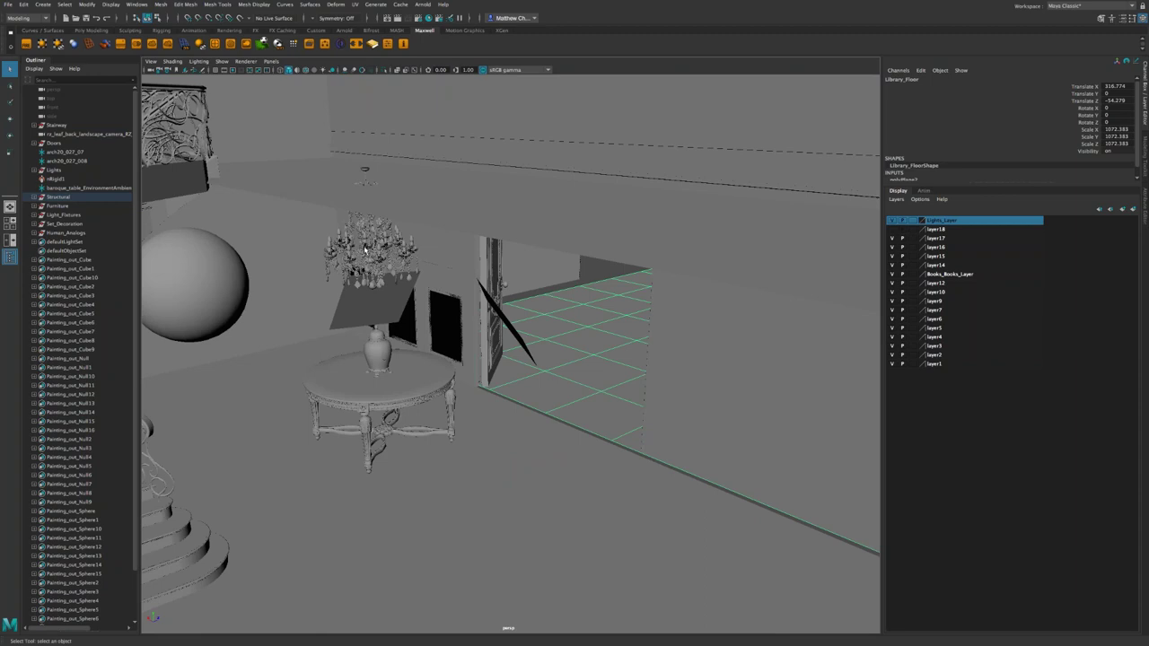
key("f")
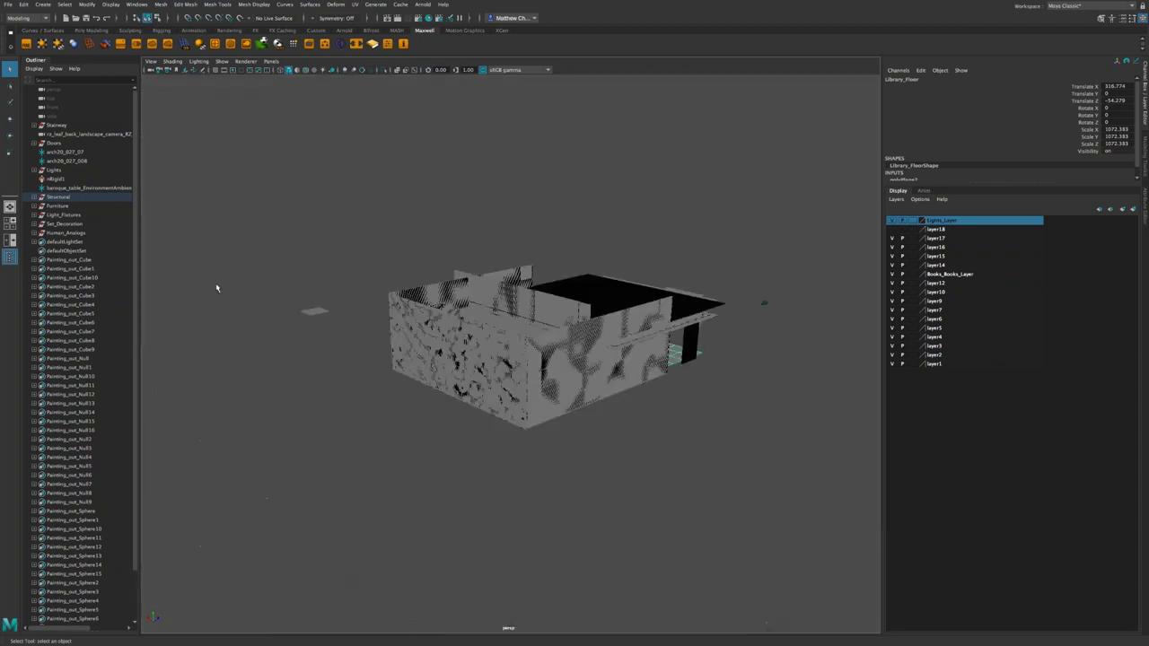
left_click_drag(216, 288, 479, 363)
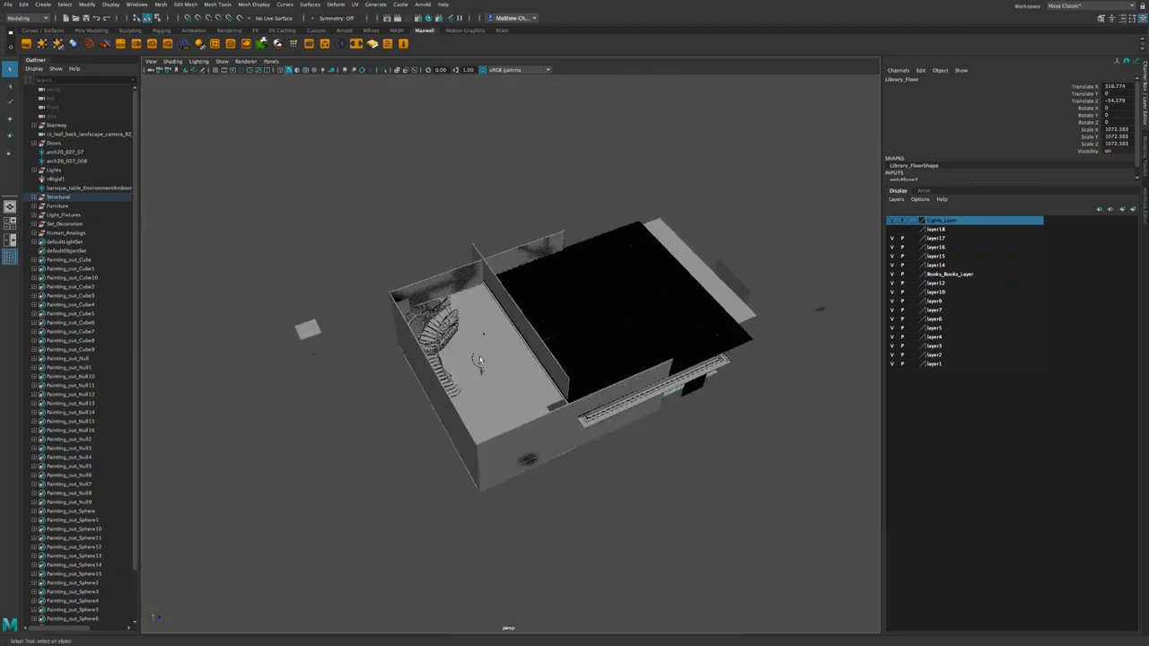
scroll(478, 363, "up", 3)
scroll(479, 359, "up", 6)
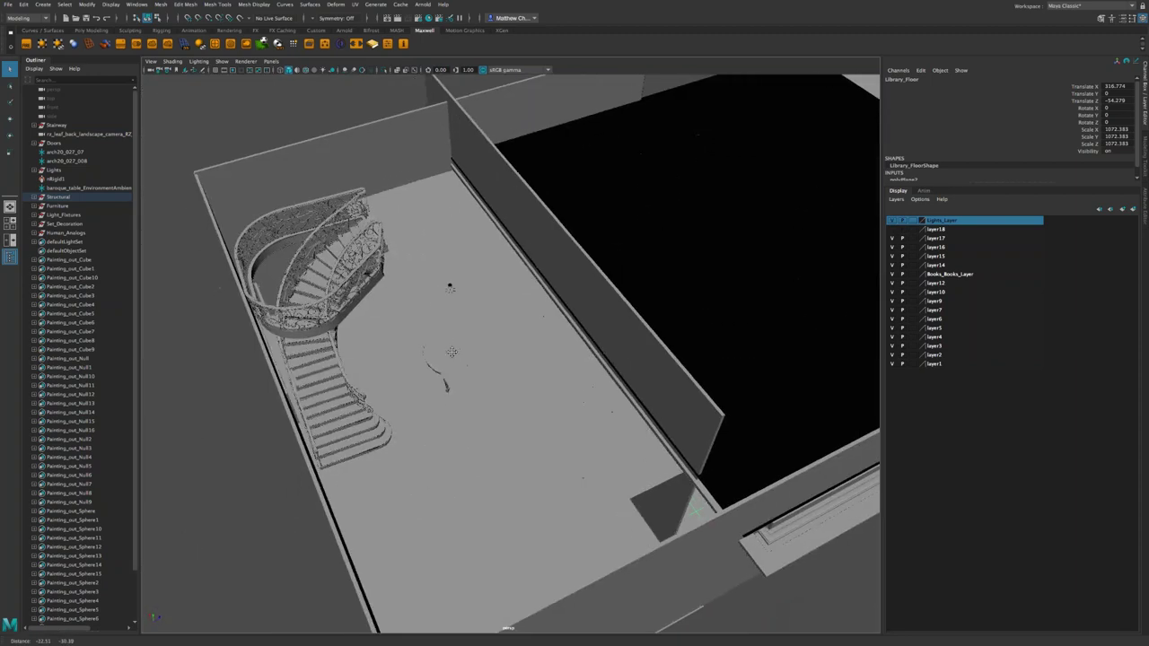
left_click_drag(478, 358, 388, 284)
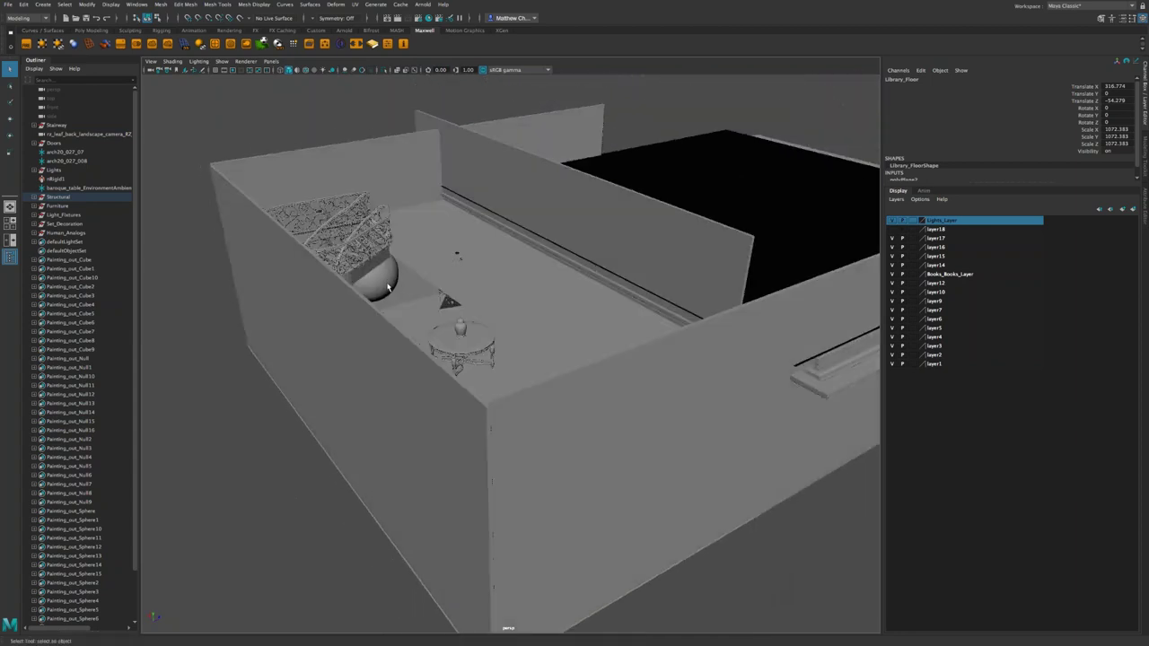
left_click_drag(644, 404, 530, 386)
scroll(530, 386, "down", 5)
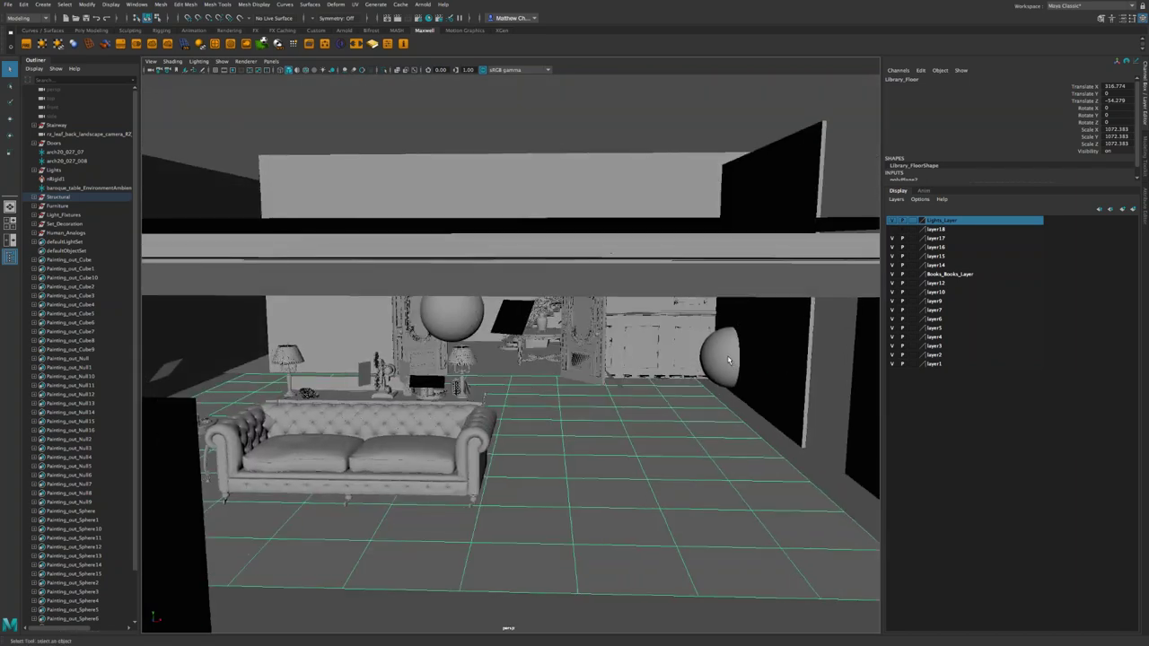
Examine the sofa, the props on the table behind it and the spherical lights inside the library.
scroll(727, 362, "up", 5)
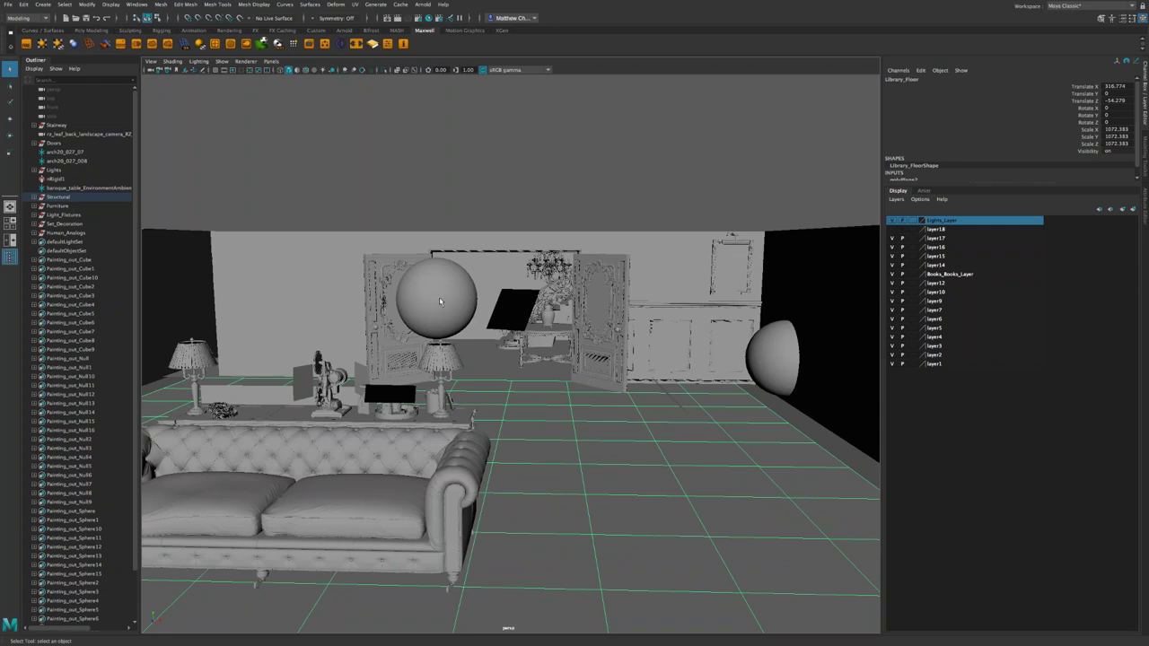
key("f")
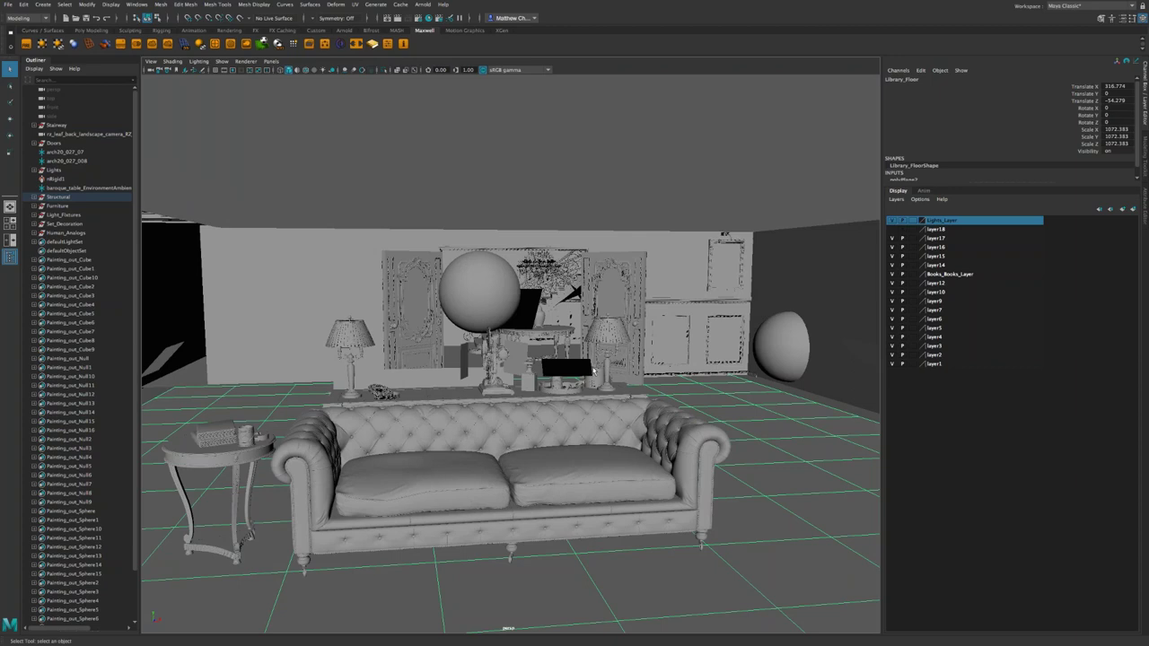
scroll(593, 372, "up", 5)
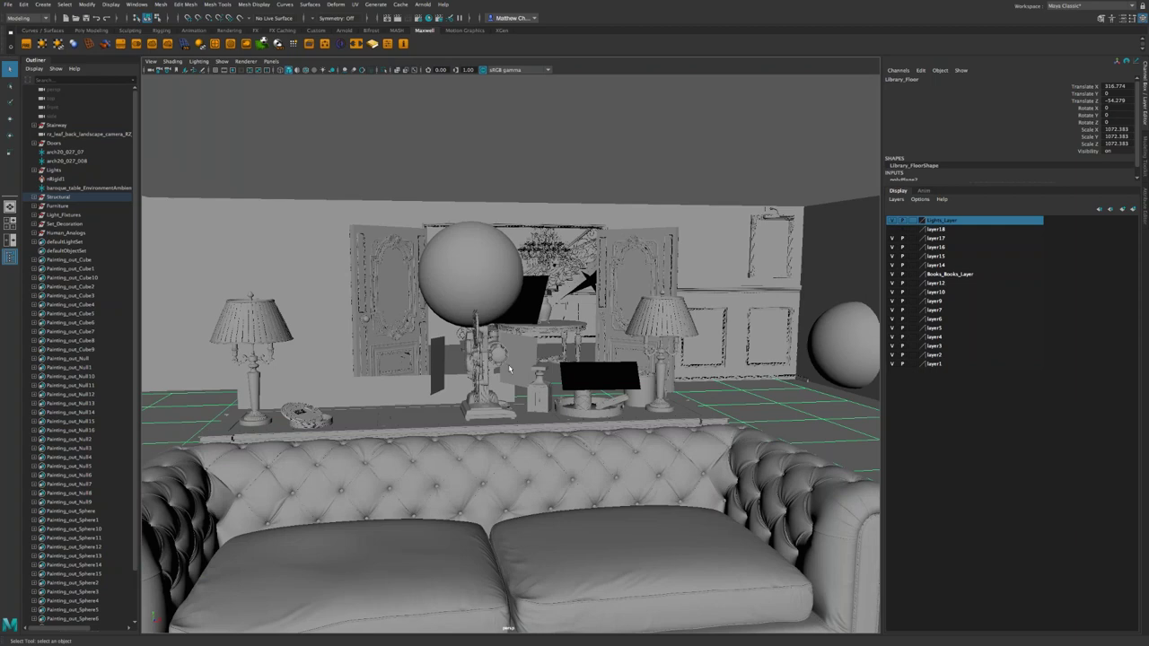
left_click_drag(495, 368, 499, 368)
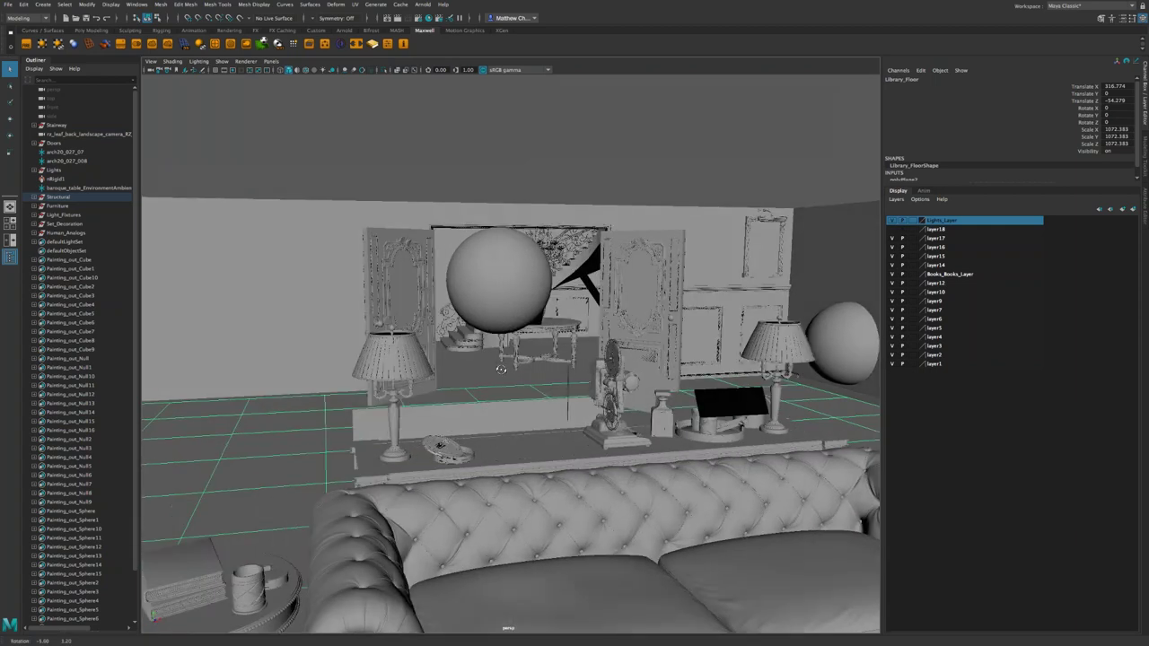
key("alt")
scroll(511, 414, "down", 5)
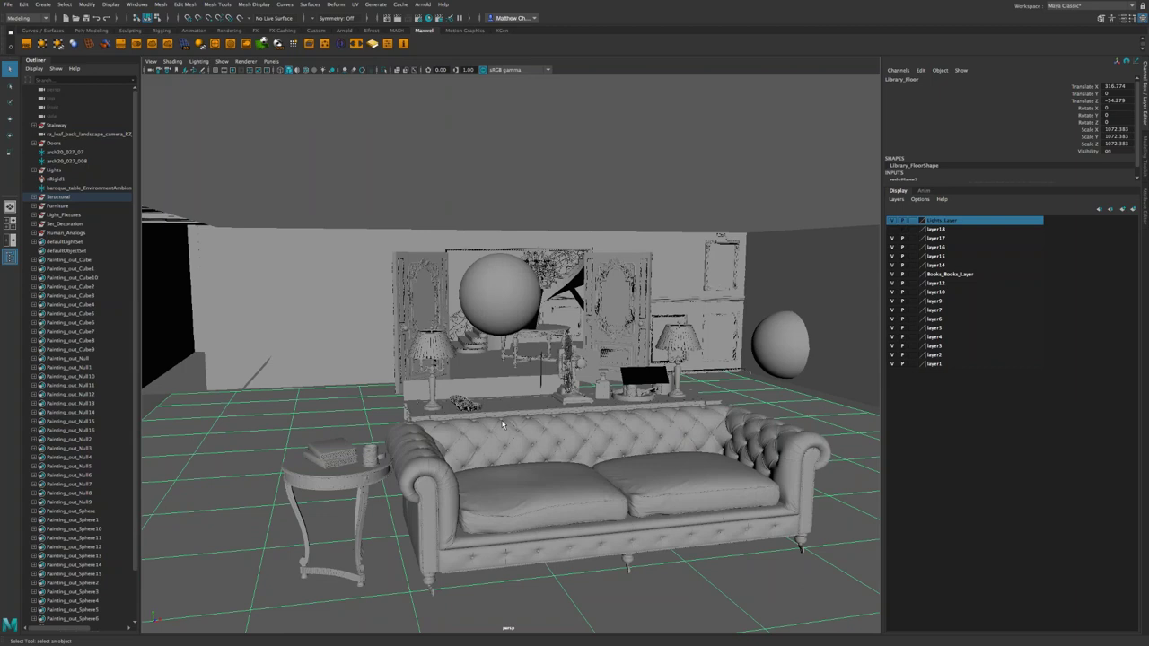
scroll(504, 425, "up", 6)
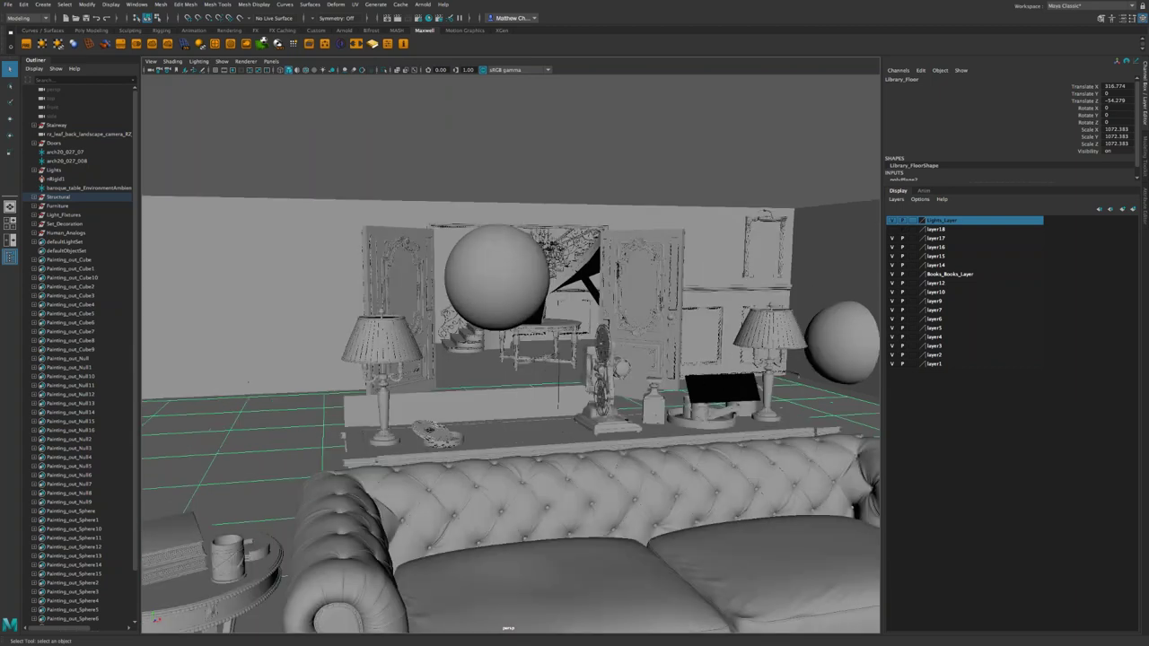
scroll(503, 425, "down", 5)
Look through the rz_leaf_back_landscape_camera and select the light plane above the set.
left_click(272, 61)
mouse_move(288, 70)
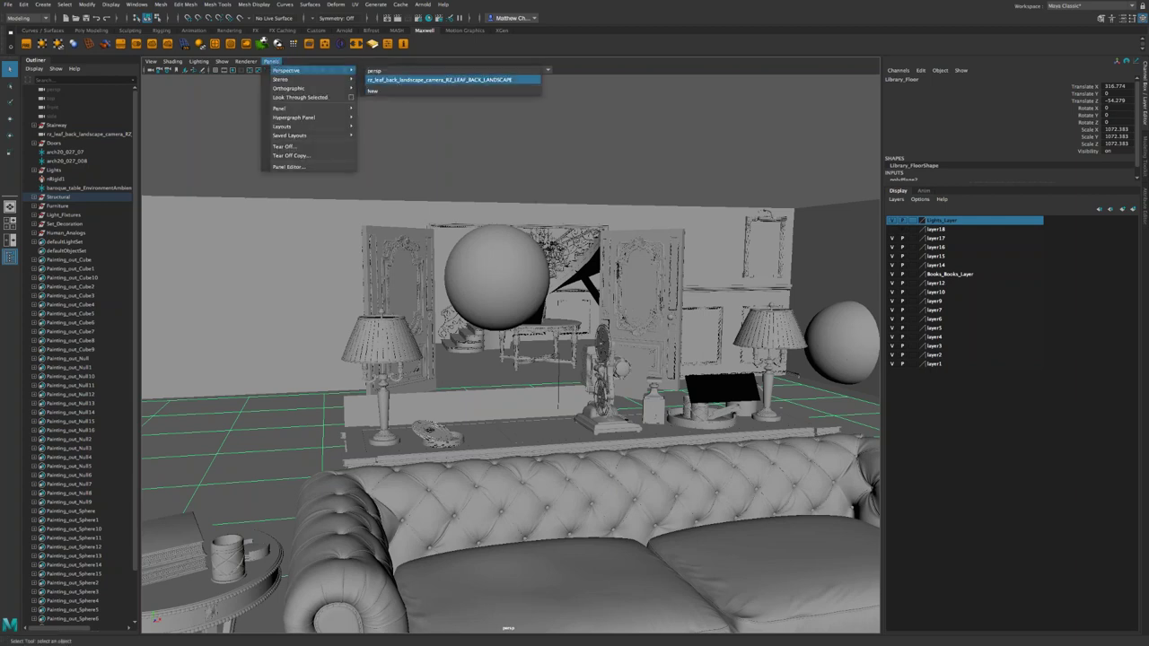
left_click(440, 80)
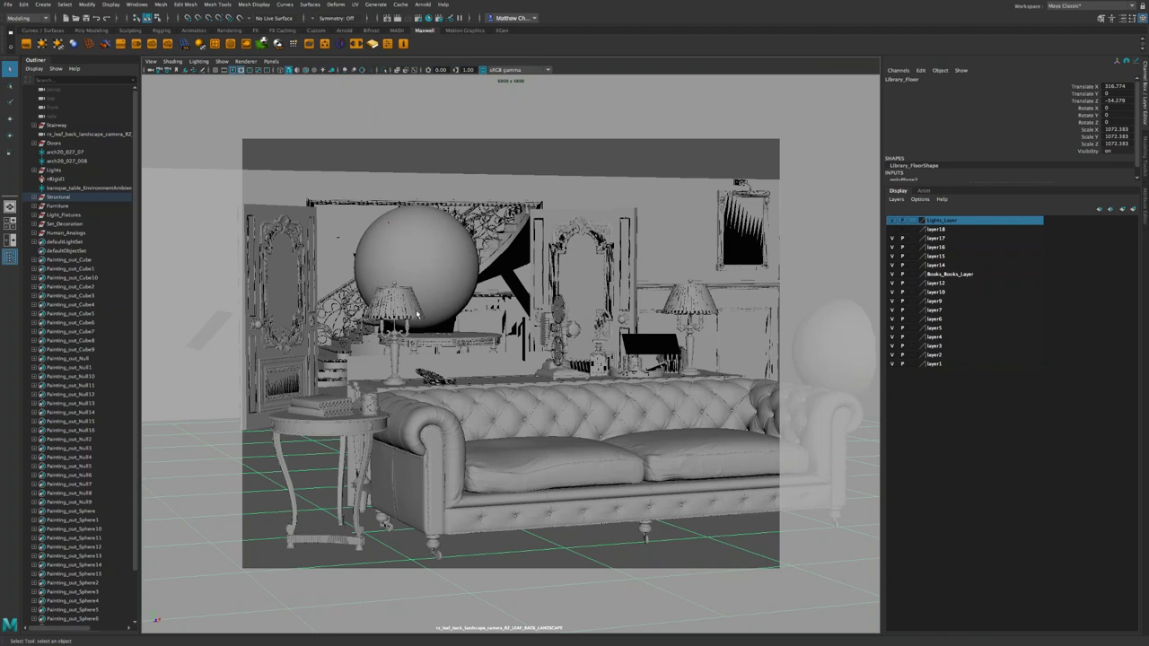
mouse_move(479, 636)
left_click(235, 176)
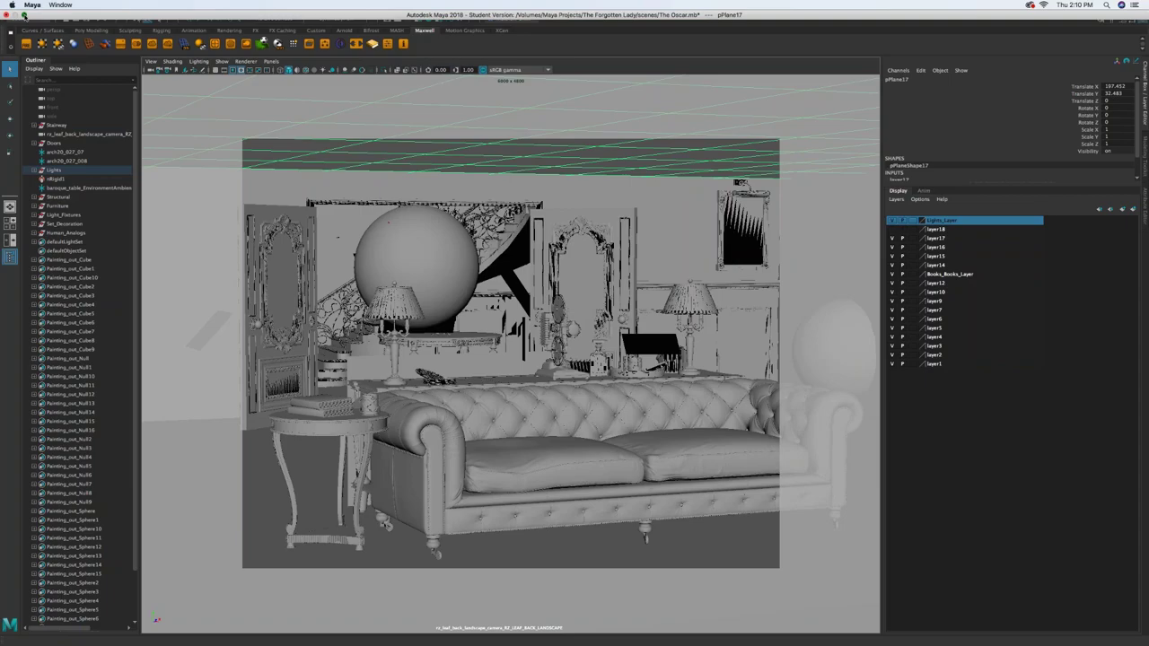
Take Maya out of full screen, compare the view with the finished composite in Photoshop, and return to Maya.
left_click(24, 15)
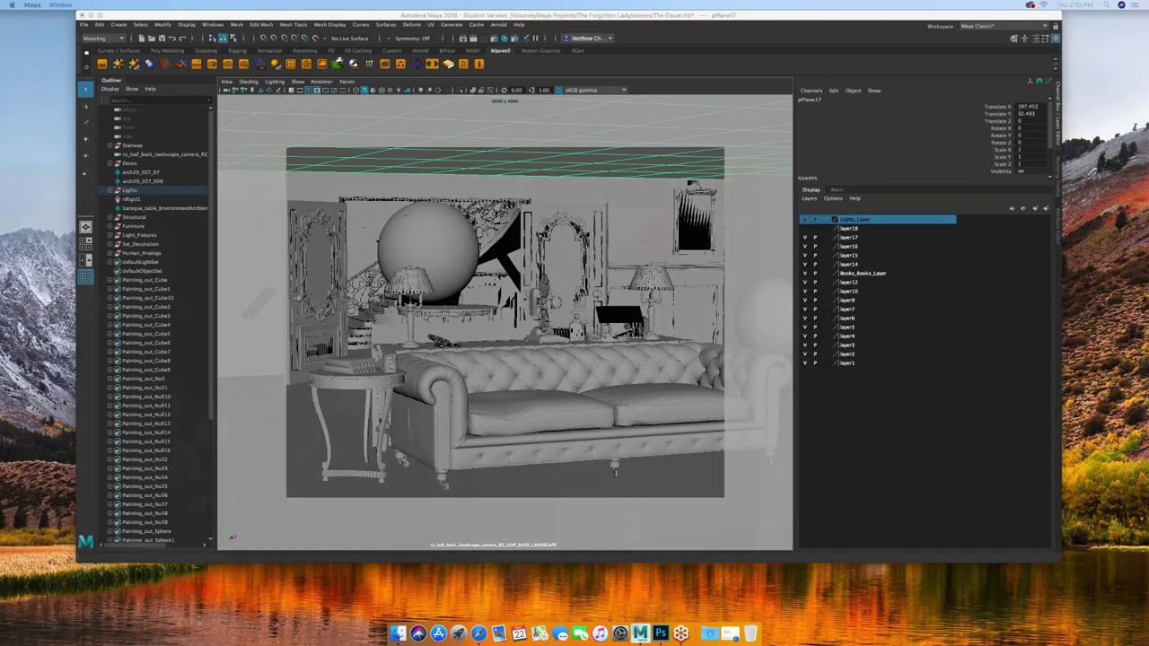
key("super+Tab")
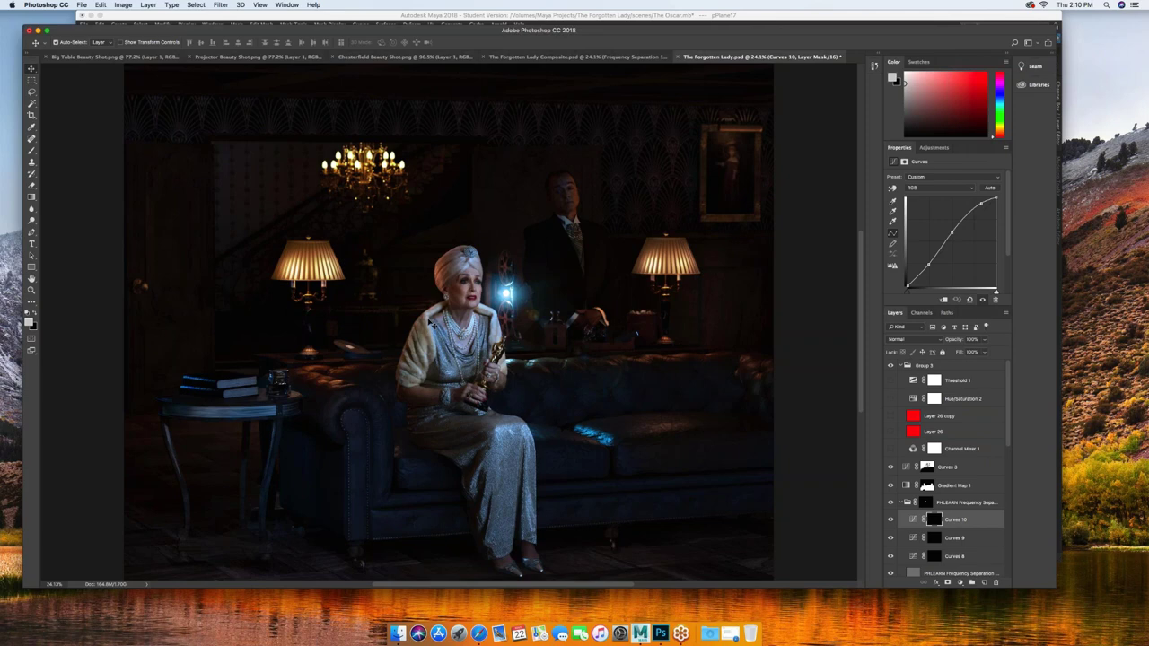
left_click(752, 15)
Select the landscape camera and review its lens and film back attributes, plus its transform values.
left_click(161, 155)
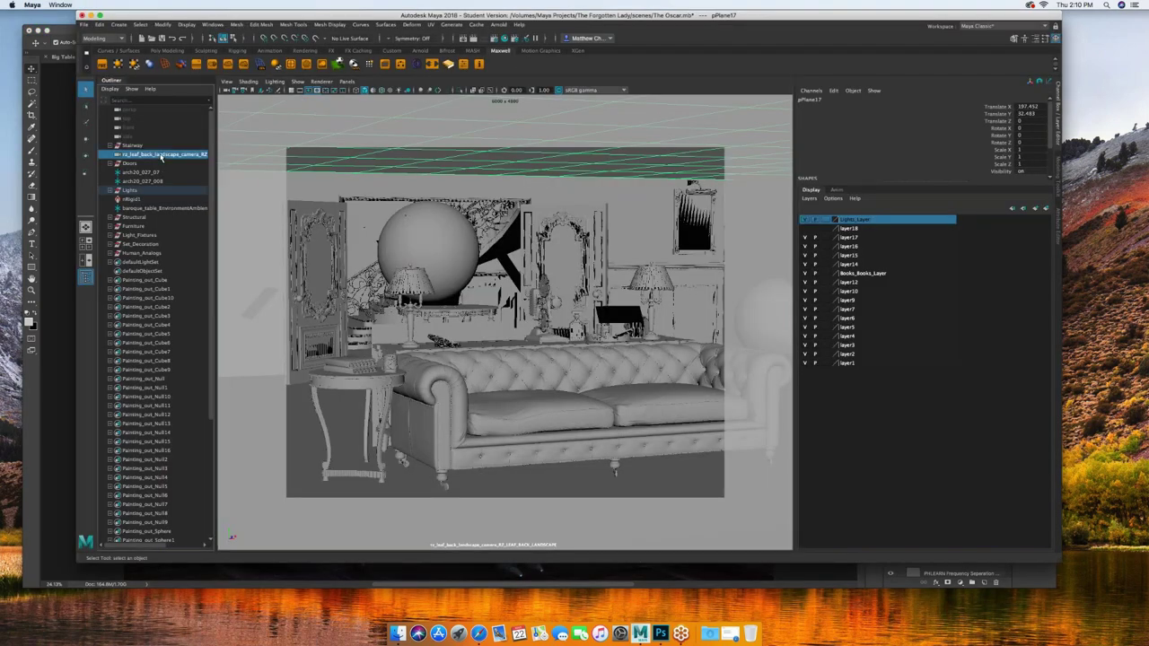
left_click(1058, 231)
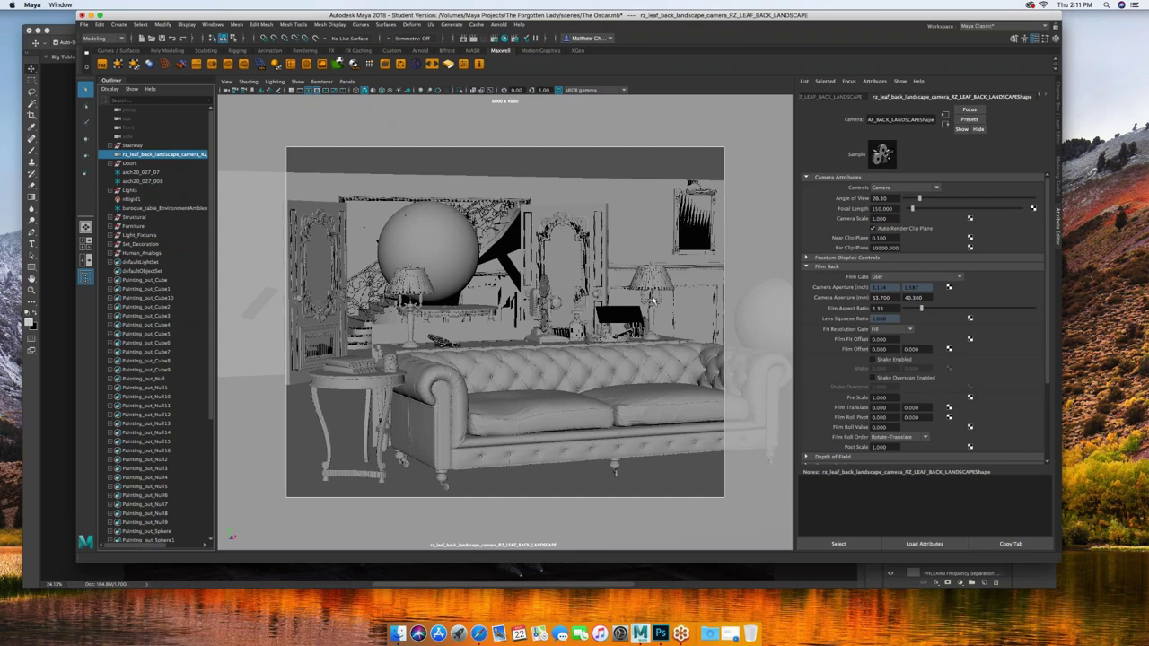
left_click(1058, 110)
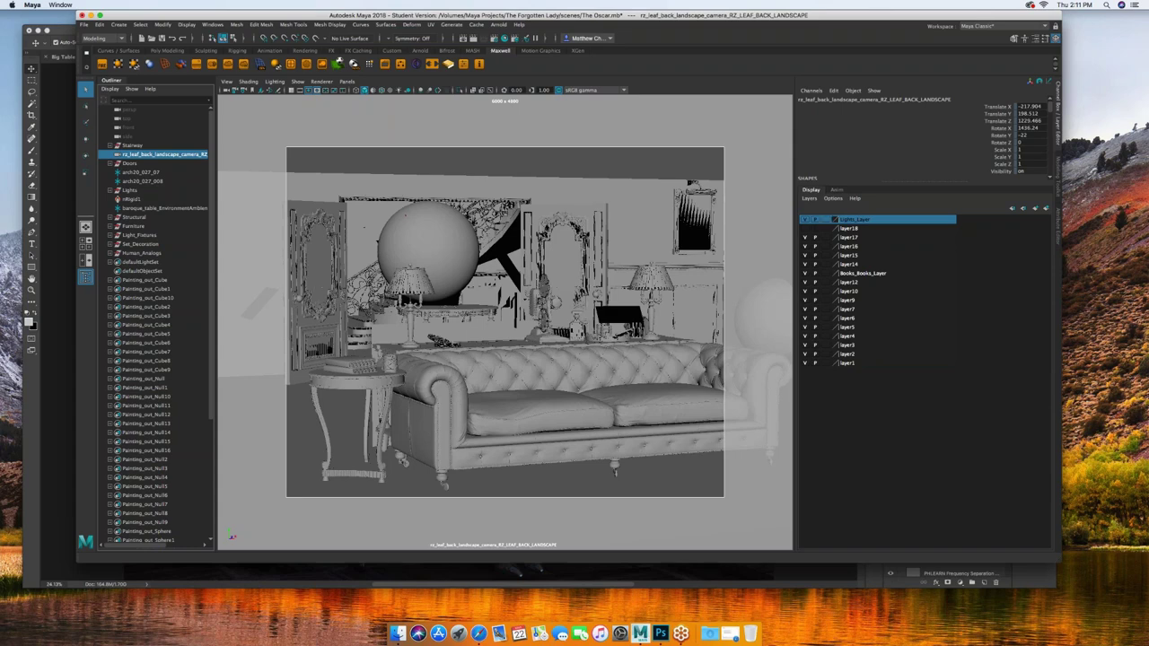
Switch to Photoshop, look through the layers of The Forgotten Lady.psd, and bring up the Lady group in The Forgotten Lady Composite.psd.
left_click(67, 259)
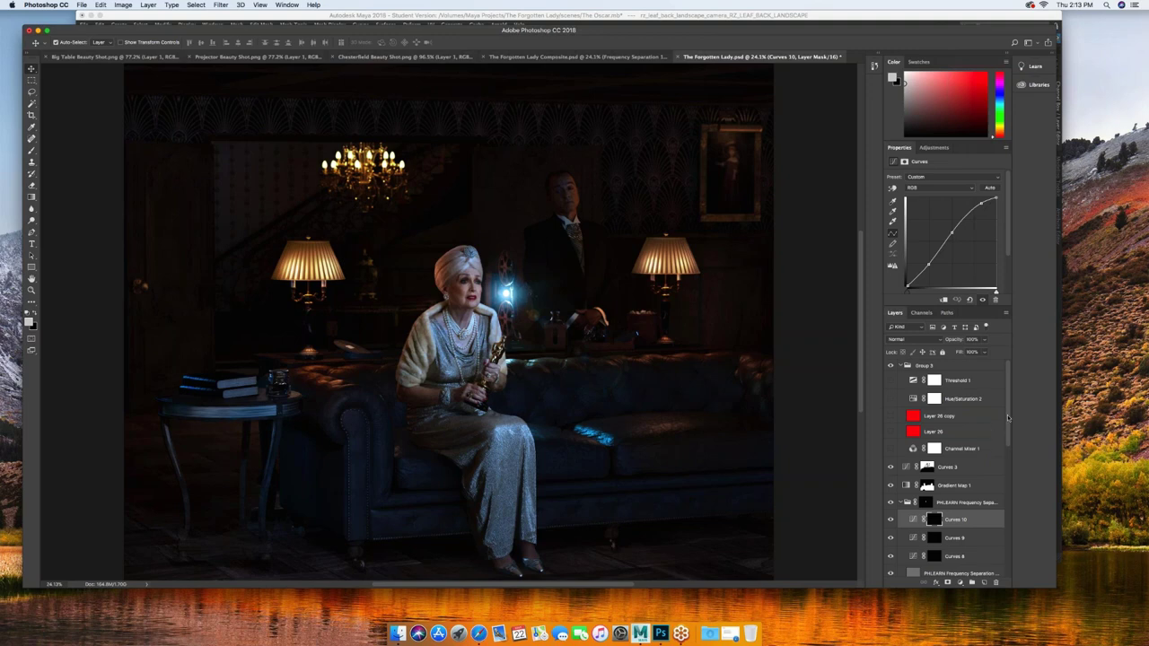
left_click_drag(1011, 448, 1016, 609)
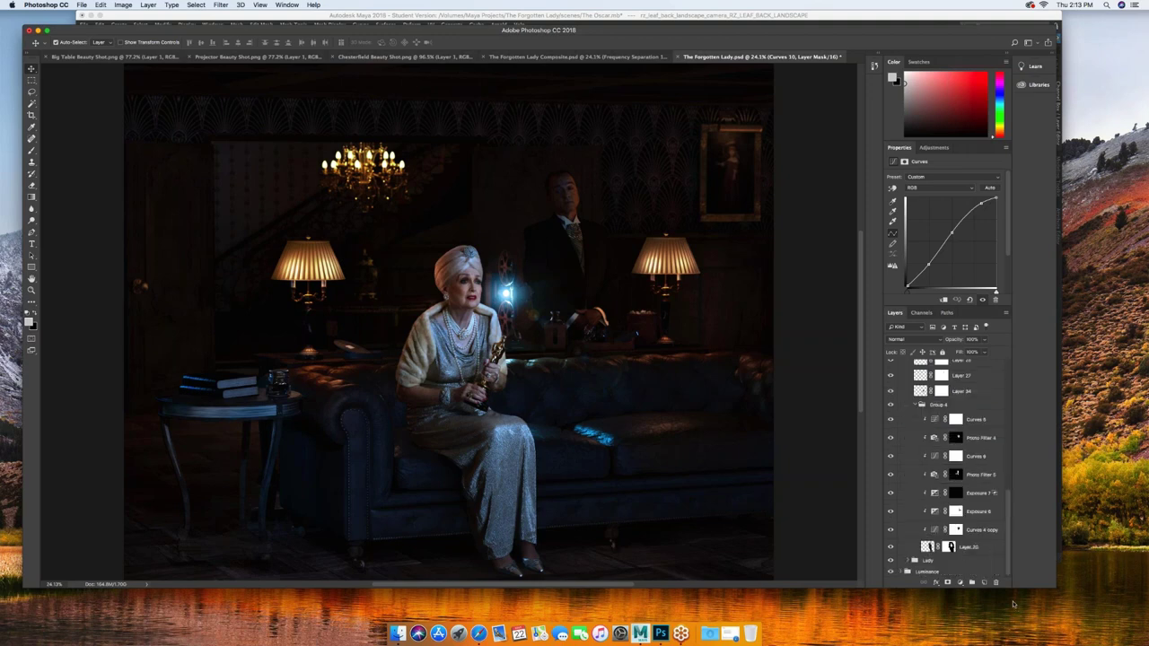
left_click(557, 59)
left_click_drag(1006, 436, 1021, 522)
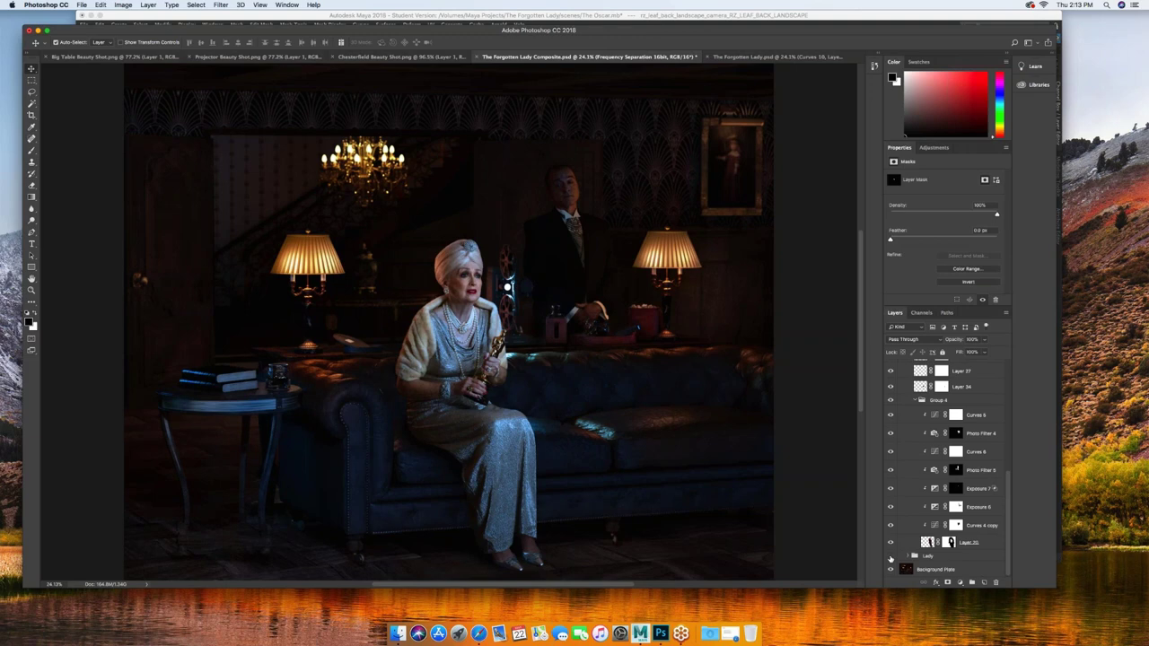
Hide the butler's layers and the Frequency Separation group, checking the scene with and without the cast.
left_click(891, 557)
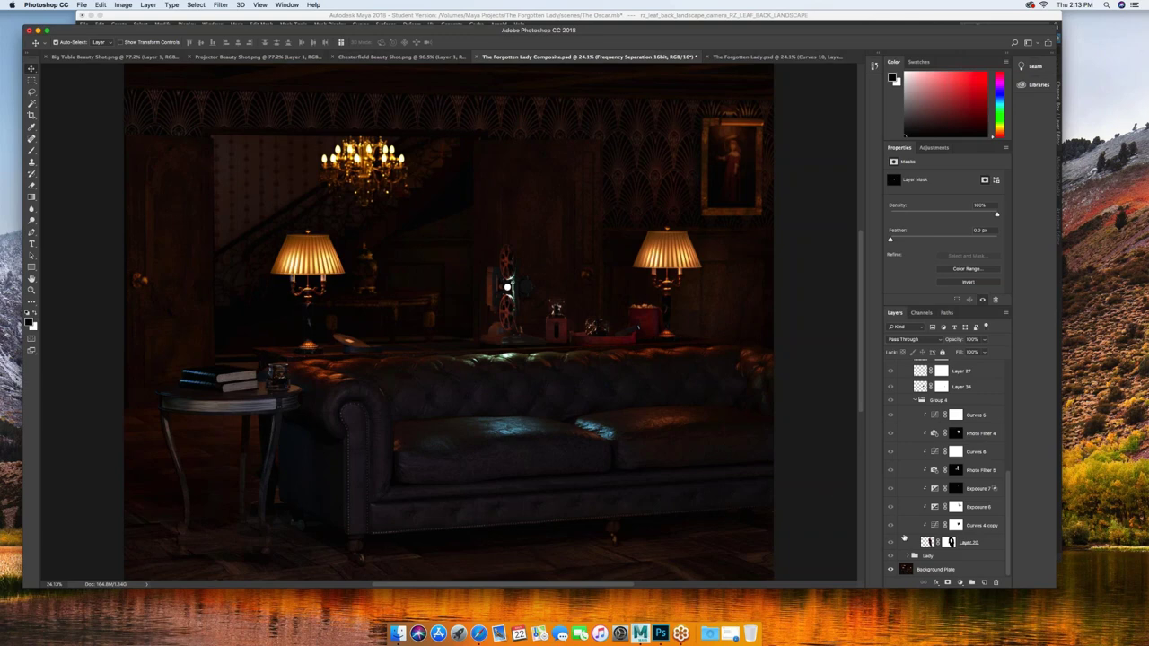
left_click_drag(891, 488, 898, 392)
scroll(898, 392, "up", 5)
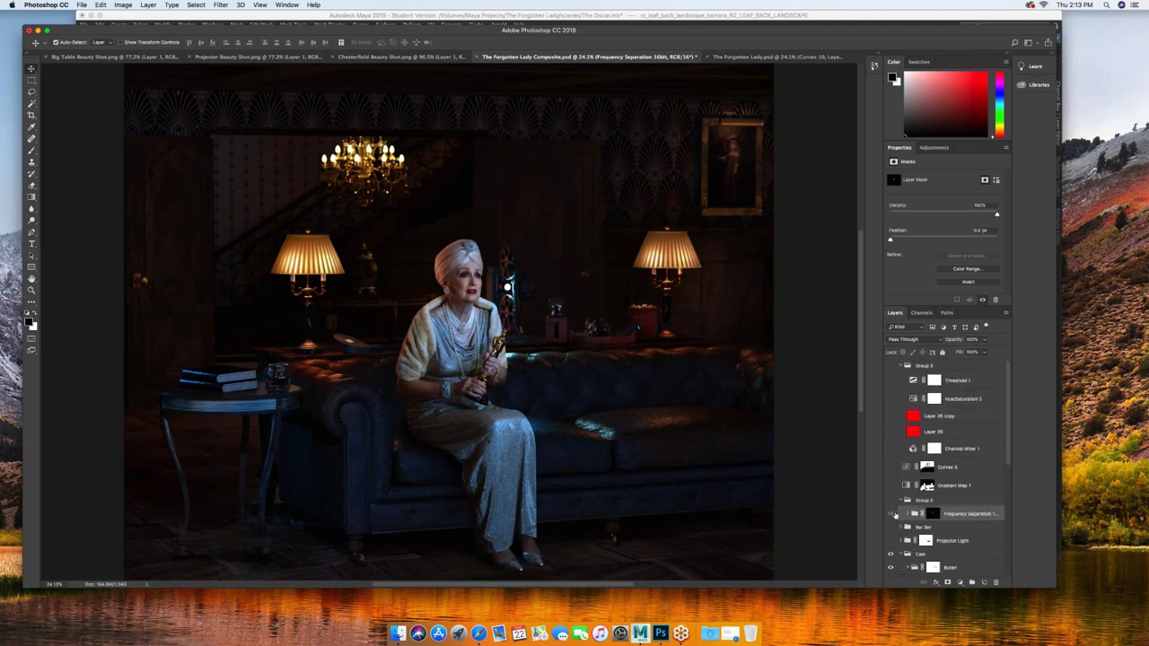
left_click(891, 514)
scroll(896, 521, "down", 5)
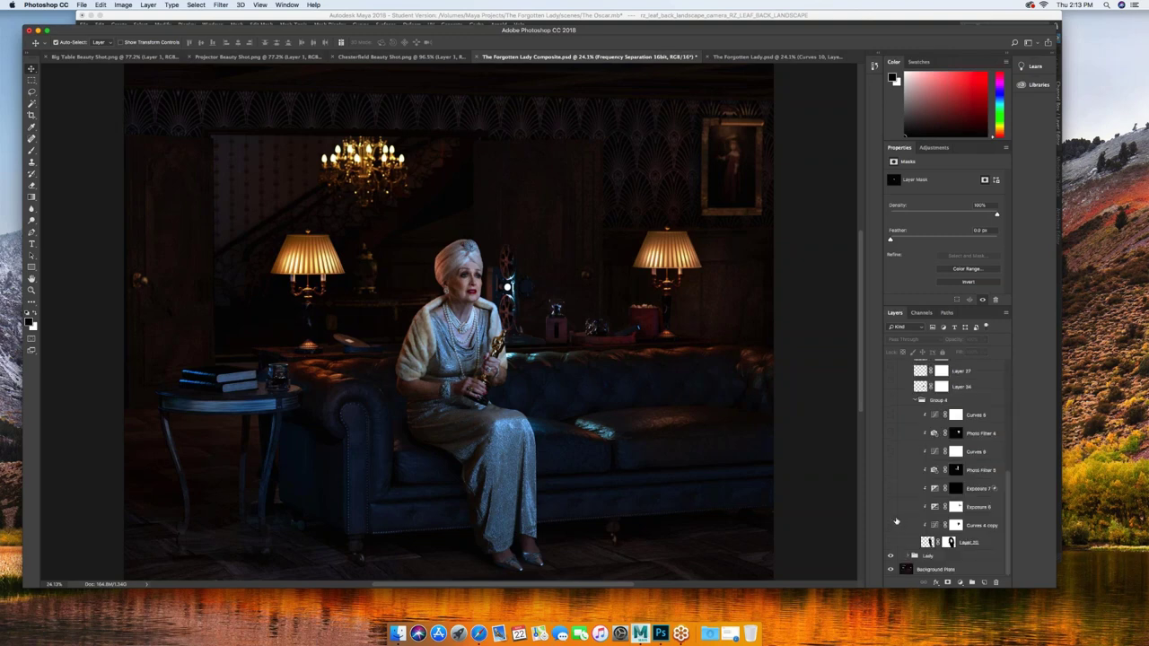
Expand the Lady group, leave only Layer 19 copy visible in it, and compare it with and without Curves 4.
left_click(908, 557)
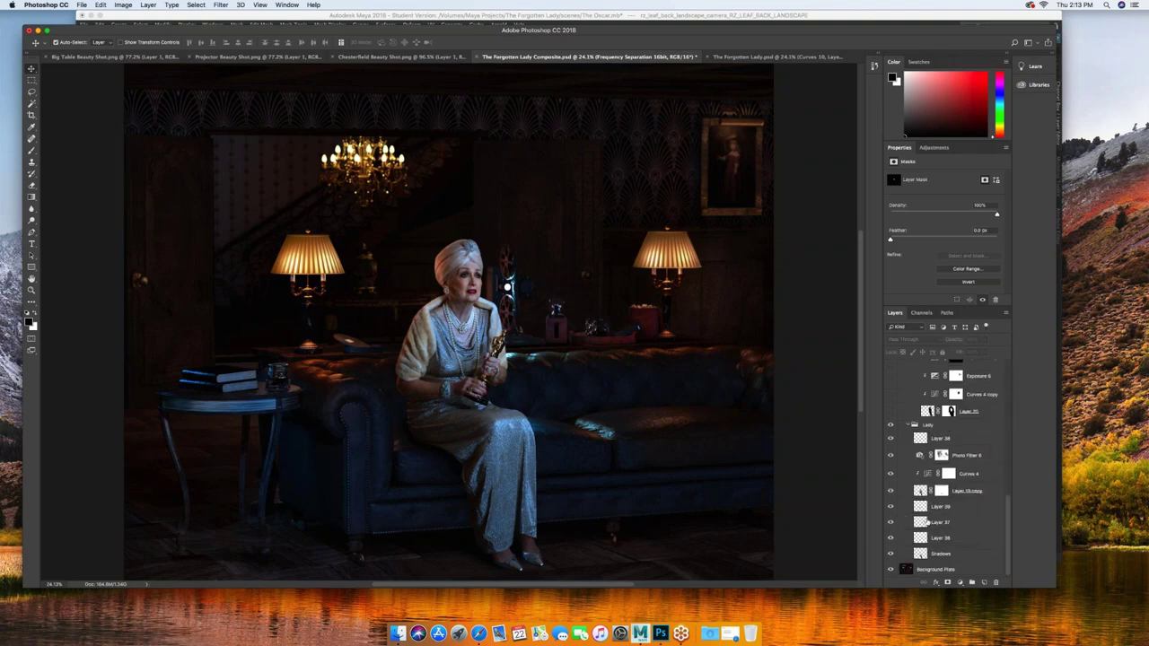
left_click_drag(891, 439, 891, 551)
left_click(891, 491)
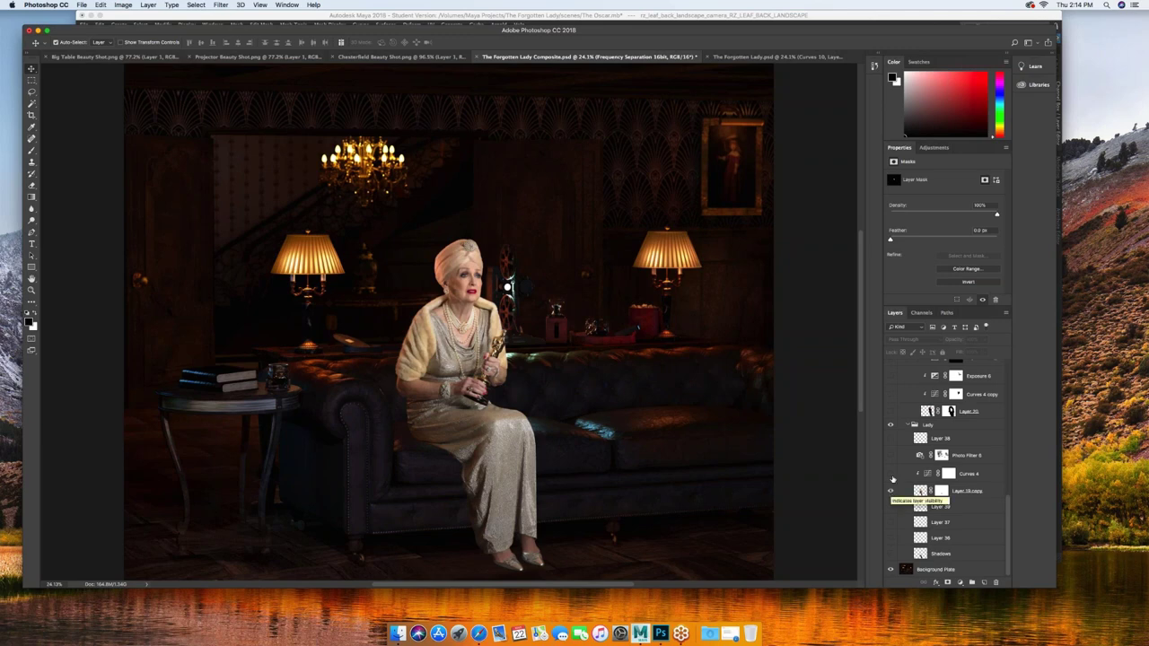
left_click(891, 474)
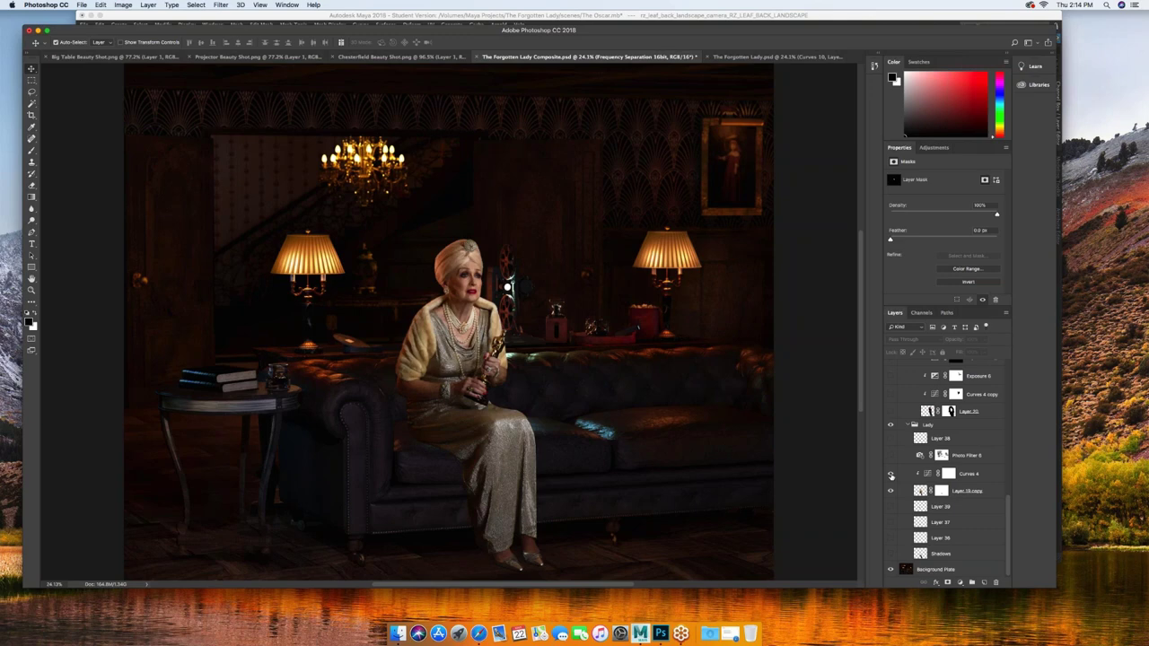
left_click(890, 475)
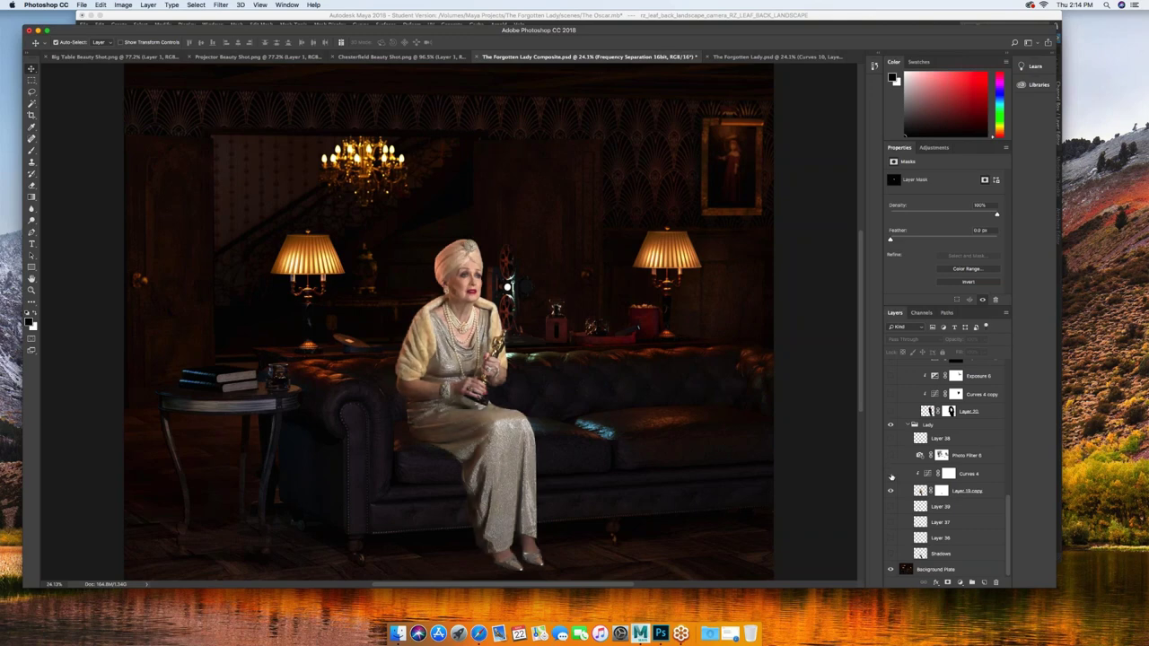
Show Curves 4, the shadow layers and Photo Filter 6 in the Lady group.
left_click(891, 475)
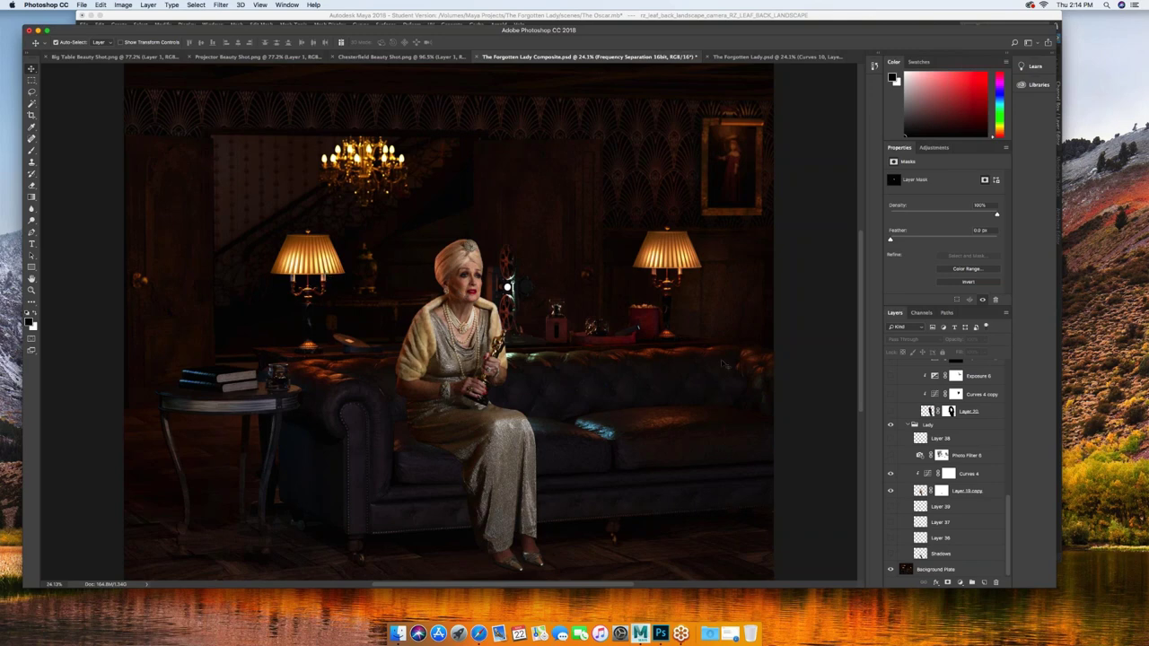
left_click_drag(892, 507, 895, 554)
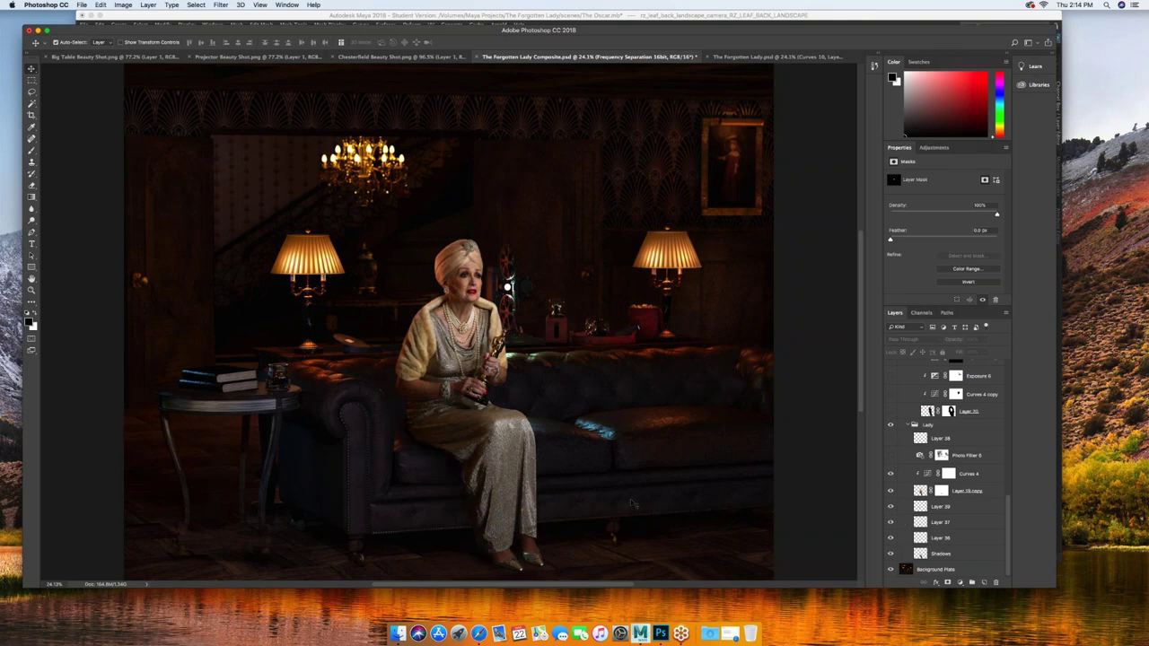
left_click(891, 457)
Show the butler's image layer and its clipped Curves, Exposure and Photo Filter adjustments one by one, up to Curves 5.
left_click_drag(1011, 495, 1008, 474)
scroll(919, 514, "up", 2)
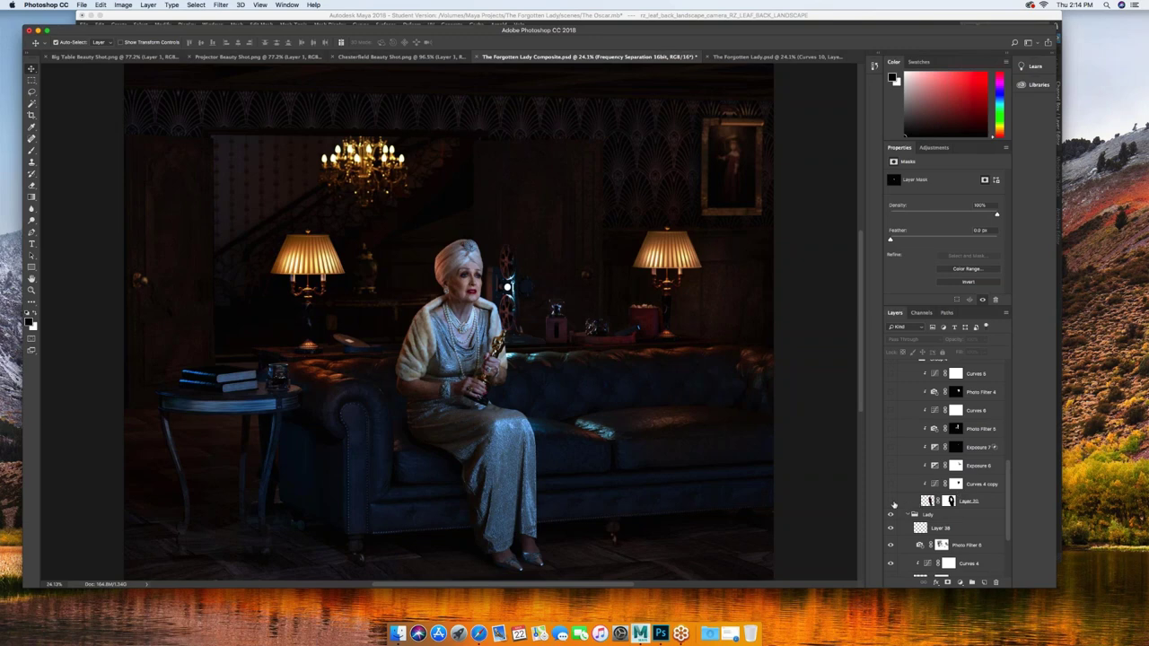
left_click(891, 502)
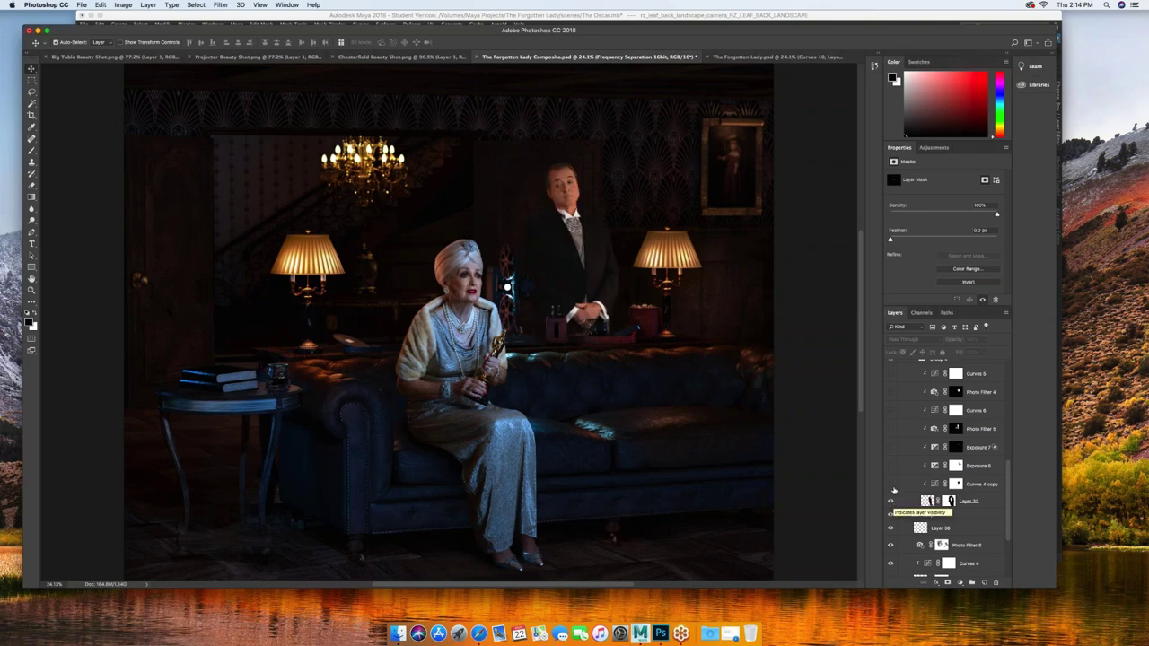
left_click(891, 485)
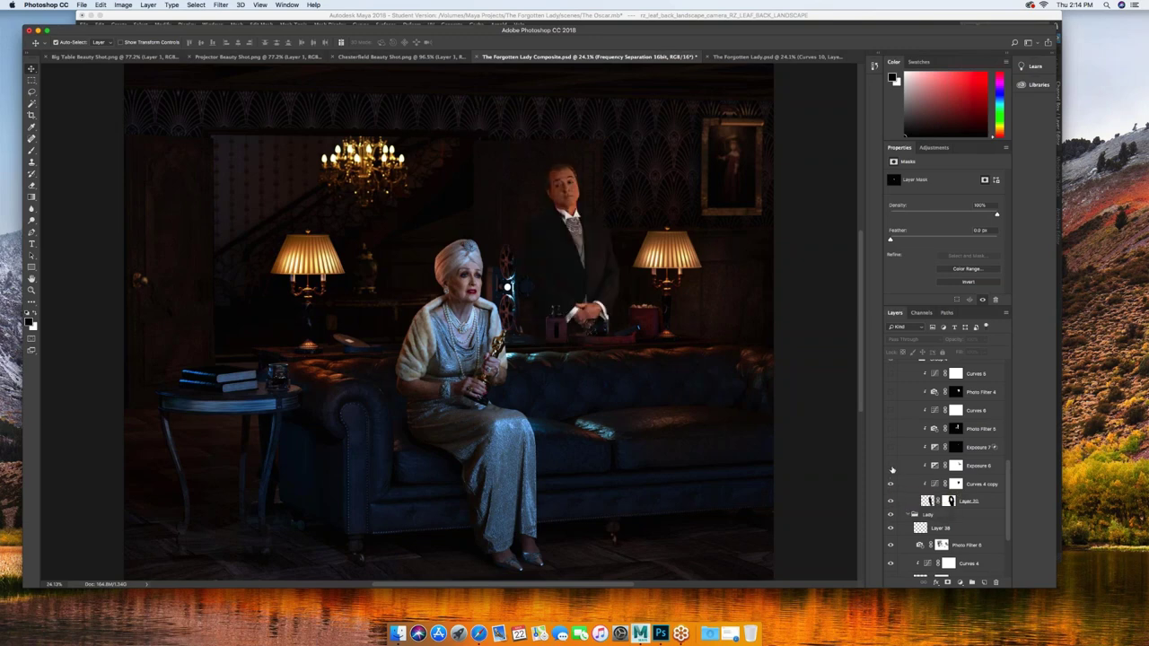
left_click(892, 467)
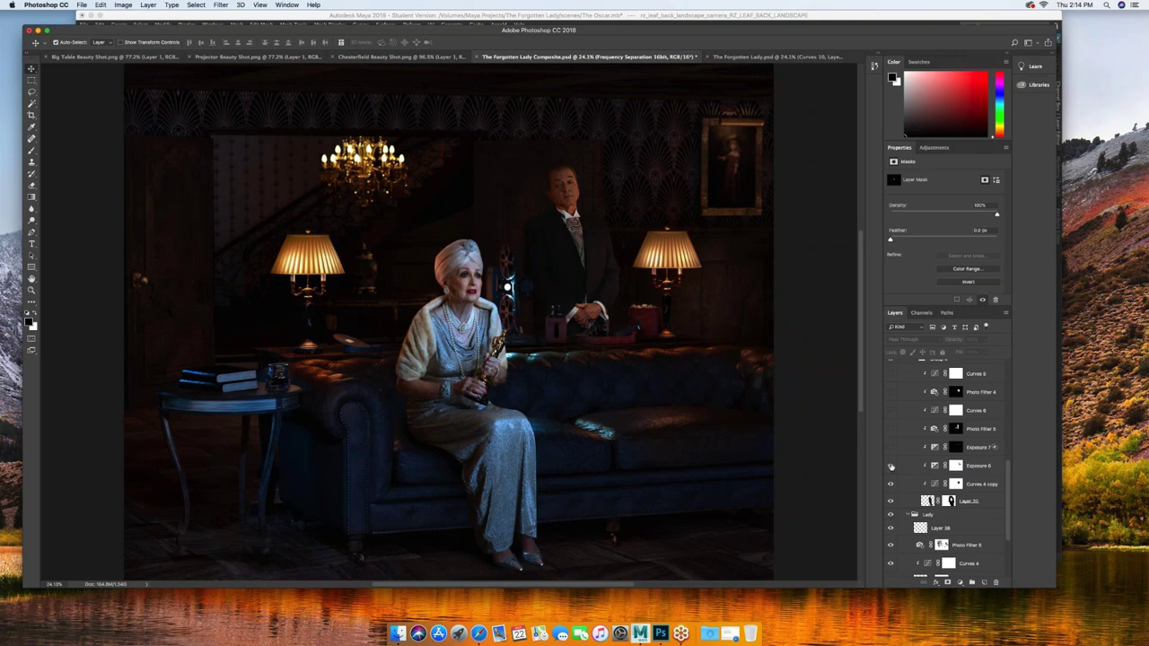
left_click(892, 449)
left_click(891, 430)
left_click(891, 411)
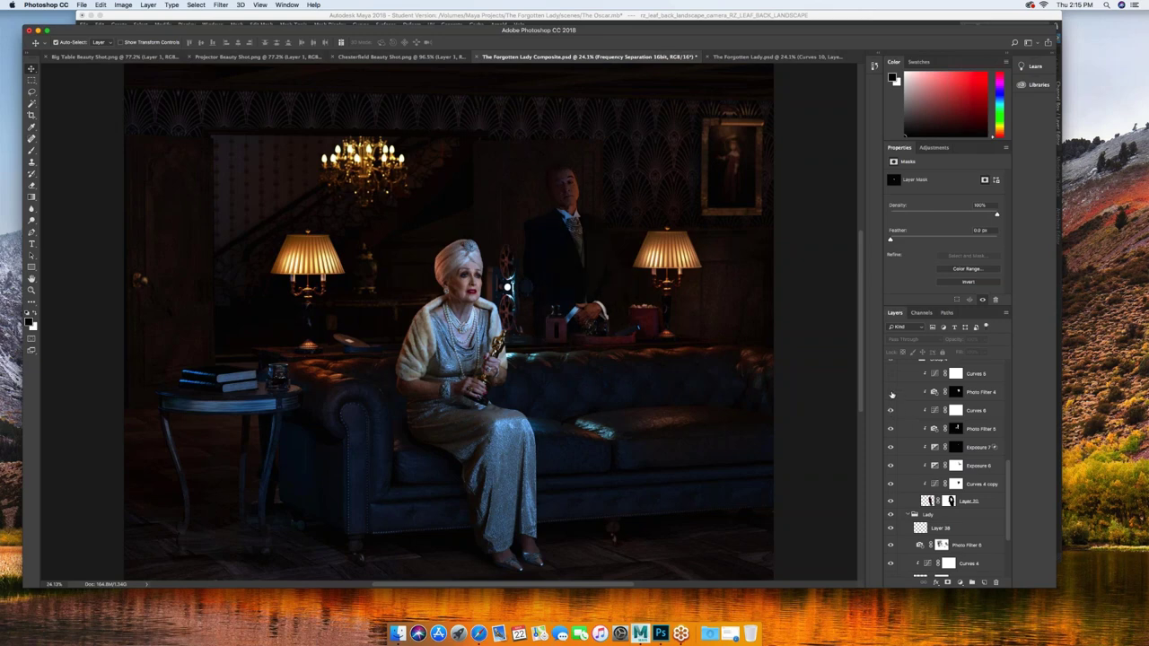
left_click(891, 393)
left_click(891, 374)
Show Layer 34 and Layer 27 in the Butler group.
left_click_drag(1011, 490, 1010, 455)
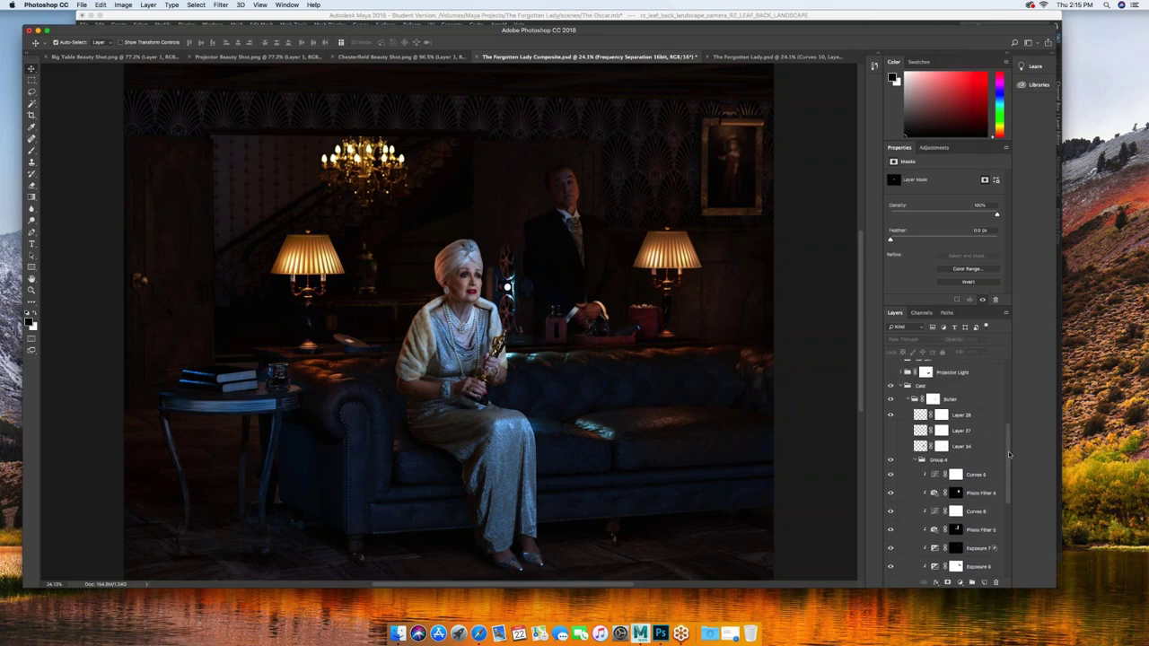
left_click(892, 455)
left_click(892, 455)
left_click(891, 447)
Expand and show the Projector Light group, hide its layers, and bring them back one at a time from Layer 9 to Layer 9 copy.
left_click(902, 372)
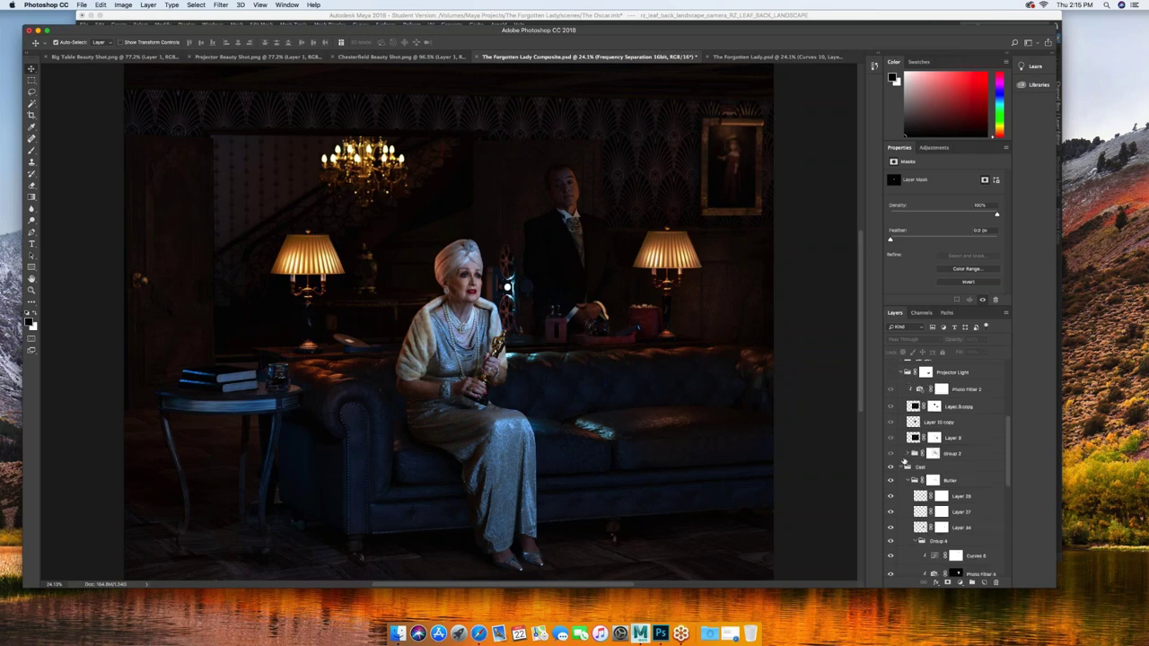
left_click(891, 455)
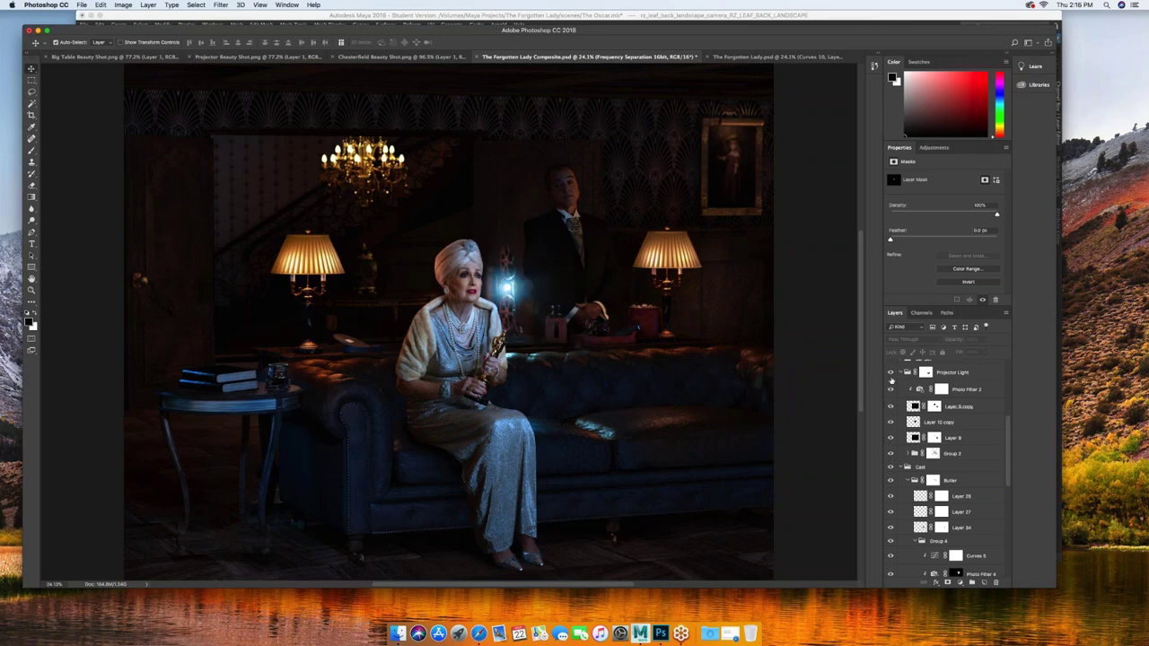
left_click_drag(892, 374, 893, 444)
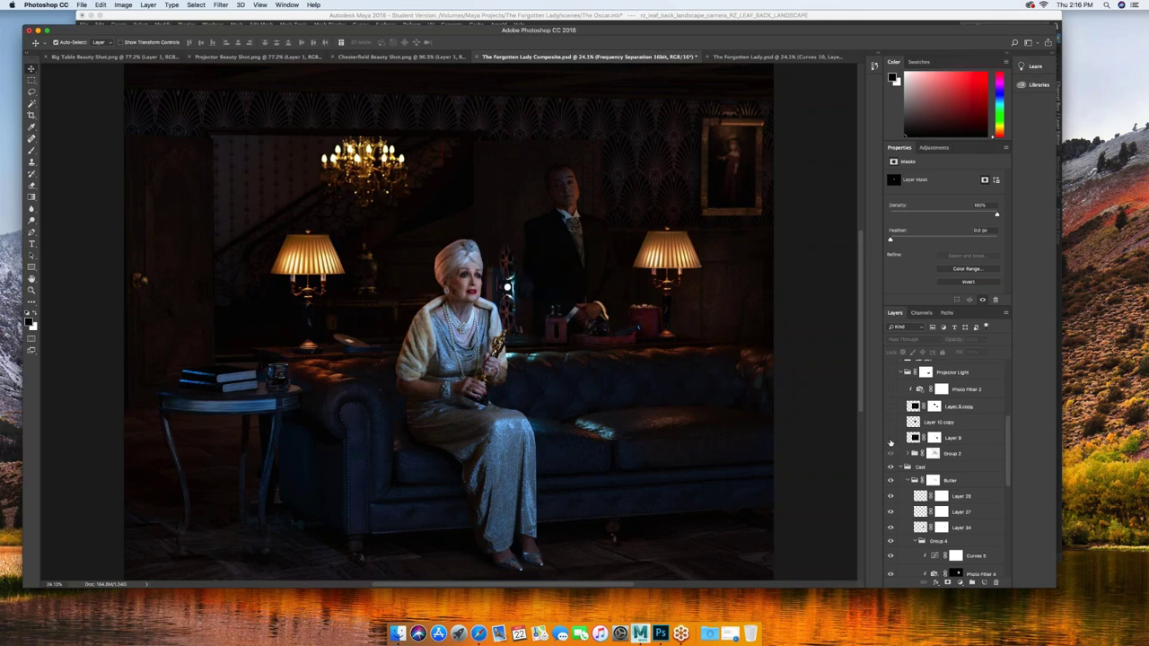
left_click(890, 438)
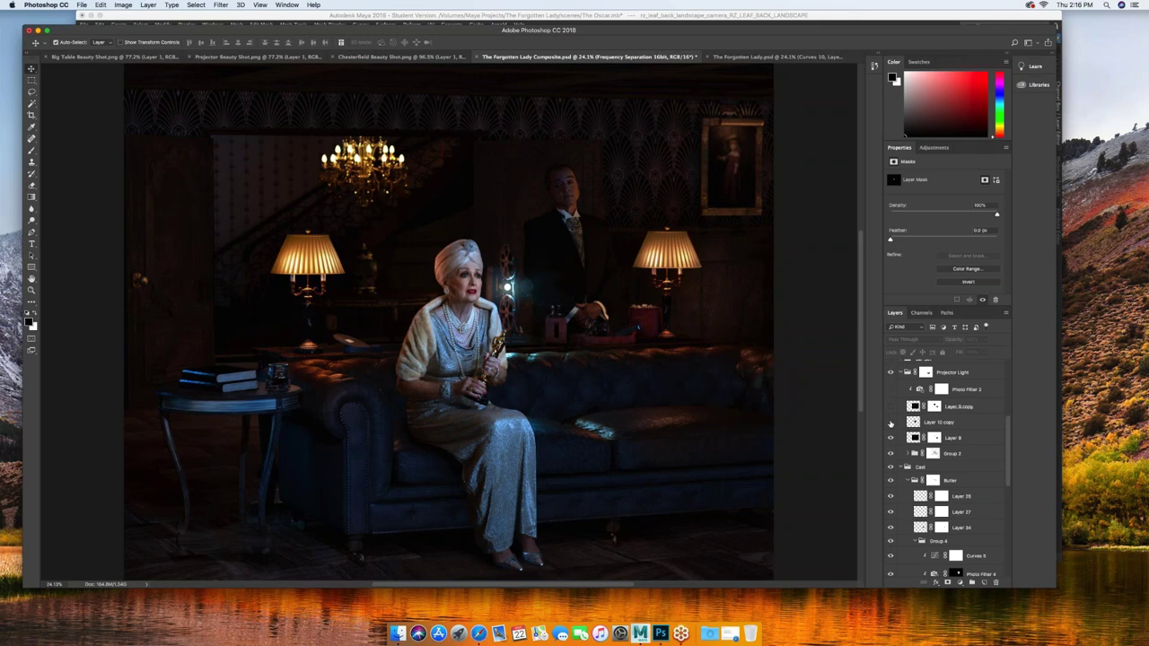
left_click(892, 438)
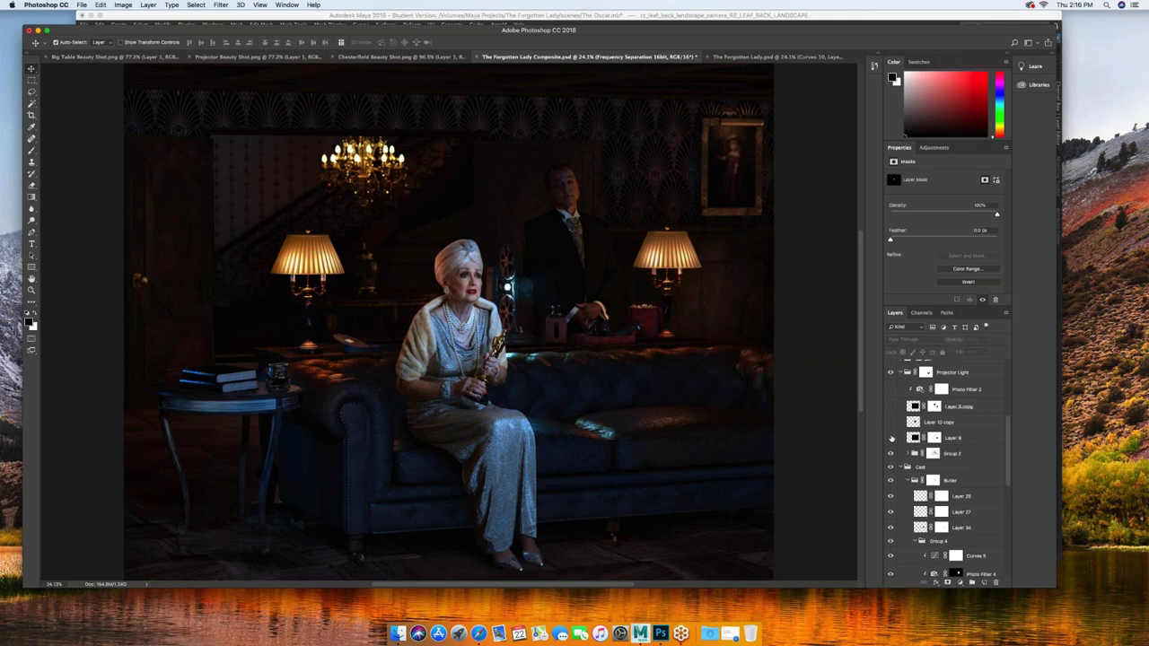
left_click(892, 438)
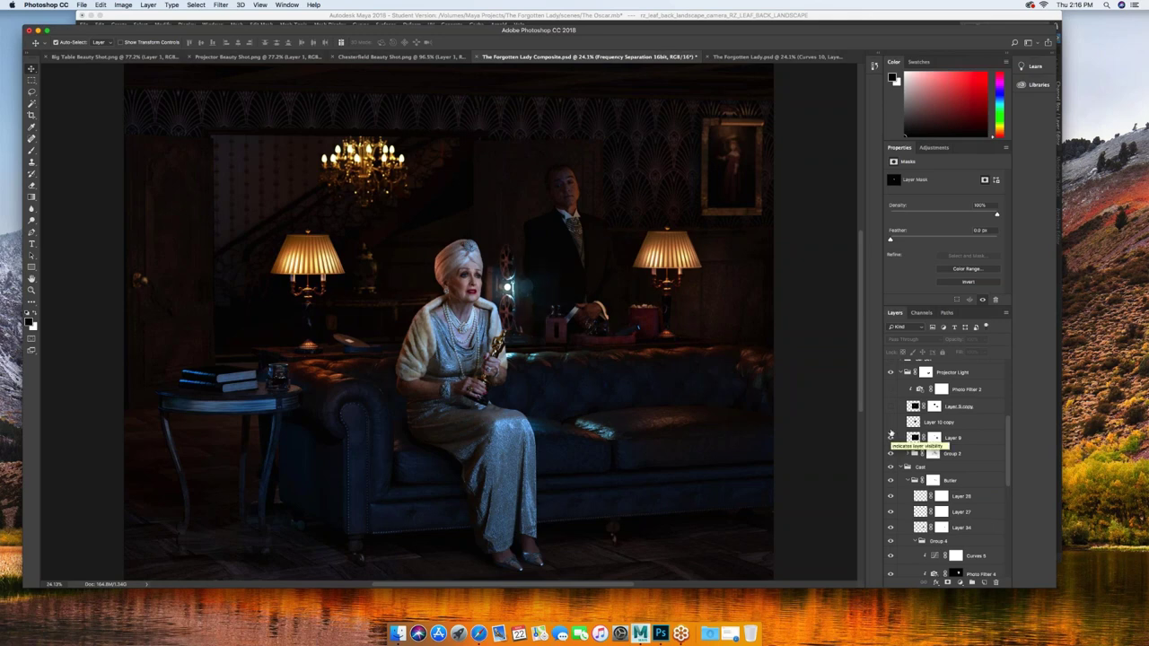
left_click(891, 422)
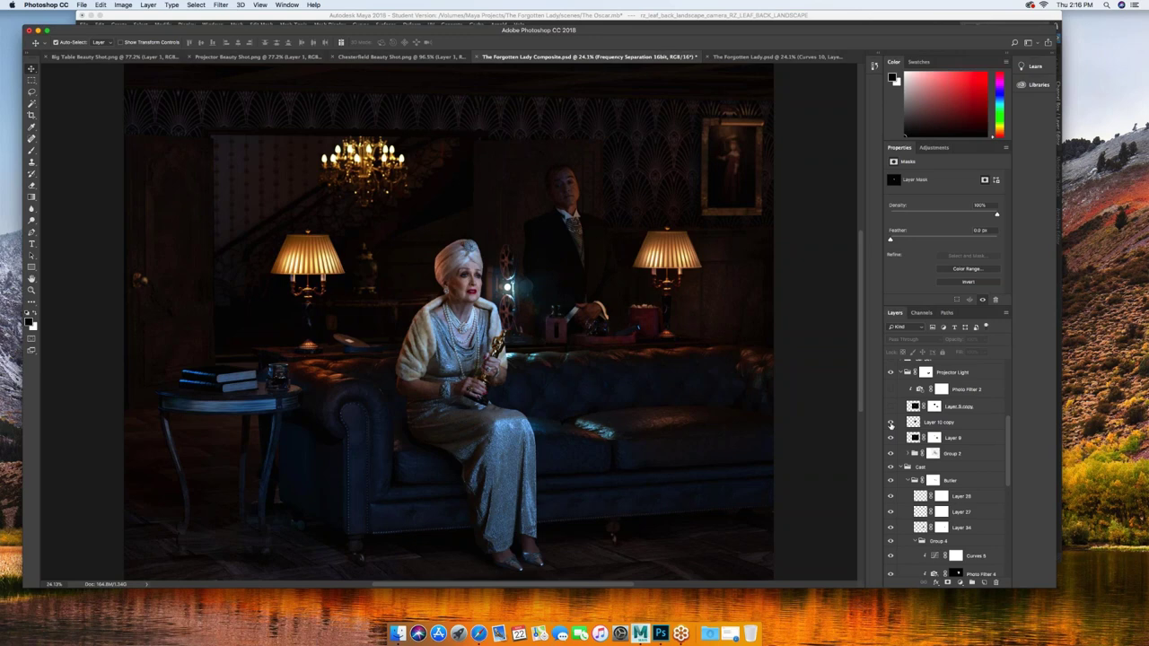
left_click(891, 408)
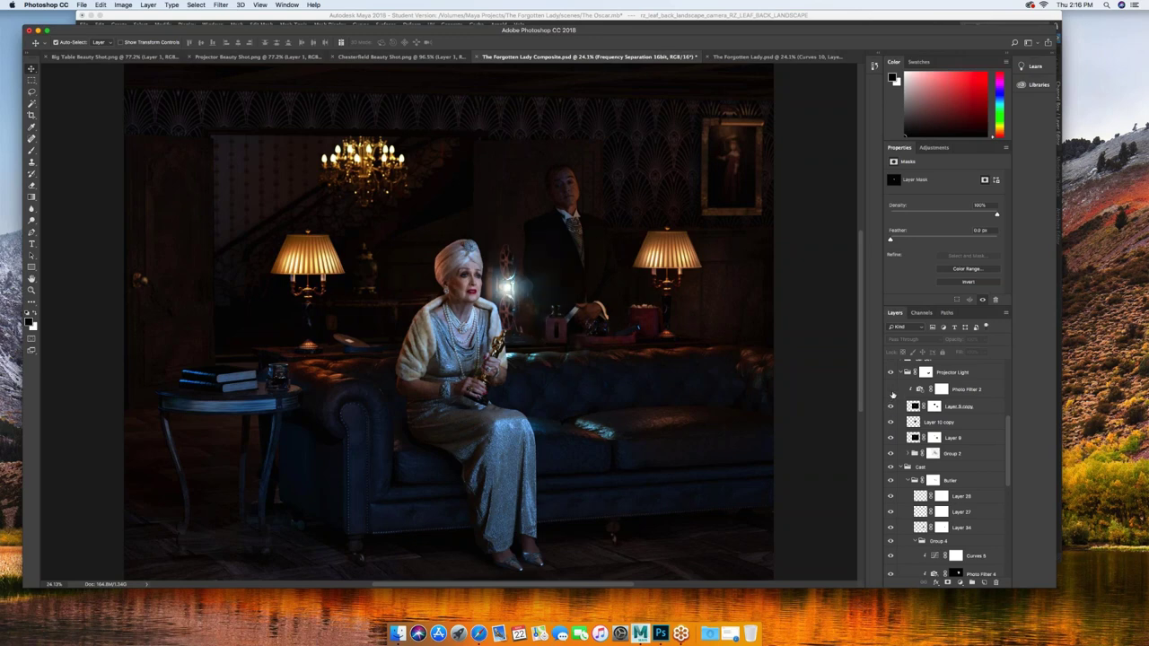
Show the Frequency Separation group together with Gradient Map 1 and Curves 3.
scroll(952, 438, "up", 5)
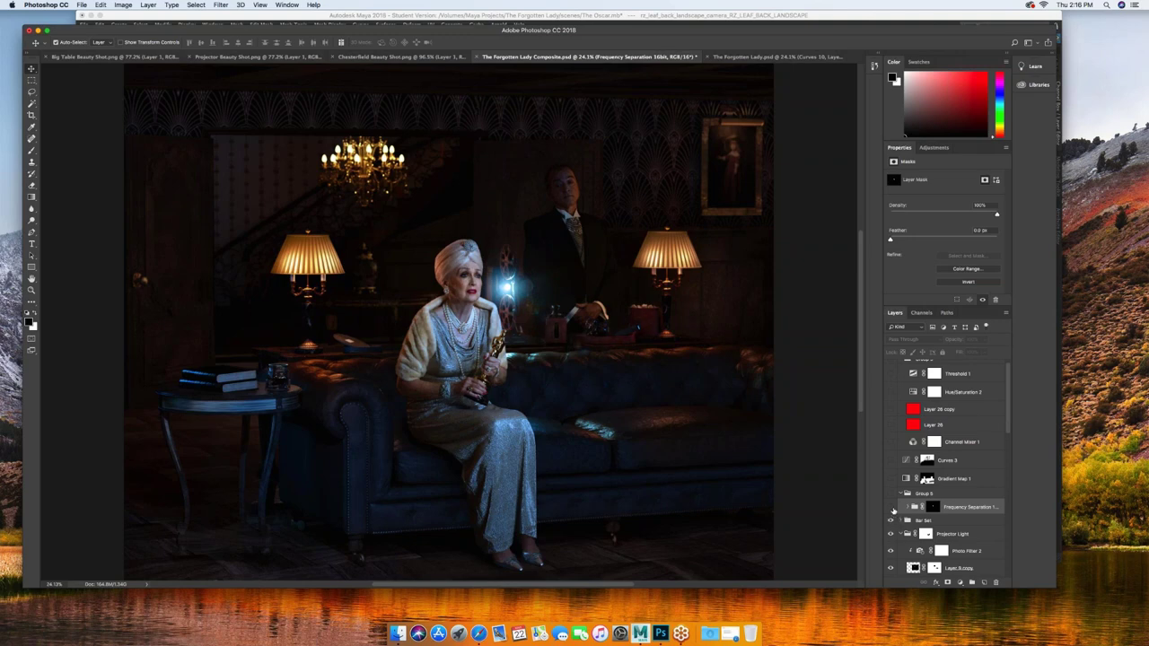
left_click(893, 509)
left_click(892, 461)
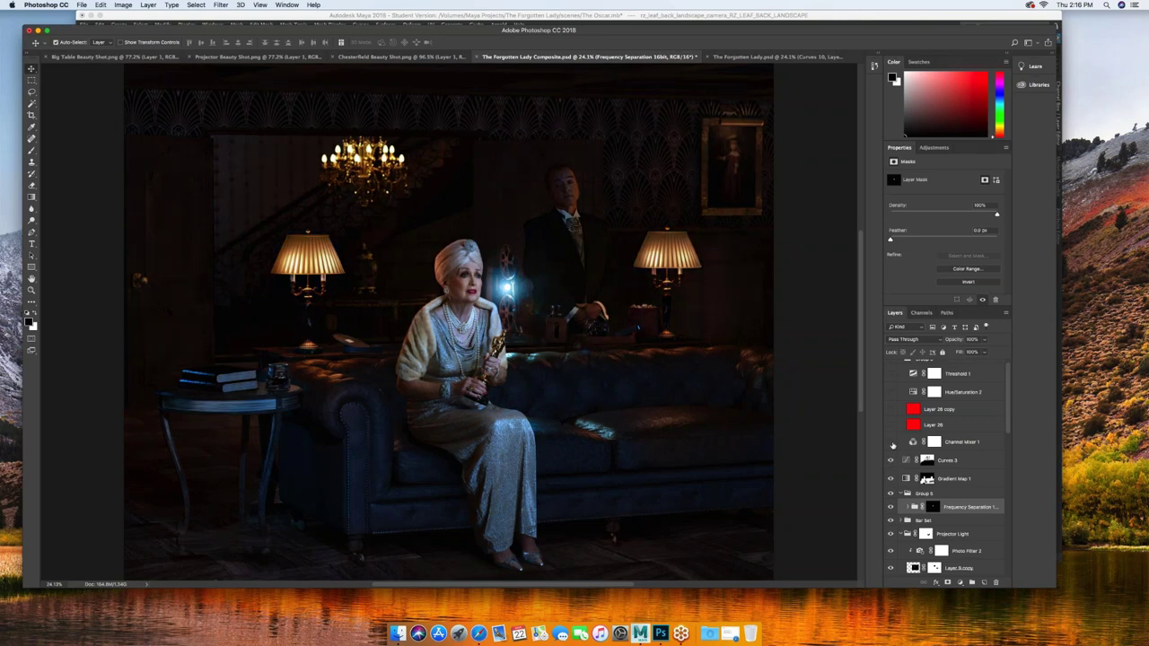
Preview the image through Channel Mixer 1, Layer 26 and Layer 26 copy in turn, hiding each again.
left_click(892, 443)
left_click(891, 442)
left_click_drag(1007, 415, 1007, 406)
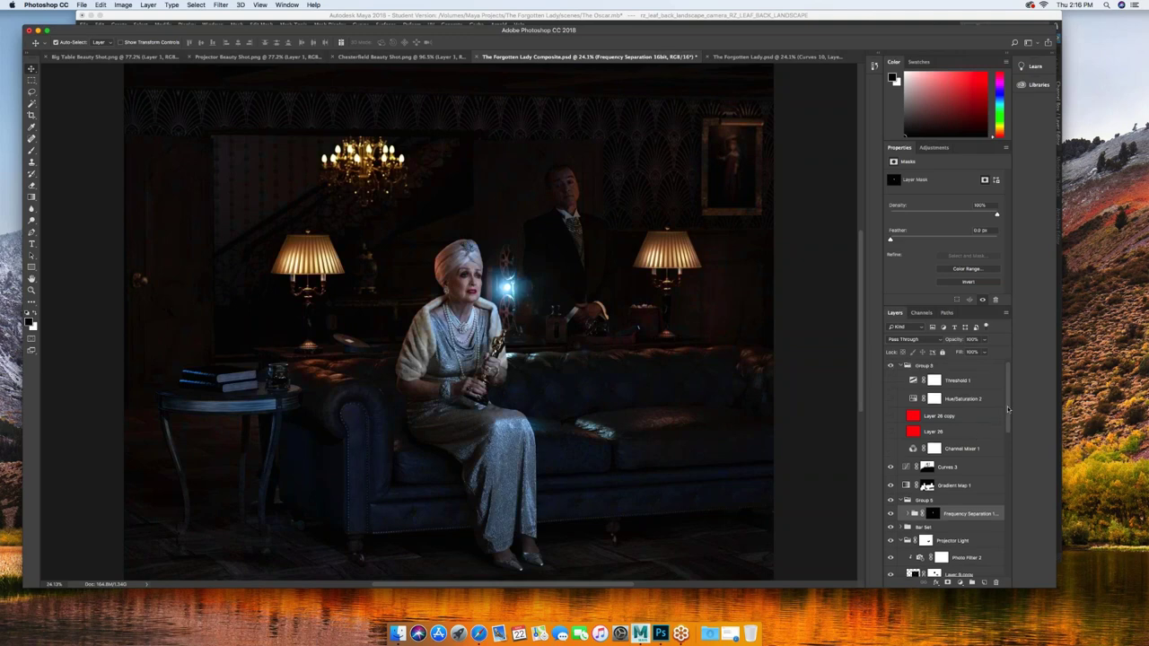
left_click(891, 449)
left_click(892, 449)
left_click(892, 433)
left_click(892, 432)
left_click(892, 418)
left_click(892, 418)
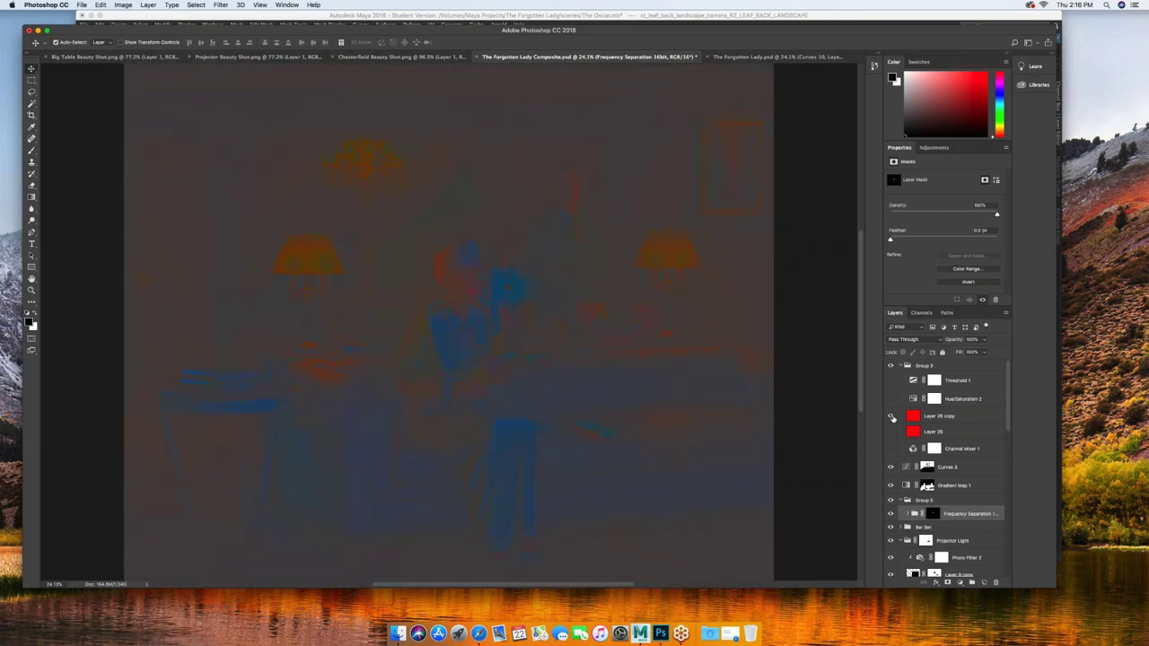
left_click(891, 417)
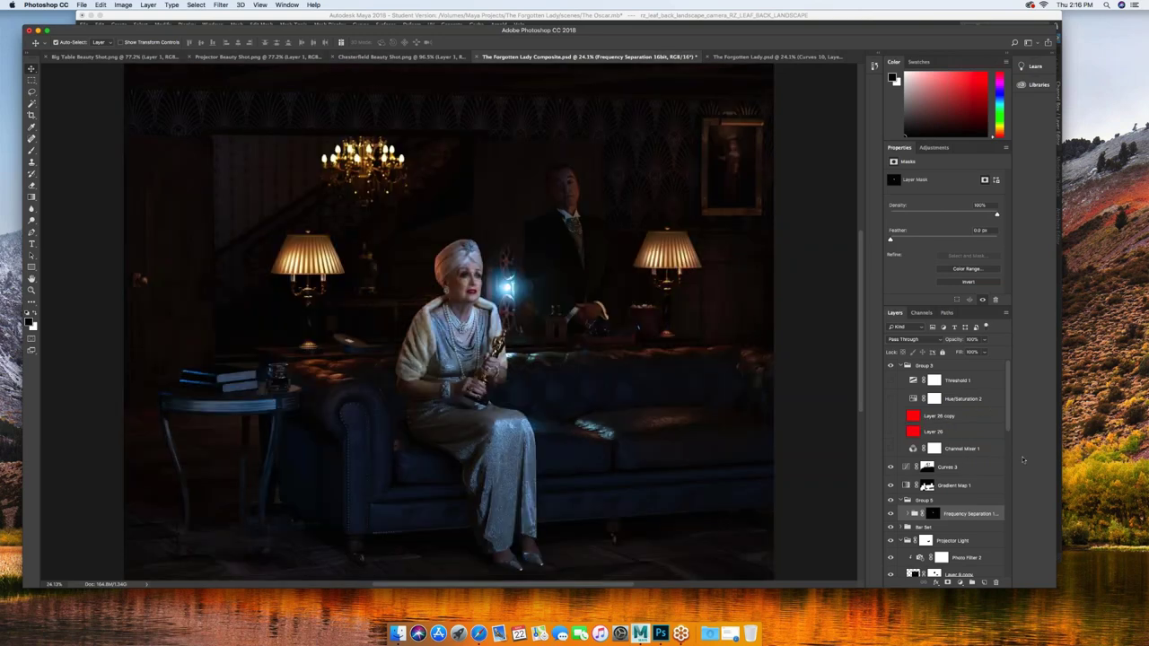
Hide Curves 3, Gradient Map 1, the frequency separation, the Projector Light layers and the Butler group.
left_click_drag(891, 467, 891, 575)
scroll(925, 404, "down", 10)
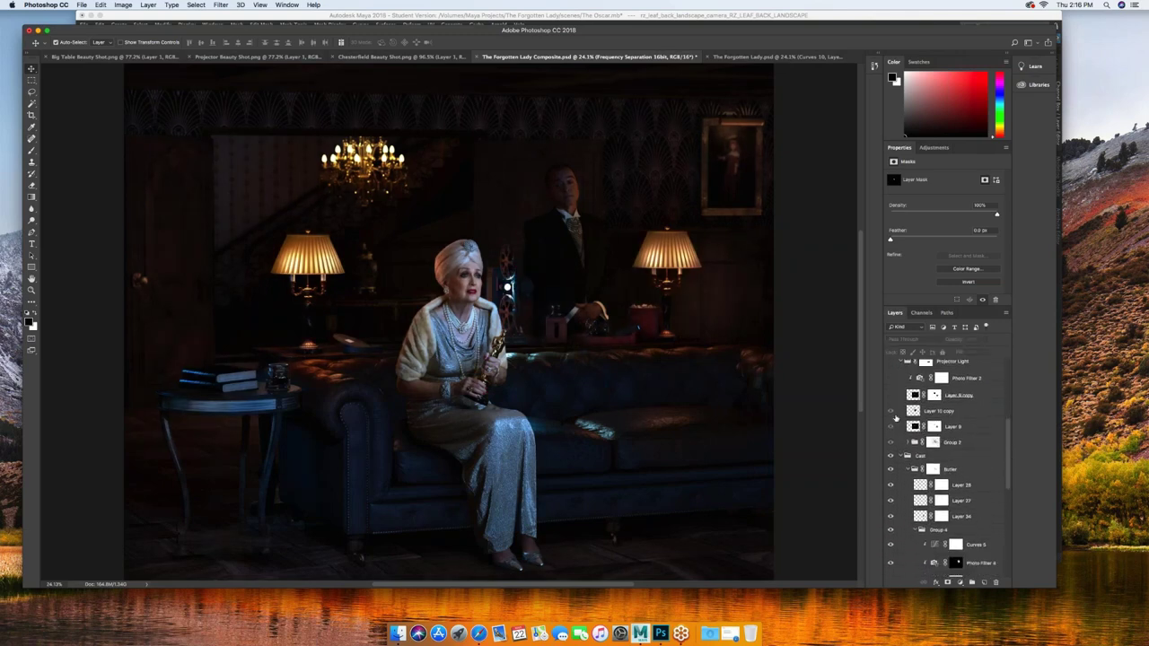
left_click_drag(892, 457, 891, 426)
scroll(946, 494, "down", 9)
scroll(945, 499, "down", 4)
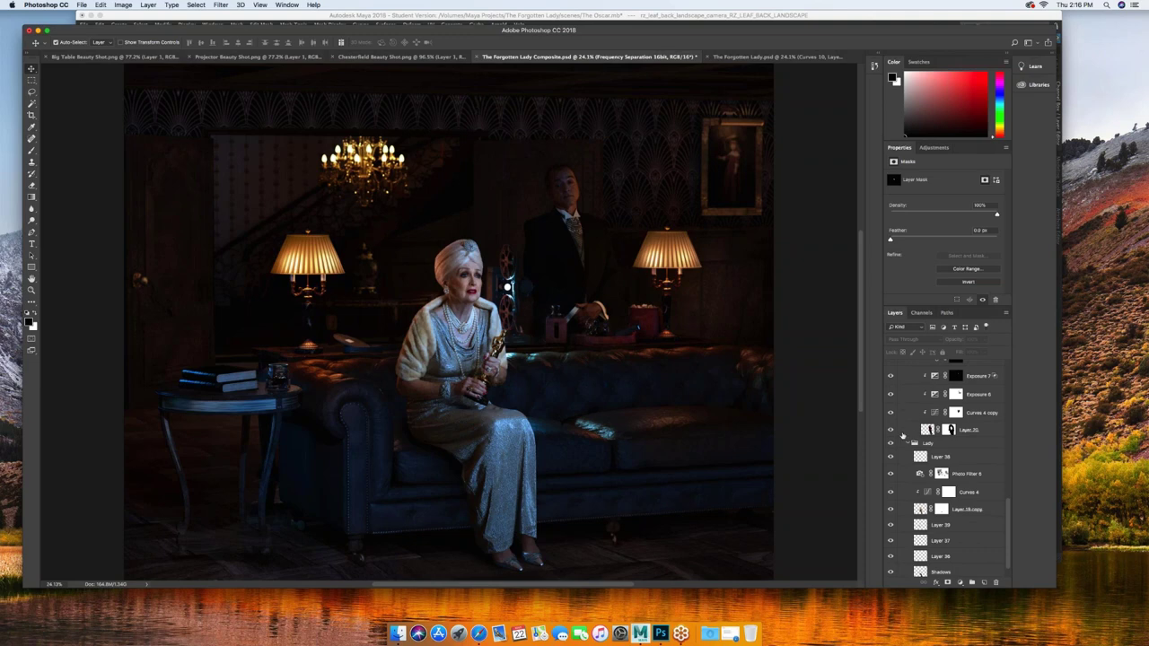
scroll(915, 431, "up", 8)
left_click(891, 451)
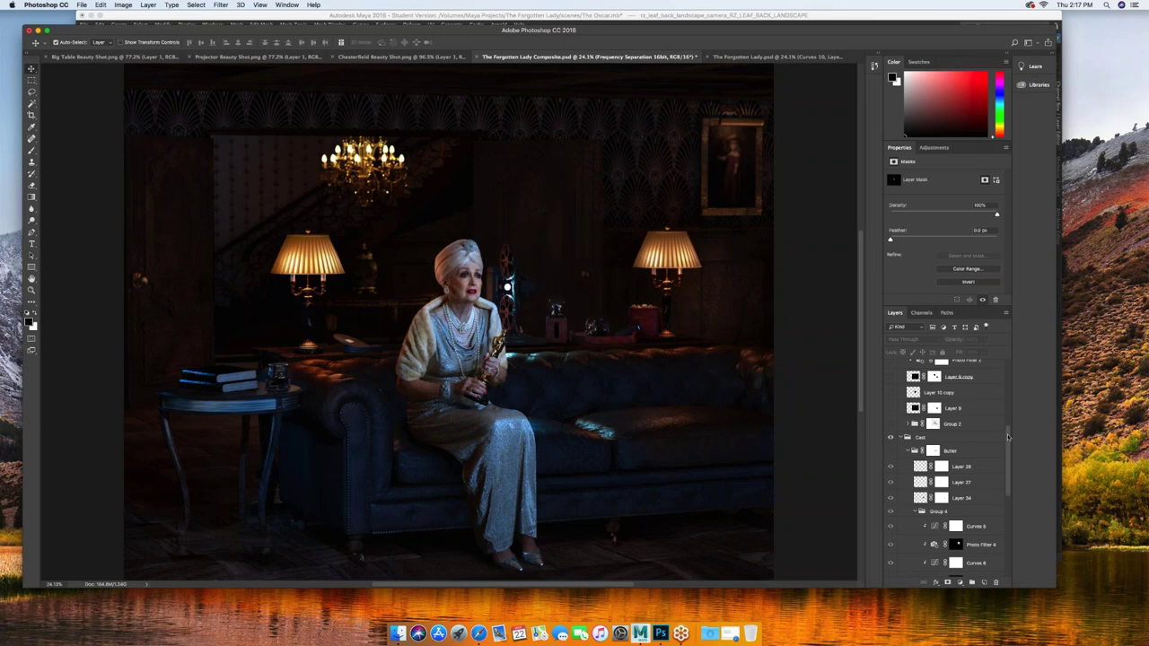
Hide everything in the Lady group except Layer 19 copy.
scroll(1007, 436, "down", 10)
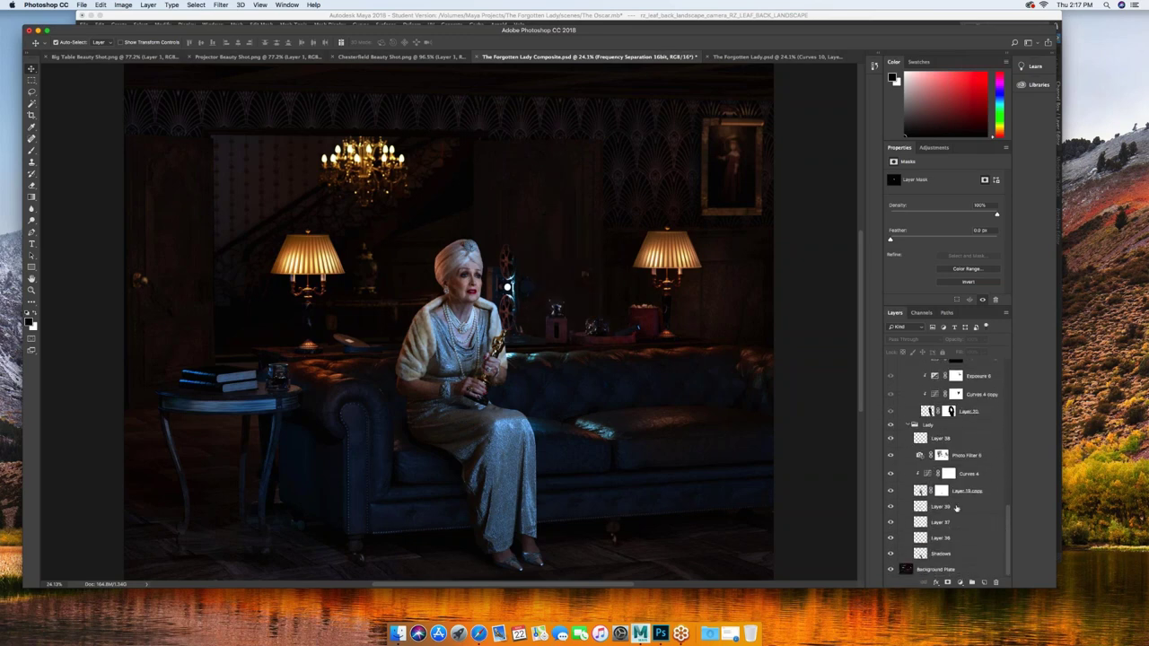
left_click_drag(892, 439, 892, 539)
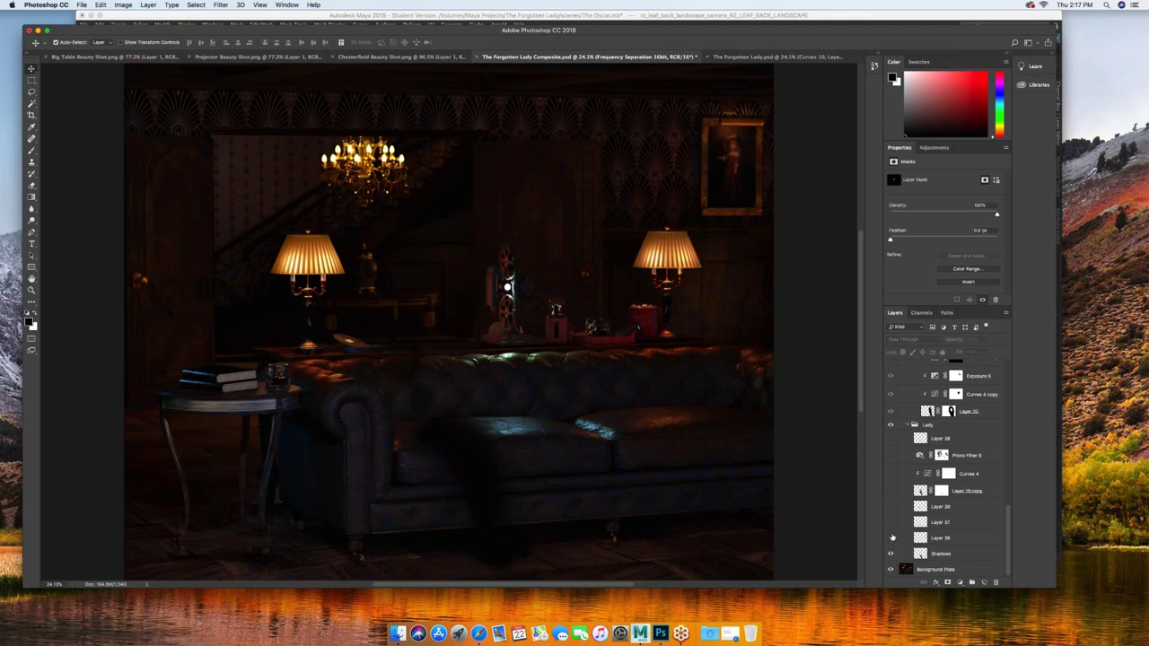
left_click(892, 491)
left_click(893, 556)
Show Channel Mixer 1 for a black-and-white preview, and turn on Curves 4 for the lady.
left_click_drag(1007, 505, 1018, 359)
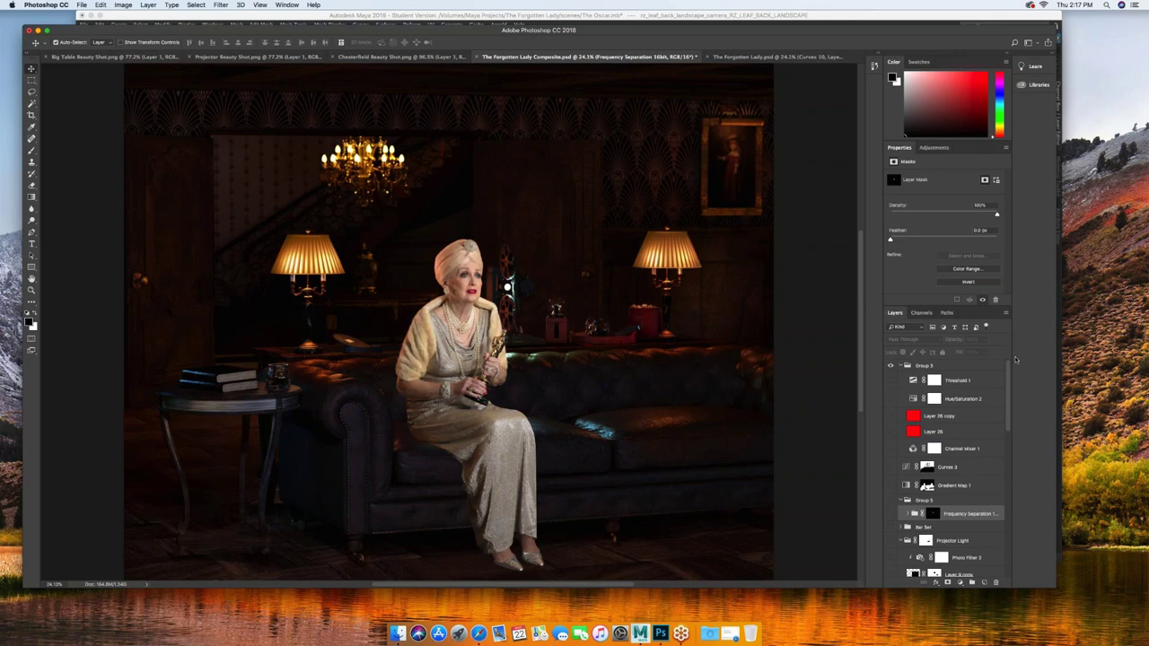
left_click(891, 449)
left_click_drag(1012, 405, 1017, 539)
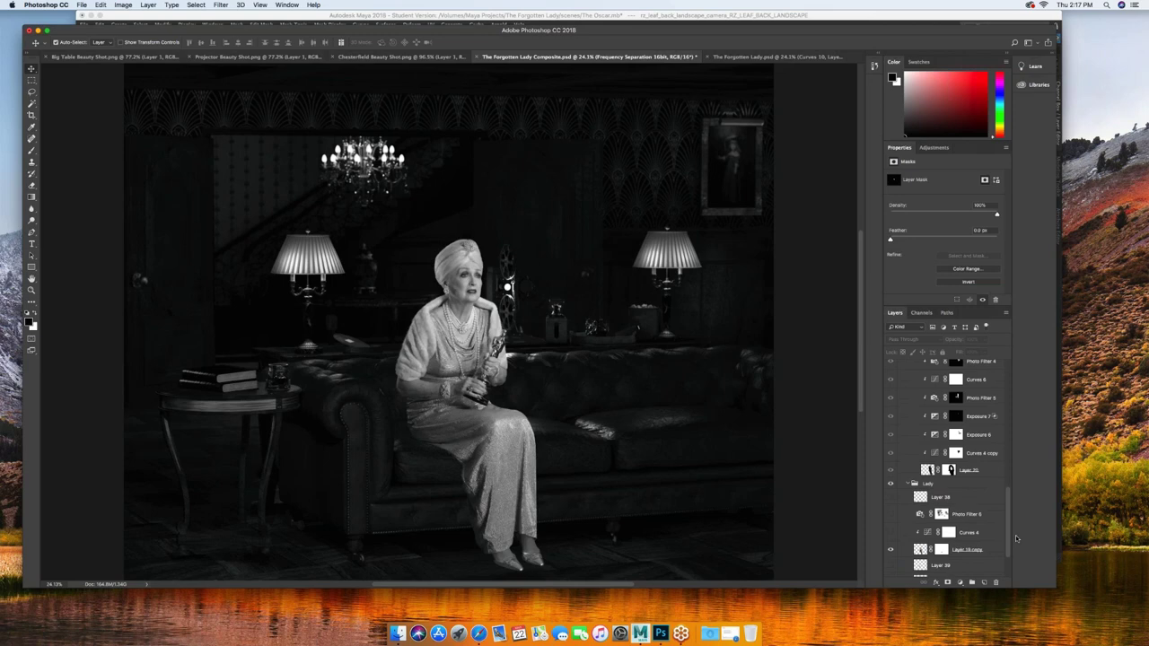
left_click(891, 533)
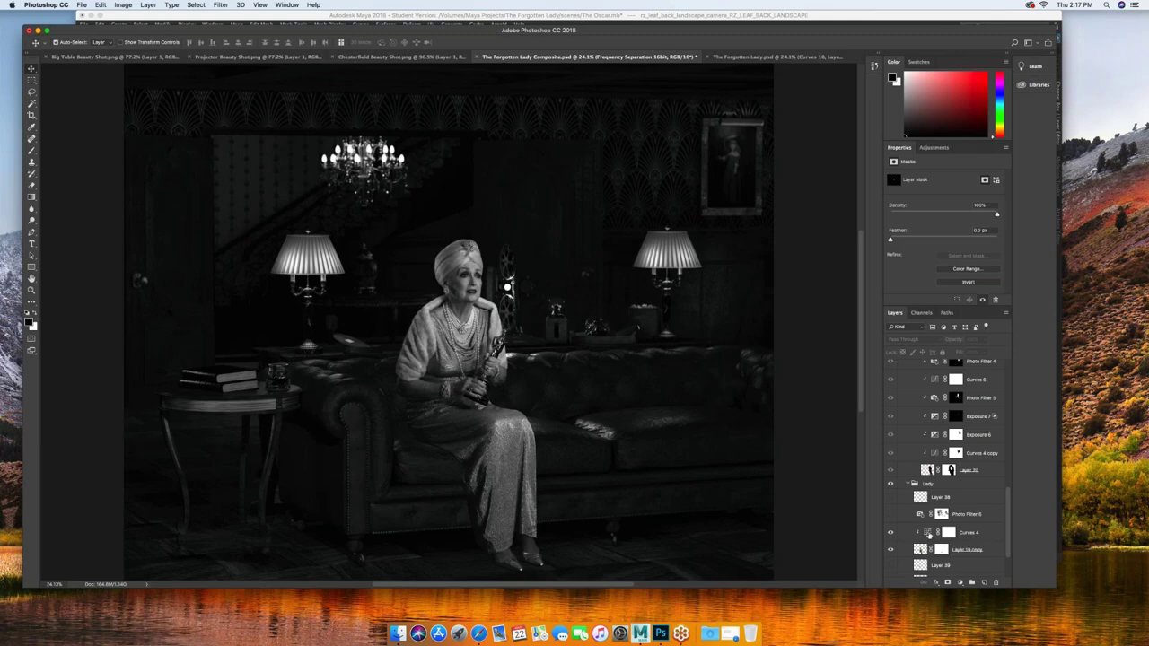
Open Curves 4, darken the lady's midtones strongly, and raise the curve point back up to a milder darkening.
left_click(930, 535)
left_click_drag(952, 259, 949, 275)
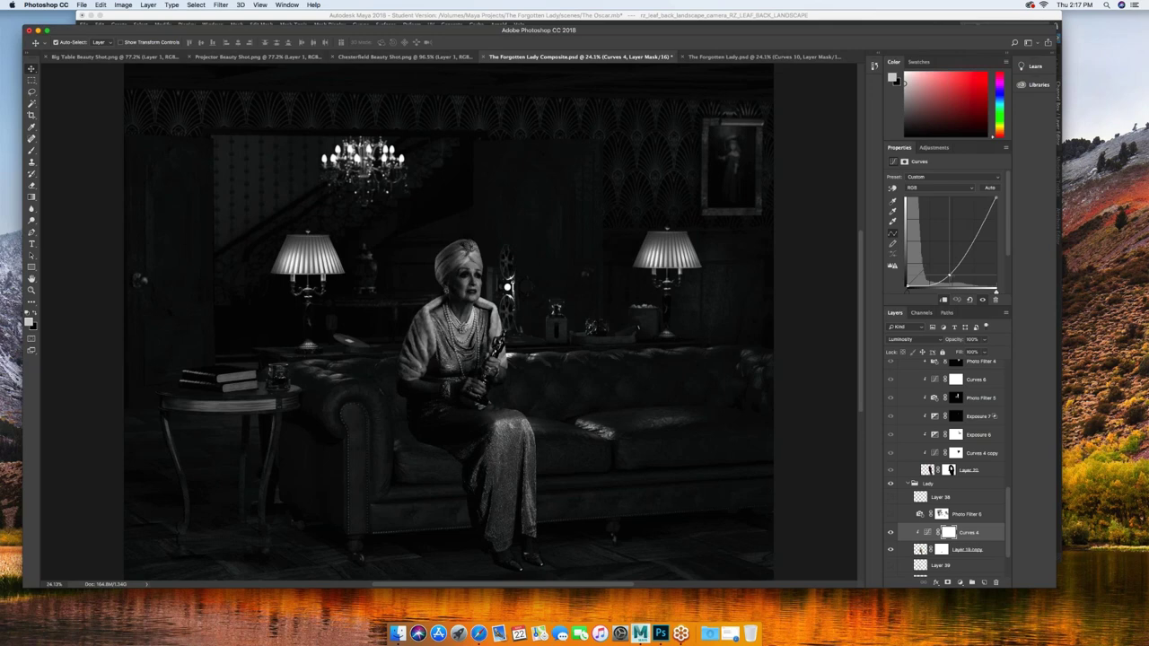
left_click_drag(950, 276, 953, 263)
Compare the views through Layer 26 and Layer 26 copy, and return to Channel Mixer 1 with its settings open.
scroll(1008, 497, "up", 6)
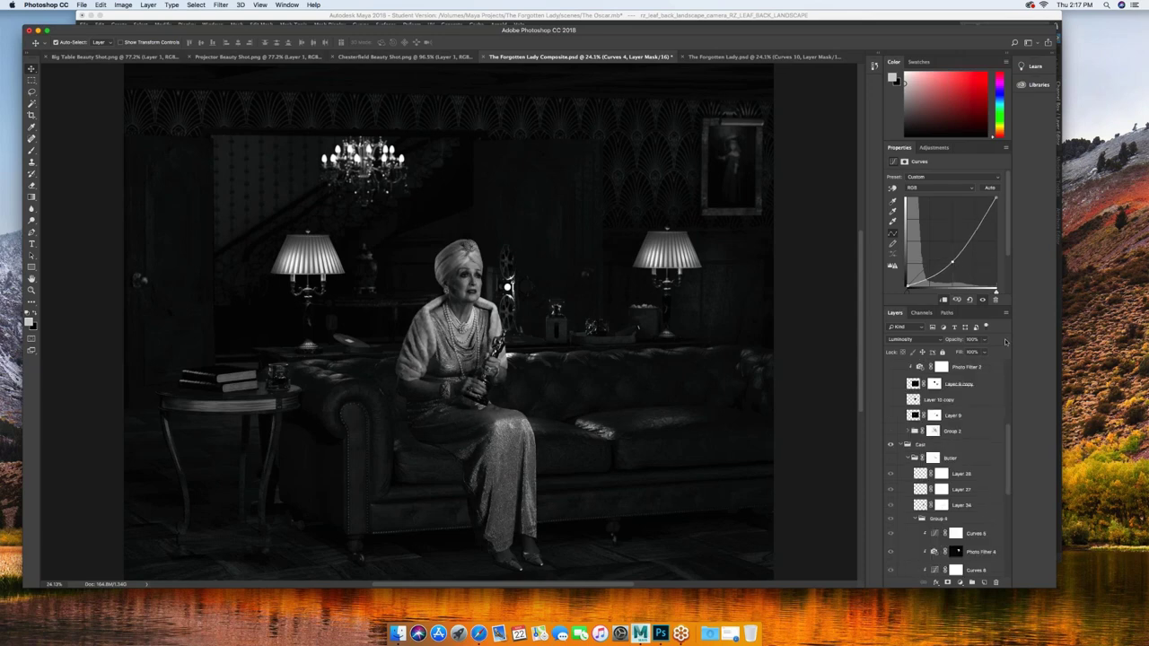
left_click(891, 447)
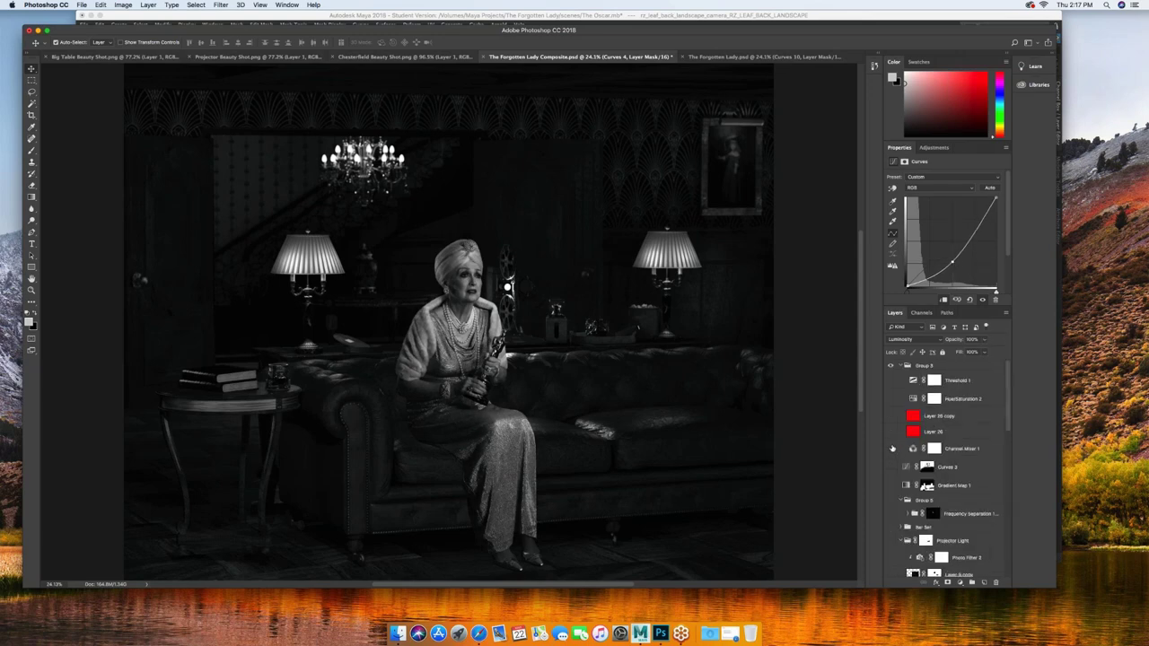
left_click(891, 432)
left_click(891, 418)
left_click(892, 418)
left_click(892, 449)
left_click(914, 449)
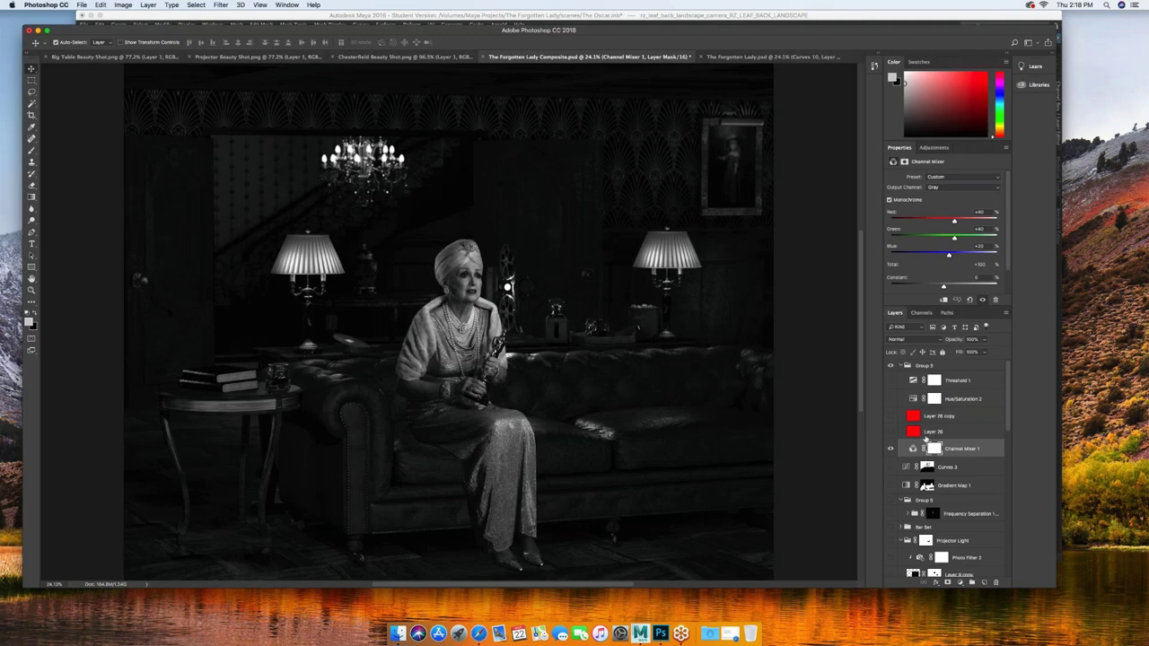
Show and select Layer 26 to check its blend mode, and replace it and Channel Mixer 1 with Layer 26 copy.
left_click(892, 433)
left_click(953, 434)
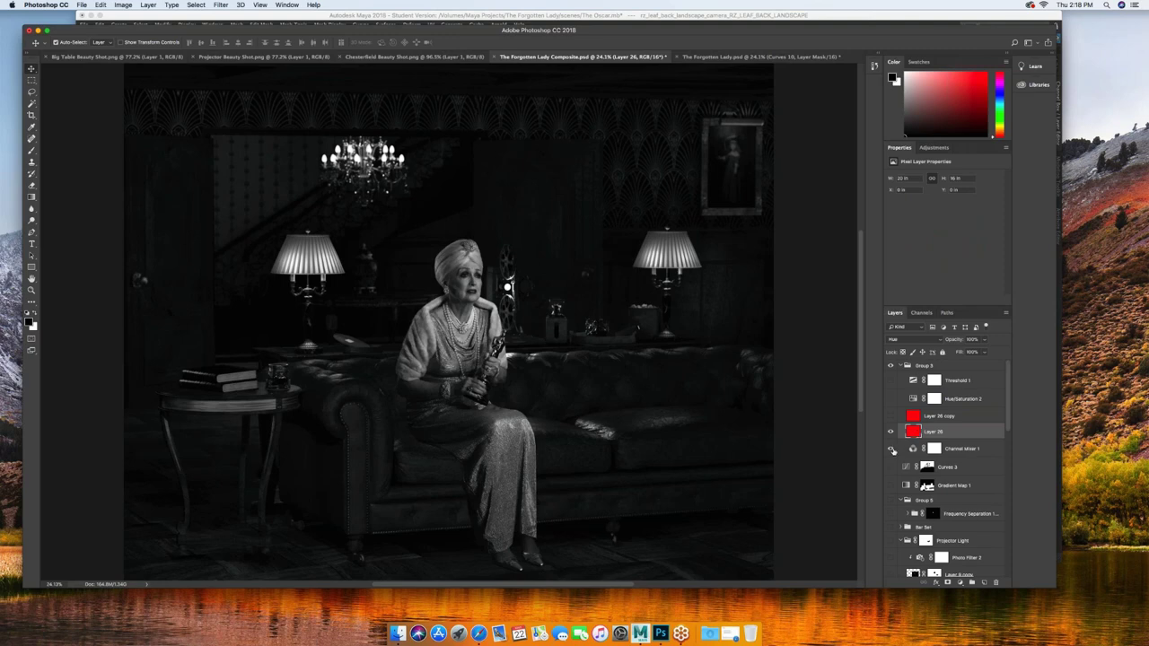
left_click(893, 449)
left_click(891, 433)
left_click(891, 417)
left_click(966, 419)
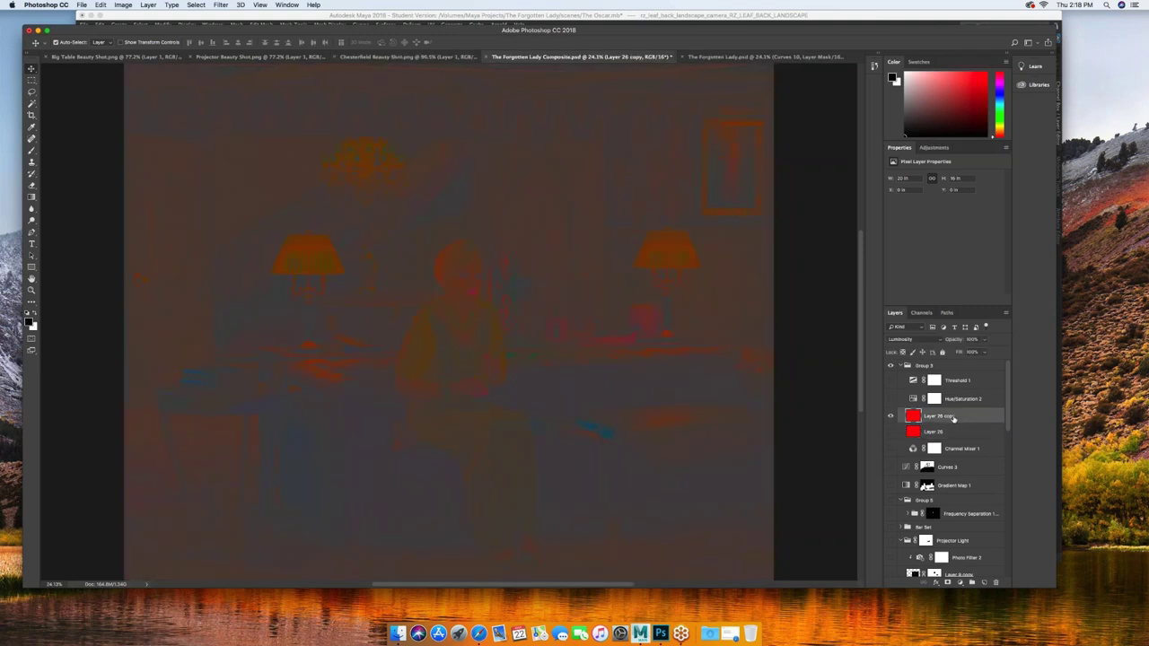
Compare the colour check view using Layer 26, Threshold 1 and Hue/Saturation 2 with Layer 26 copy.
left_click(892, 433)
left_click(891, 432)
left_click(891, 399)
left_click(890, 400)
left_click(892, 380)
left_click(892, 381)
left_click(890, 398)
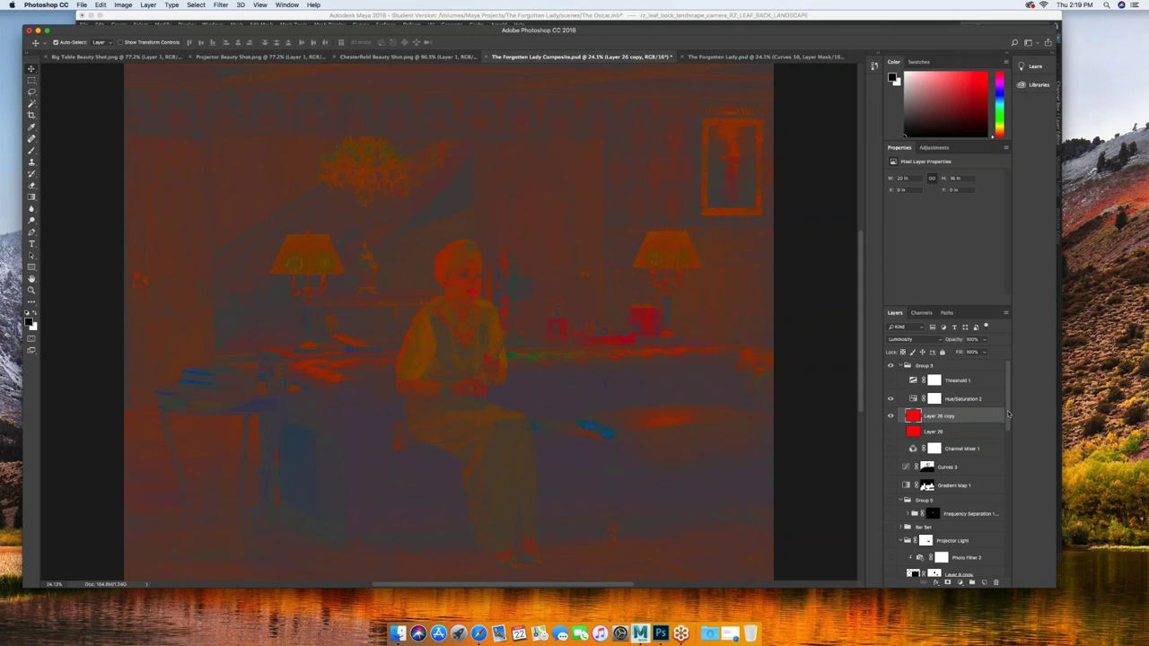
Hide the Layer 26 copy colour check and turn off Photo Filter 6 in the Lady group.
left_click(890, 419)
scroll(1013, 510, "down", 10)
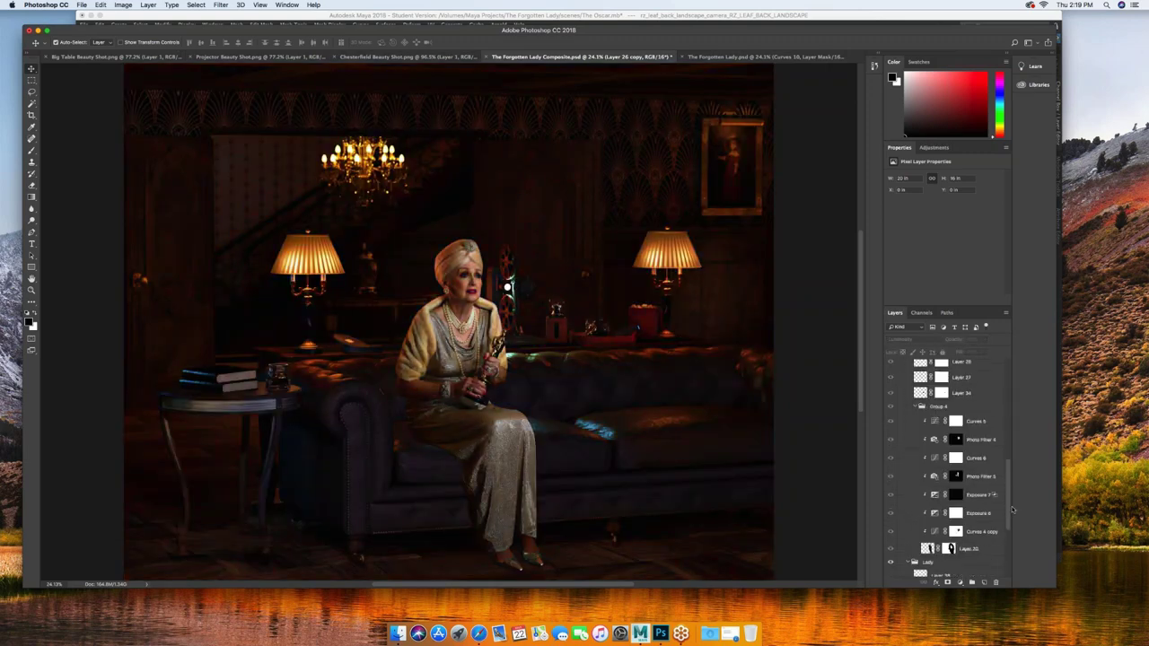
scroll(1013, 510, "down", 2)
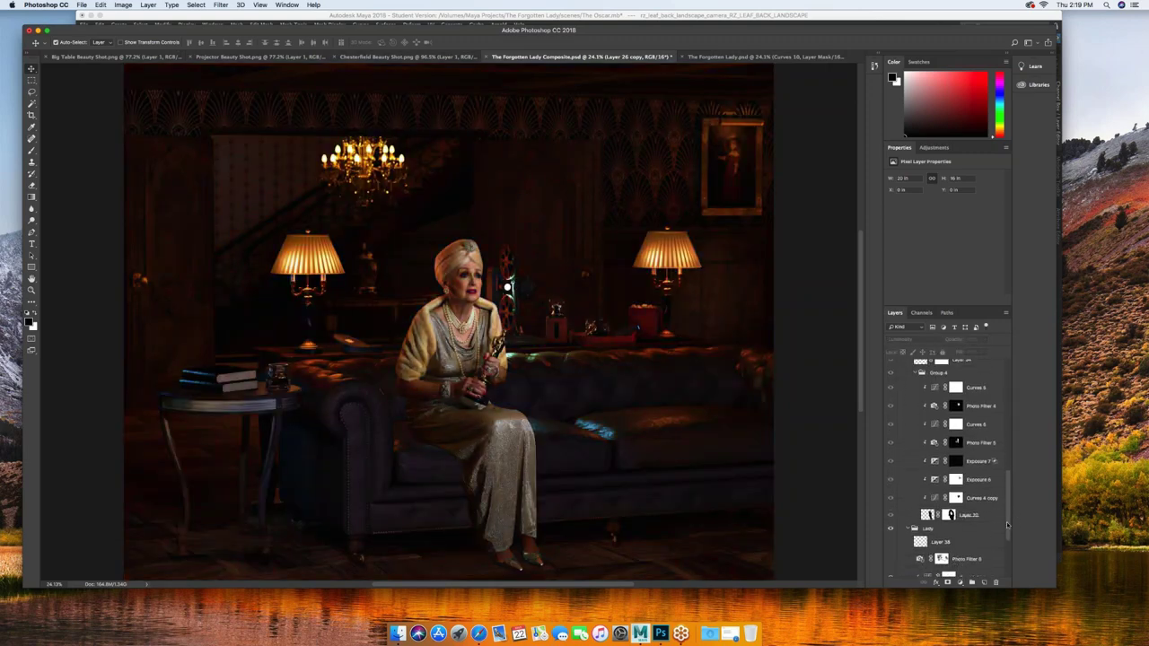
scroll(1013, 519, "down", 5)
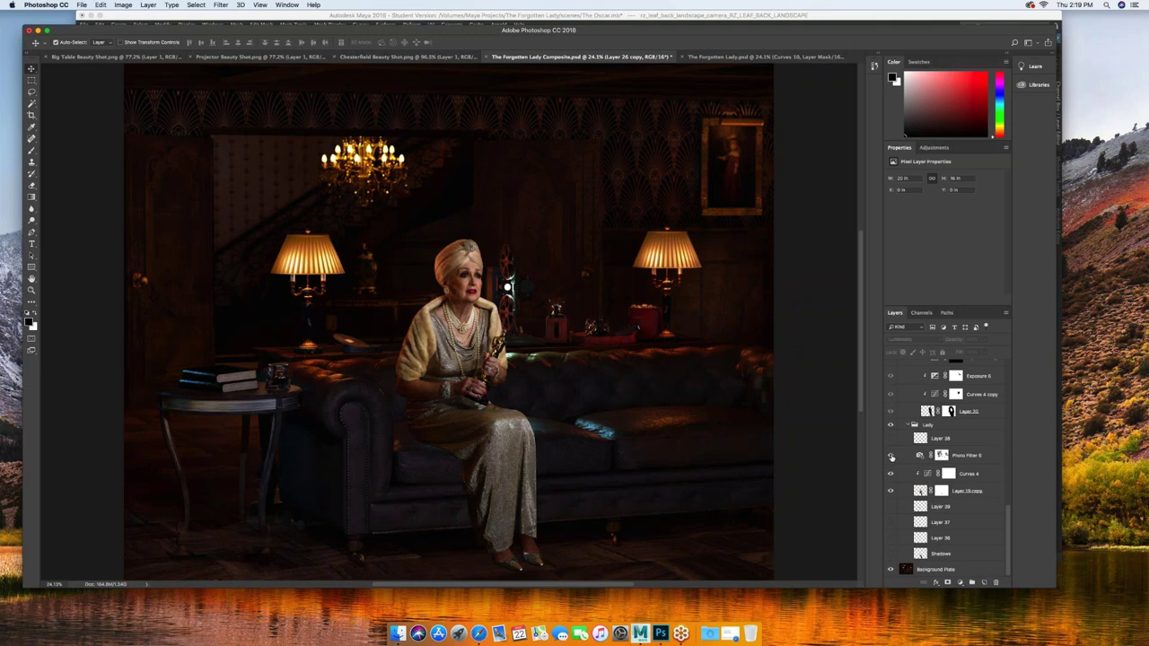
left_click(891, 456)
Add a Hue/Saturation adjustment above Background Plate, with hue at -32 and saturation lowered to about -20.
left_click(972, 571)
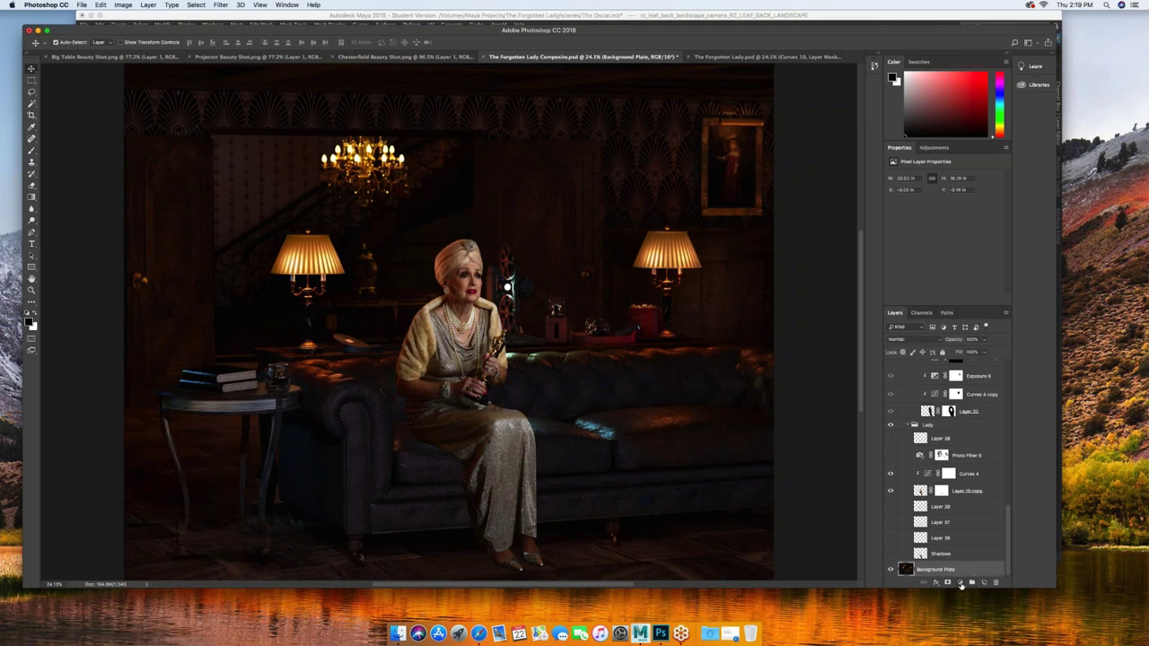
left_click(961, 584)
scroll(975, 608, "down", 5)
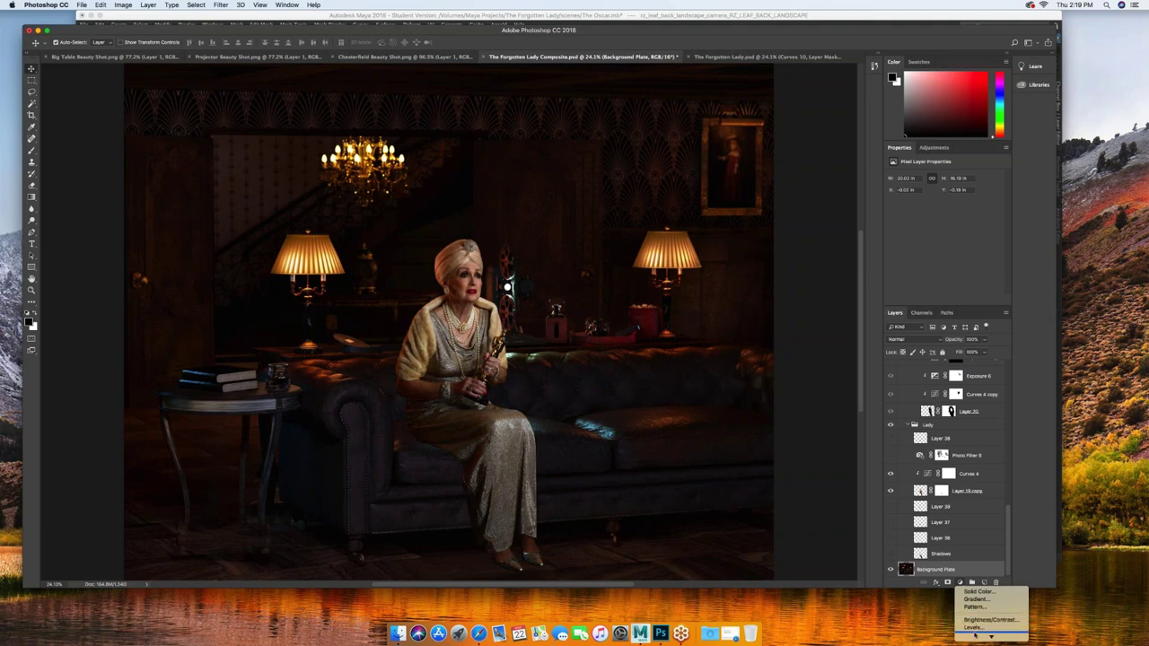
left_click(979, 610)
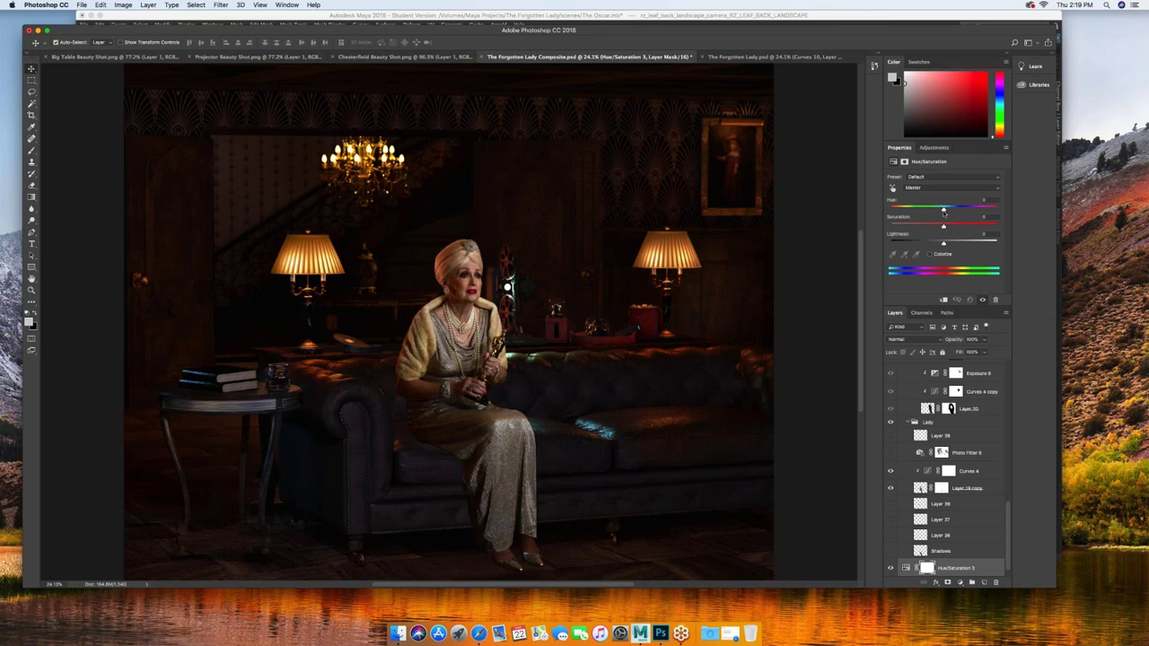
left_click_drag(944, 211, 934, 227)
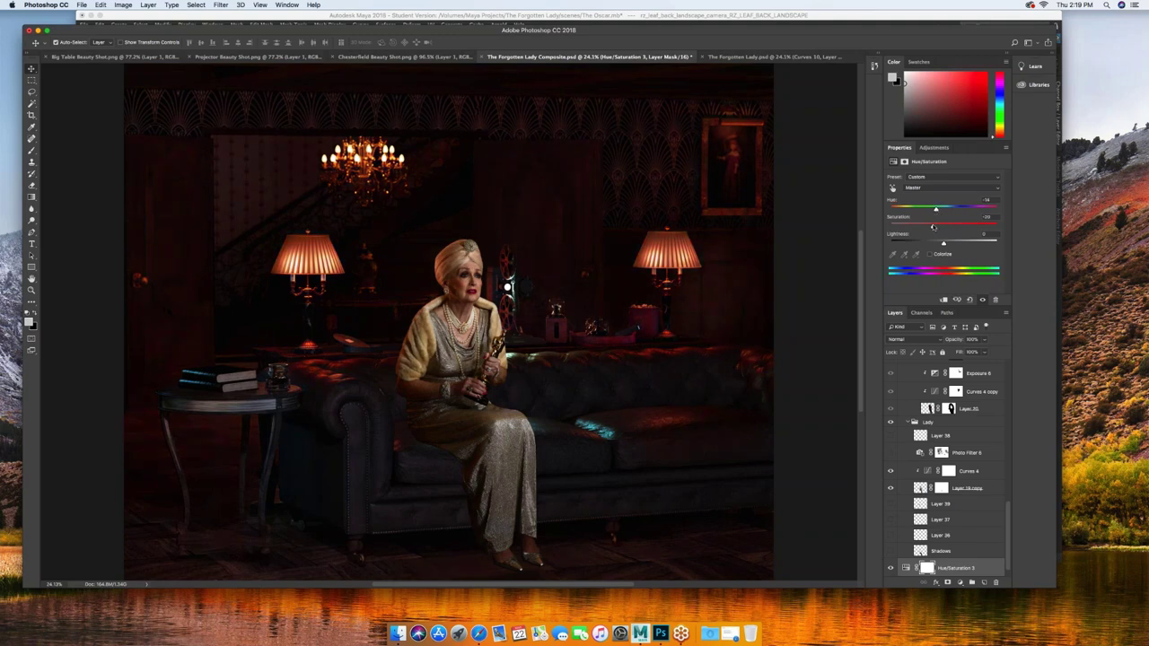
left_click_drag(938, 211, 927, 211)
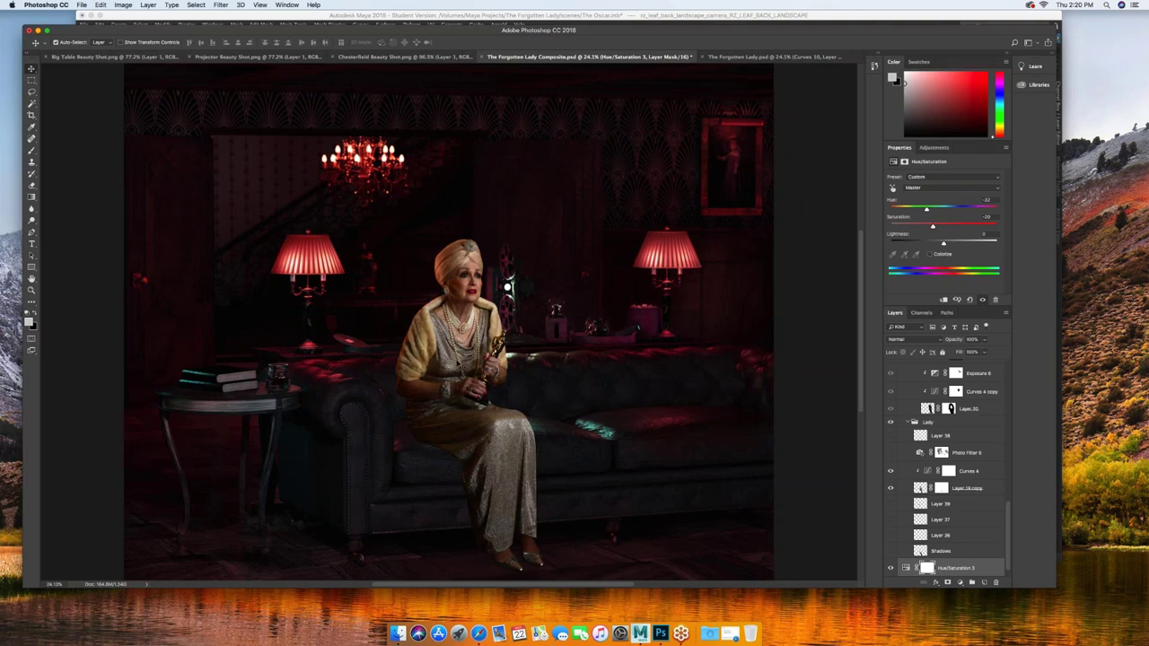
Check the lady's colour against the background through Layer 26 copy and Layer 26, ending with Layer 26 copy shown.
scroll(1008, 368, "up", 5)
scroll(1008, 367, "up", 5)
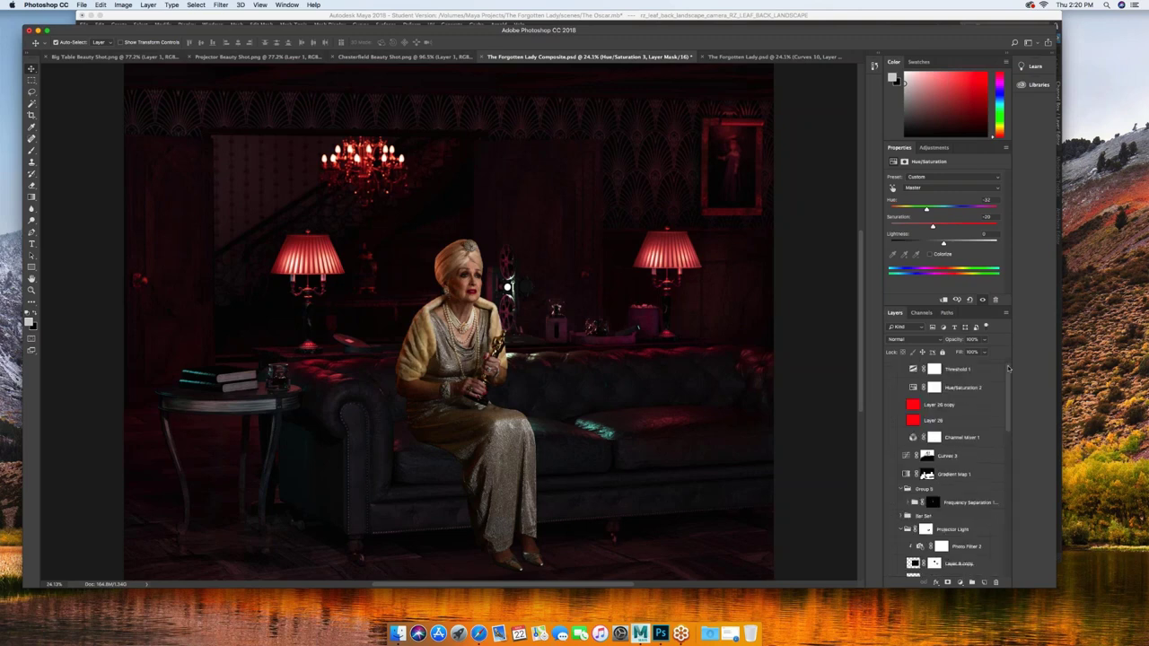
left_click(890, 406)
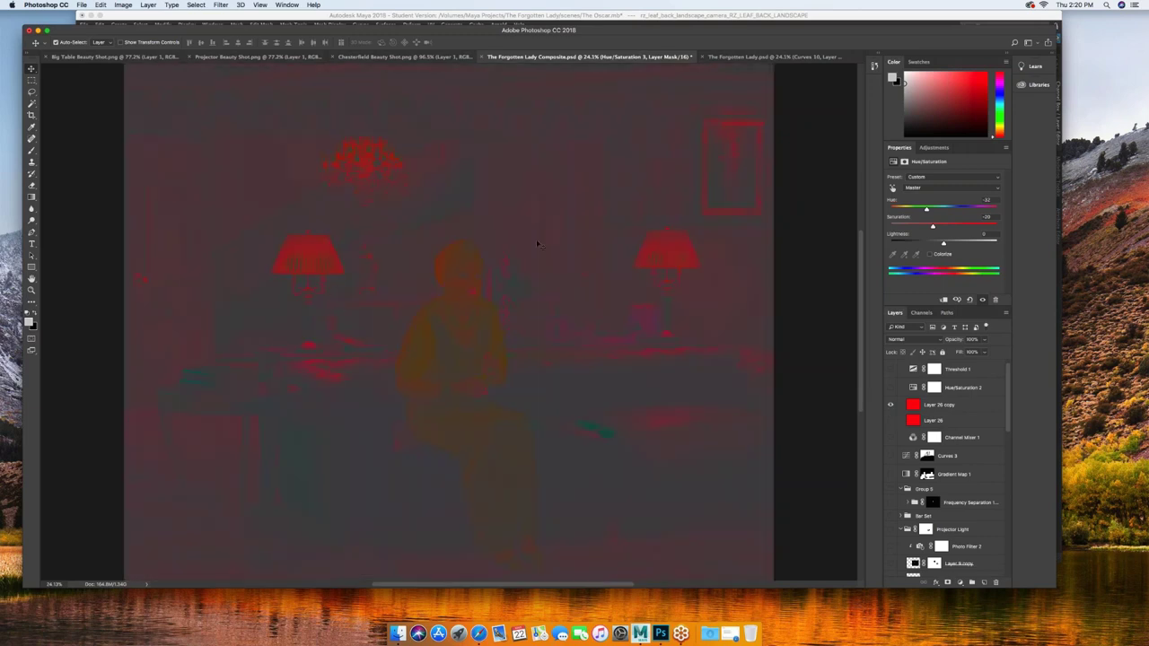
left_click(891, 407)
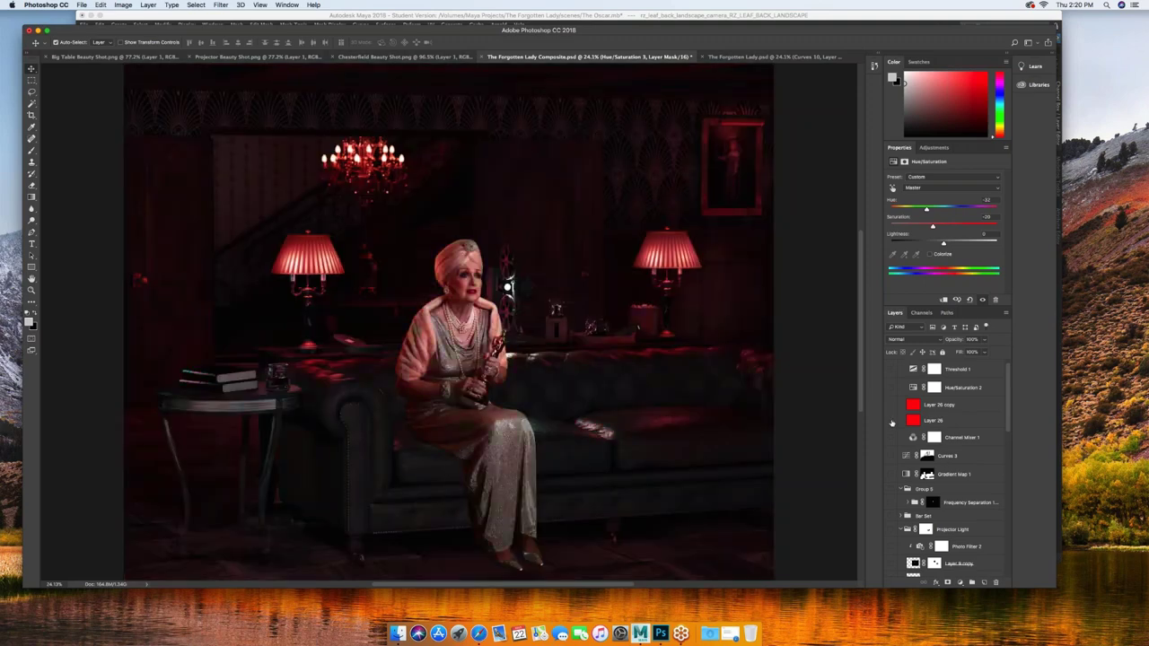
left_click(892, 406)
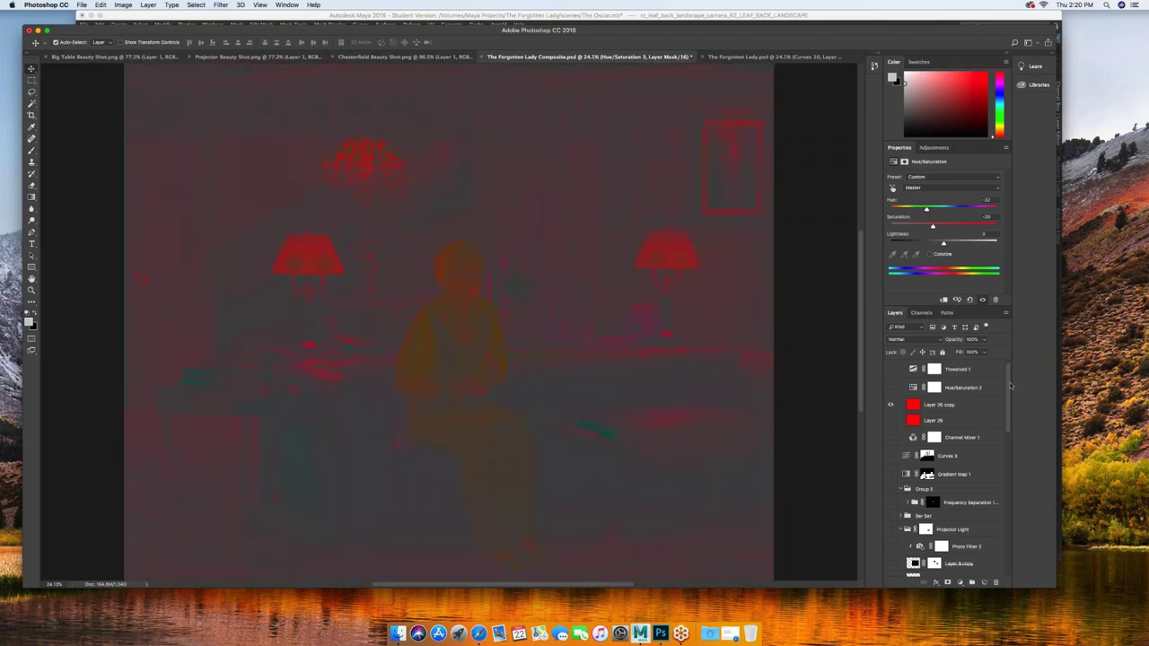
Add a clipped Hue/Saturation adjustment to Layer 19 copy with hue -28 and saturation +5, and hide Layer 26 copy.
left_click_drag(1009, 420, 1016, 523)
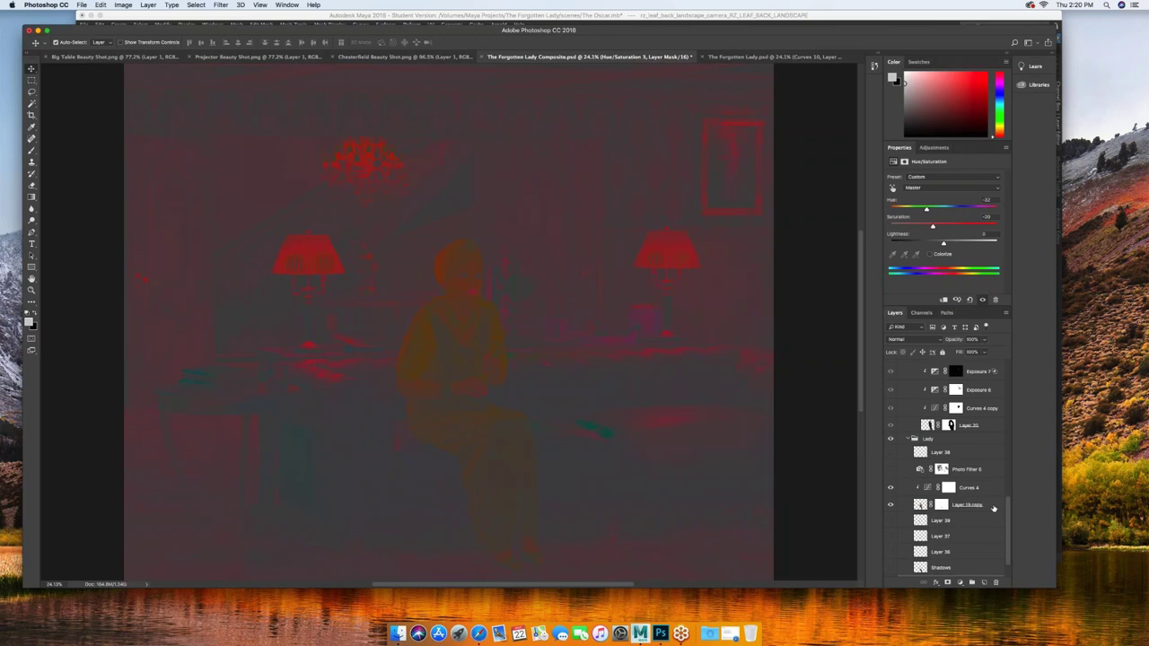
left_click(994, 508)
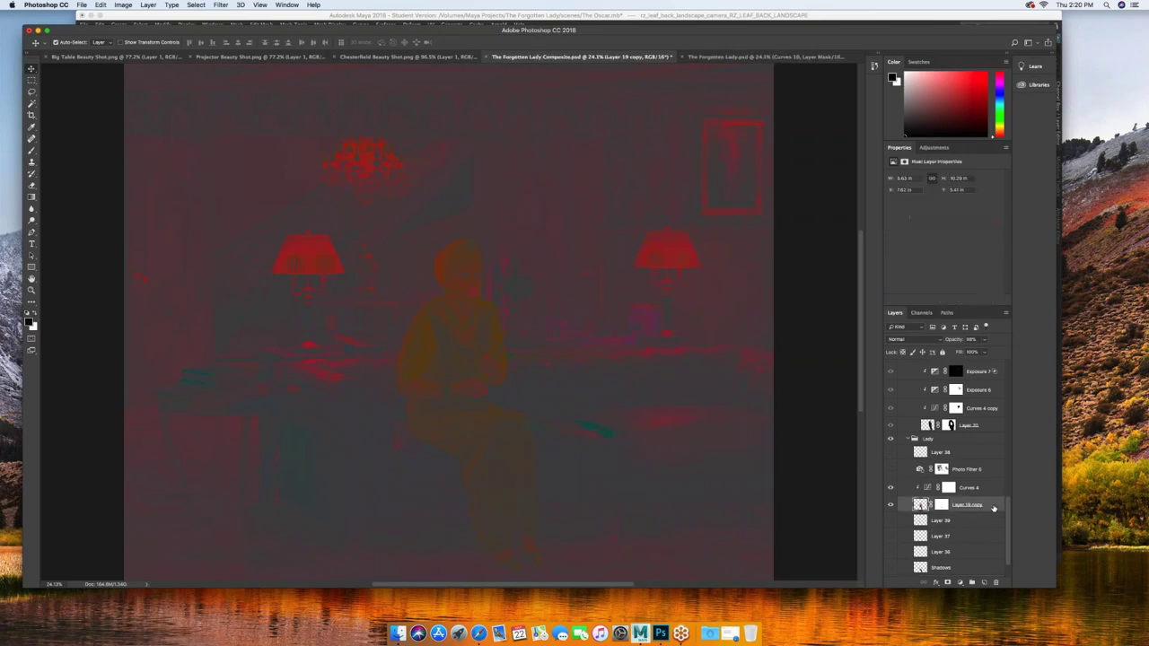
left_click(960, 583)
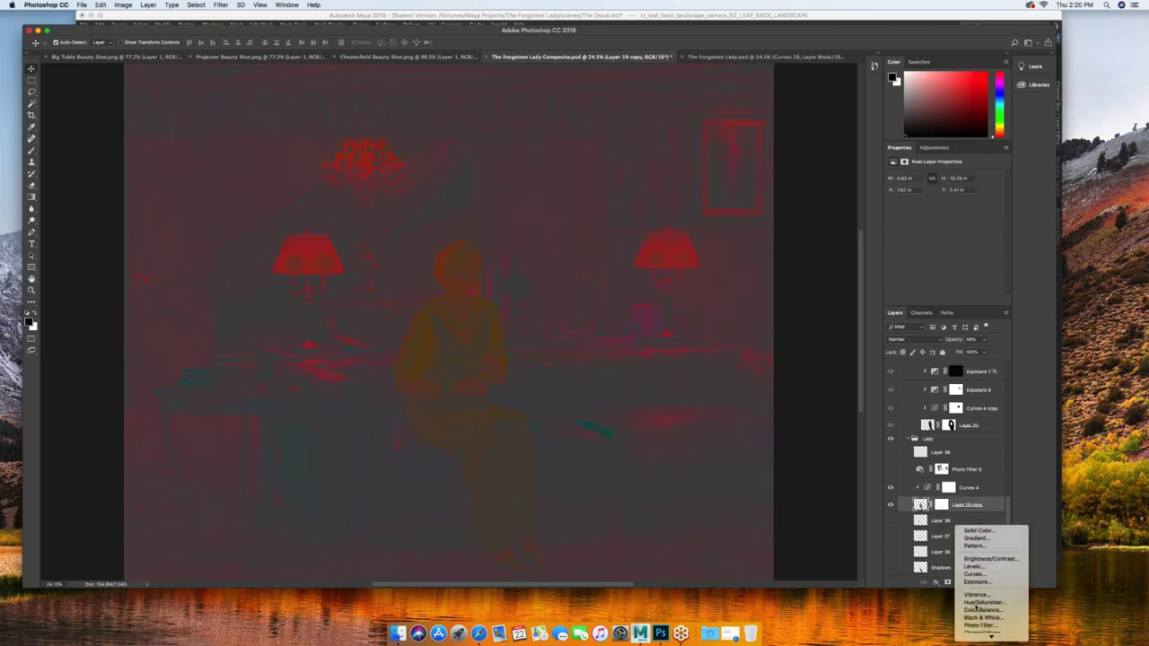
key("Escape")
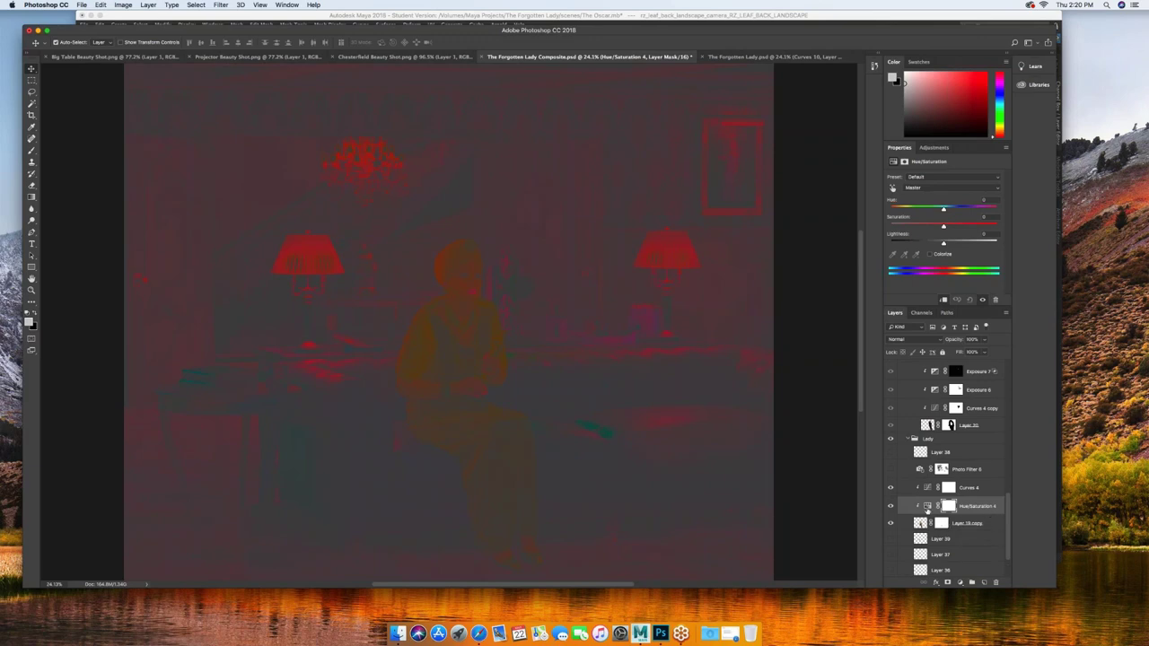
left_click(929, 508)
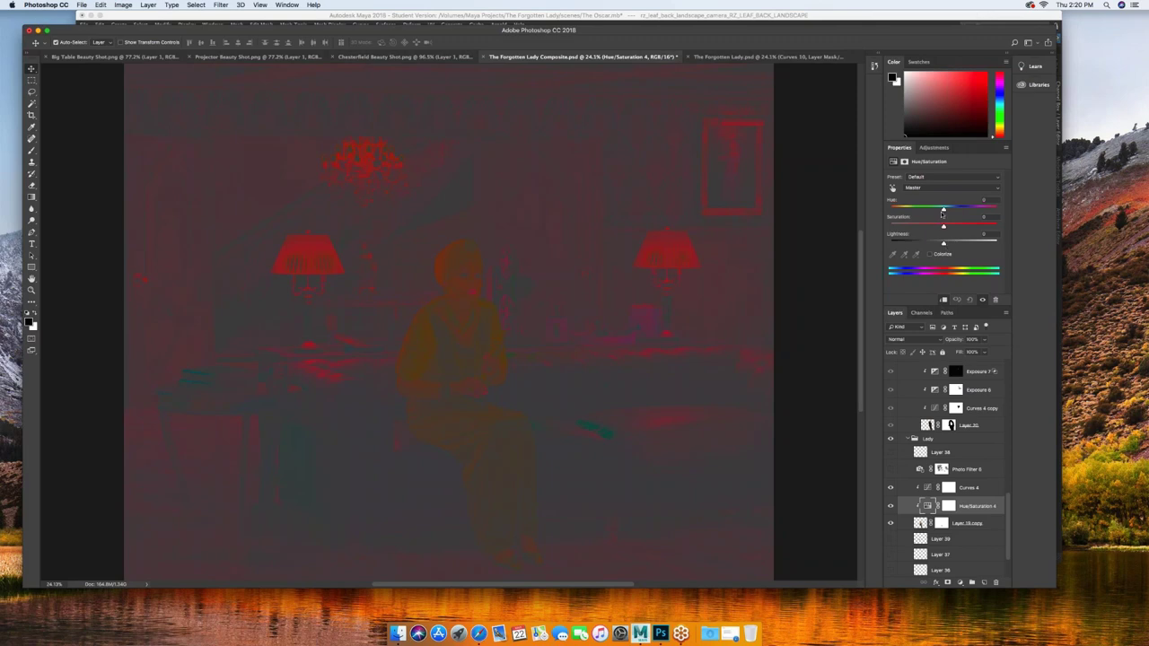
left_click_drag(944, 210, 930, 212)
left_click_drag(929, 212, 946, 228)
scroll(1009, 391, "up", 5)
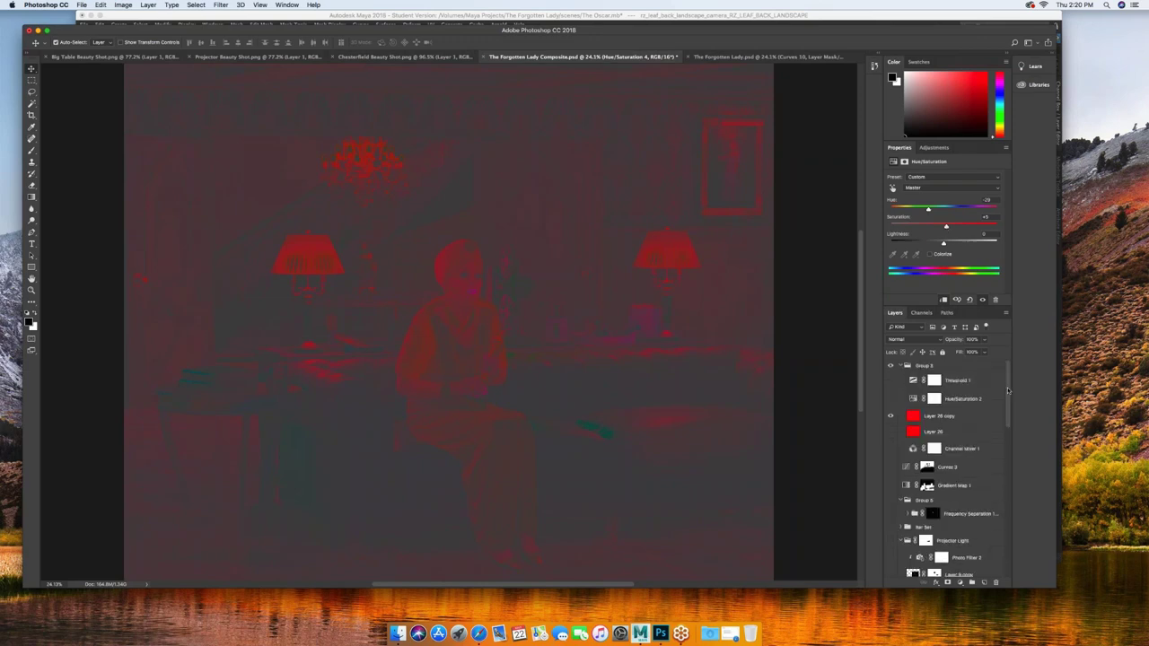
left_click(893, 418)
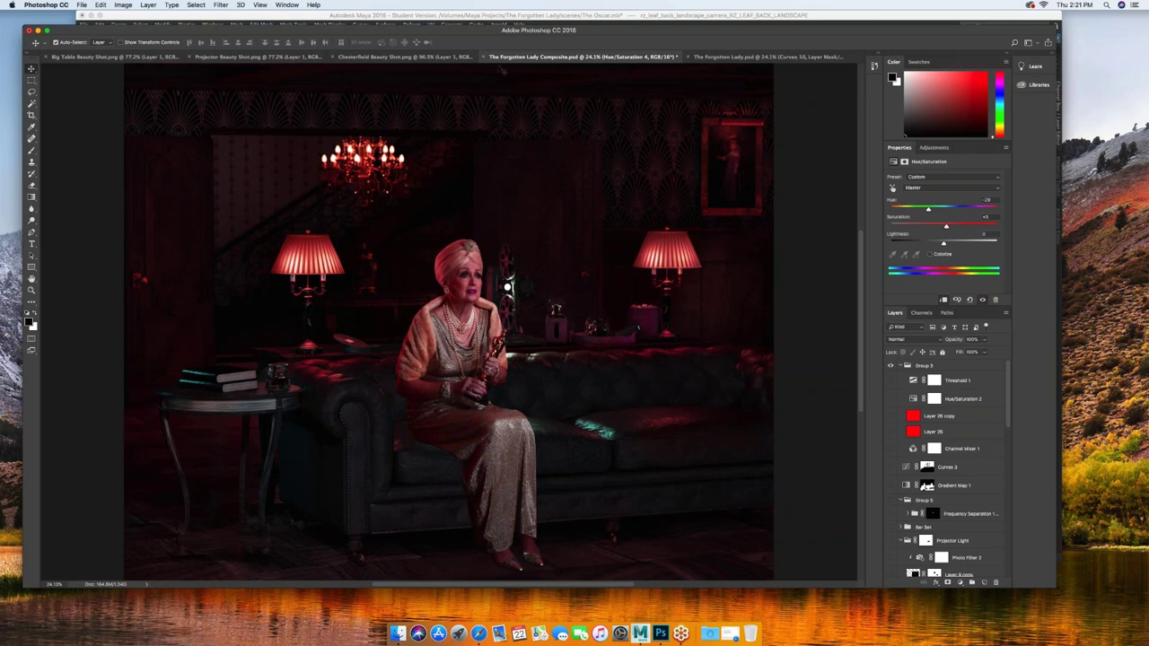
Review The Forgotten Lady.psd and the projector, big table and Chesterfield beauty shots.
left_click(736, 56)
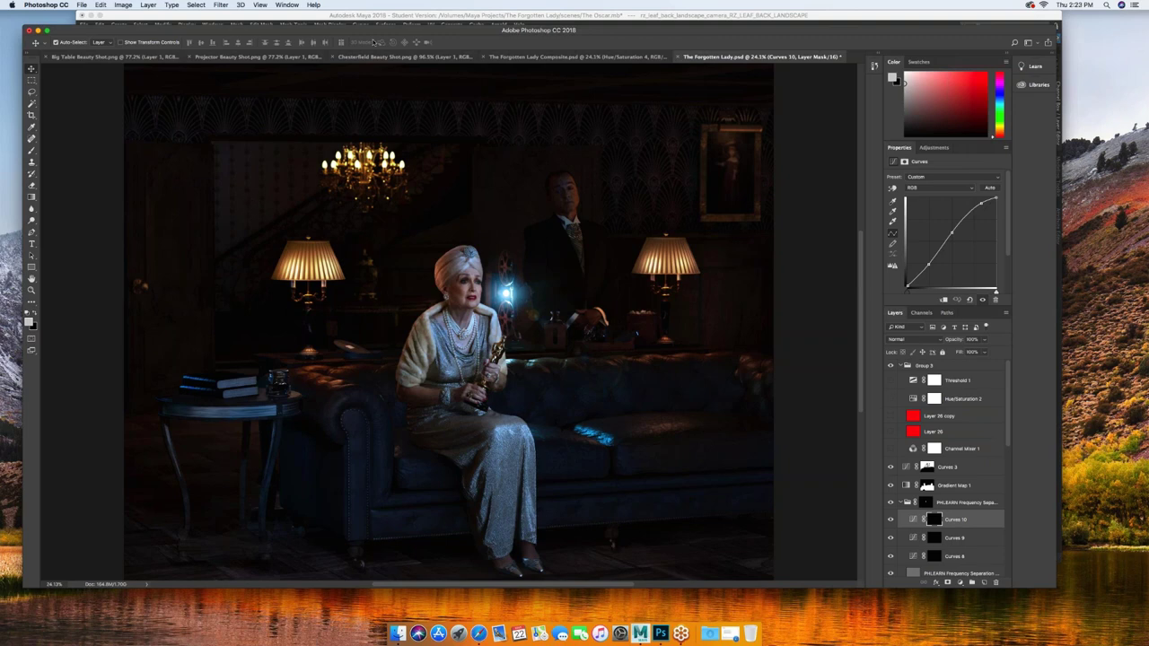
left_click(248, 59)
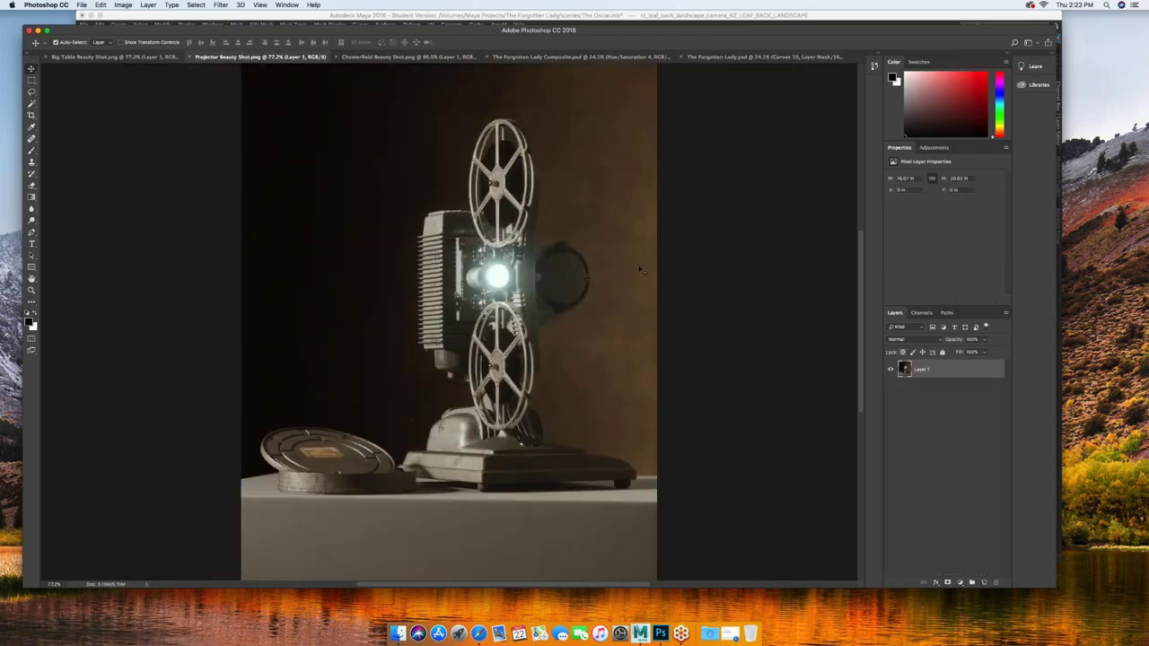
left_click(103, 58)
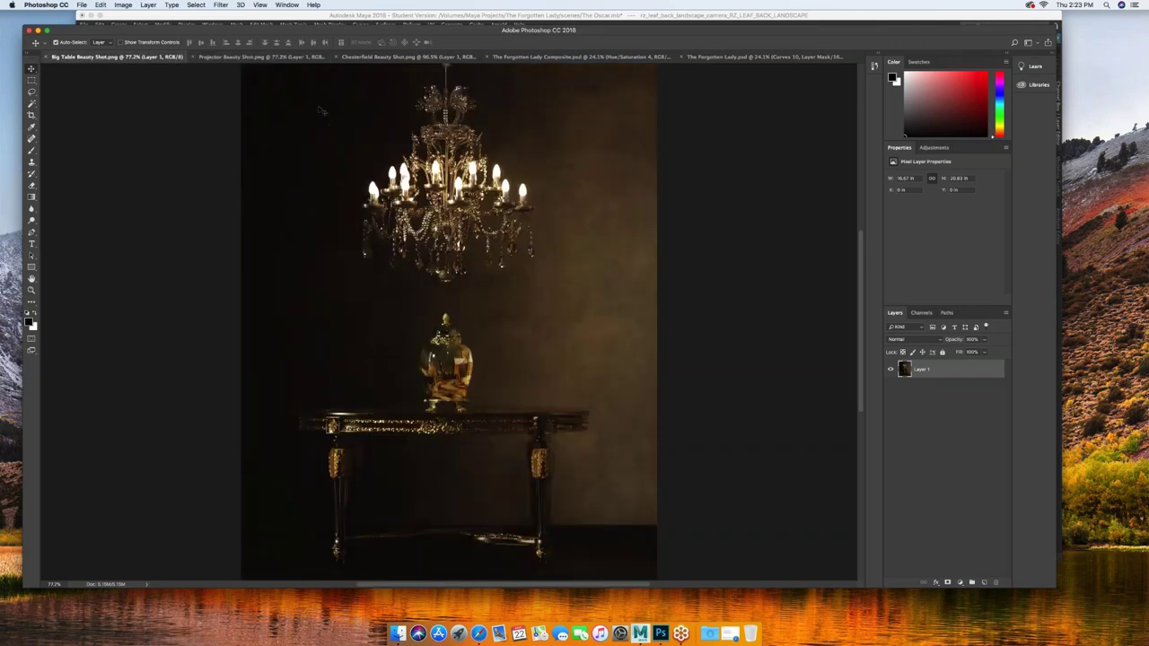
left_click(262, 57)
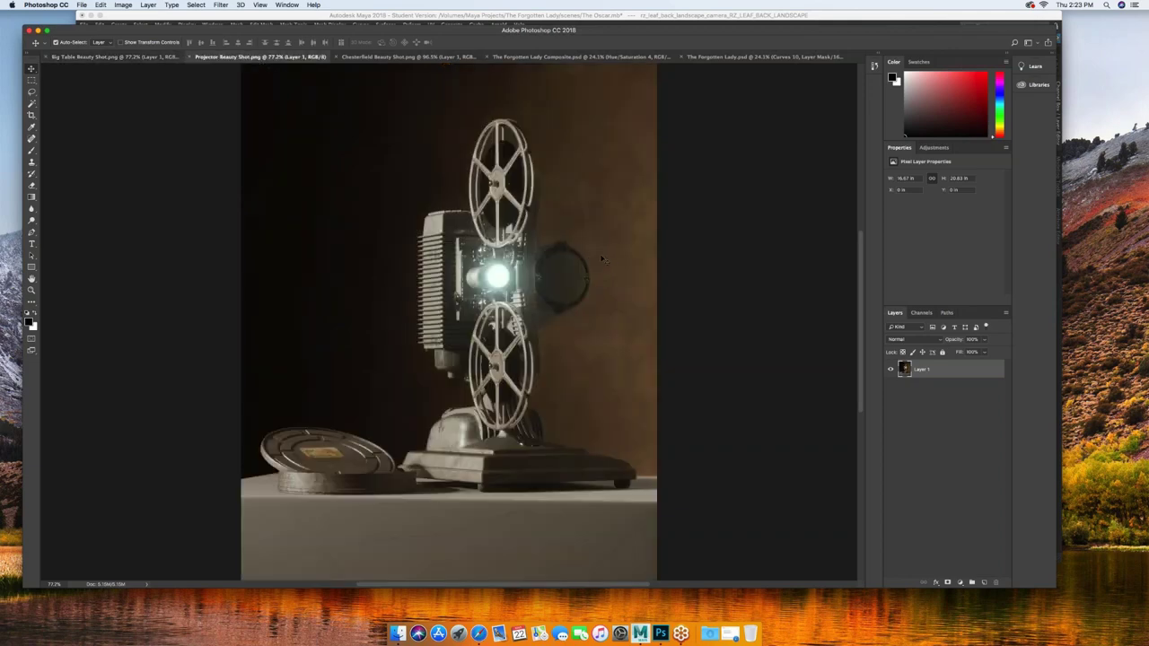
left_click(151, 57)
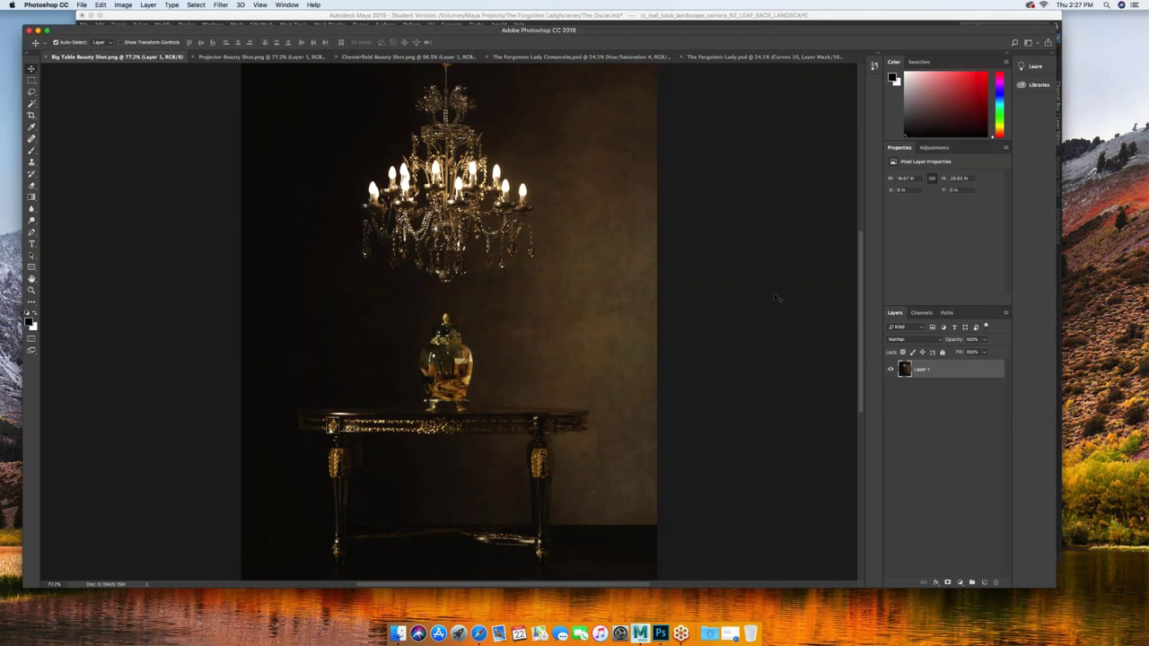
left_click(365, 58)
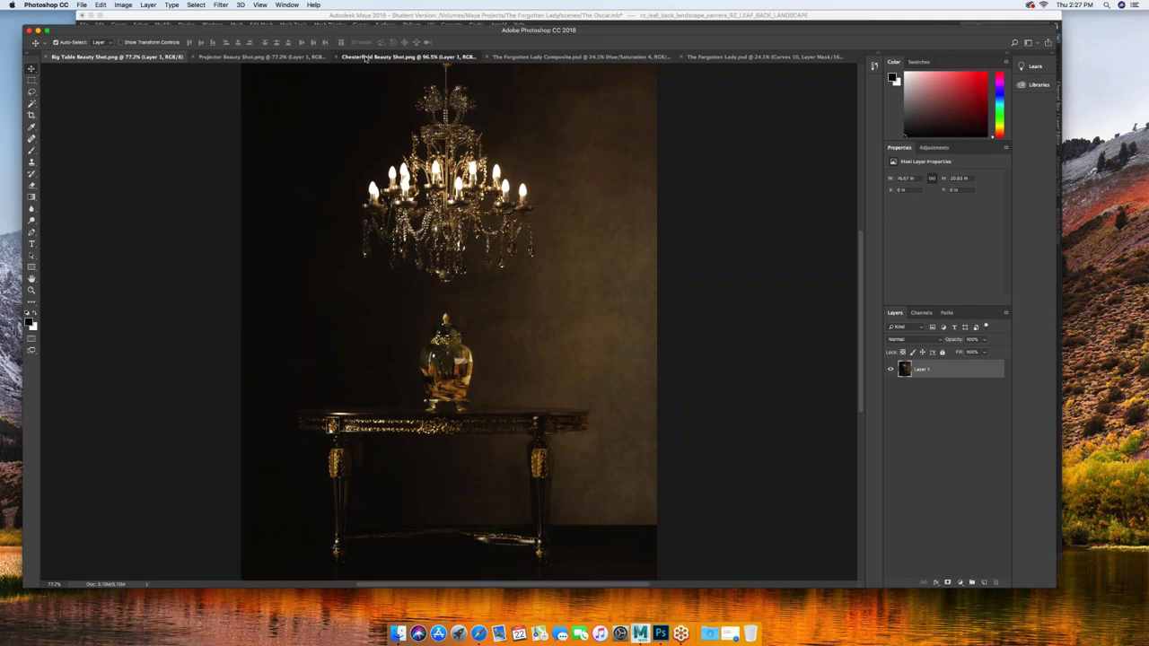
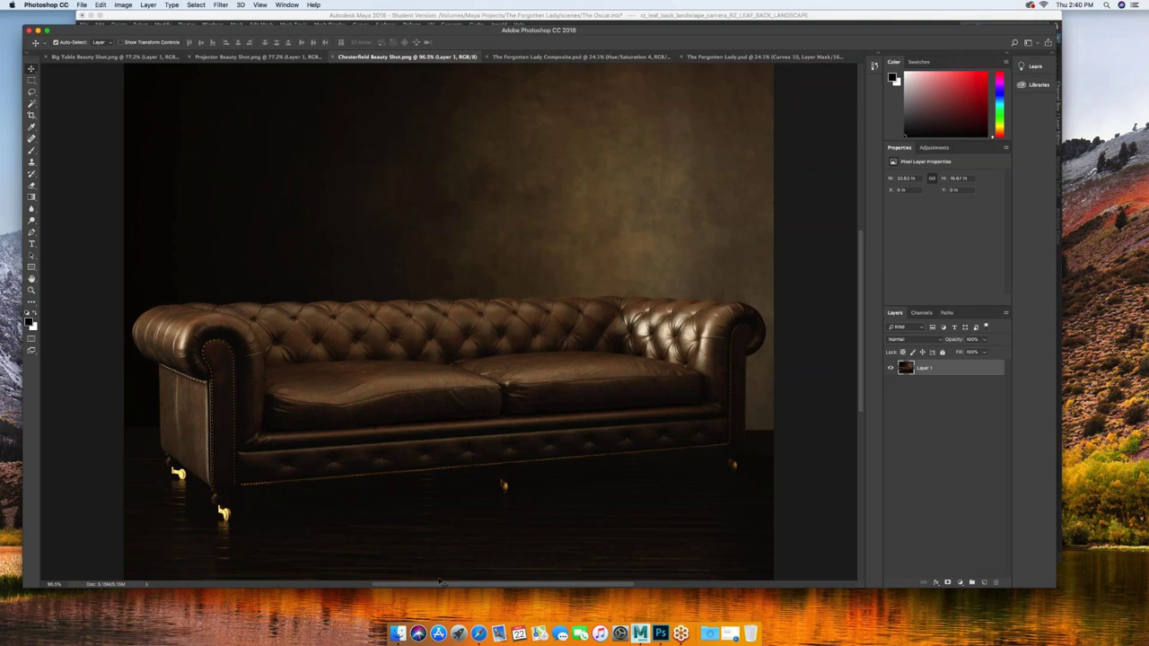
Switch to Safari with the photographer's website and enlarge its window to cover most of the screen.
left_click(479, 631)
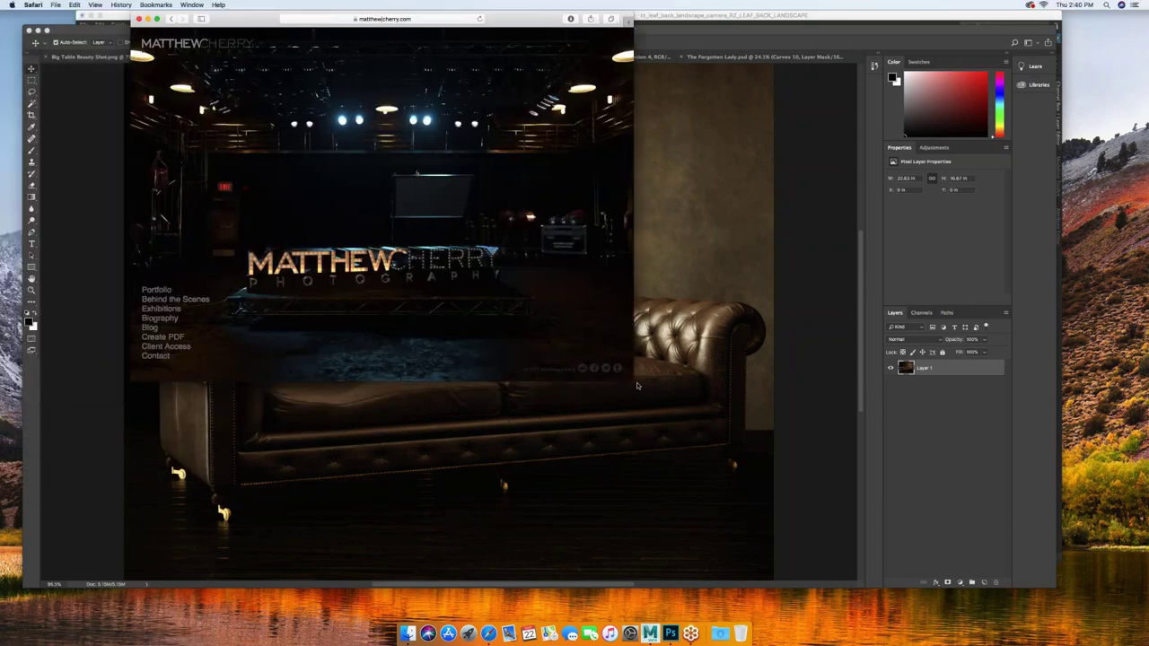
left_click_drag(635, 384, 991, 612)
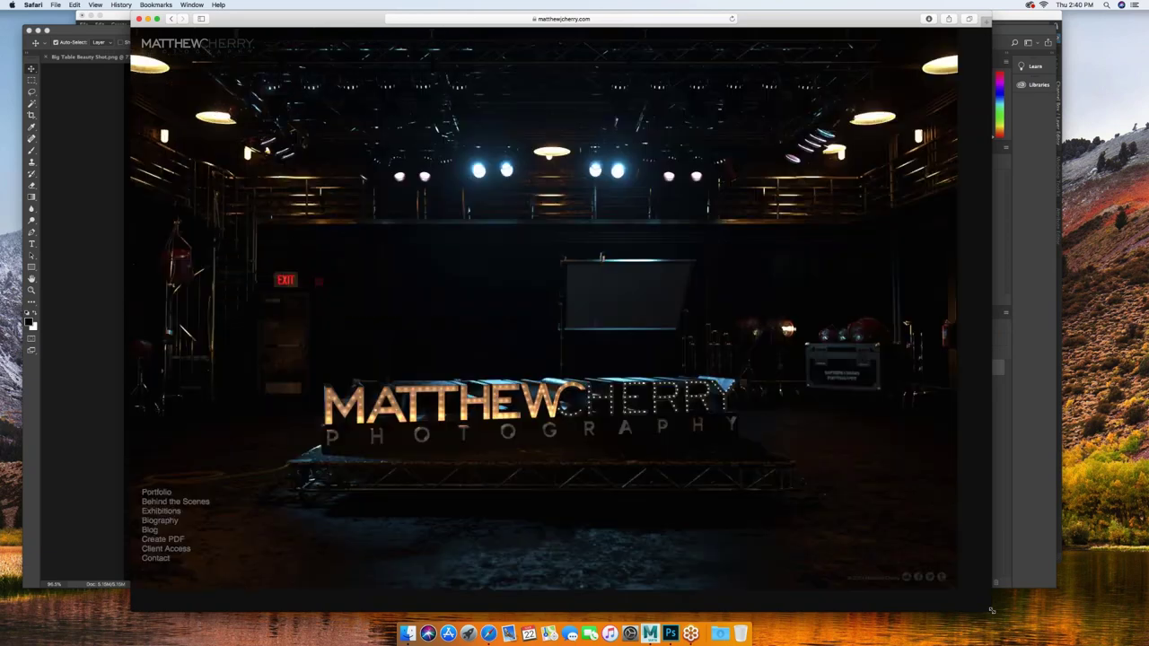